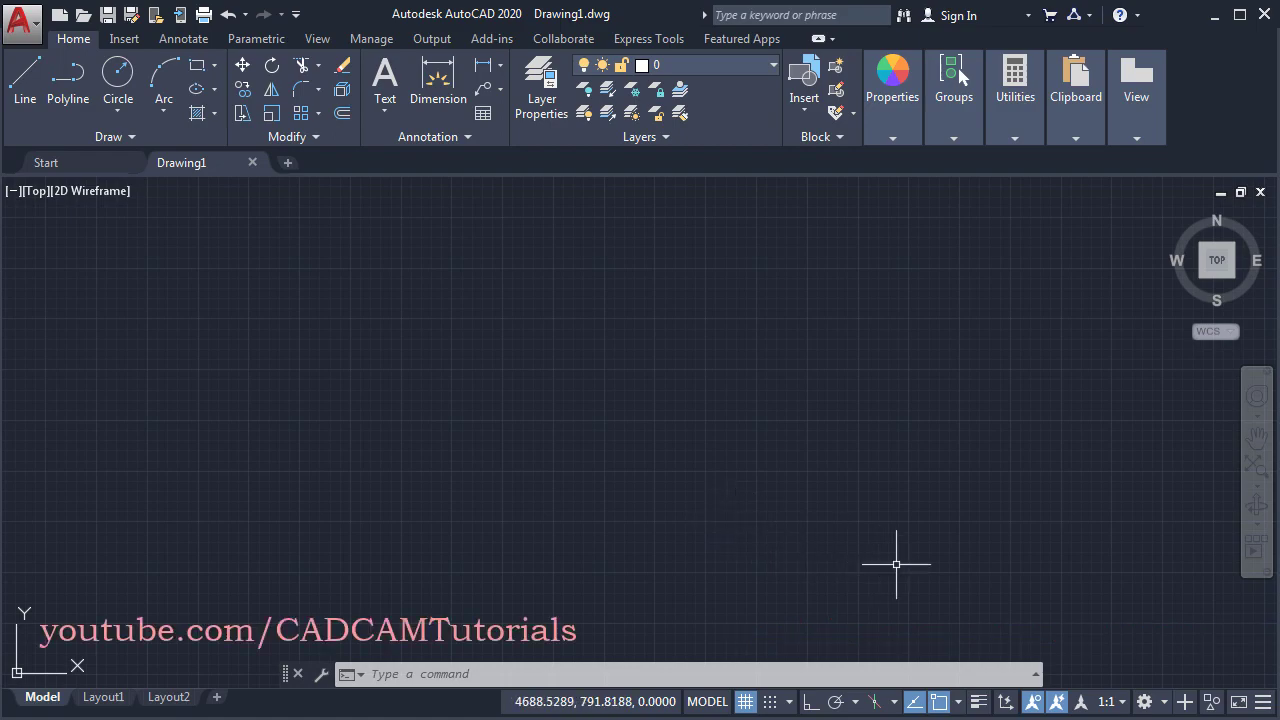
Switch to the 3D Modeling workspace and set the view to SE Isometric
left_click(1164, 705)
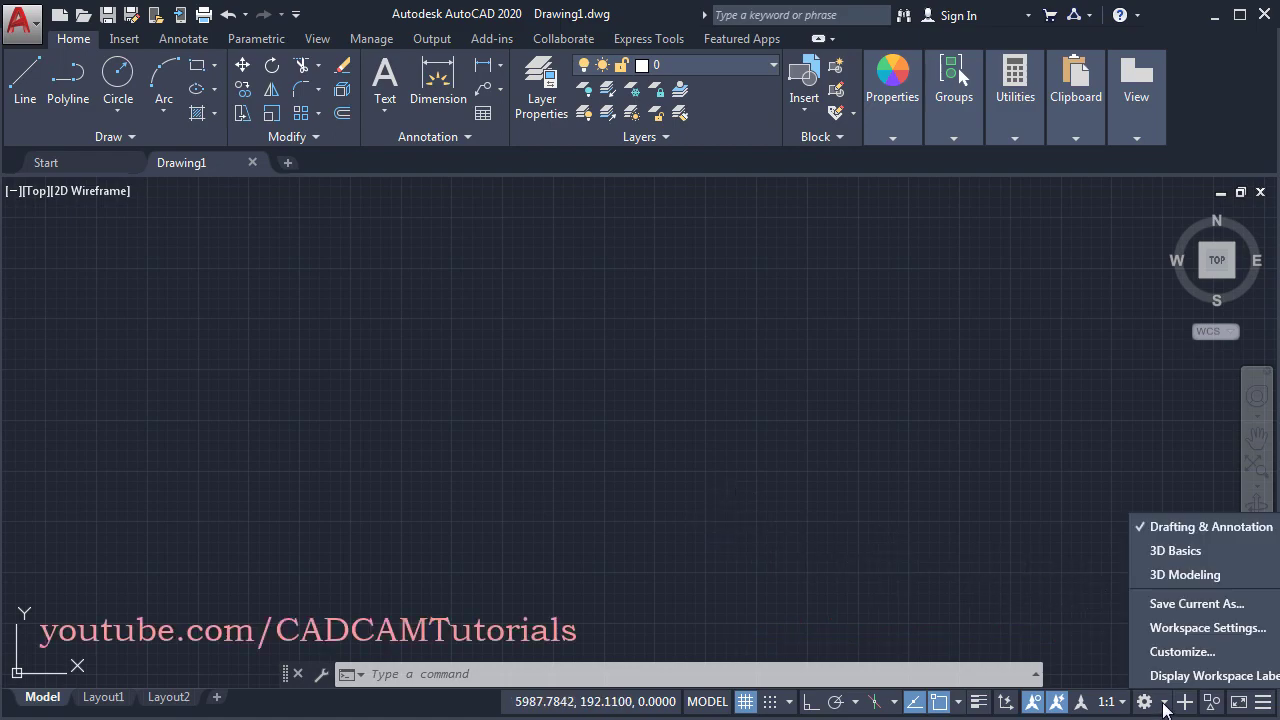
left_click(1178, 576)
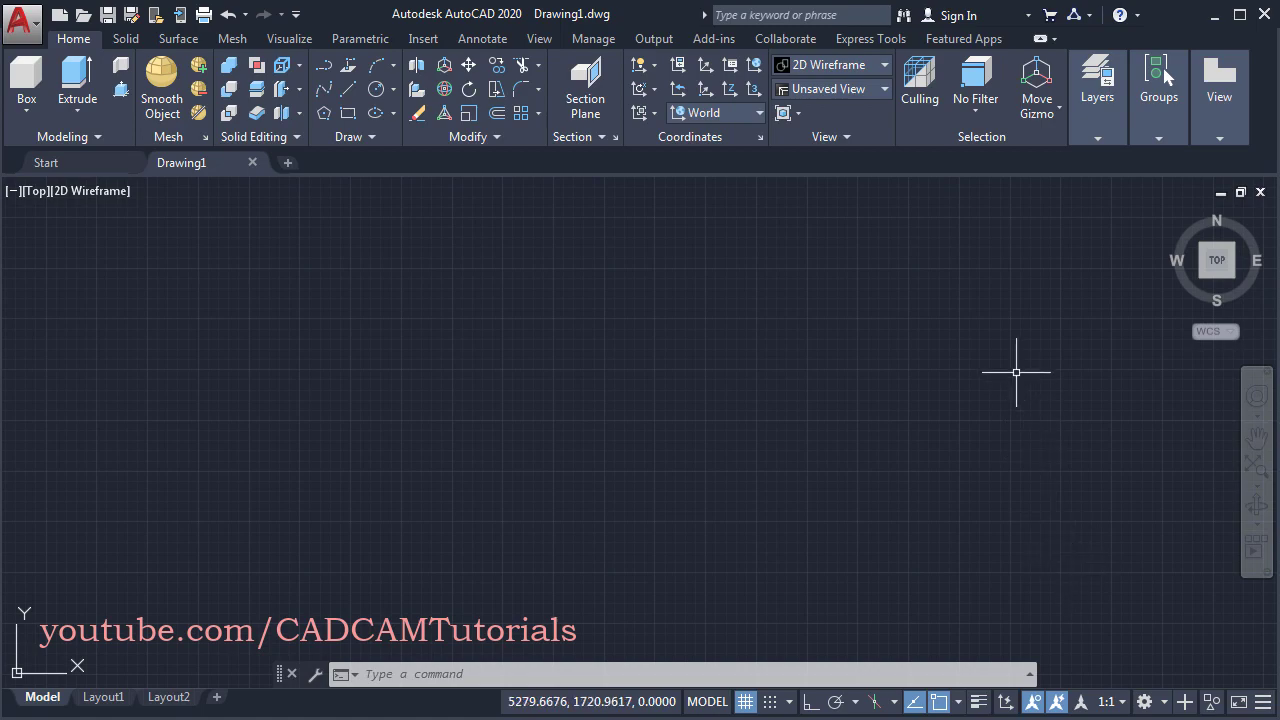
left_click(882, 90)
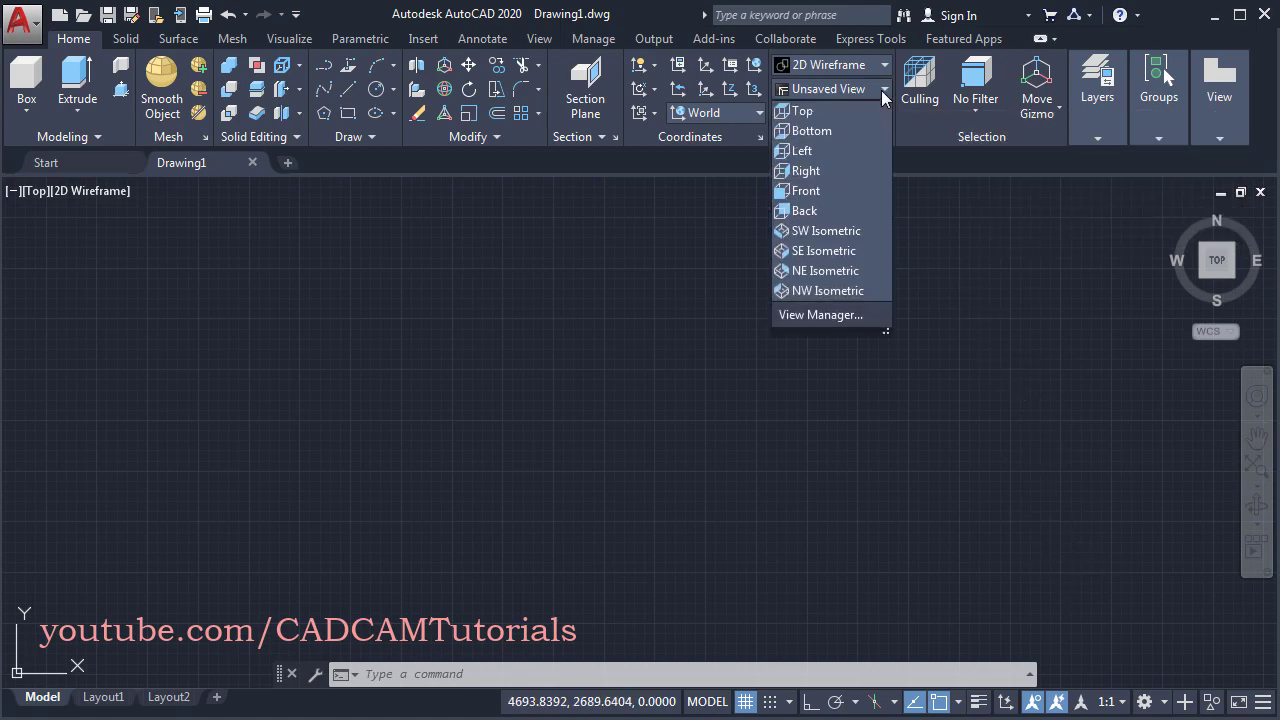
left_click(822, 258)
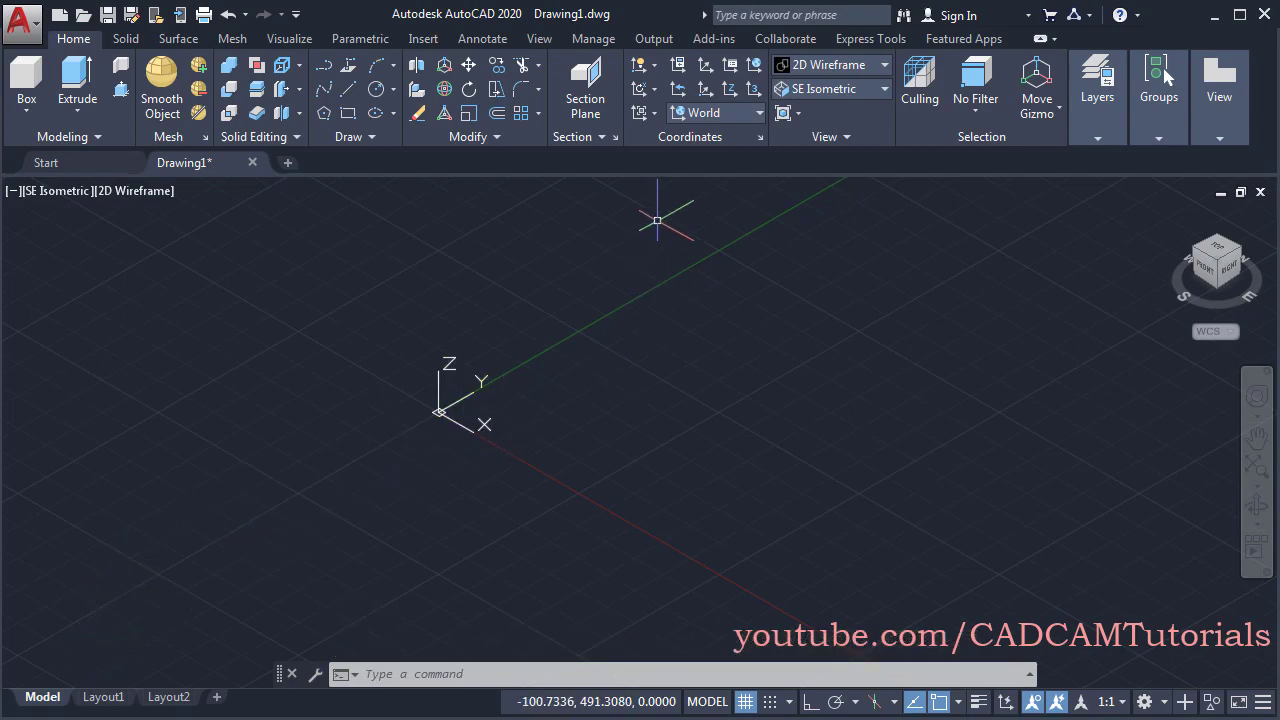
Set the UCS icon to show away from the origin with the Show UCS Icon option
left_click(655, 68)
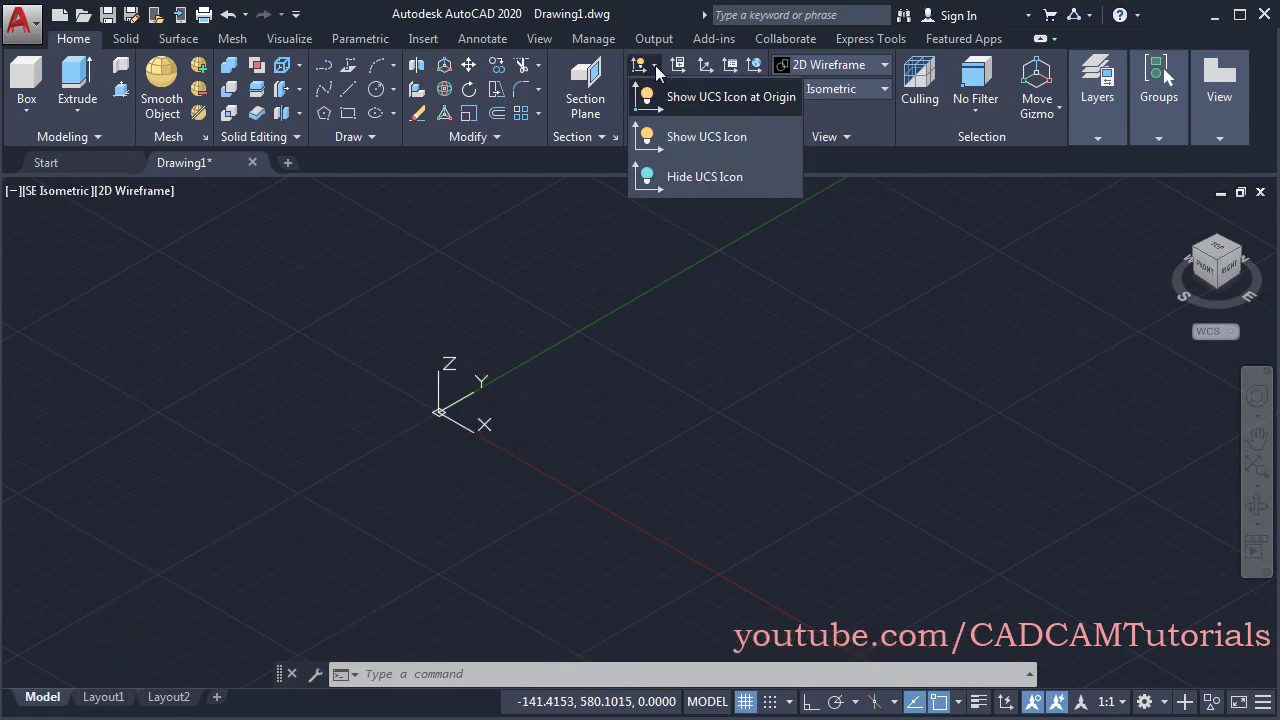
left_click(707, 138)
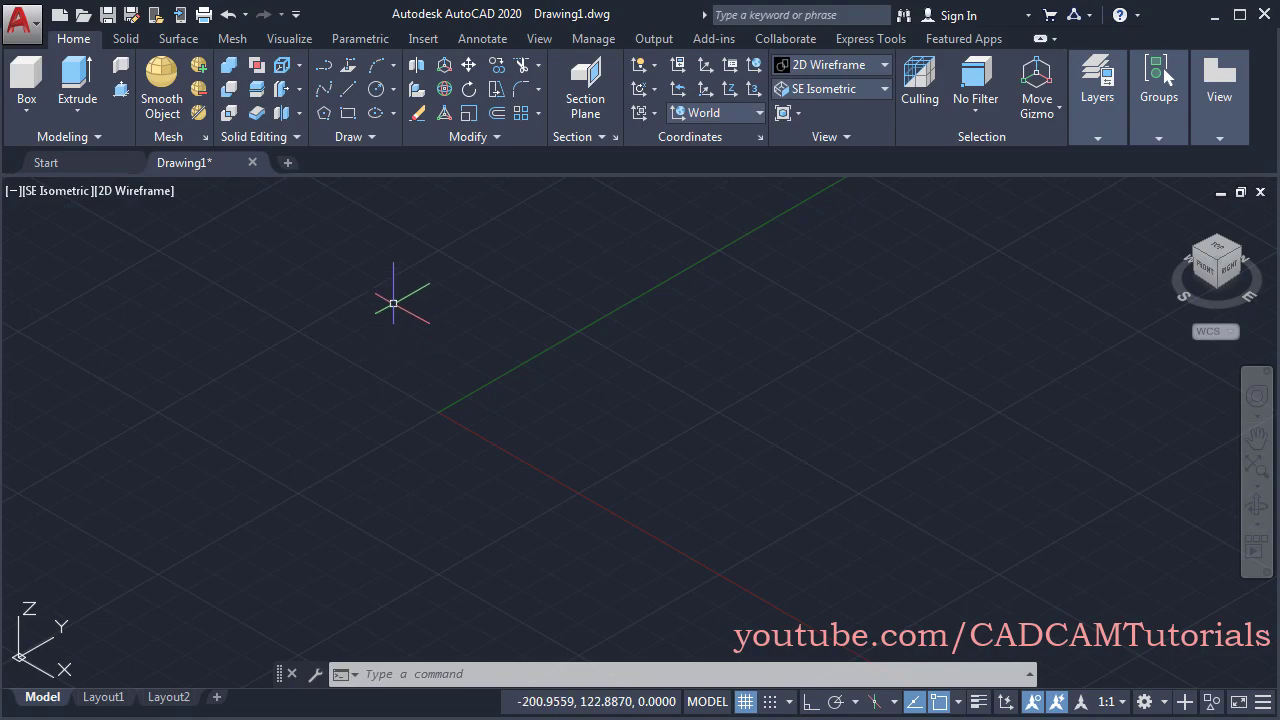
Draw a closed rectangle from four separate lines with Ortho on, its short sides about 420 units long
left_click(346, 92)
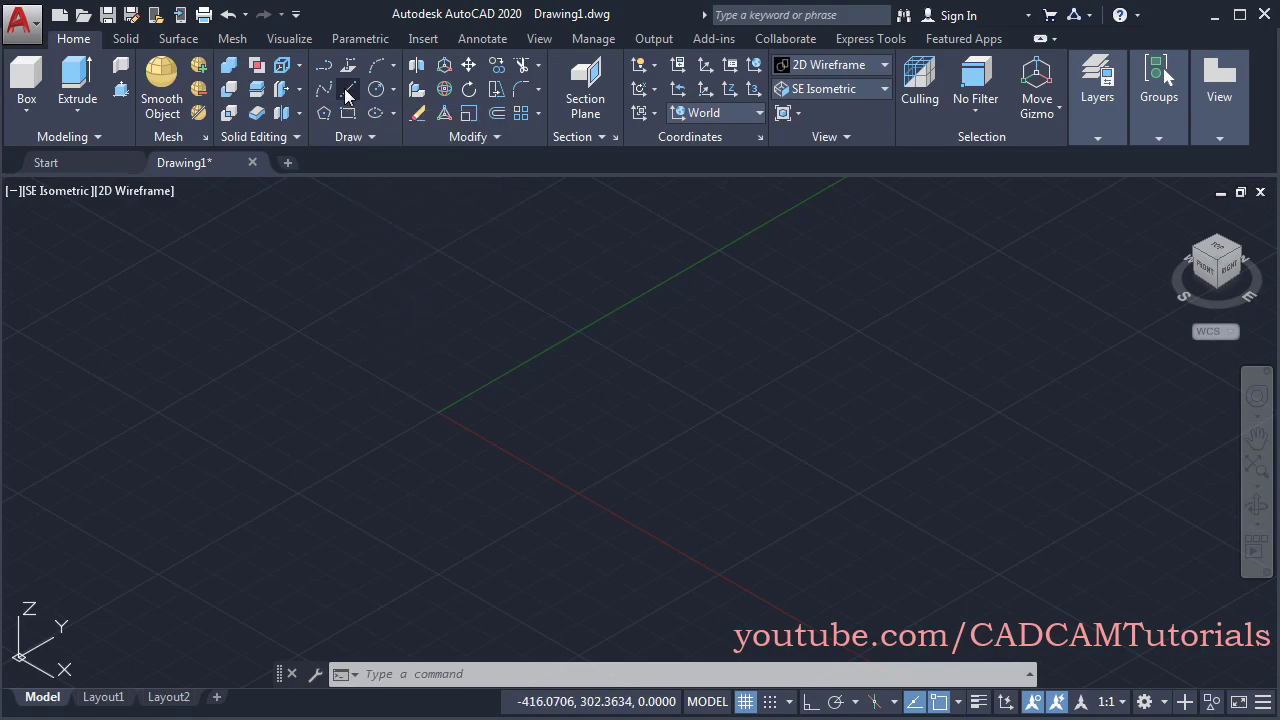
left_click(390, 403)
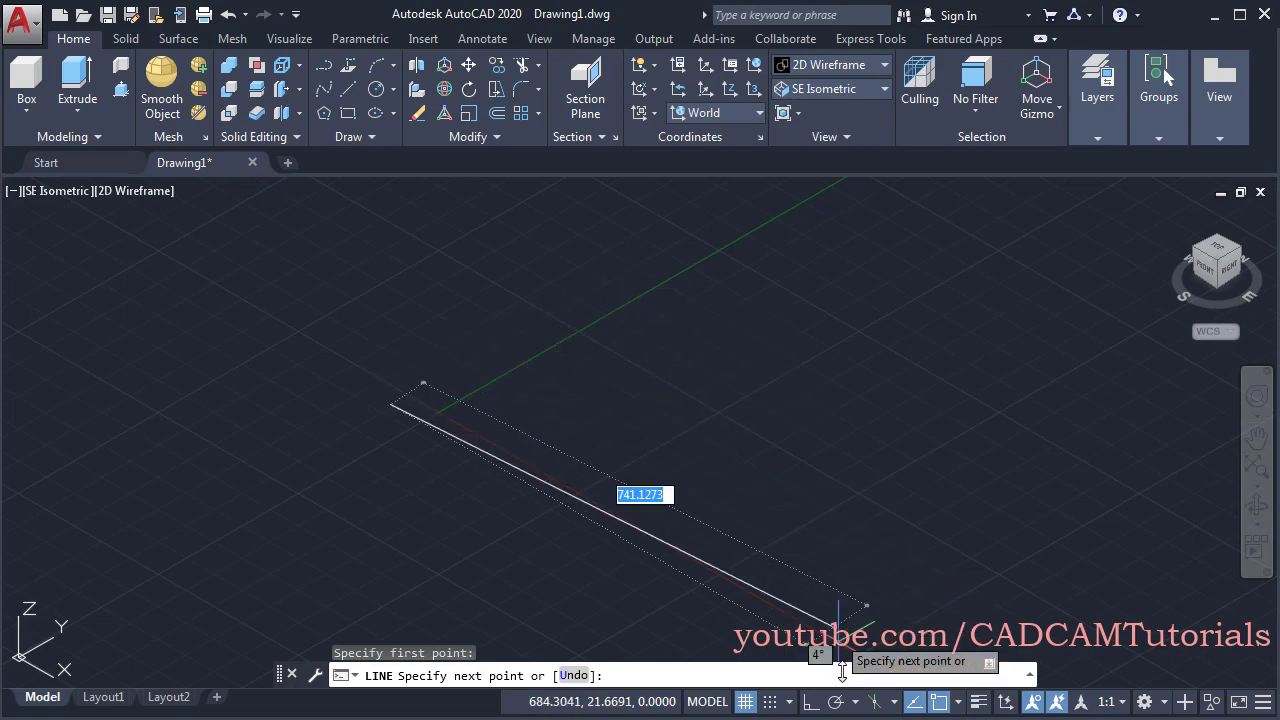
left_click(812, 703)
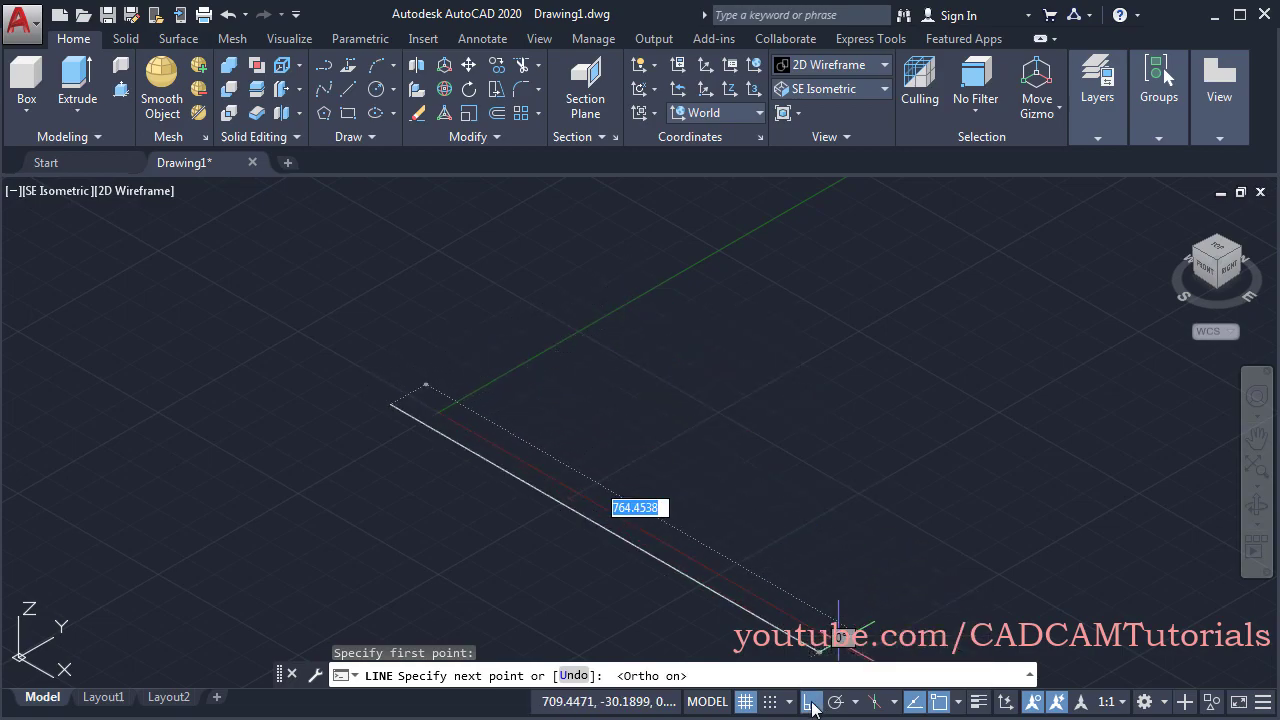
left_click(620, 277)
left_click(958, 472)
left_click(733, 600)
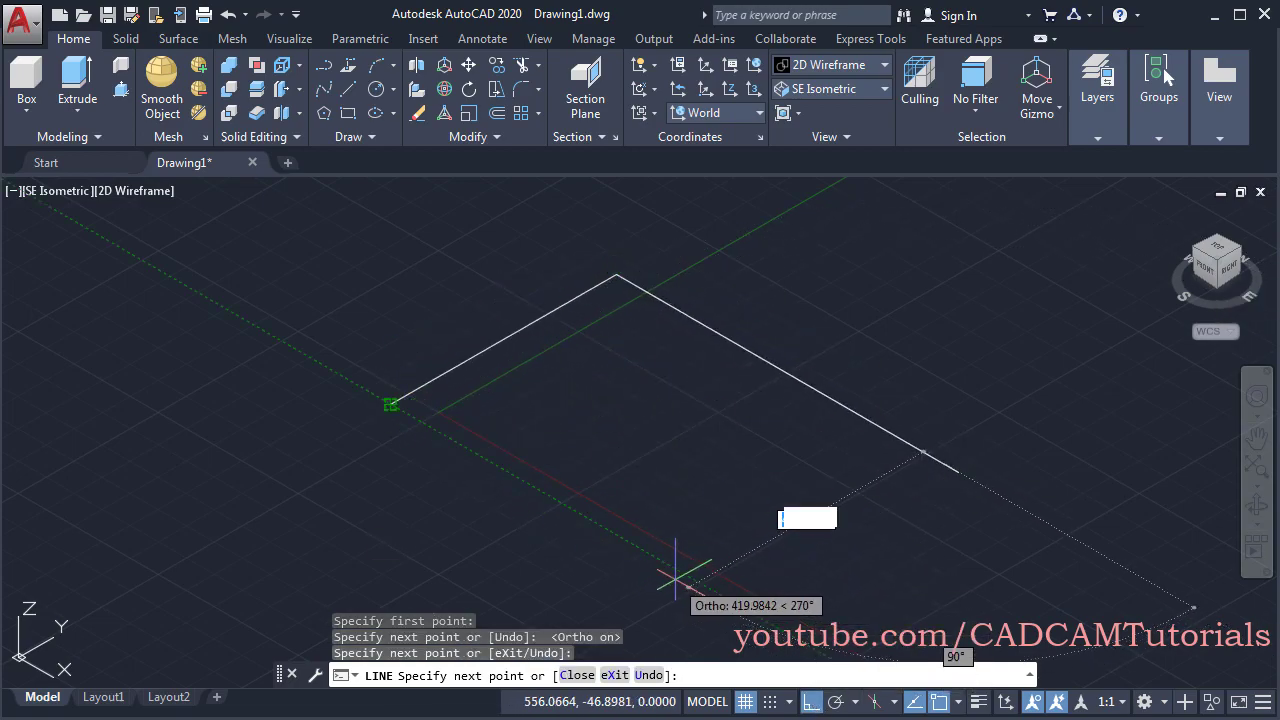
left_click(390, 404)
key("Return")
Select the rectangle's sides one by one to check whether they are separate objects, and clear the selection
scroll(625, 330, "down", 2)
left_click(654, 471)
left_click(511, 356)
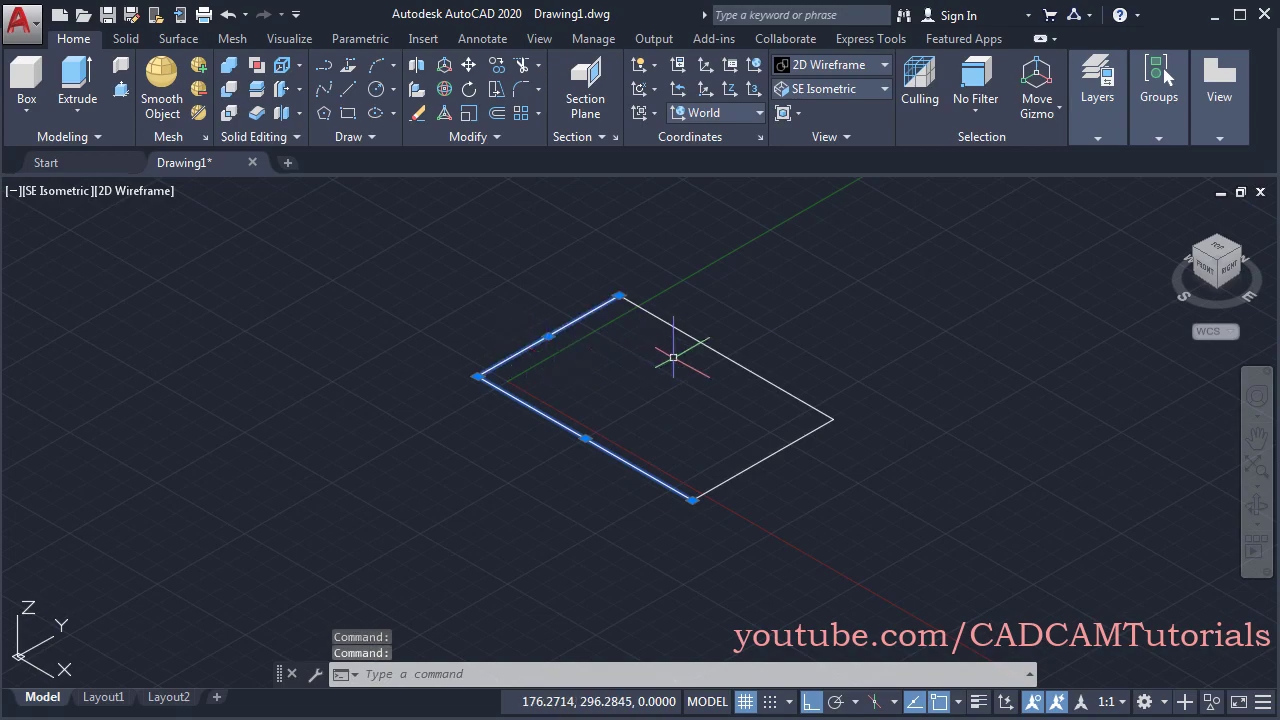
left_click(680, 334)
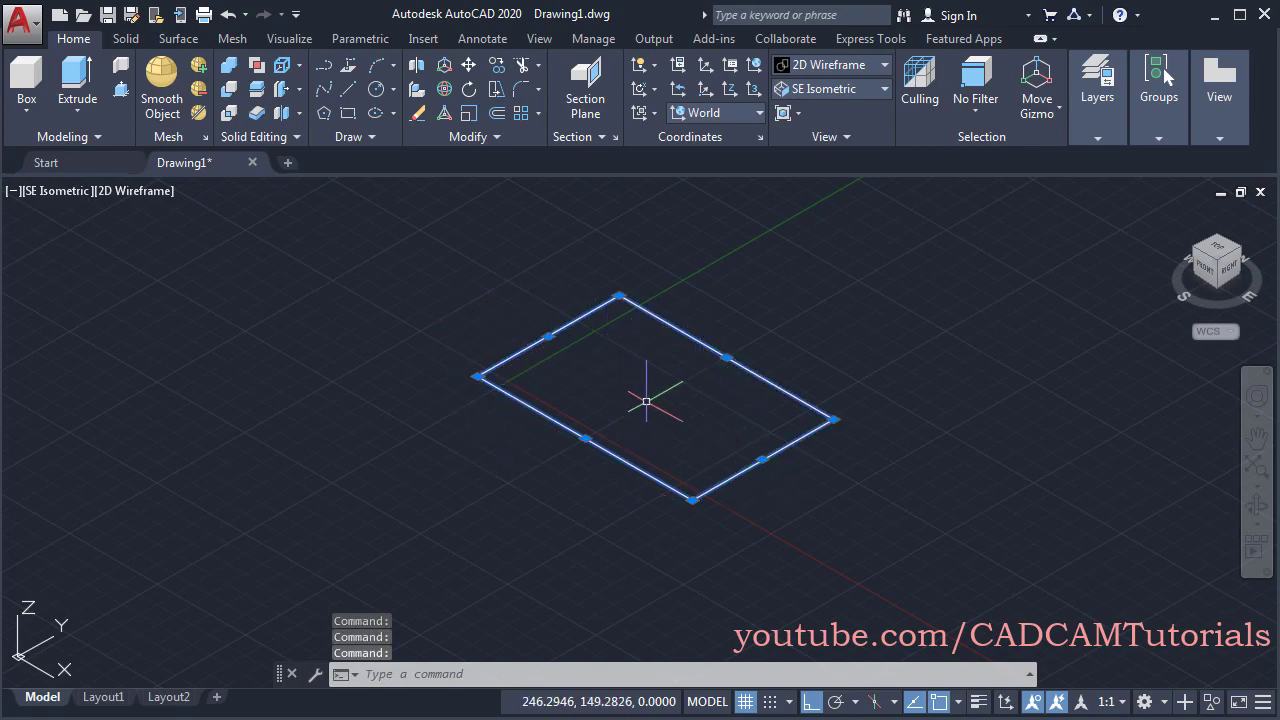
key("Escape")
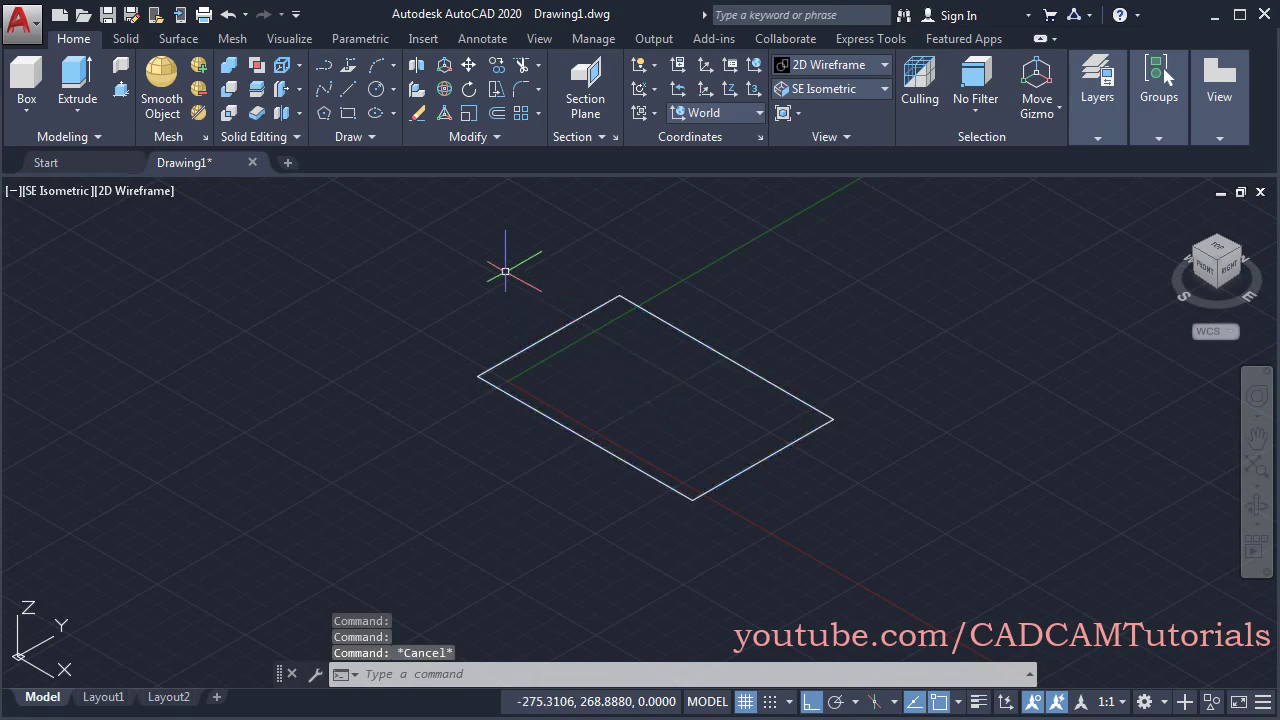
Extrude the four separate lines of the rectangle to a height of 100
left_click(77, 80)
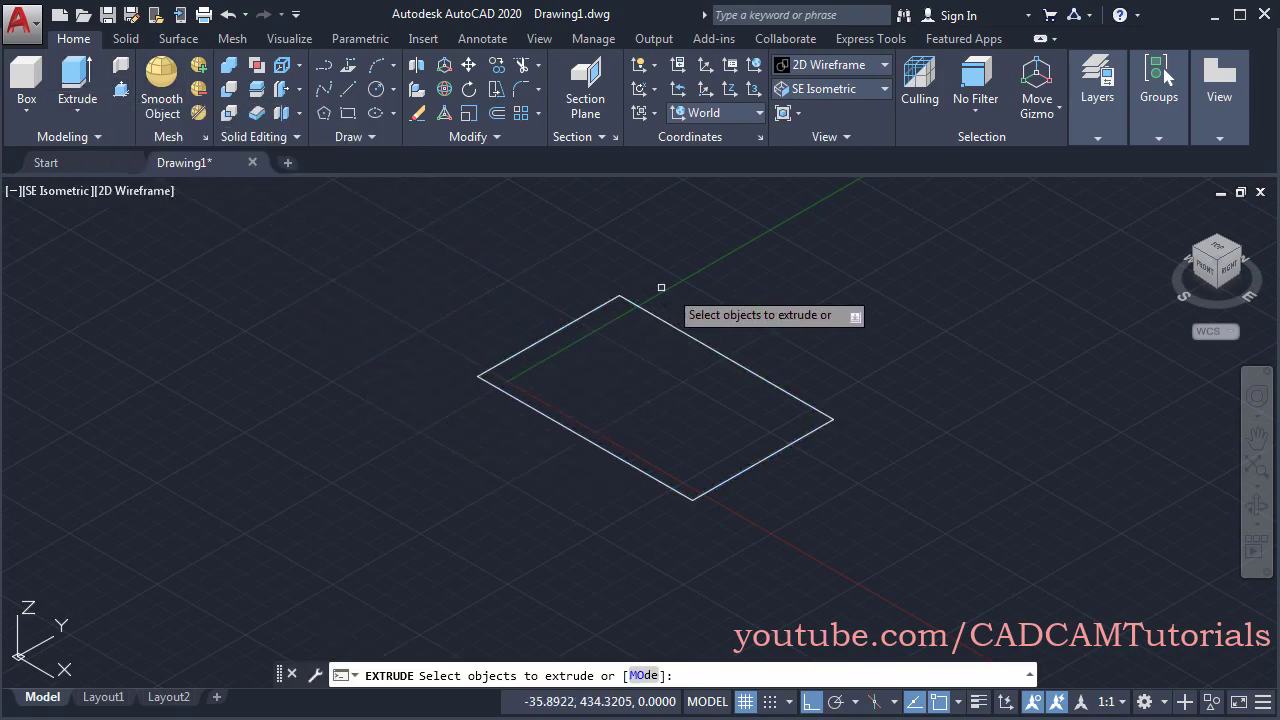
left_click(751, 277)
left_click(520, 510)
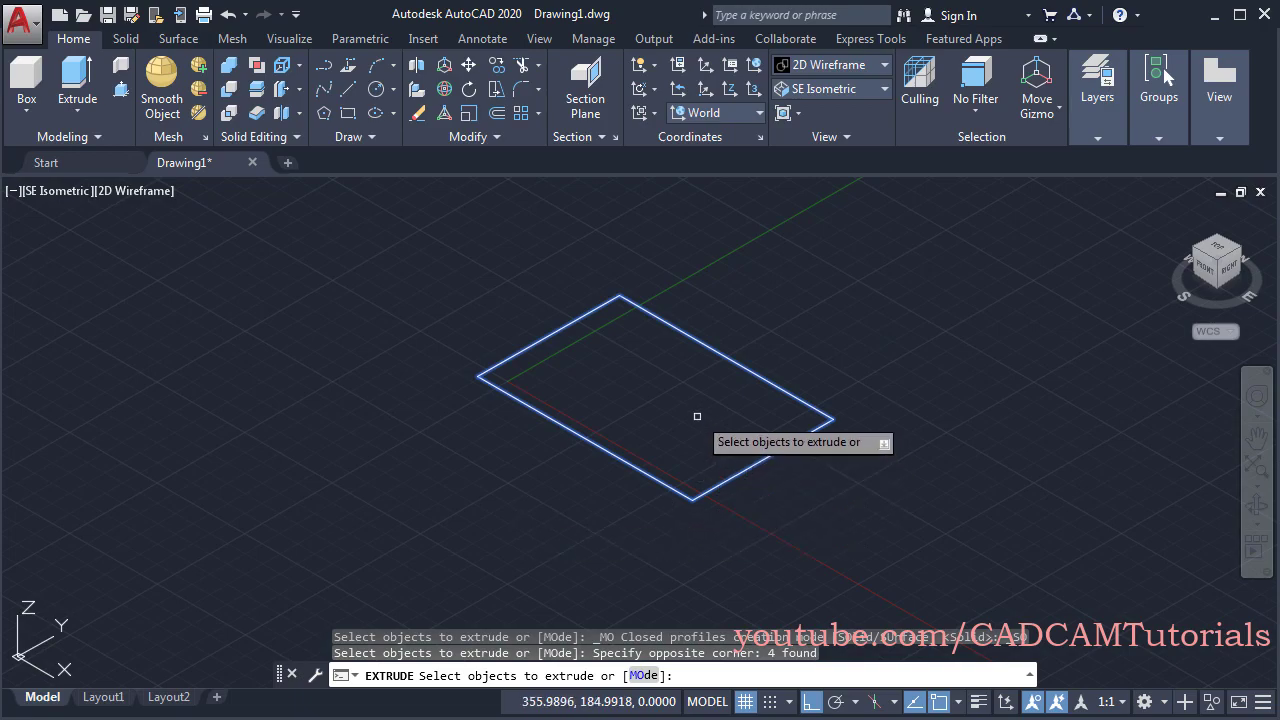
key("Return")
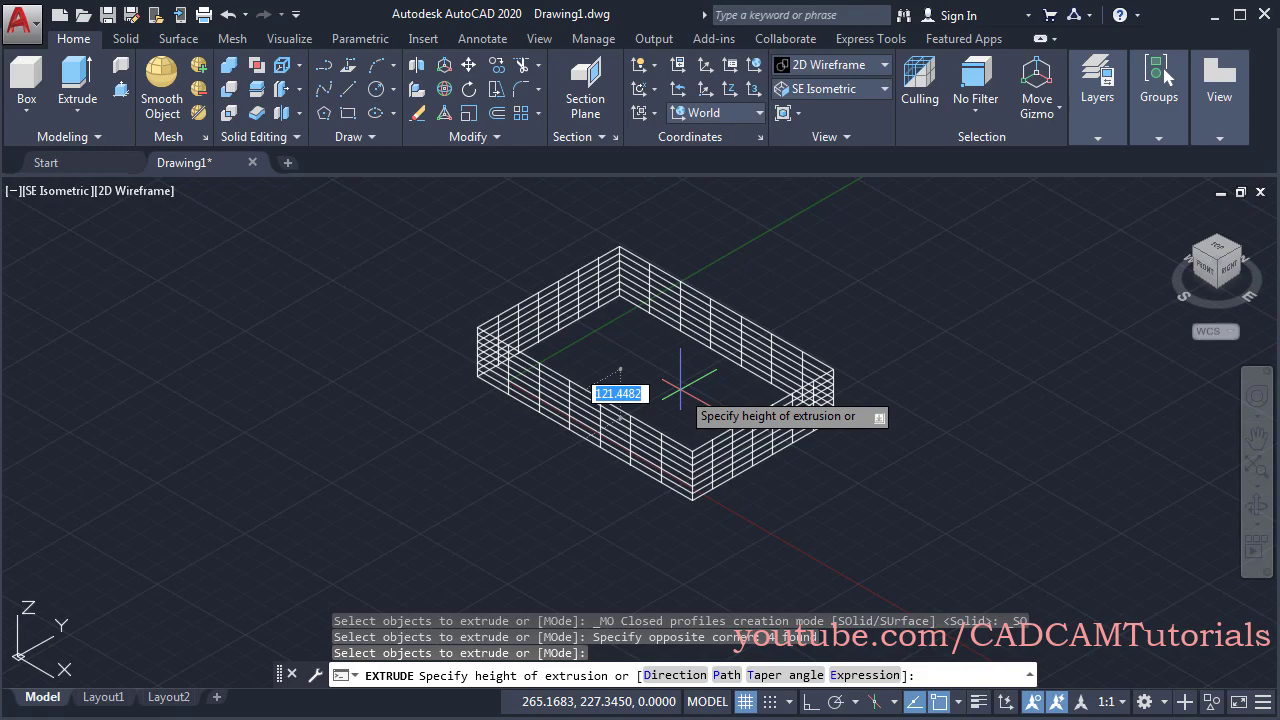
key("Return")
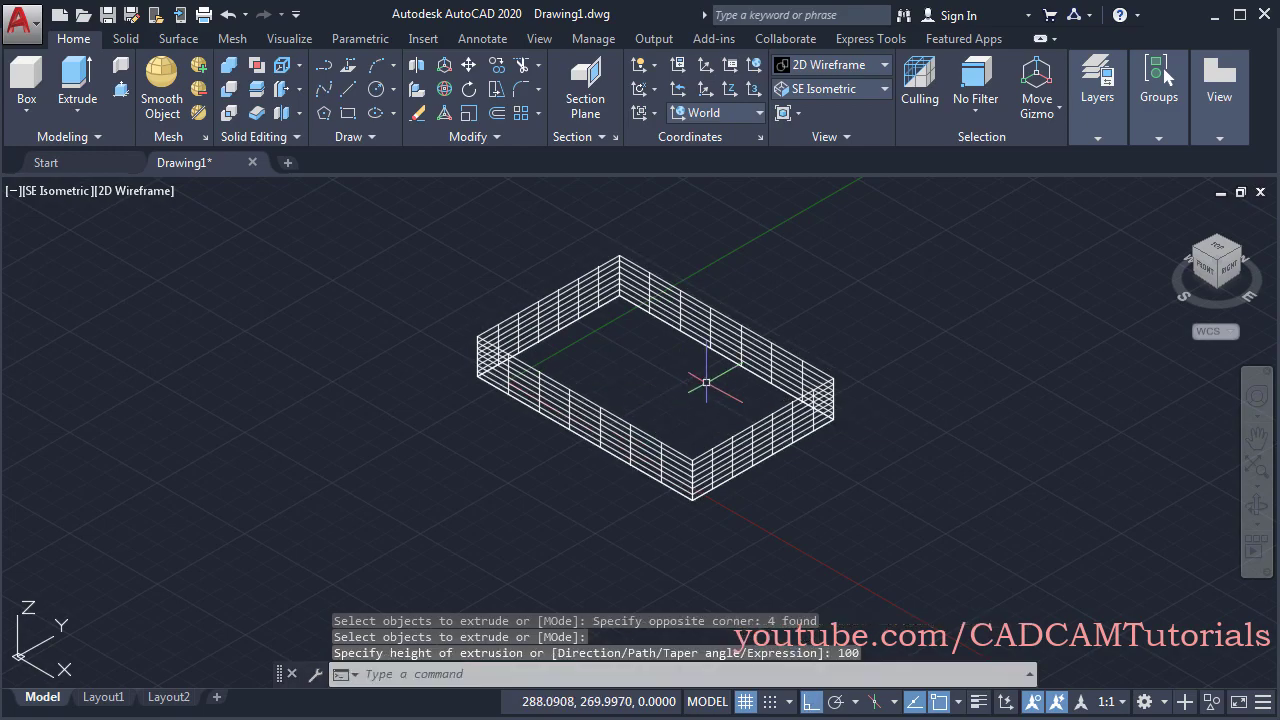
Change the visual style of the model to Shaded
left_click(830, 66)
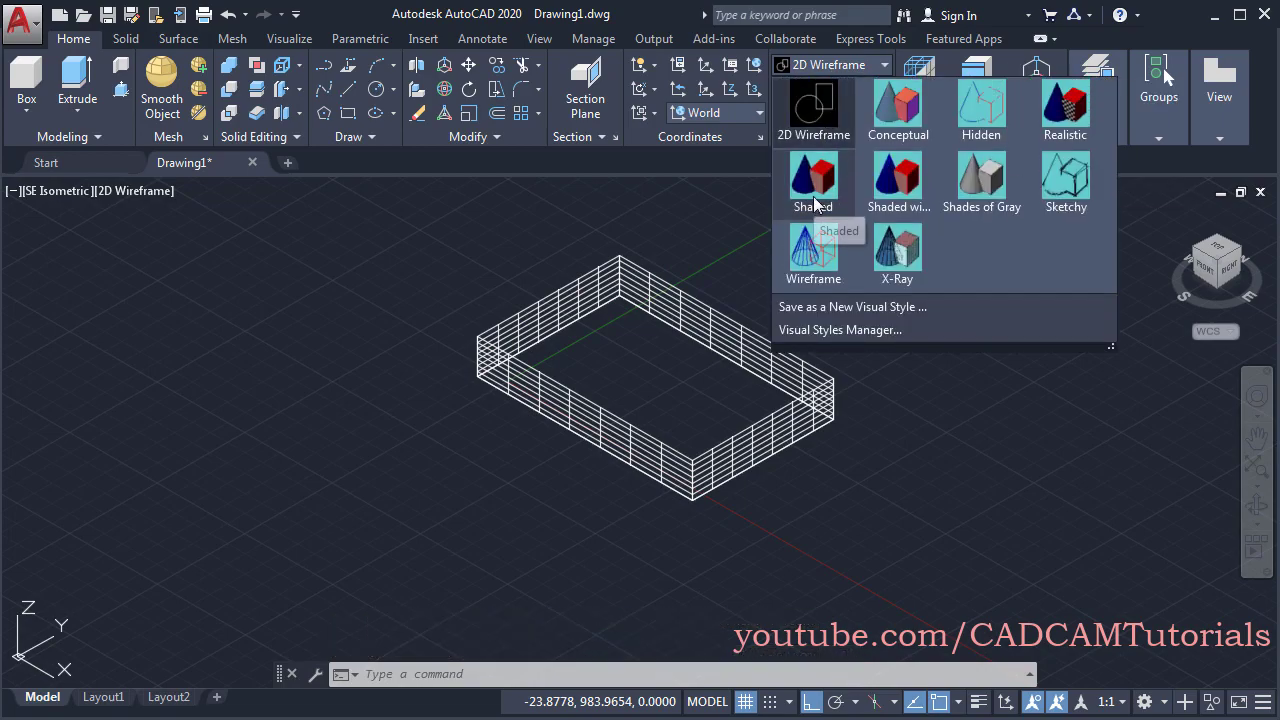
left_click(814, 200)
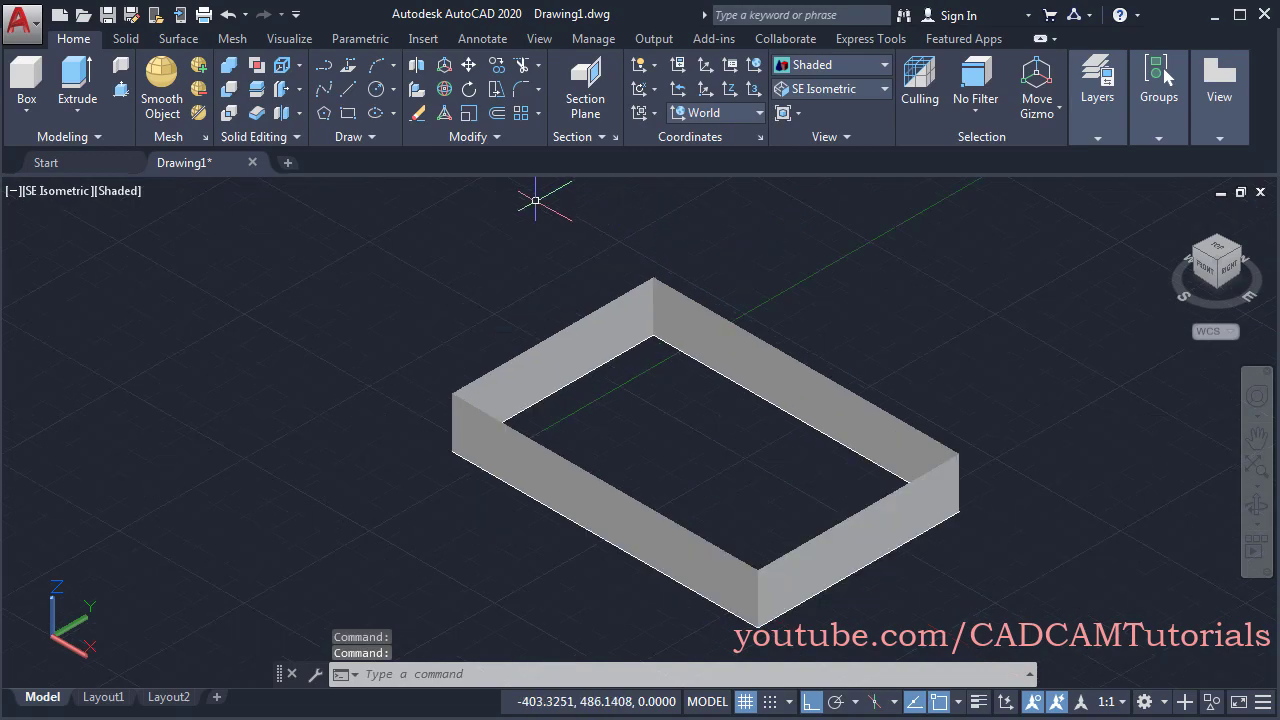
middle_click_drag(717, 418, 665, 394)
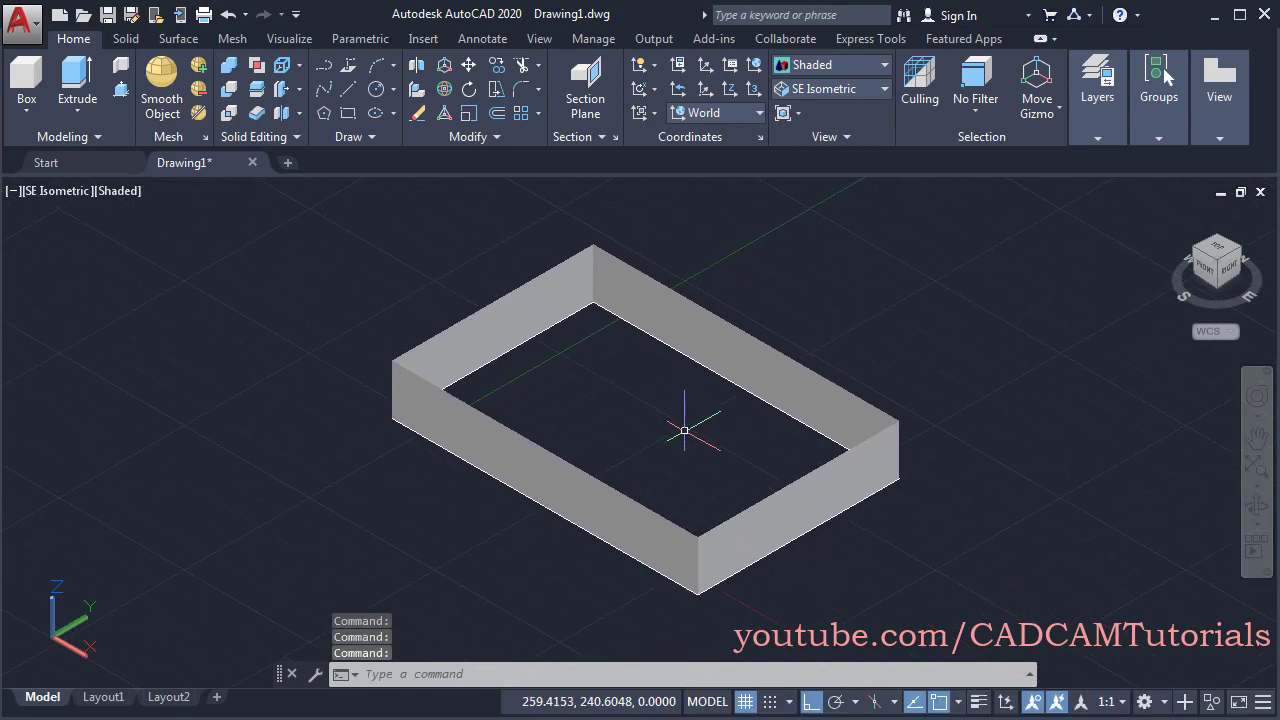
Erase the four extruded surfaces, keeping the rectangle's lines
key("Return")
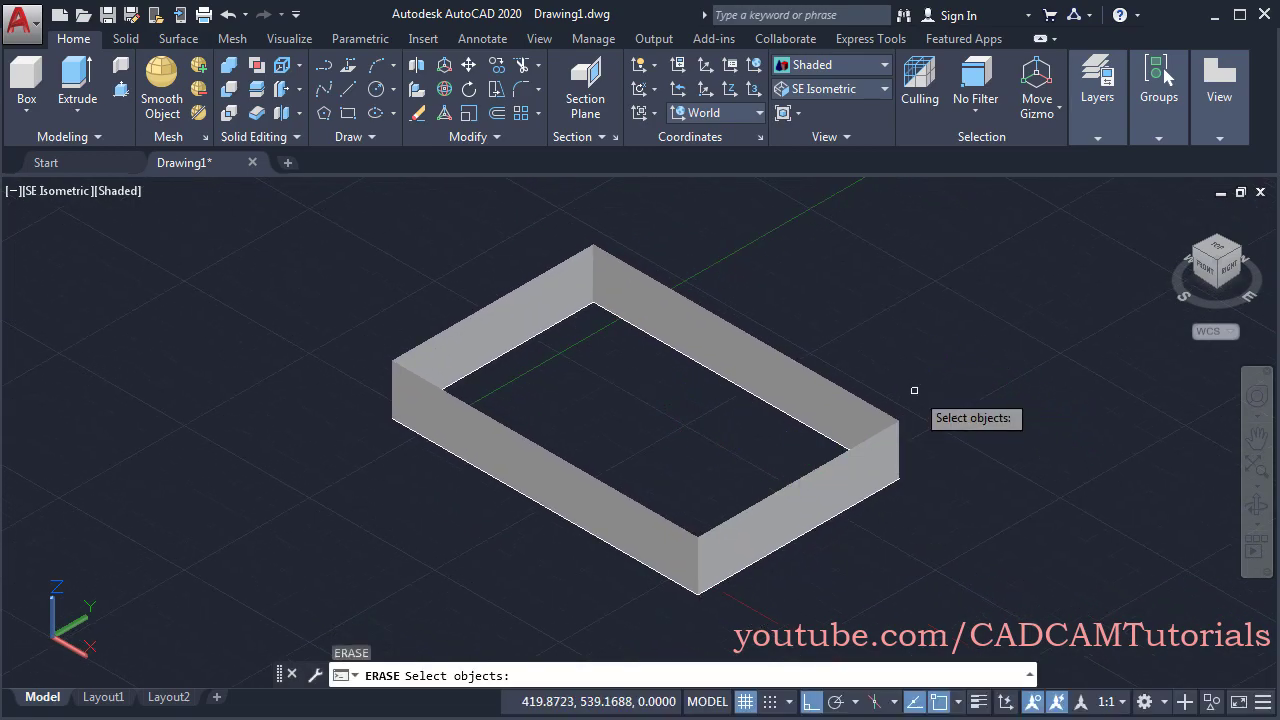
left_click(914, 391)
left_click(882, 440)
left_click(354, 391)
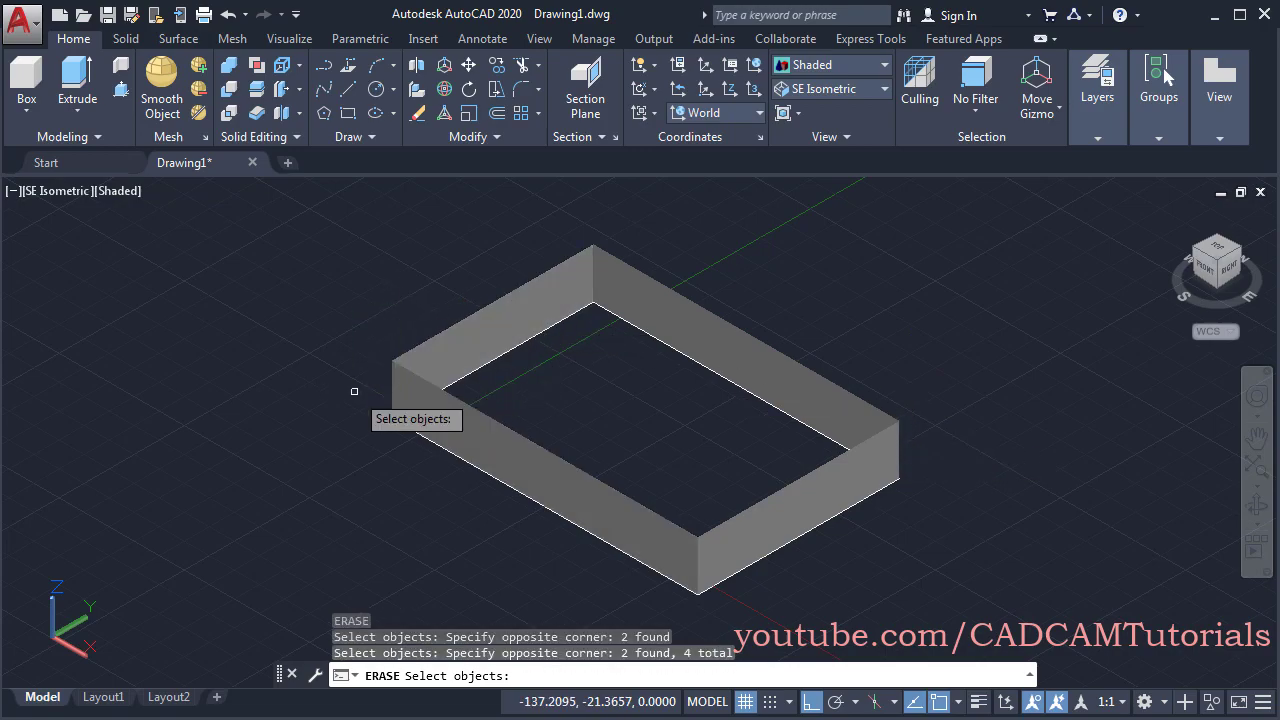
key("Return")
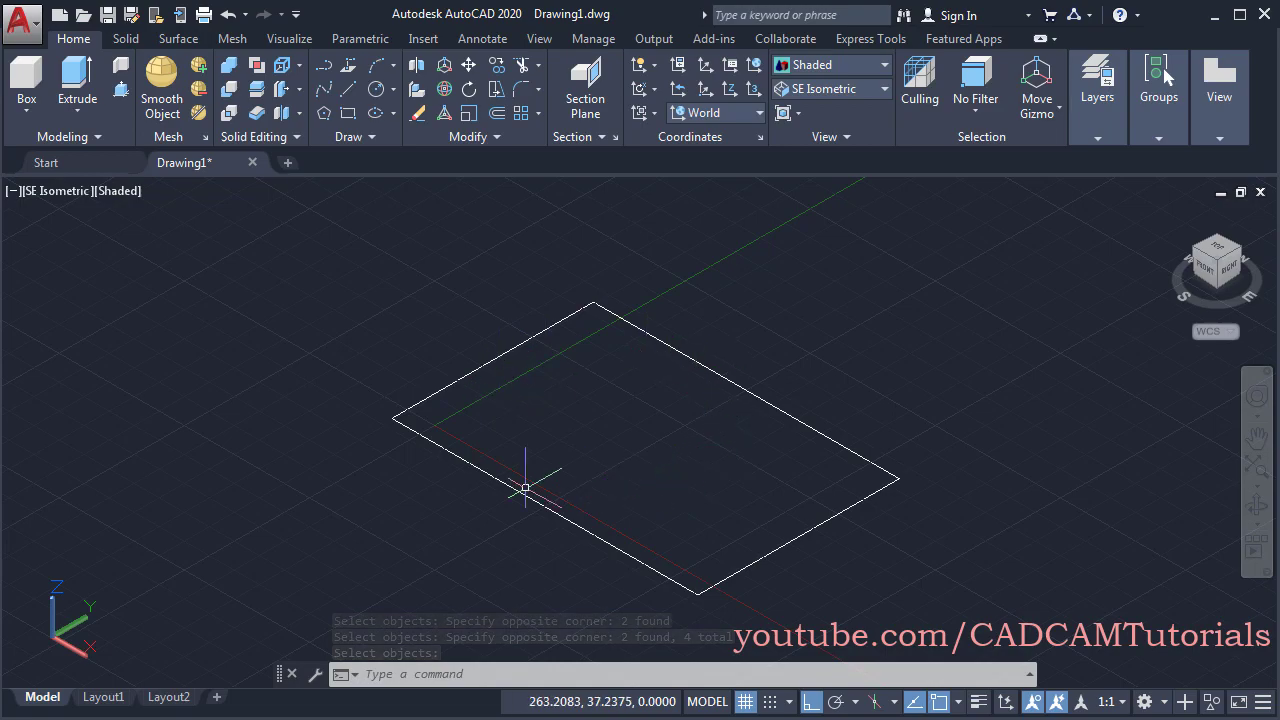
Join the rectangle's four lines into one polyline and select it to check that it is a single object
left_click(474, 138)
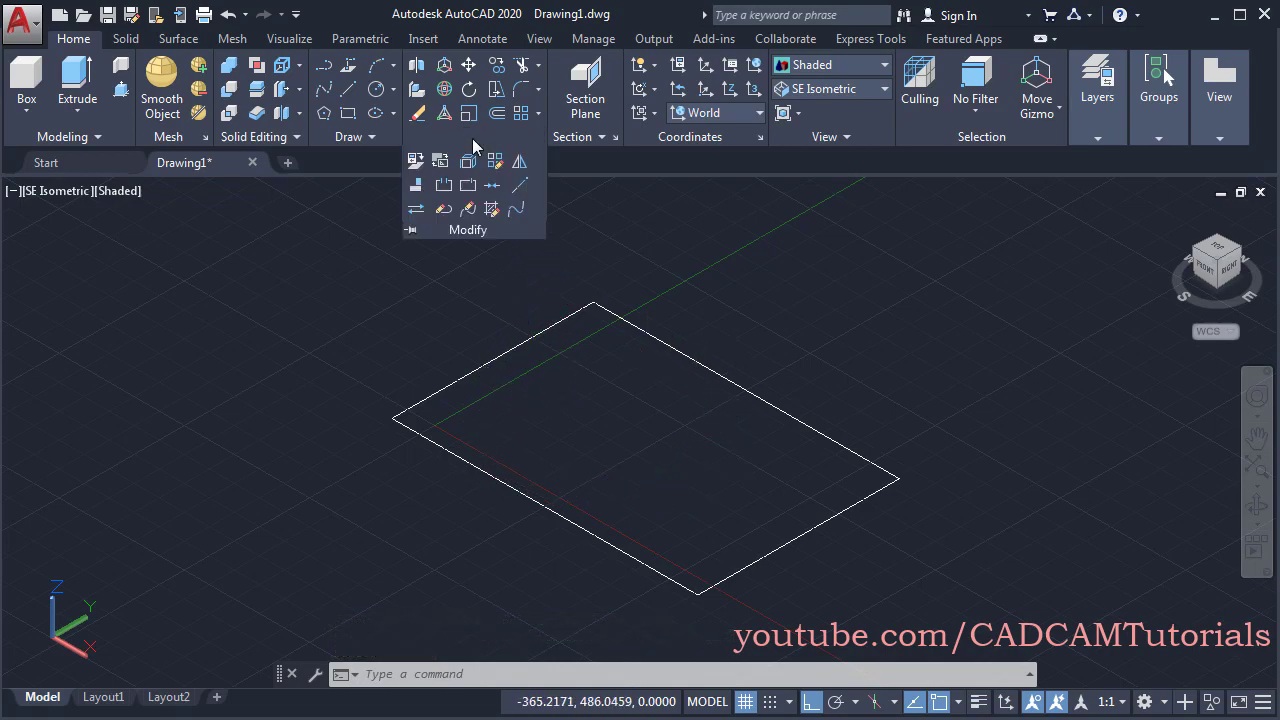
left_click(495, 193)
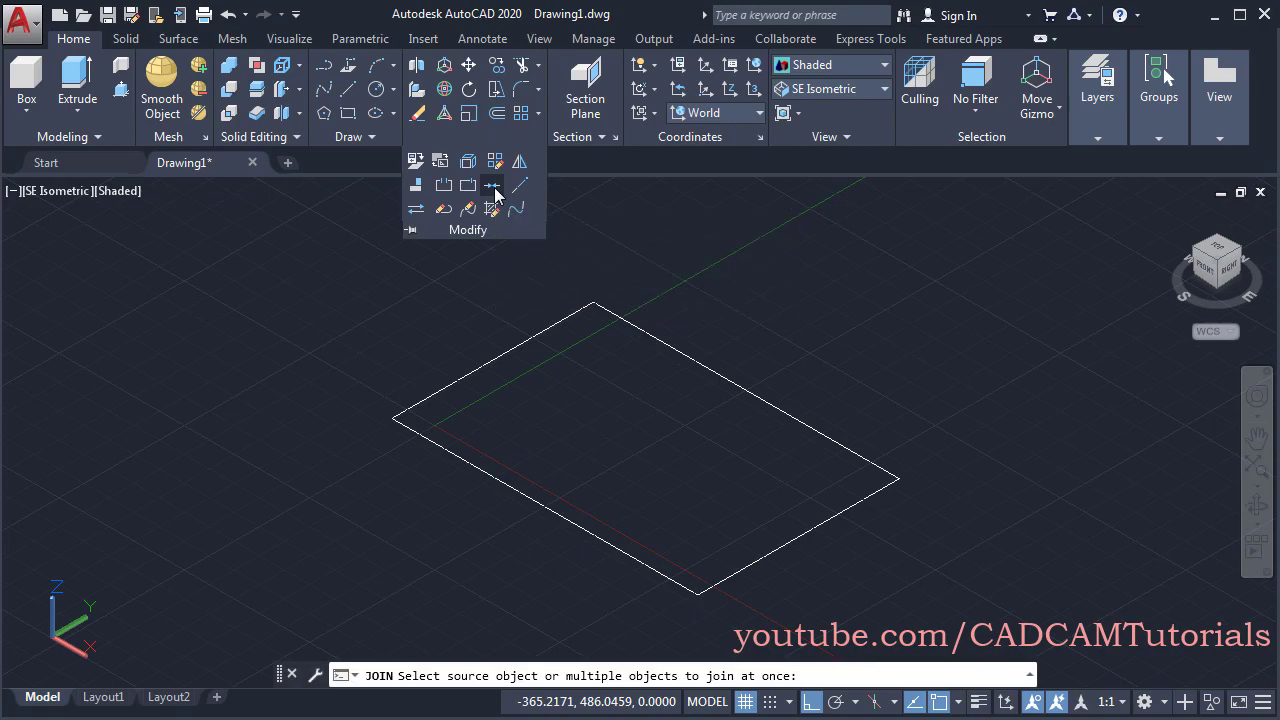
left_click(905, 332)
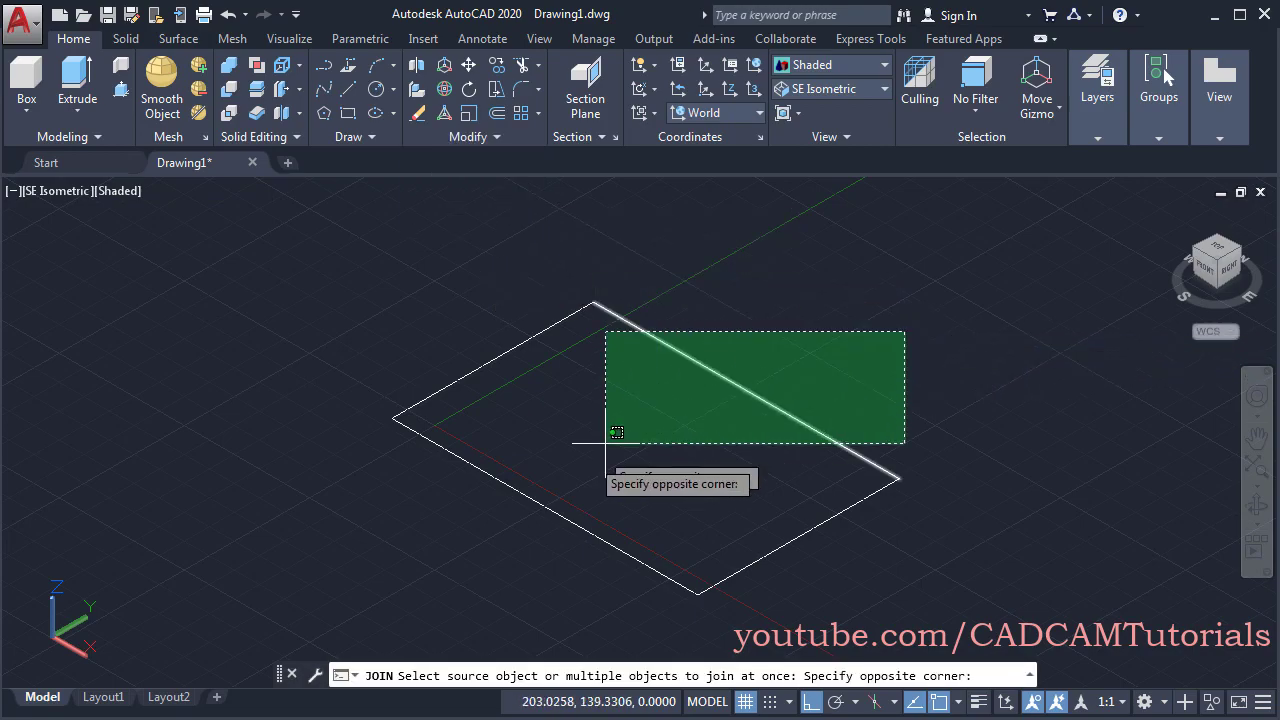
left_click(429, 534)
key("Return")
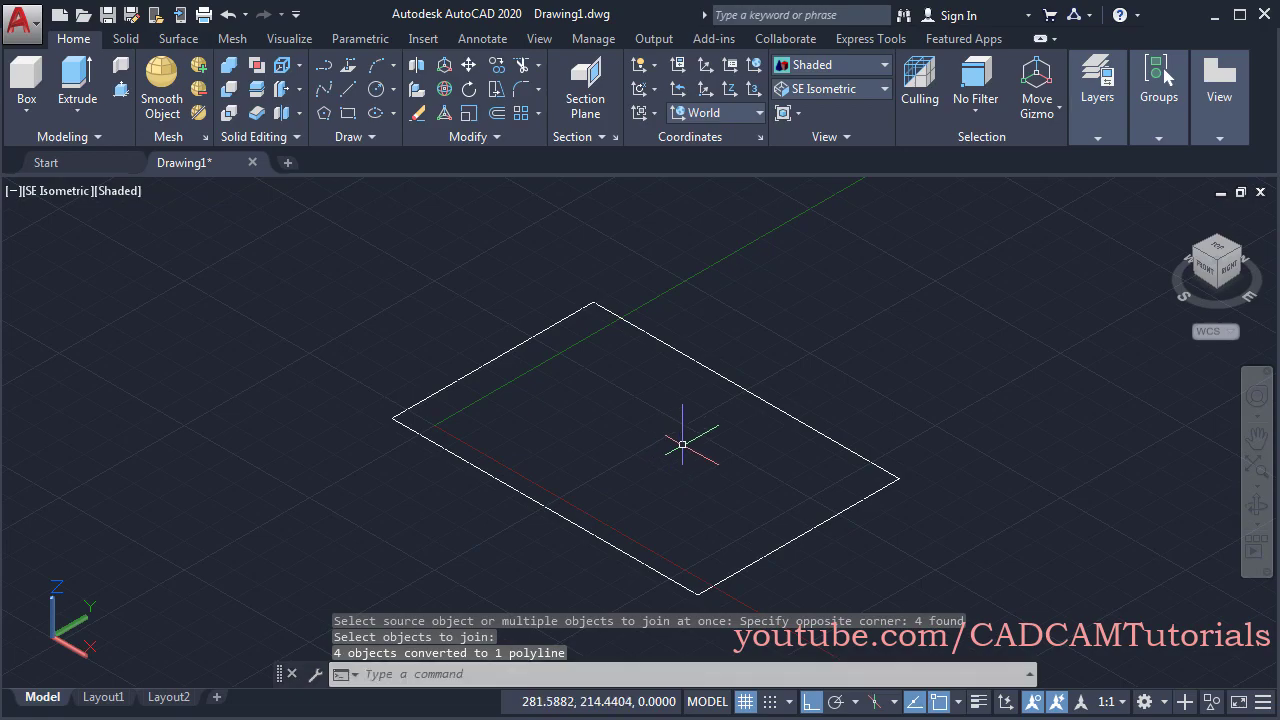
left_click(728, 388)
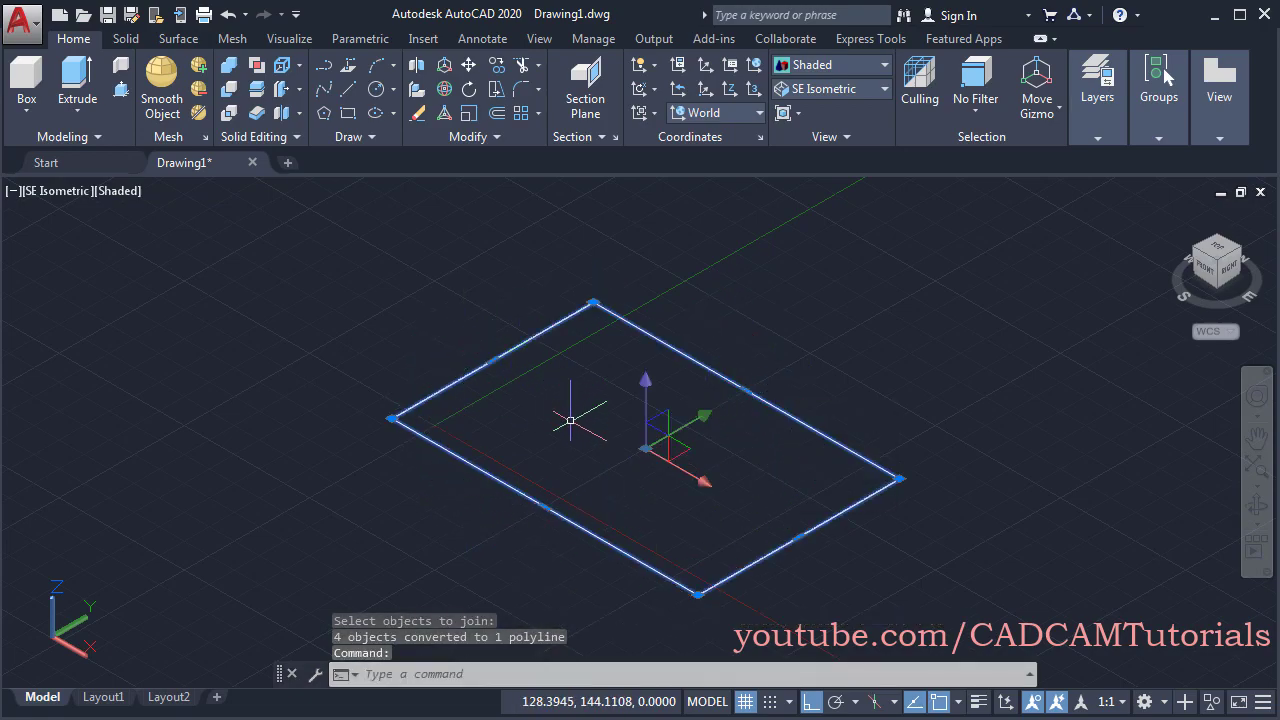
key("Escape")
Extrude the joined rectangle polyline to a height of 150
left_click(80, 90)
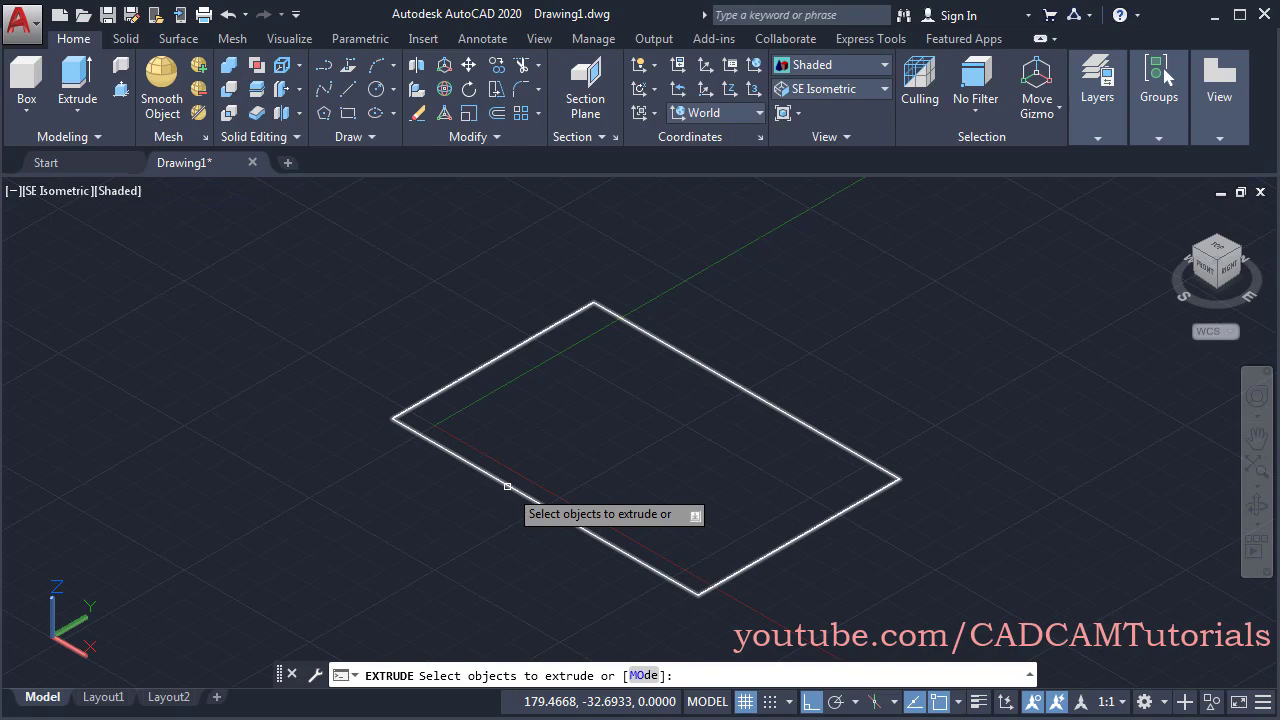
left_click(507, 486)
key("Return")
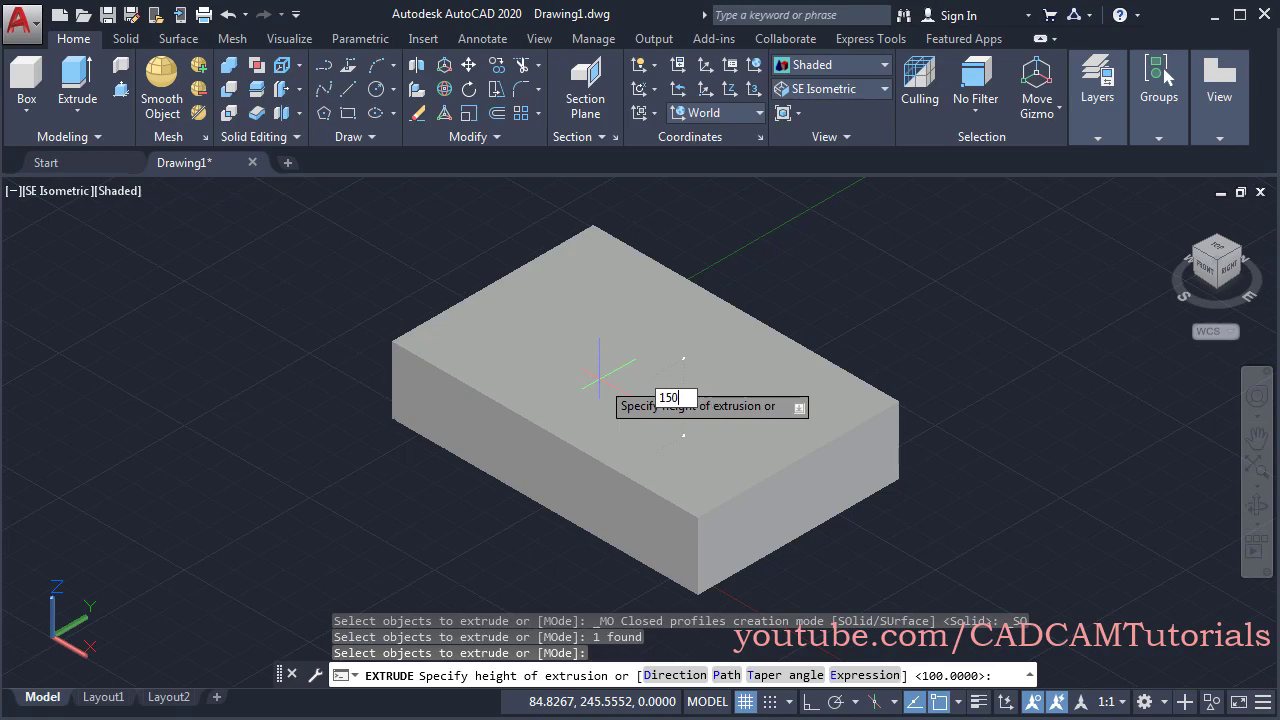
key("Return")
Undo the last extrusion of the rectangle polyline
middle_click_drag(757, 454, 551, 449)
middle_click_drag(705, 513, 840, 519)
type("u")
key("Return")
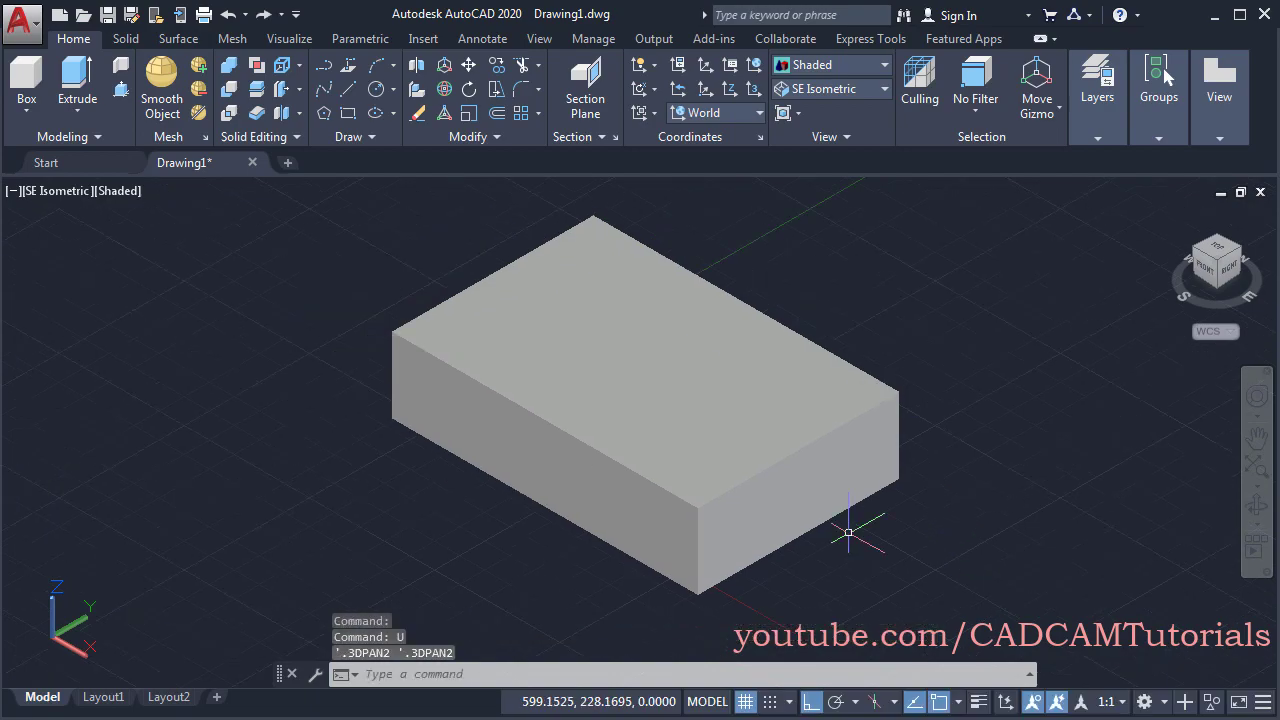
Begin extruding the rectangle polyline with the Direction option and switch the coordinate system to the Right UCS
type("EXT")
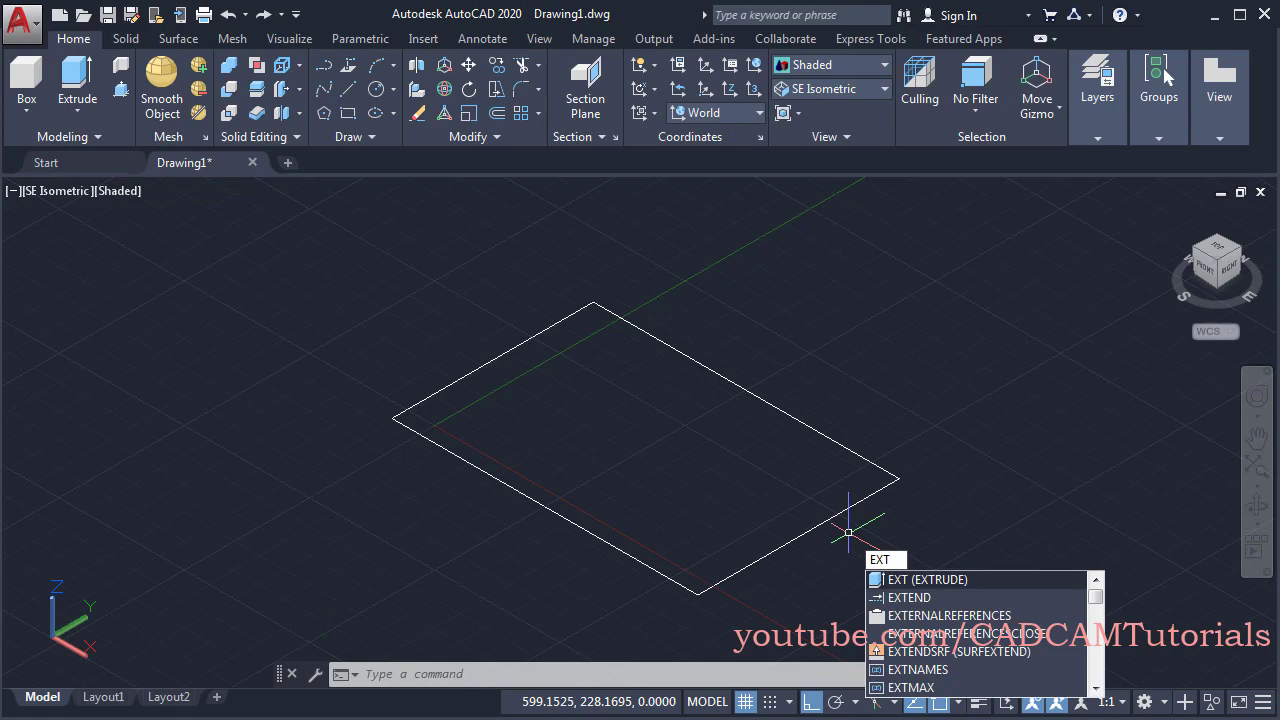
key("Return")
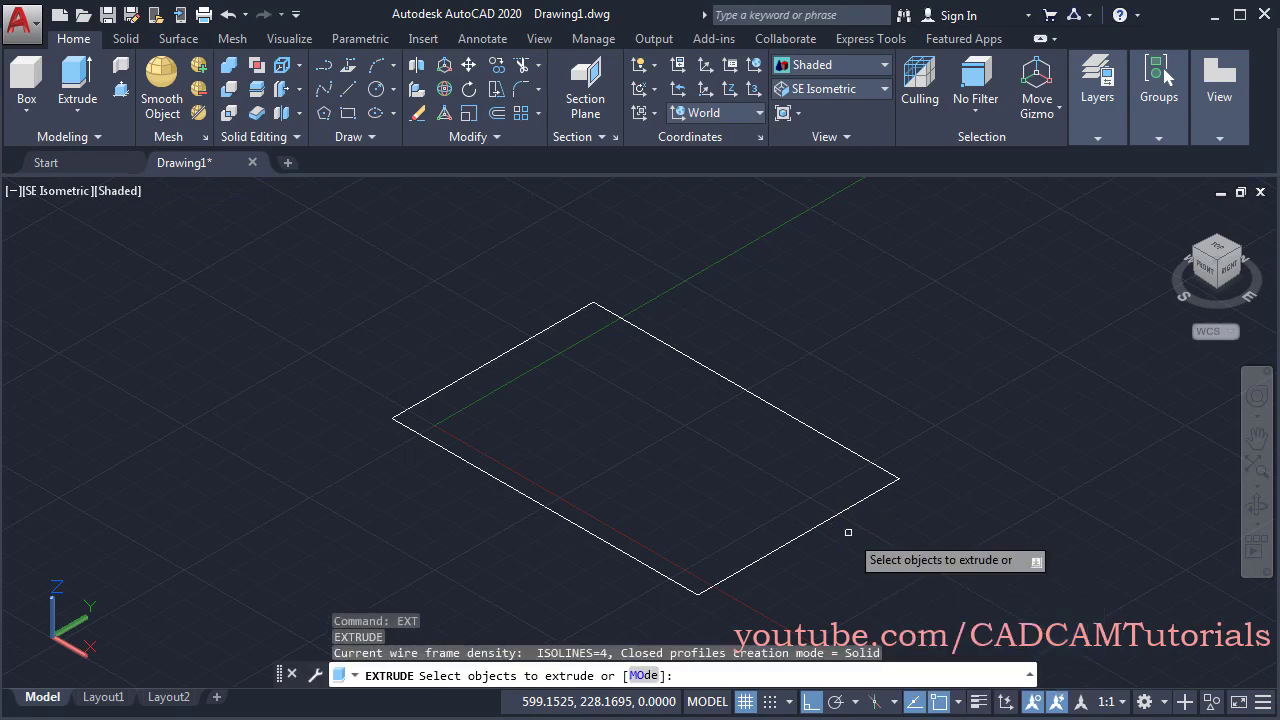
left_click(612, 548)
key("Return")
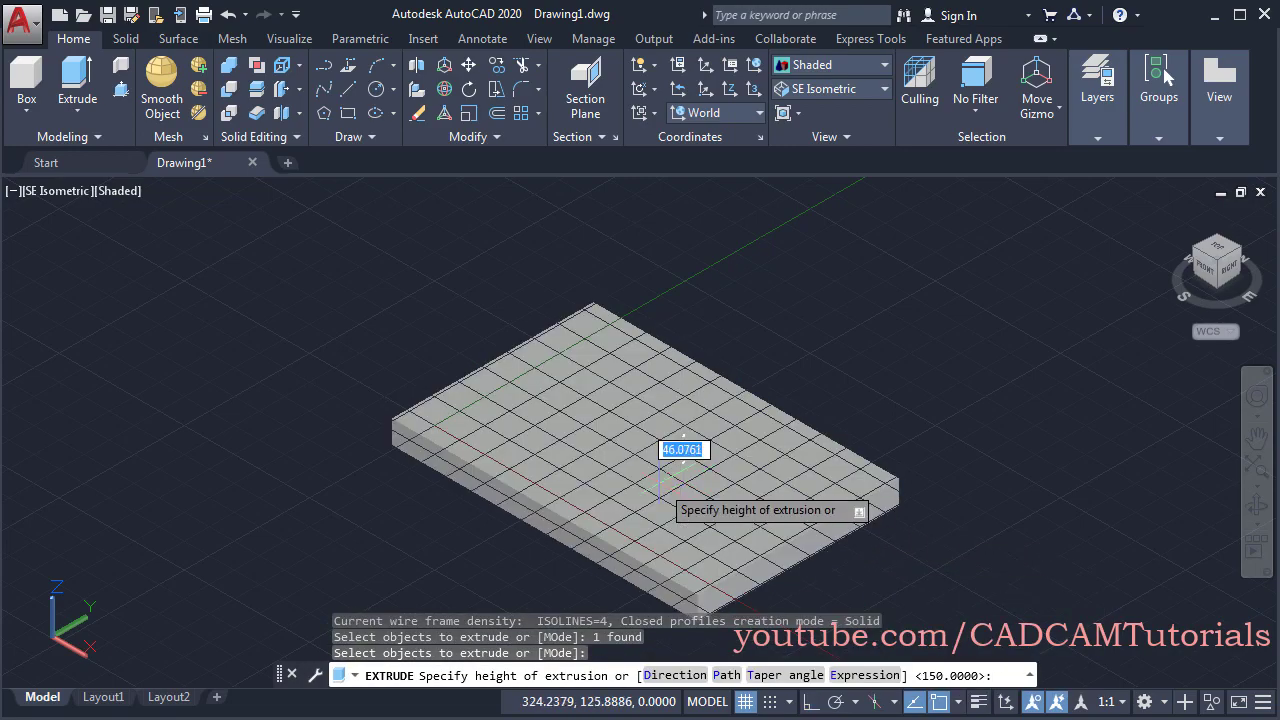
left_click(675, 676)
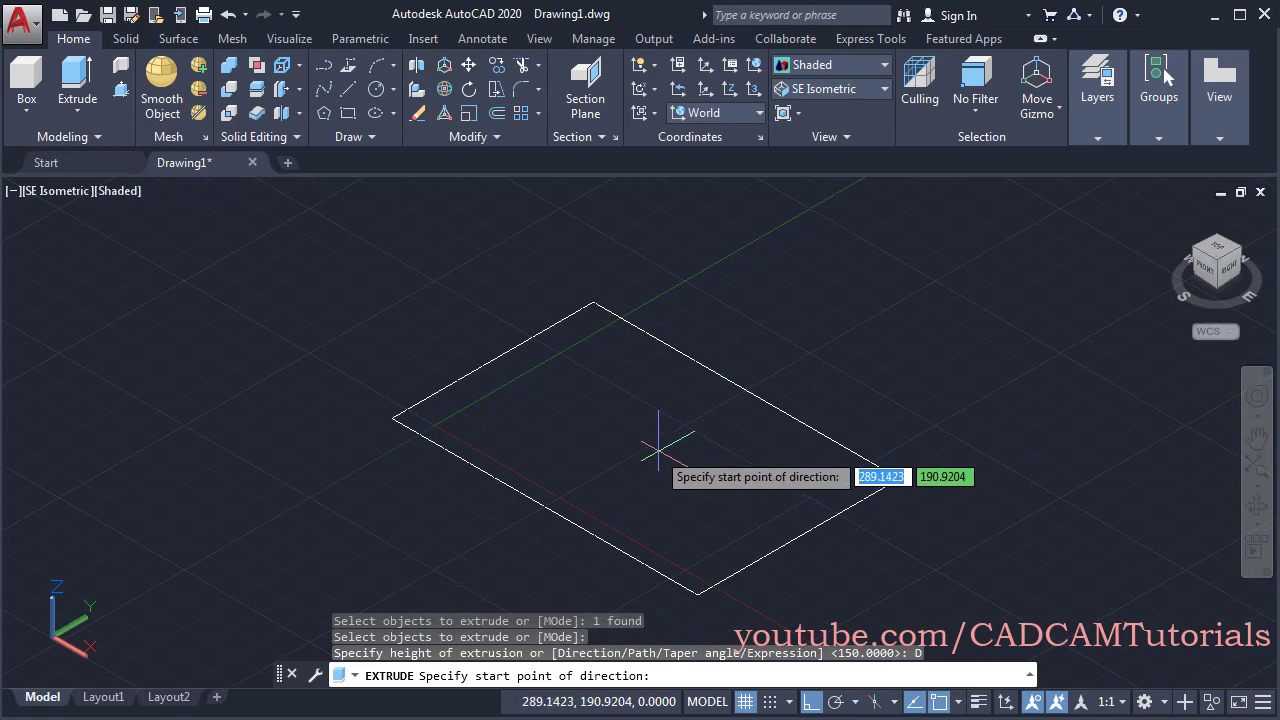
middle_click_drag(639, 459, 655, 474)
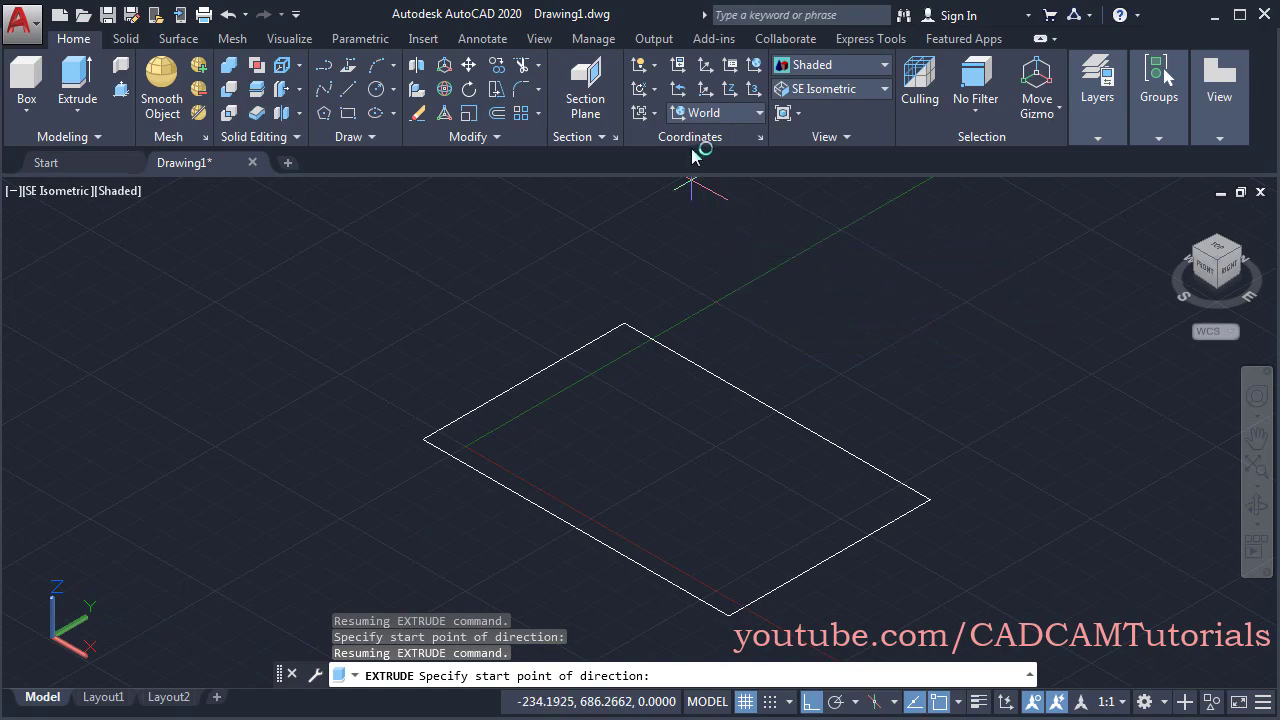
left_click(740, 117)
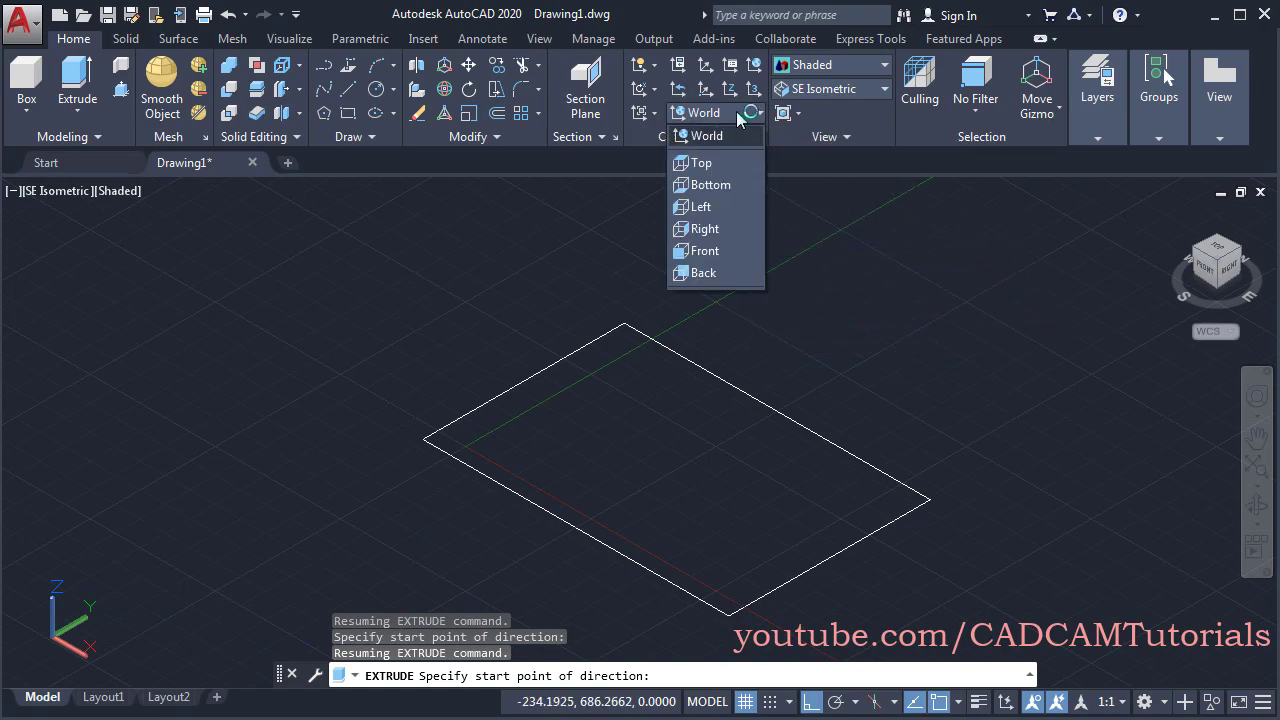
left_click(705, 229)
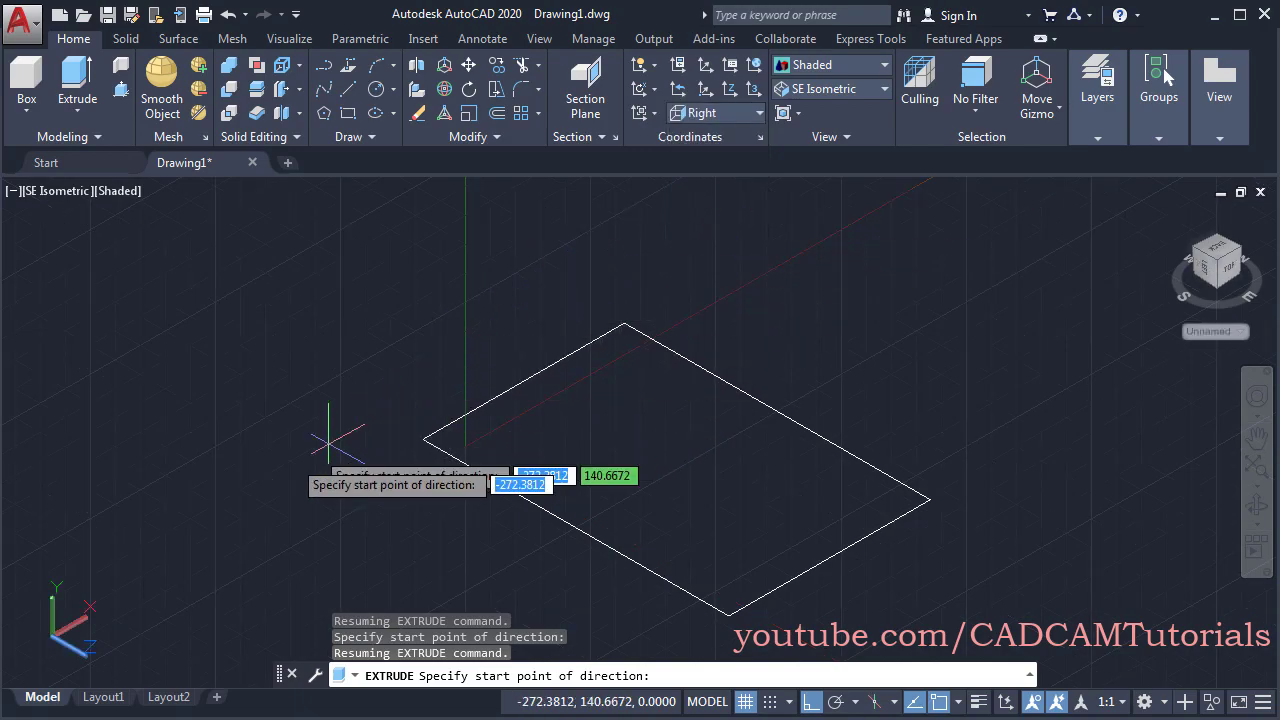
With Ortho off, define the extrusion direction from the rectangle's far corner, 300 long at a 45° angle
middle_click_drag(672, 392, 650, 477)
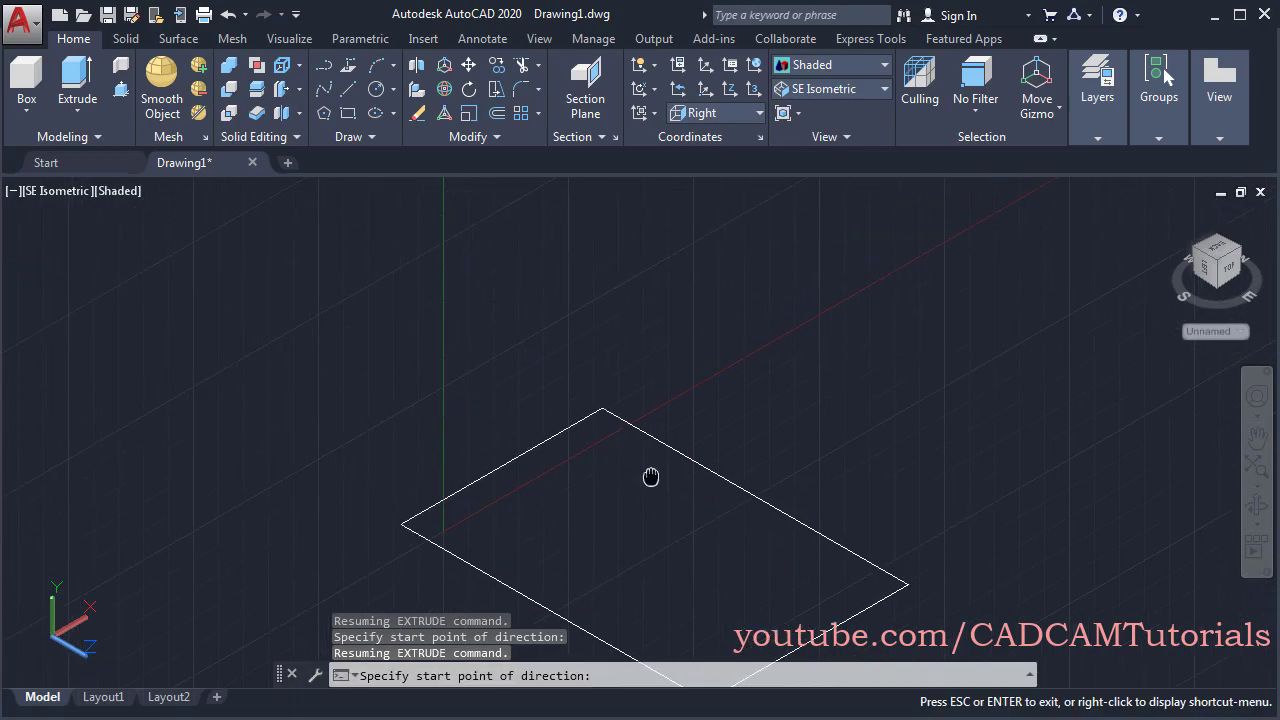
left_click(601, 408)
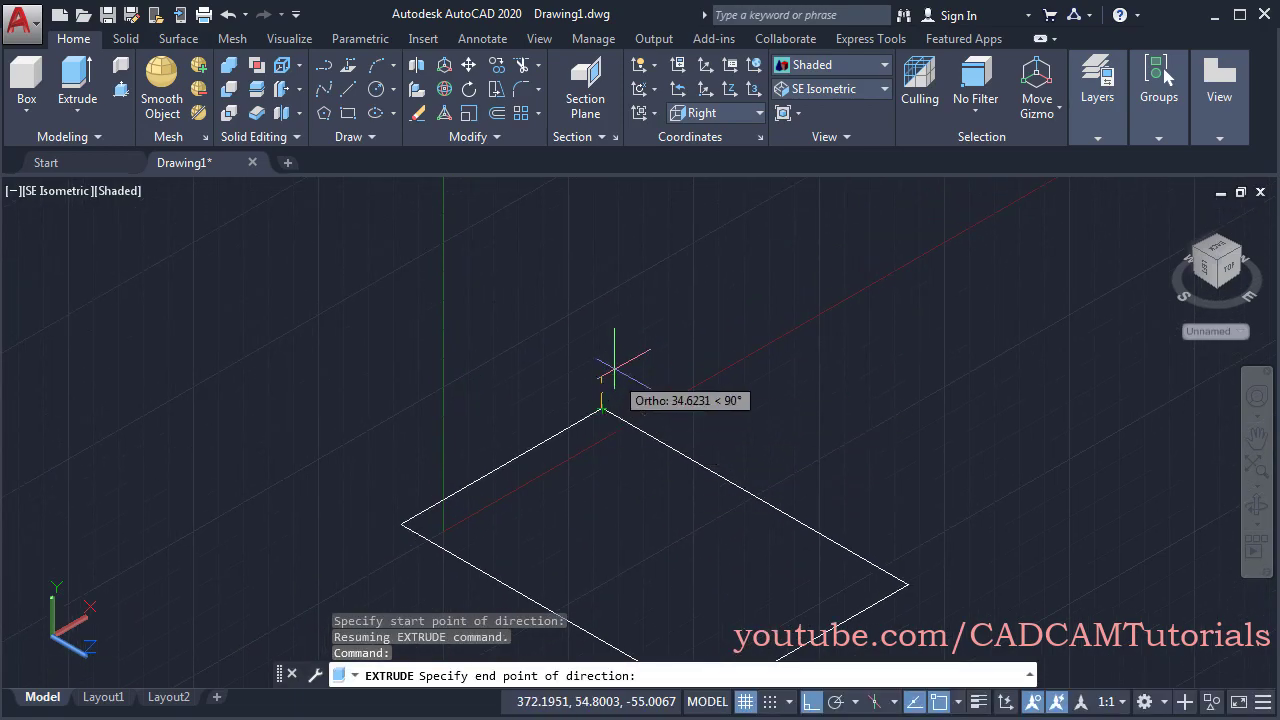
left_click(811, 704)
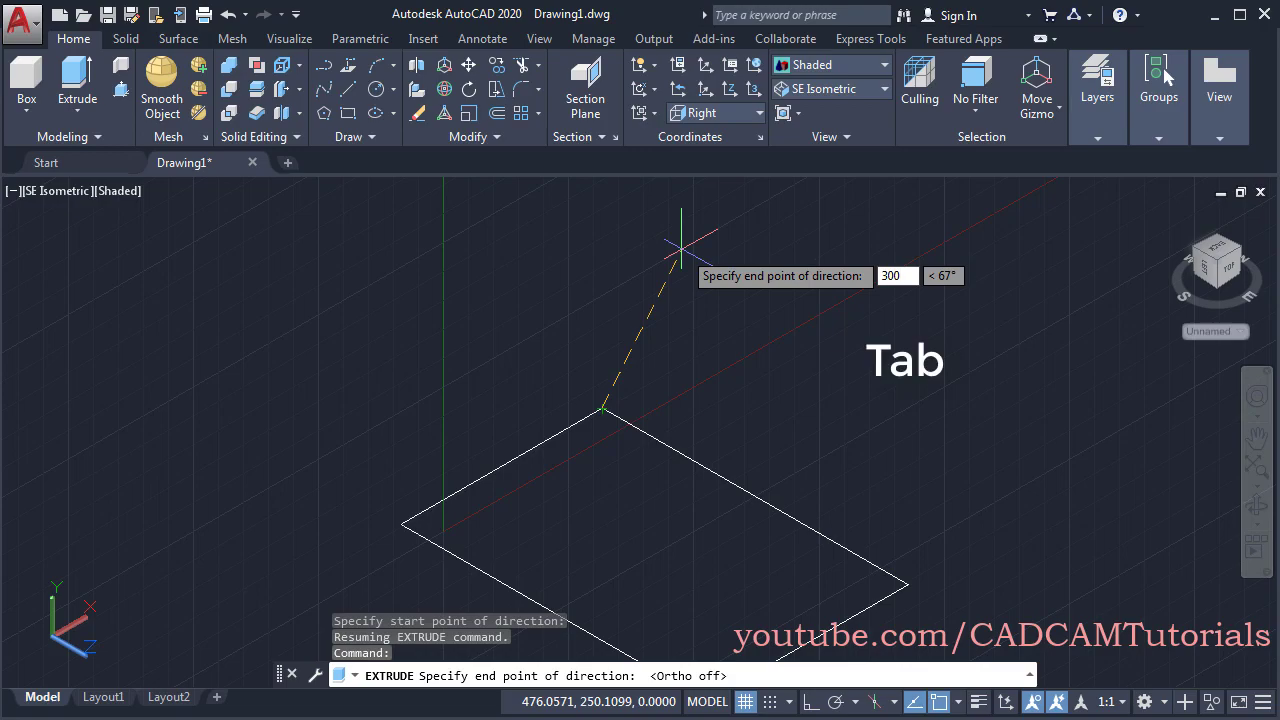
key("Tab")
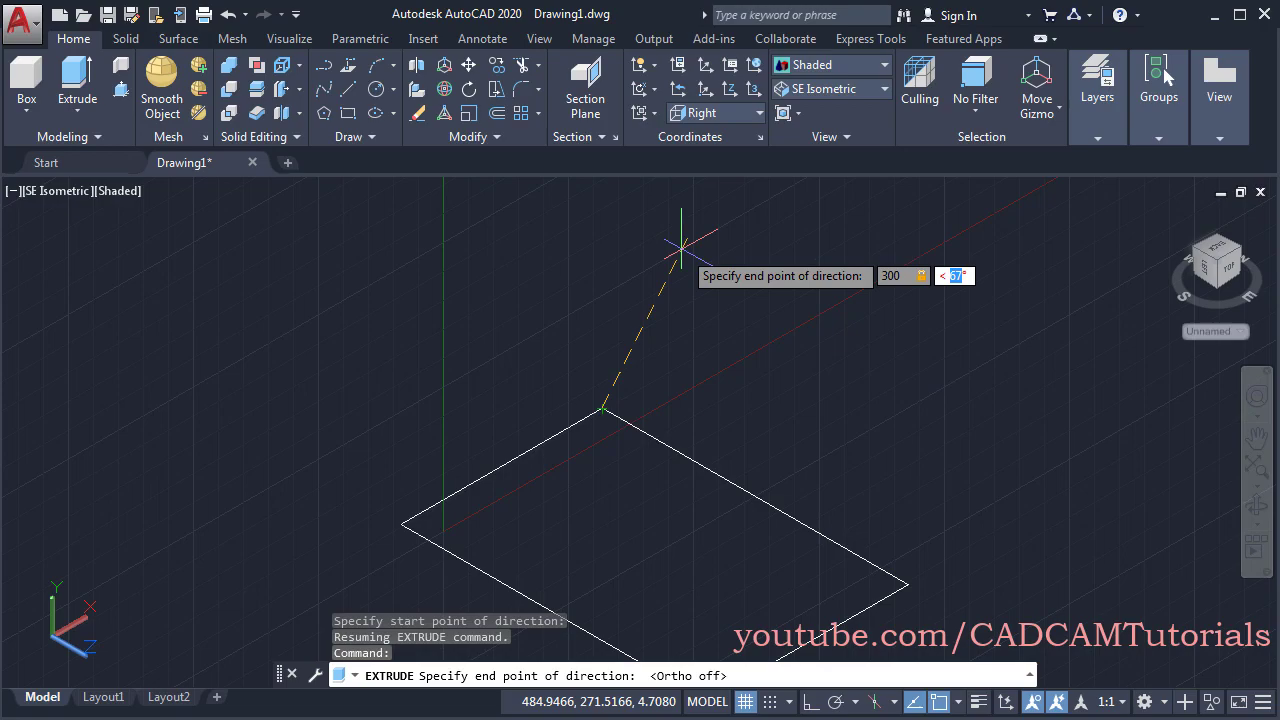
type("45")
key("Return")
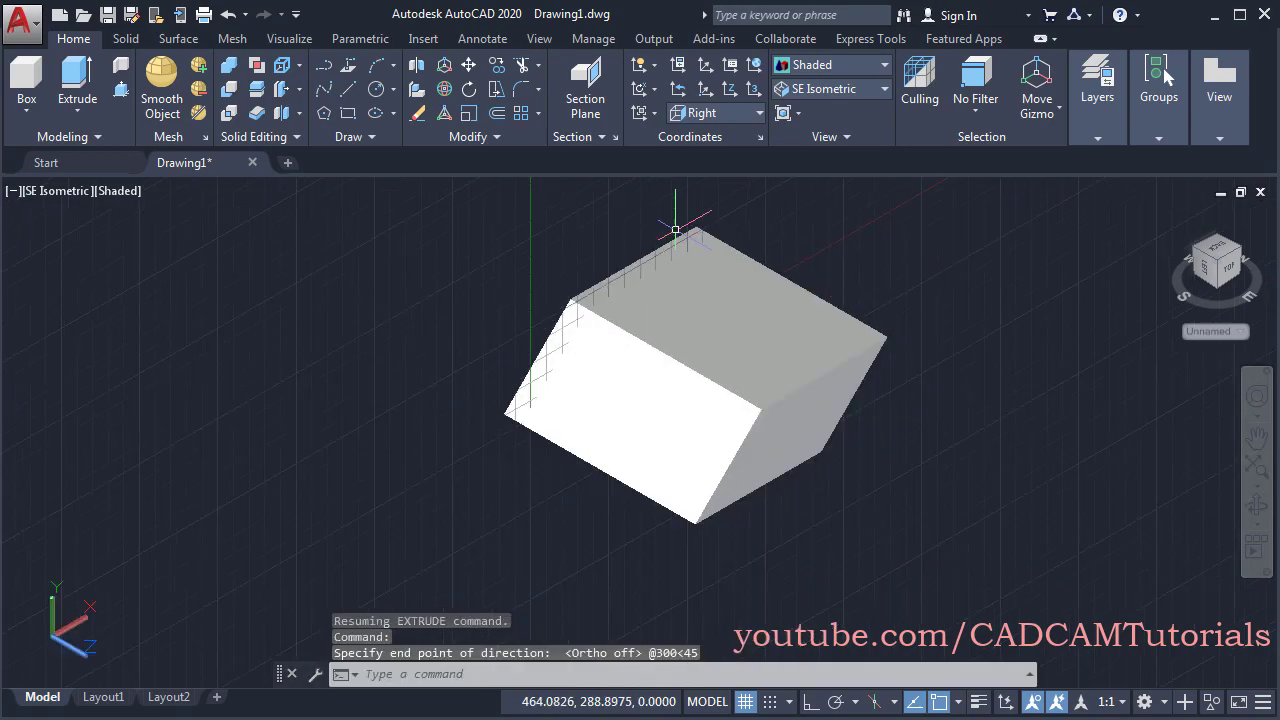
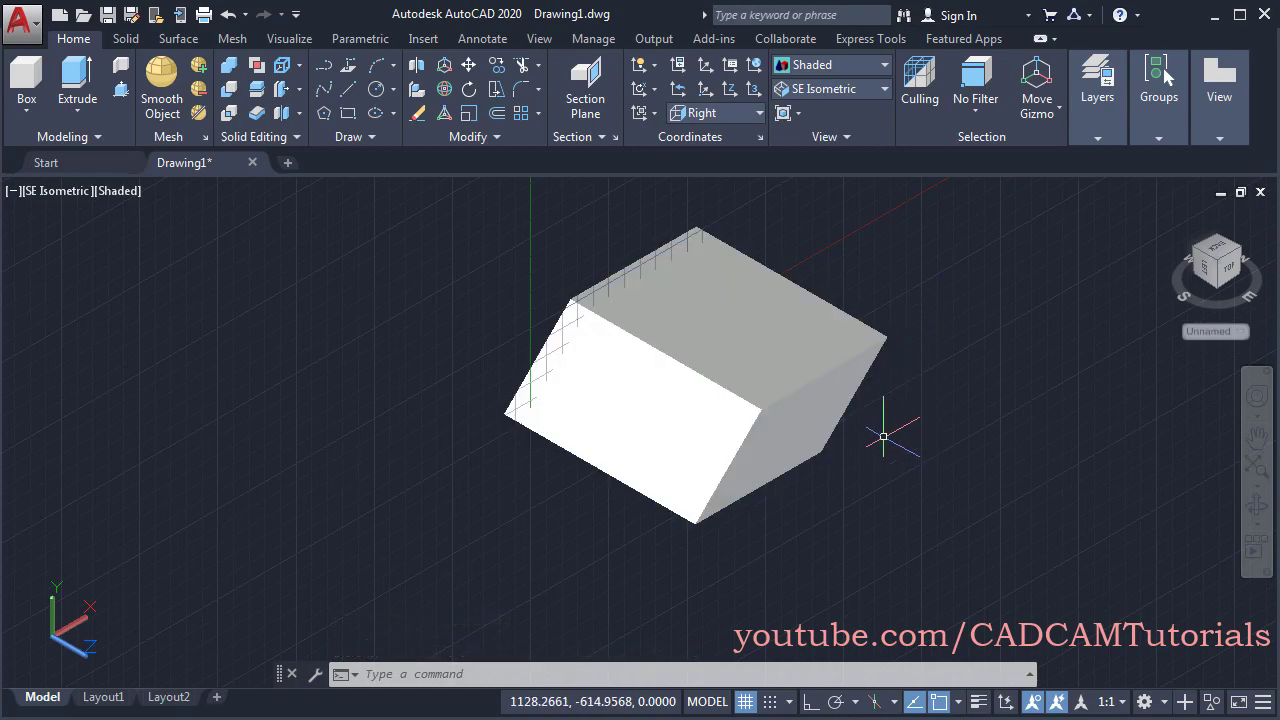
Undo the inclined extrusion together with the UCS change
key("Return")
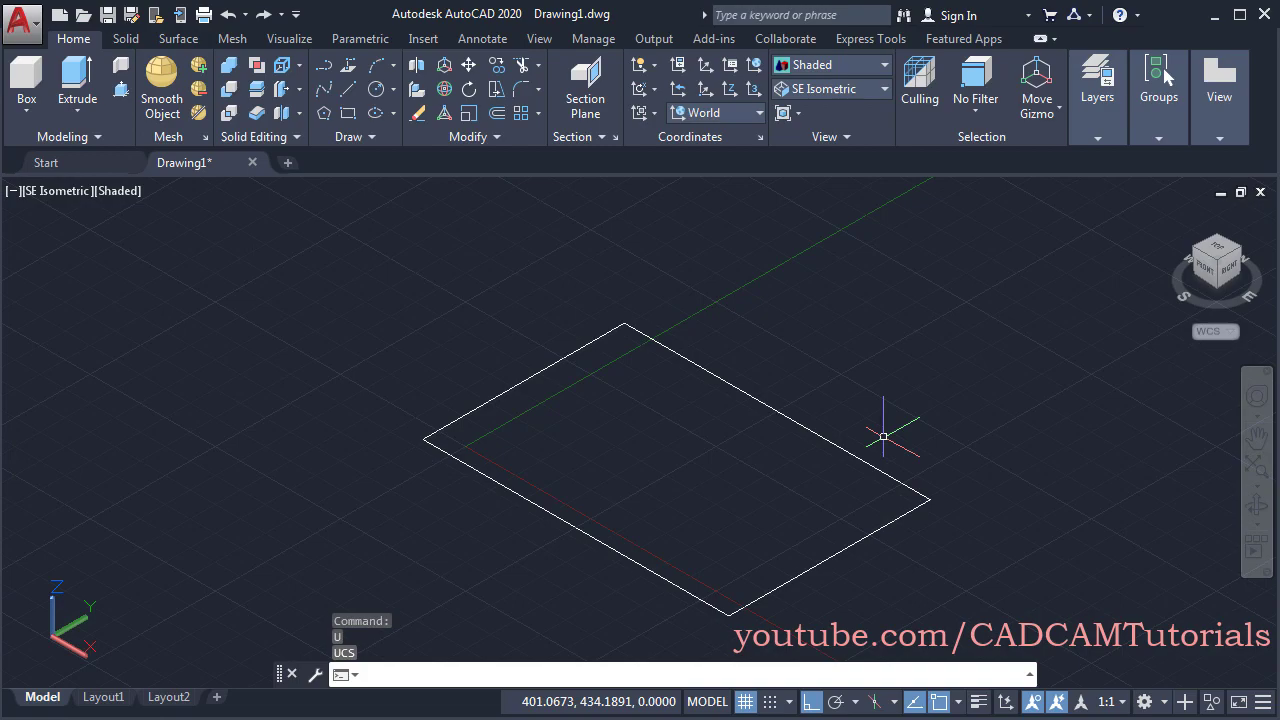
Switch the coordinate system from World to the Right UCS, leaving room above the rectangle for a path
scroll(666, 421, "down", 2)
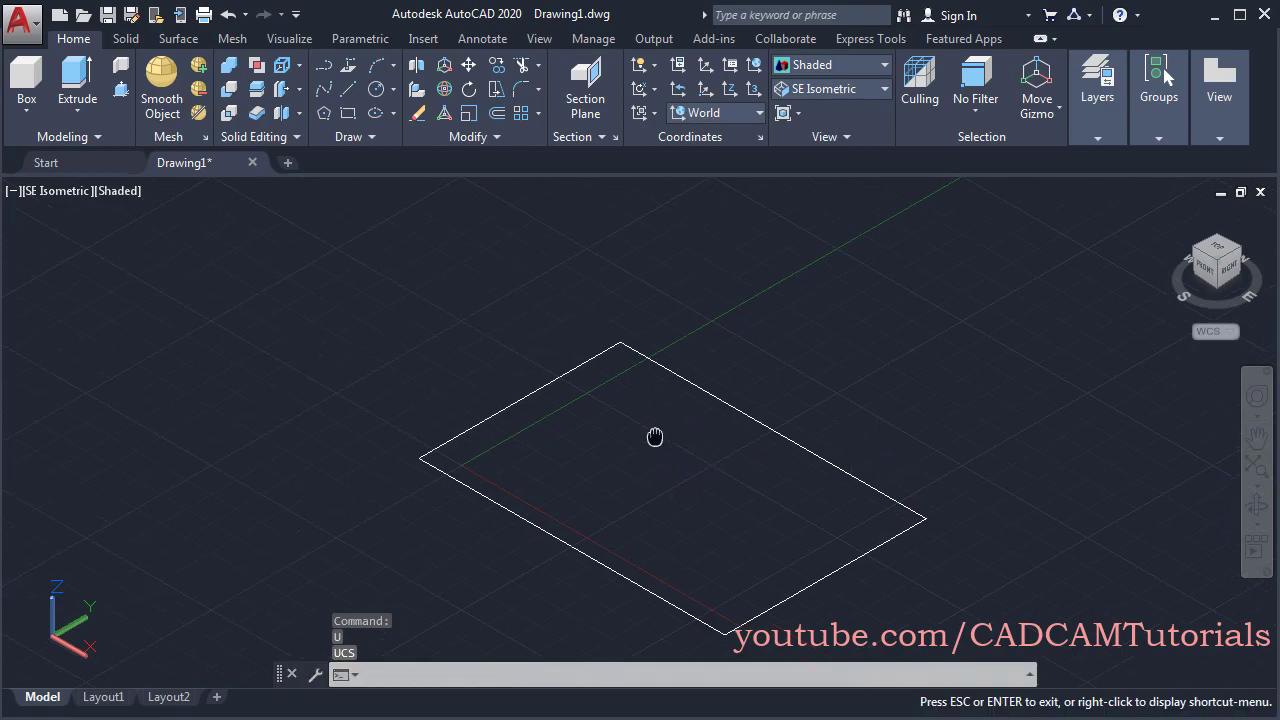
scroll(706, 371, "down", 1)
scroll(801, 333, "down", 2)
middle_click_drag(801, 333, 680, 429)
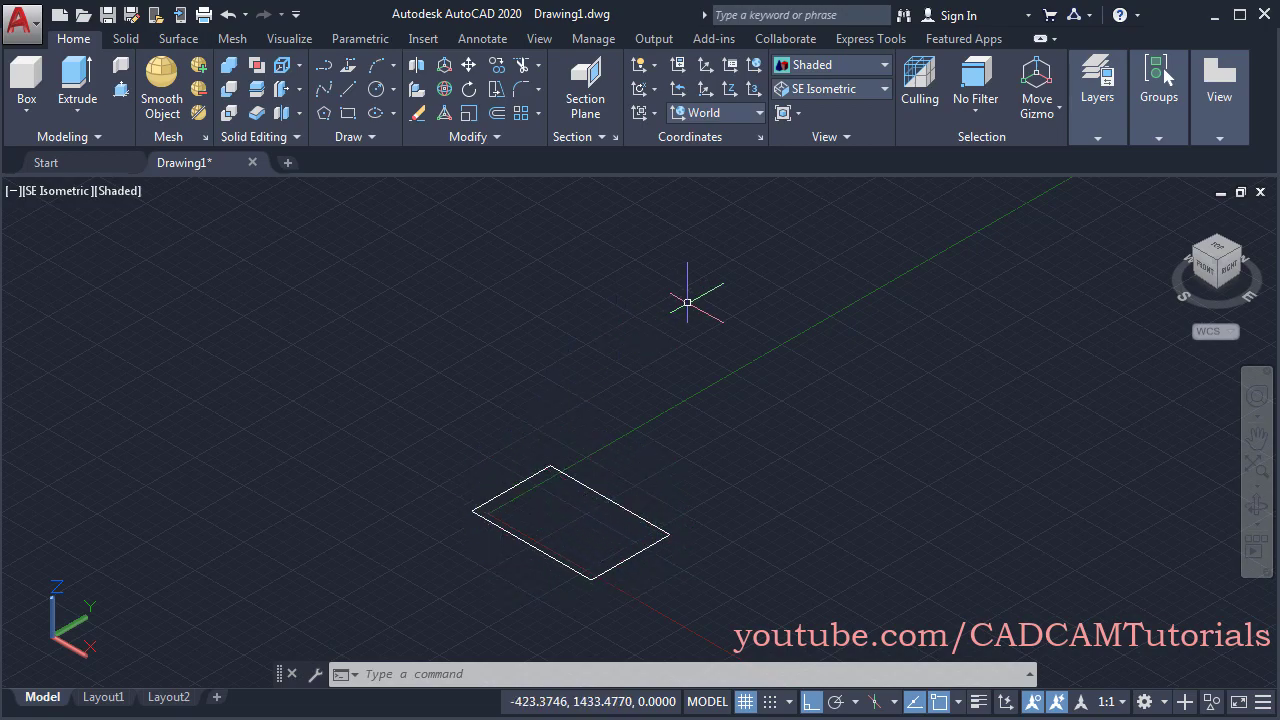
left_click(733, 117)
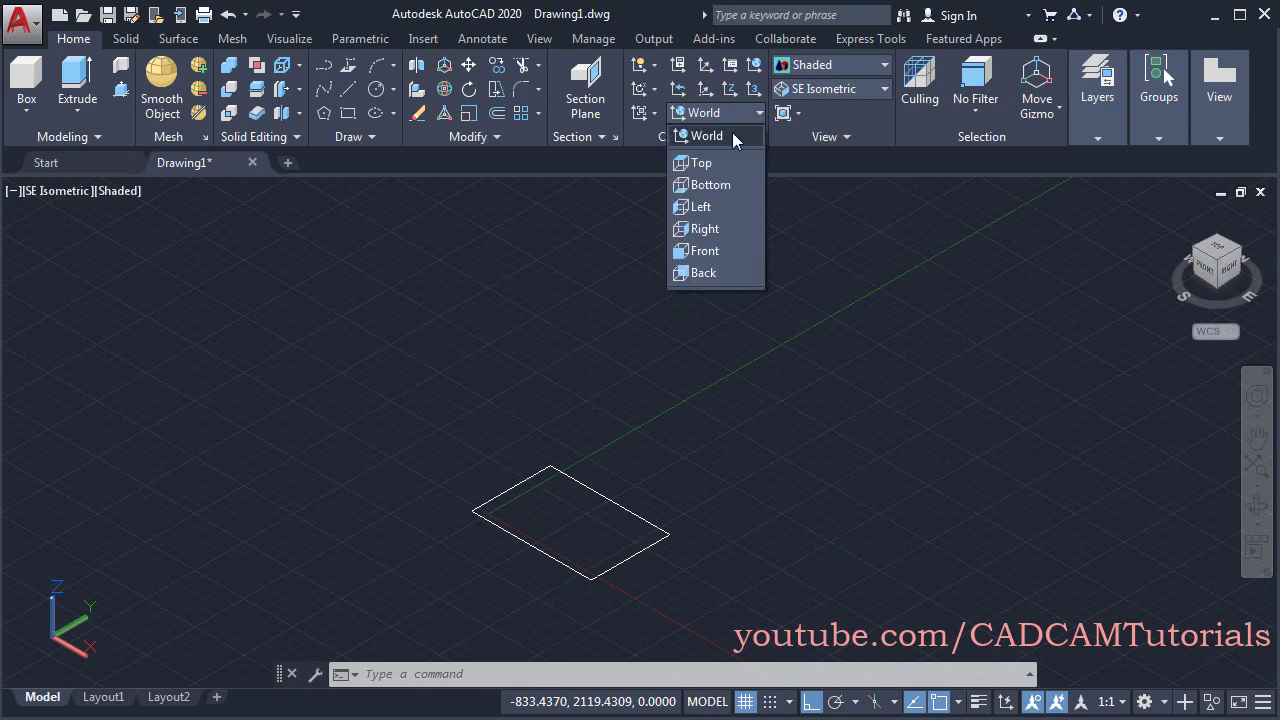
left_click(706, 229)
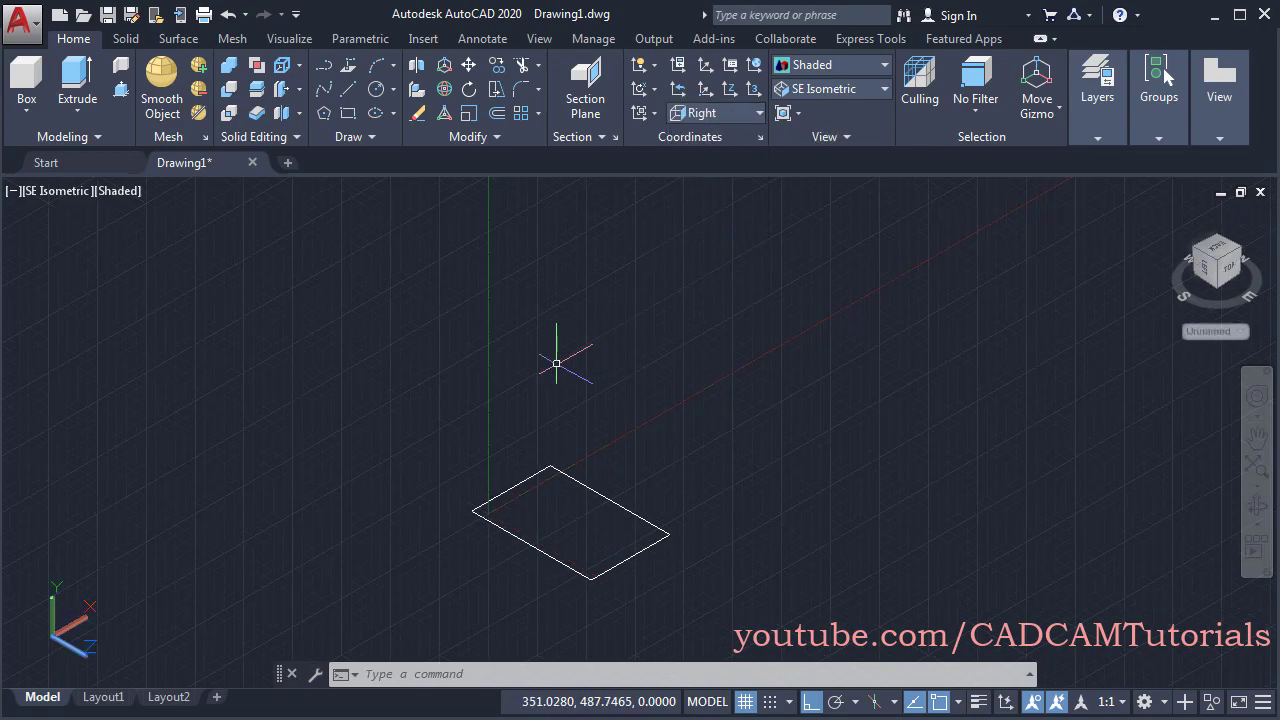
middle_click_drag(557, 357, 540, 380)
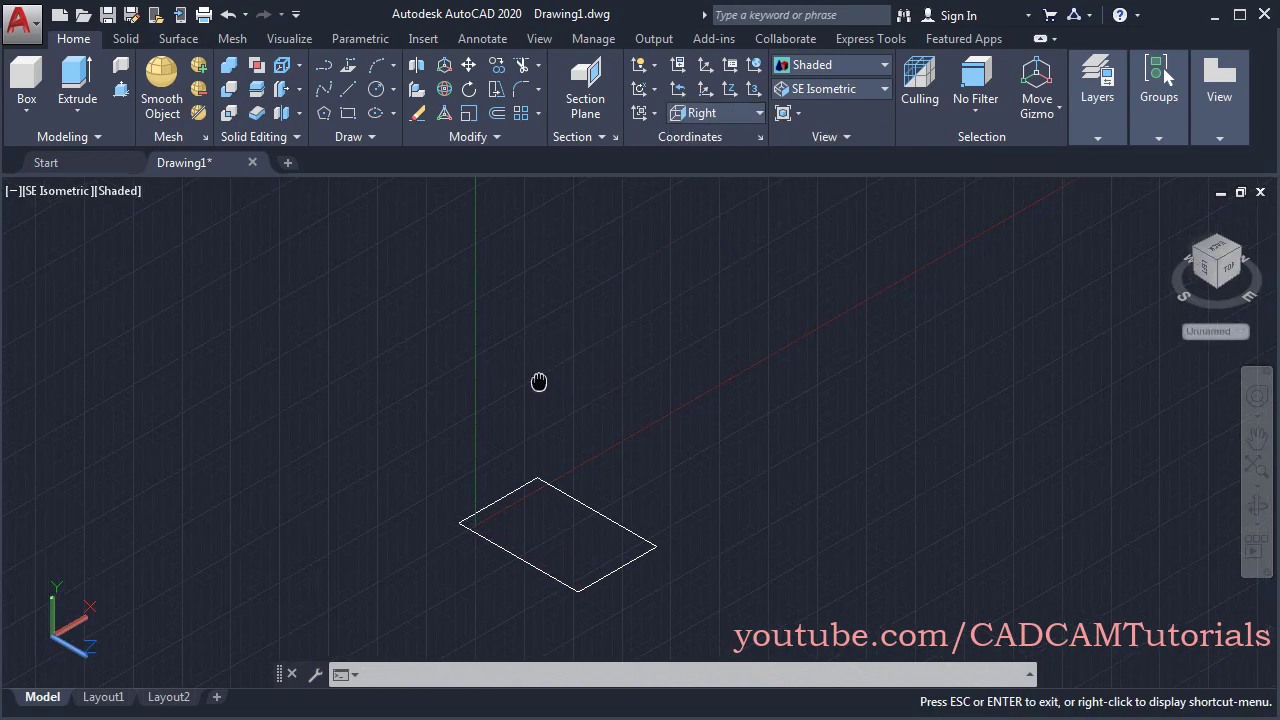
With Ortho off, draw a curved spline rising from the rectangle's far corner through two more points
left_click(323, 92)
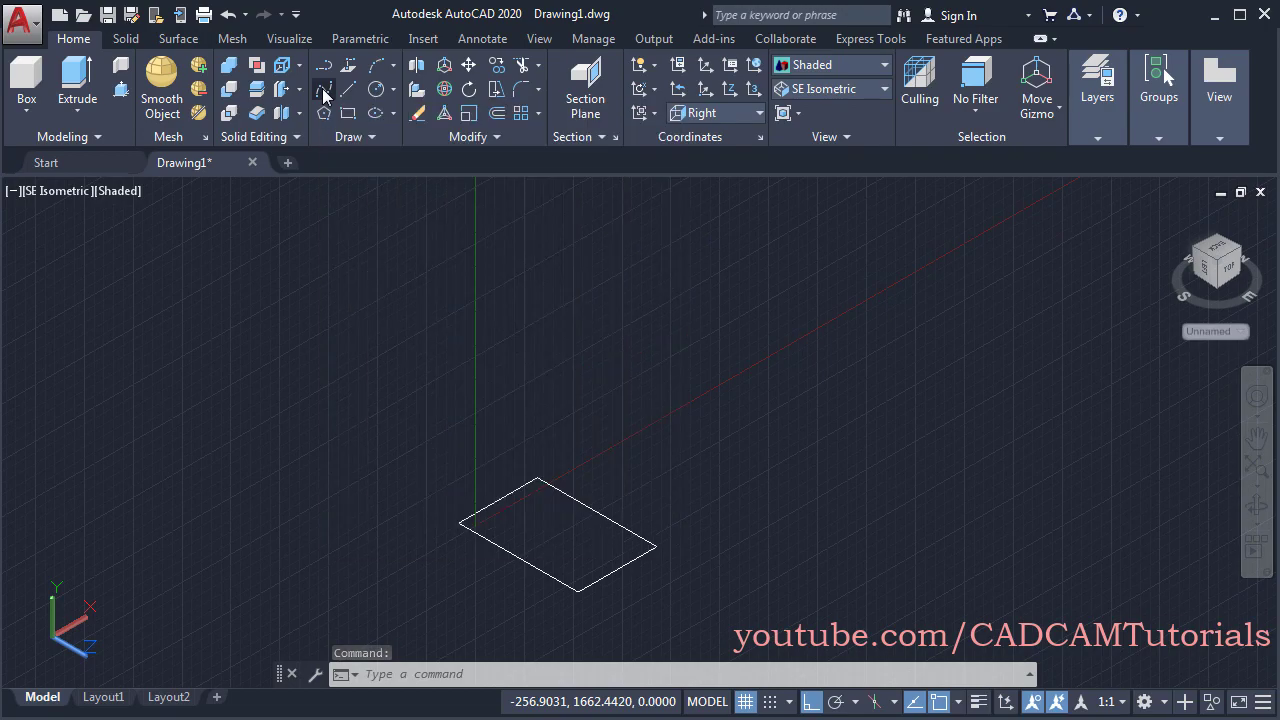
left_click(538, 479)
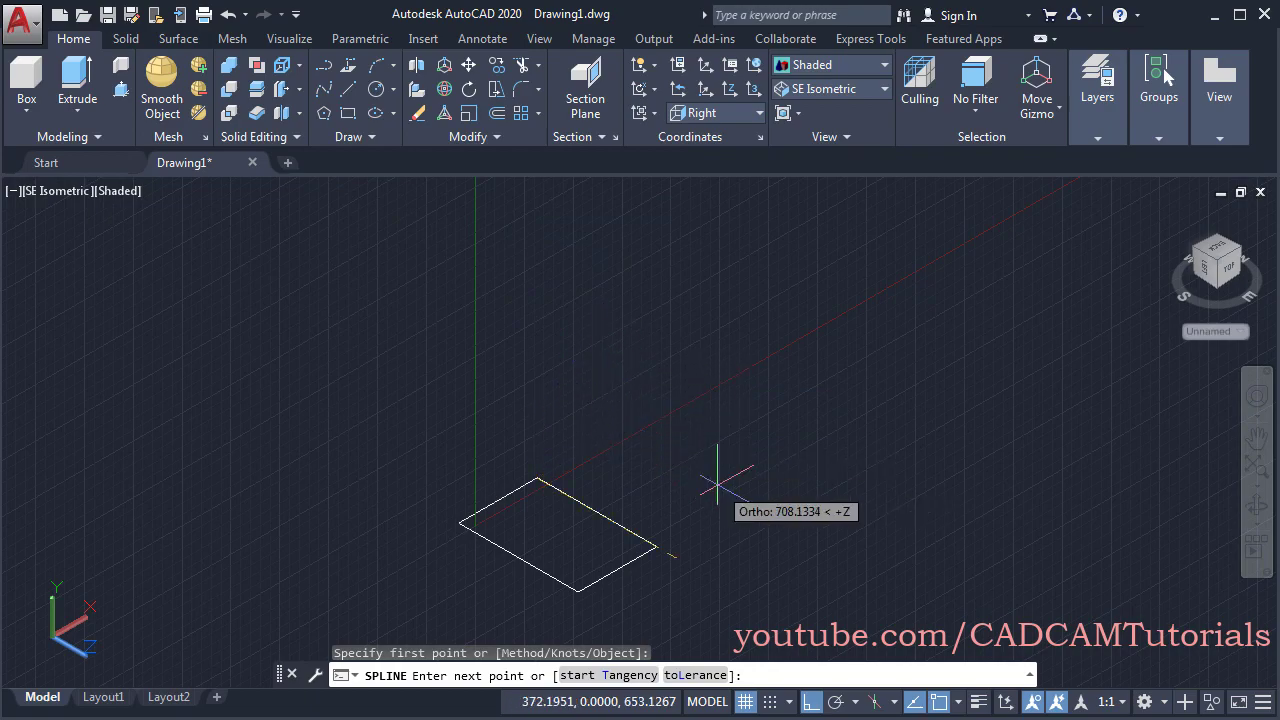
left_click(811, 701)
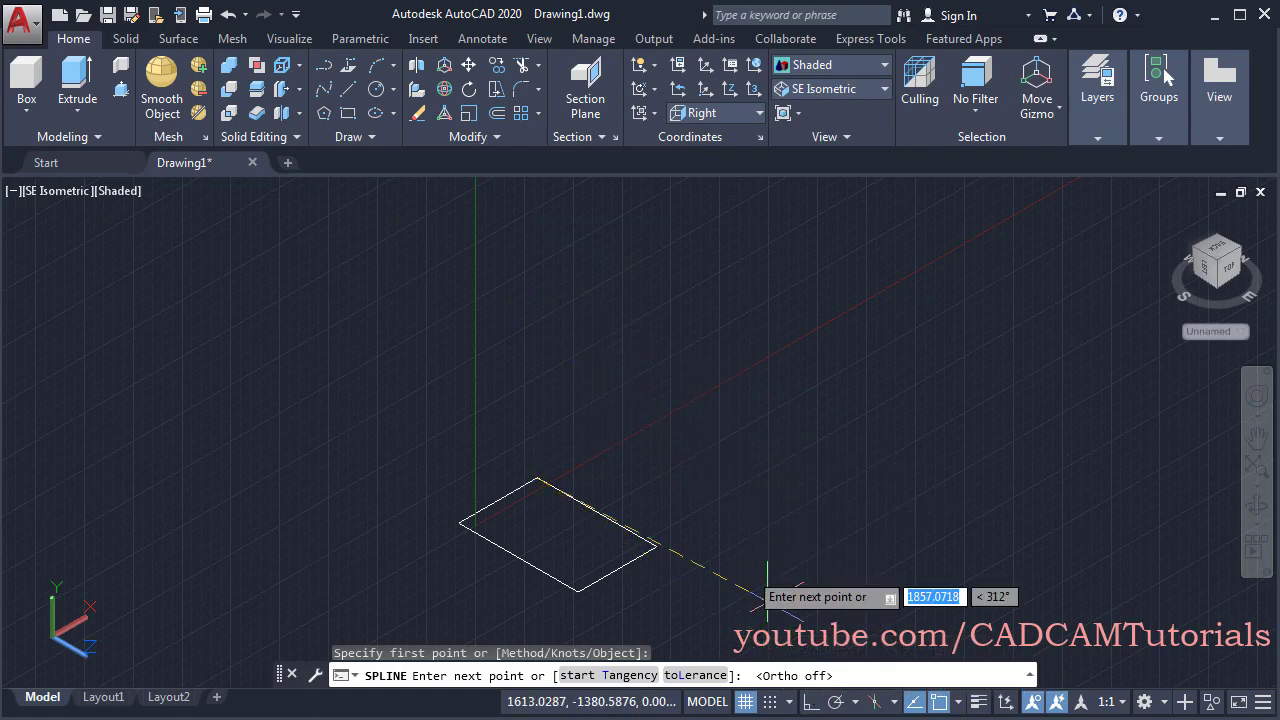
left_click(603, 345)
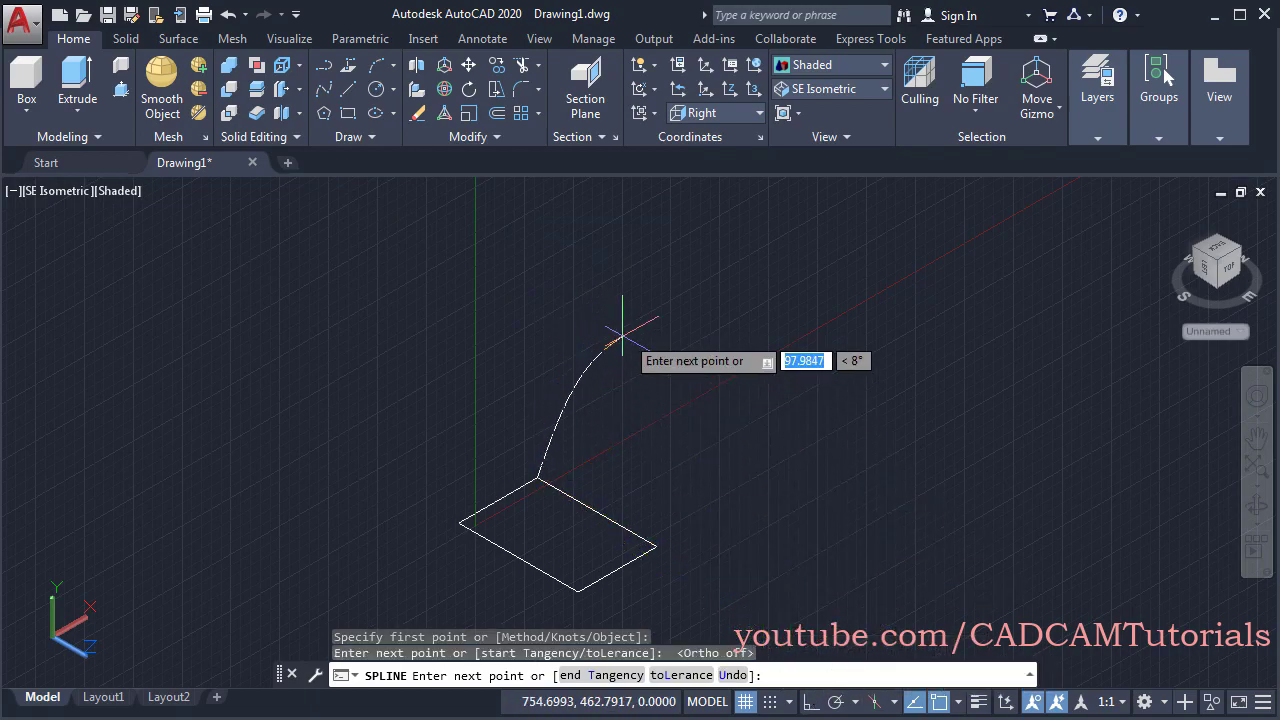
left_click(748, 287)
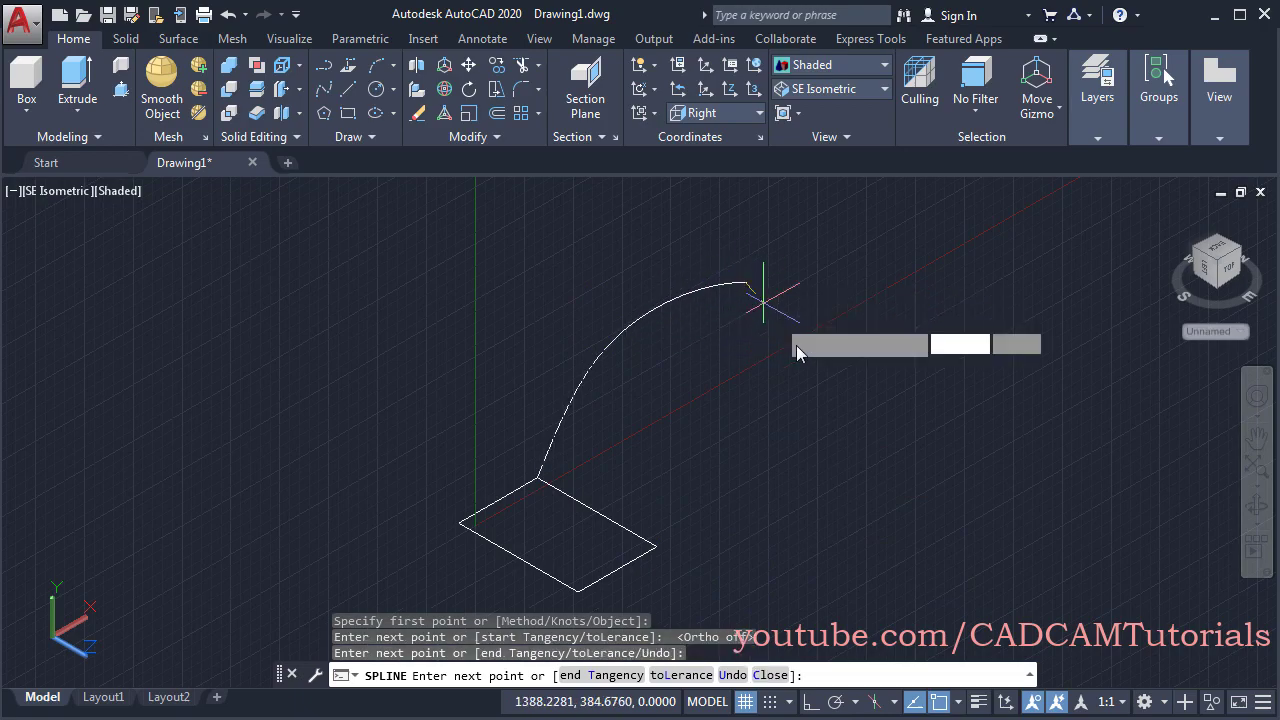
key("Return")
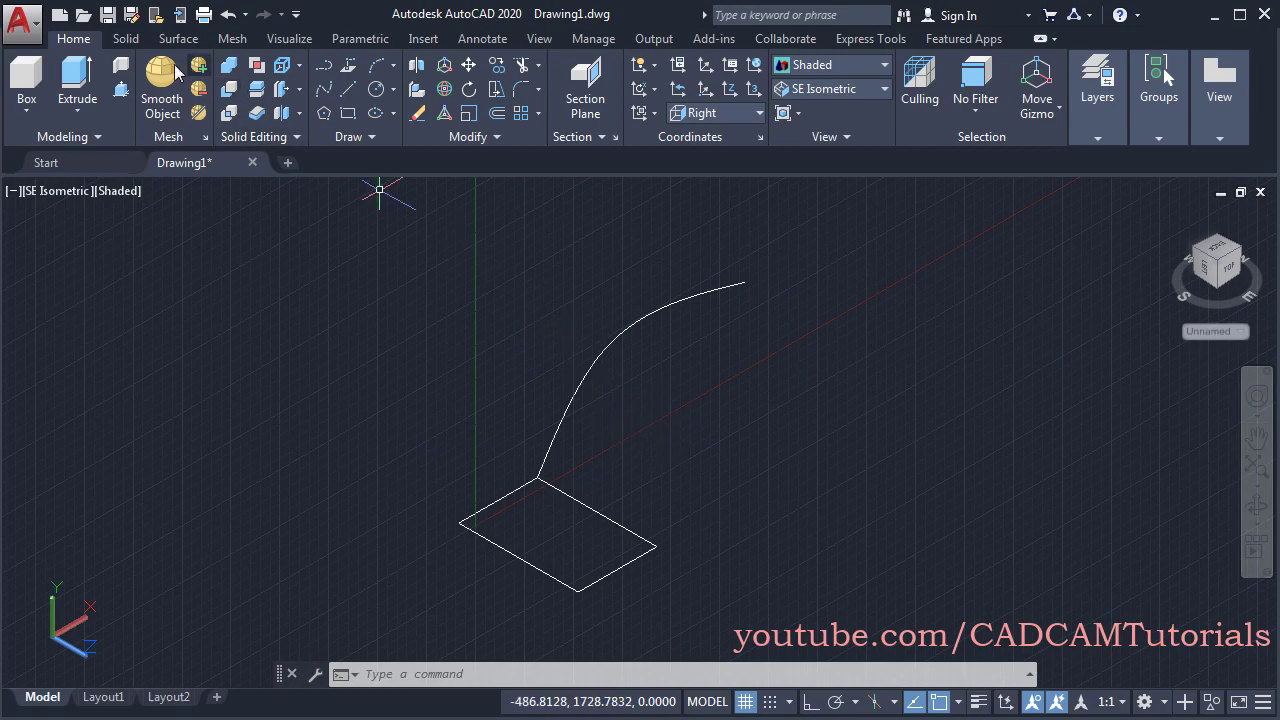
Extrude the rectangle polyline with the Path option, using the spline as the extrusion path
left_click(77, 78)
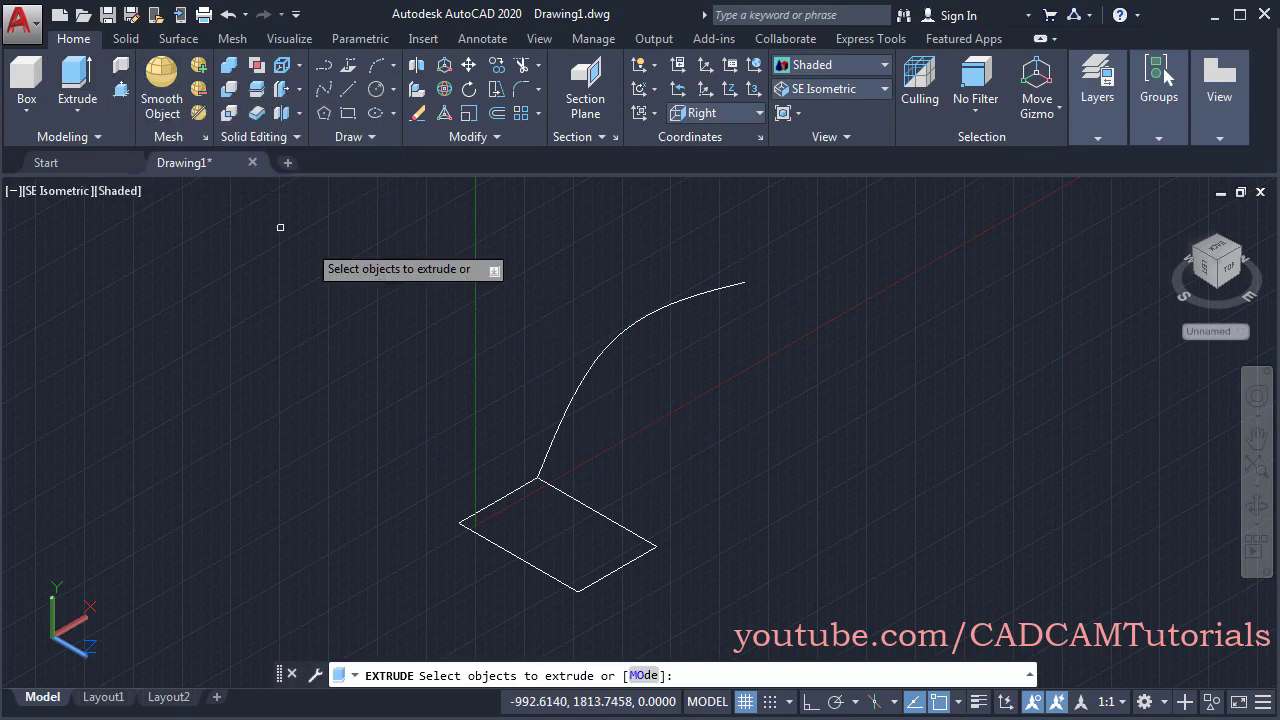
left_click(522, 560)
key("Return")
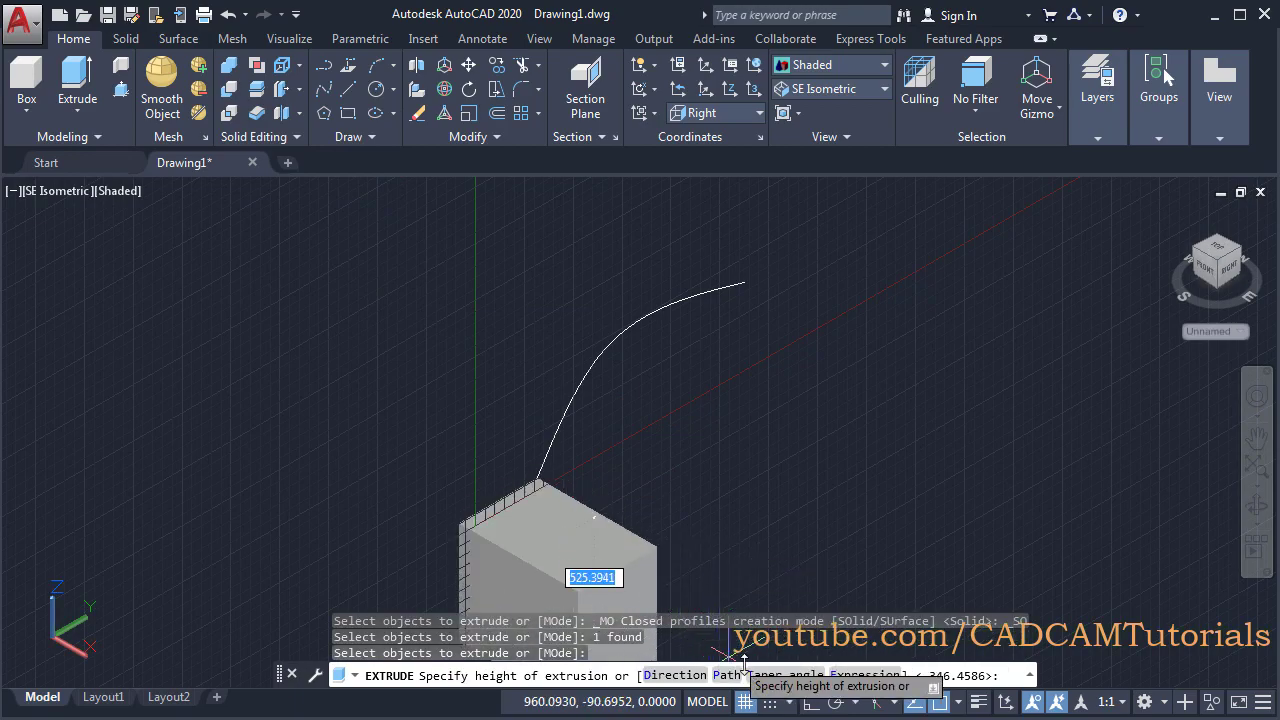
left_click(728, 676)
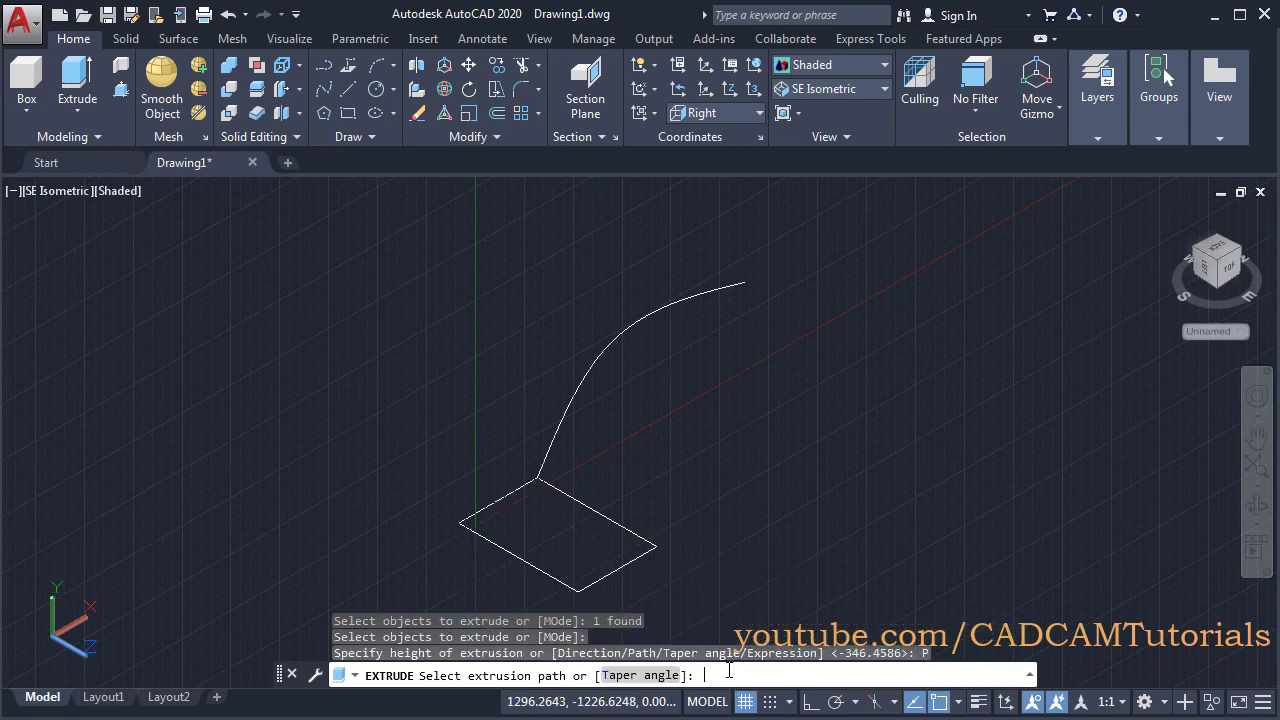
left_click(554, 440)
mouse_move(797, 477)
middle_mouse_down("shift")
mouse_move(786, 503)
mouse_move(583, 433)
mouse_move(474, 434)
mouse_move(480, 451)
mouse_move(806, 469)
middle_mouse_up("shift")
Undo the extrusion along the spline path
type("u")
key("Return")
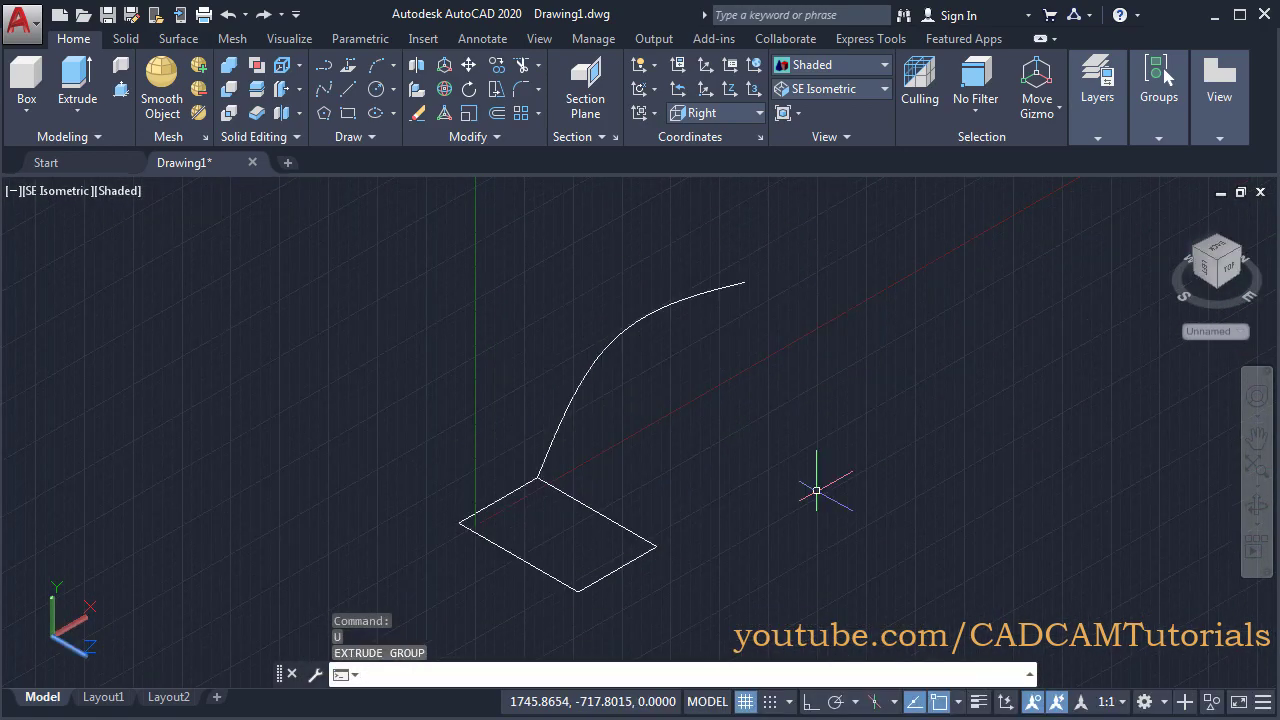
Extrude the rectangle polyline with a taper angle of 10 and a height of 400
left_click(72, 80)
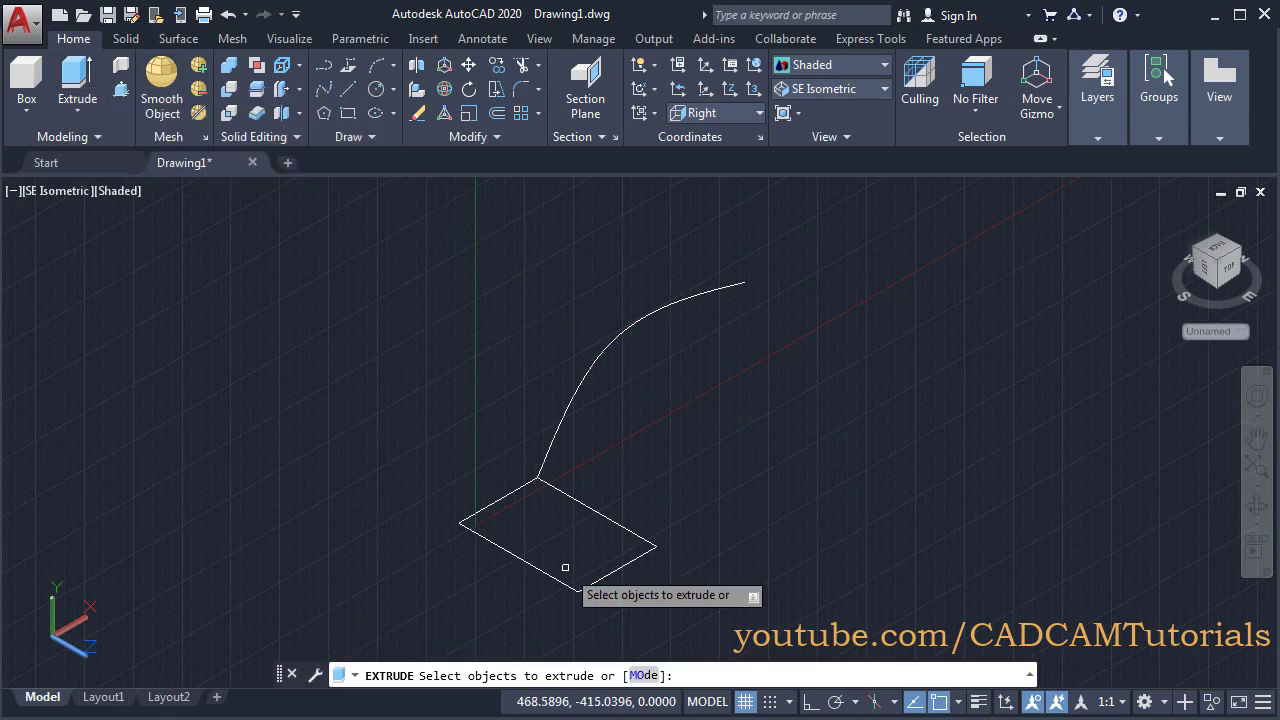
left_click(555, 583)
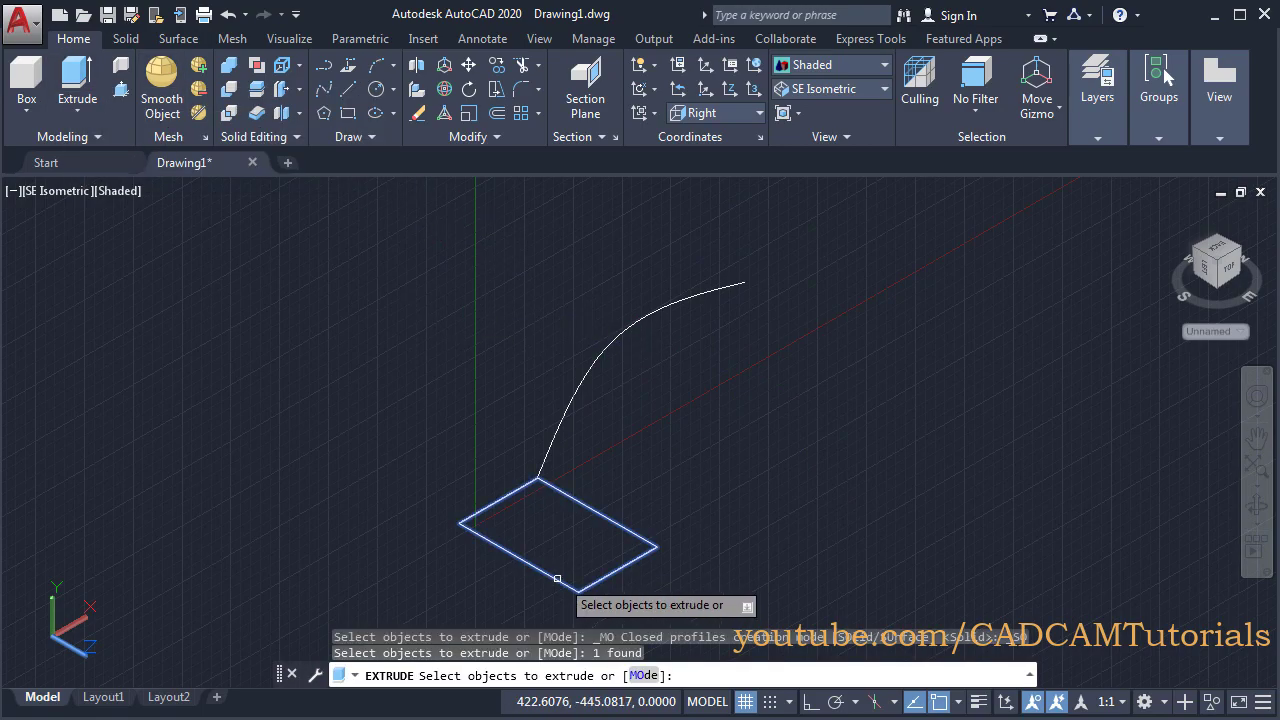
key("Return")
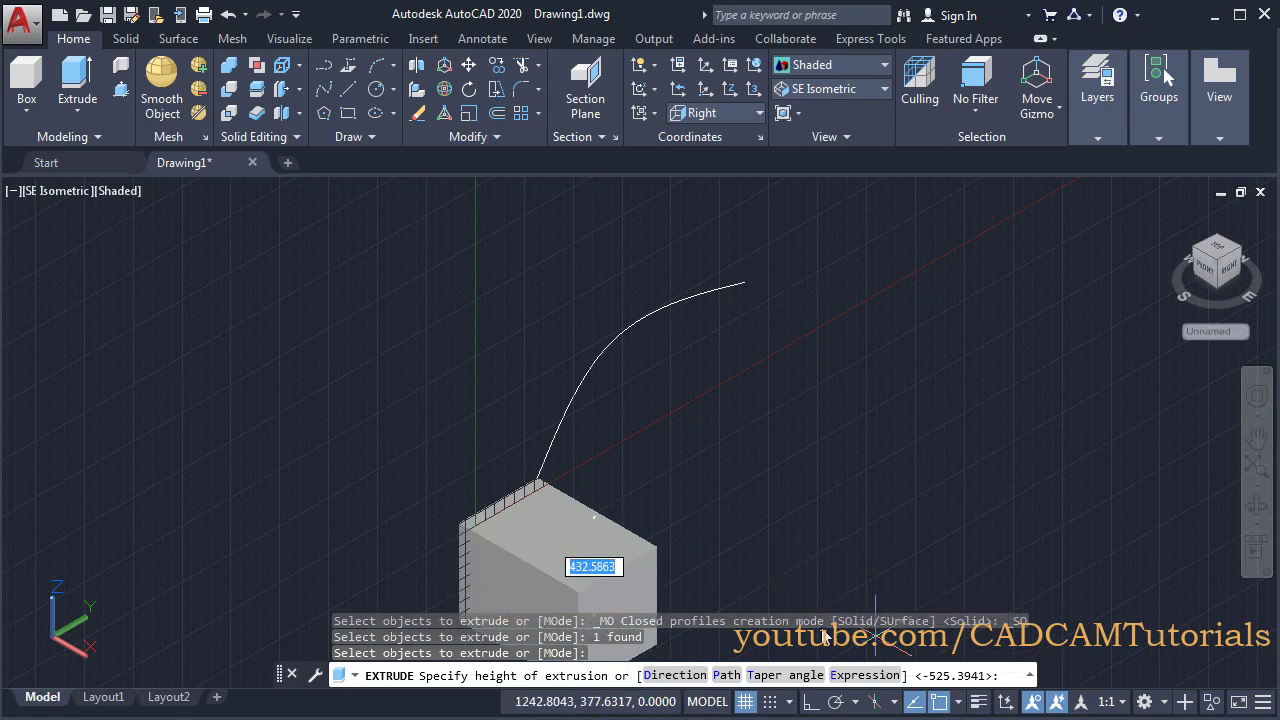
left_click(781, 677)
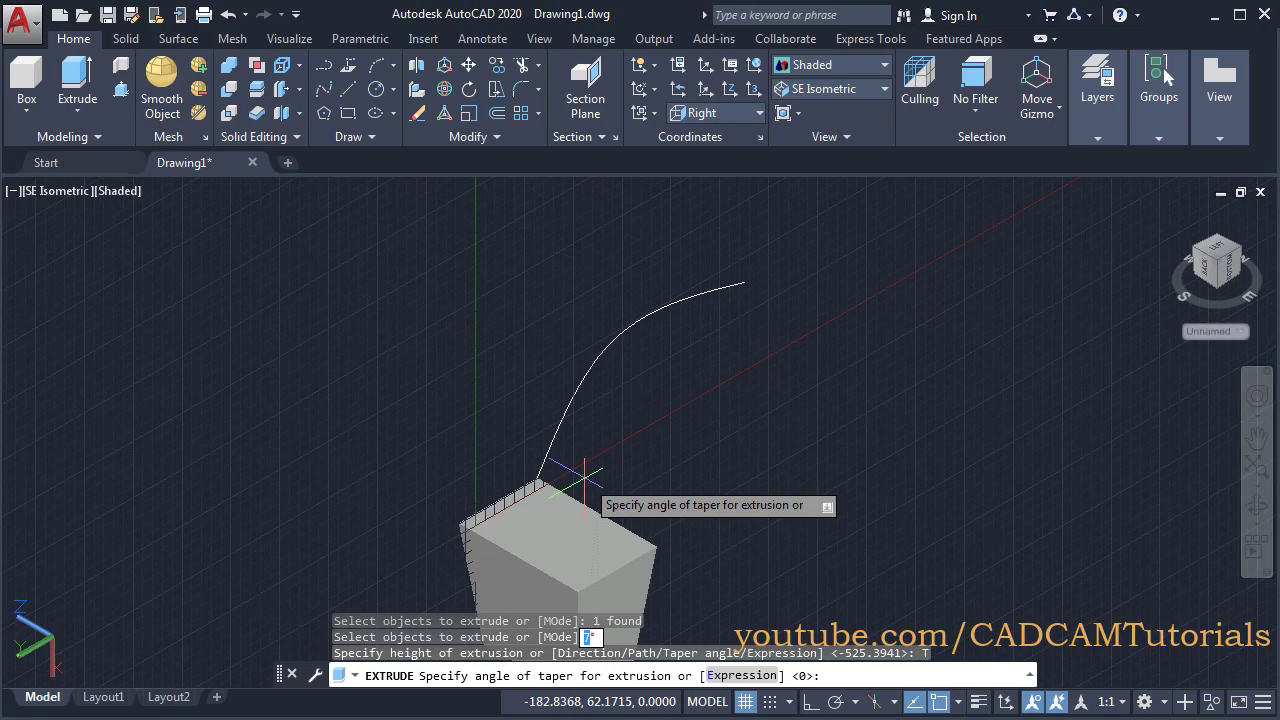
key("Return")
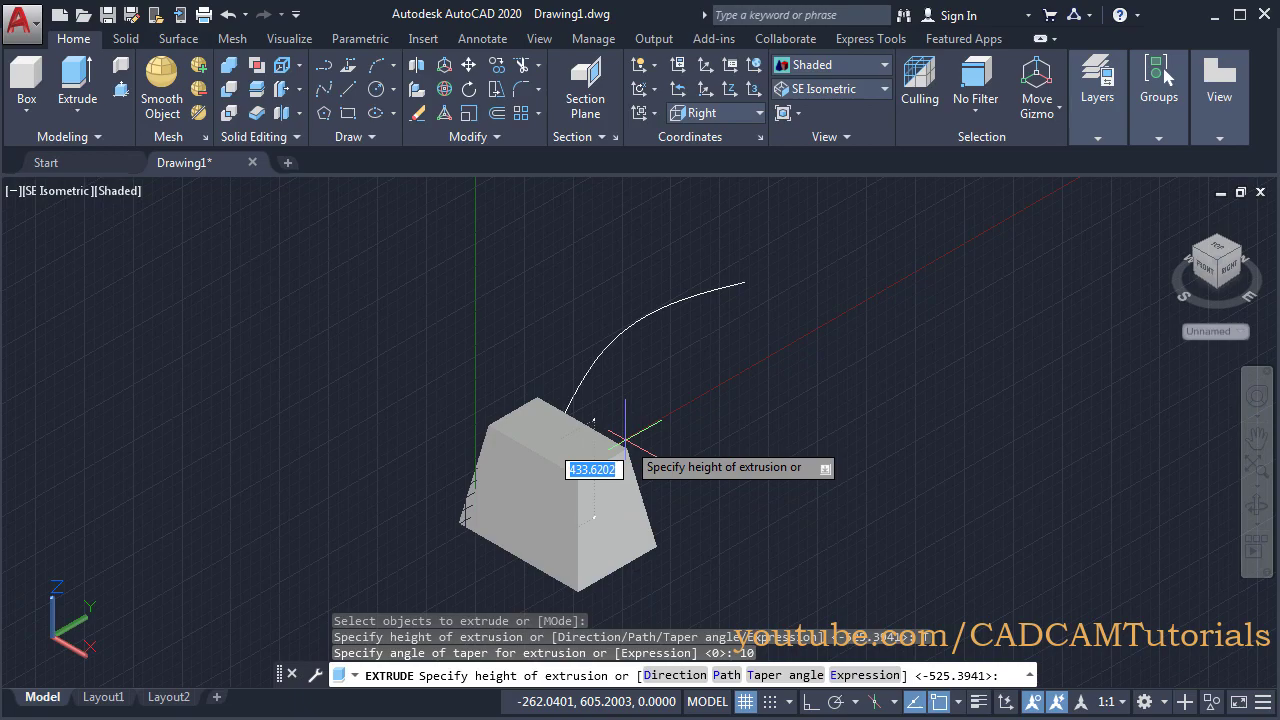
type("400")
key("Return")
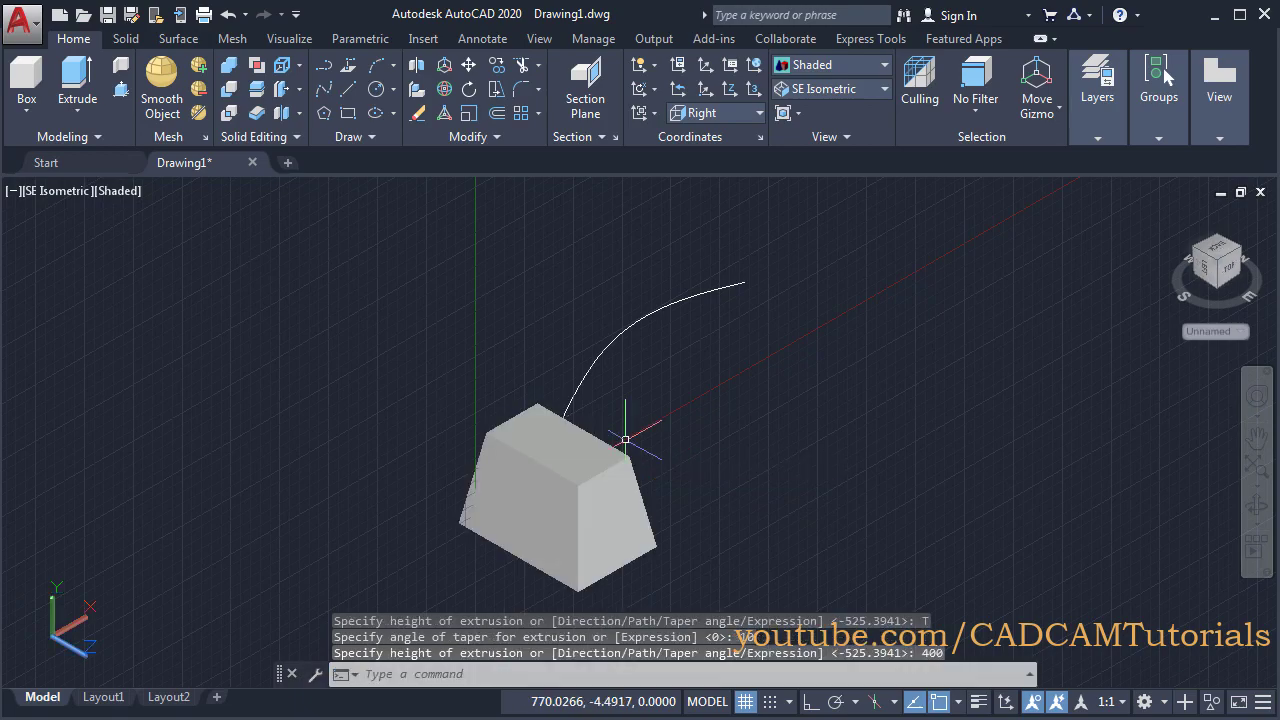
Examine the tapered solid from the Top view
left_click(838, 90)
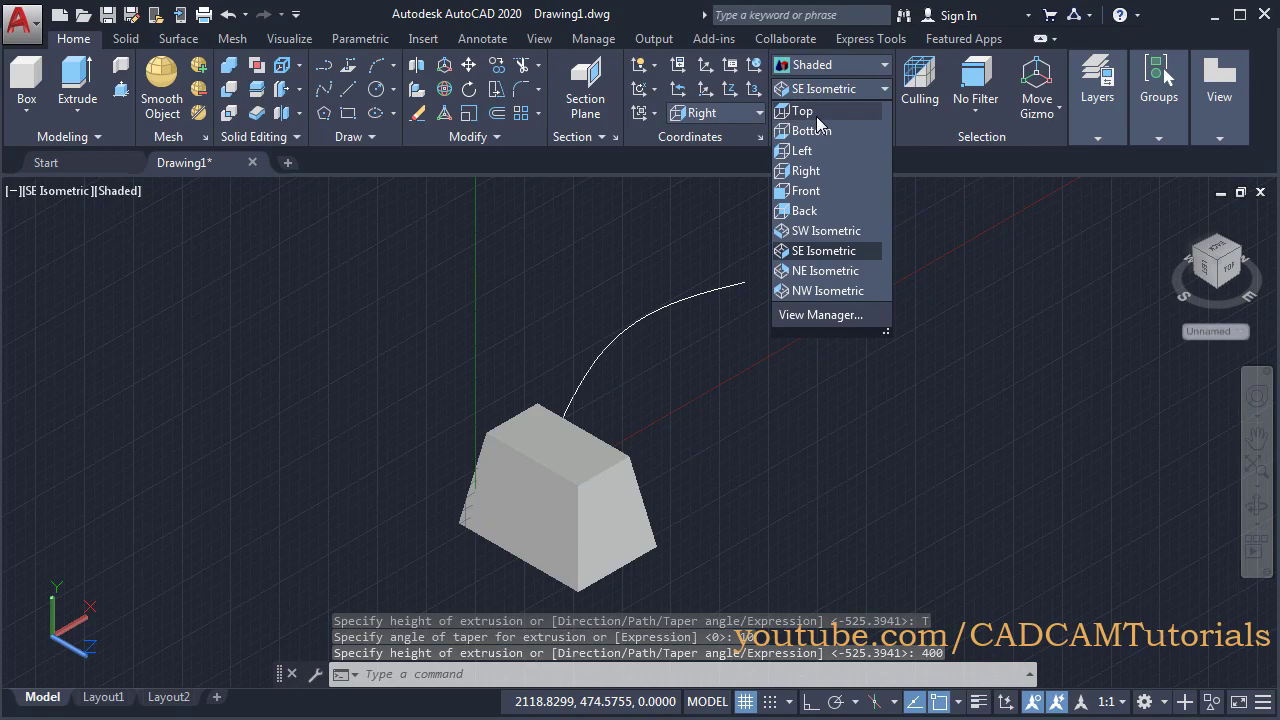
left_click(815, 107)
middle_click_drag(714, 486, 724, 354)
key("Escape")
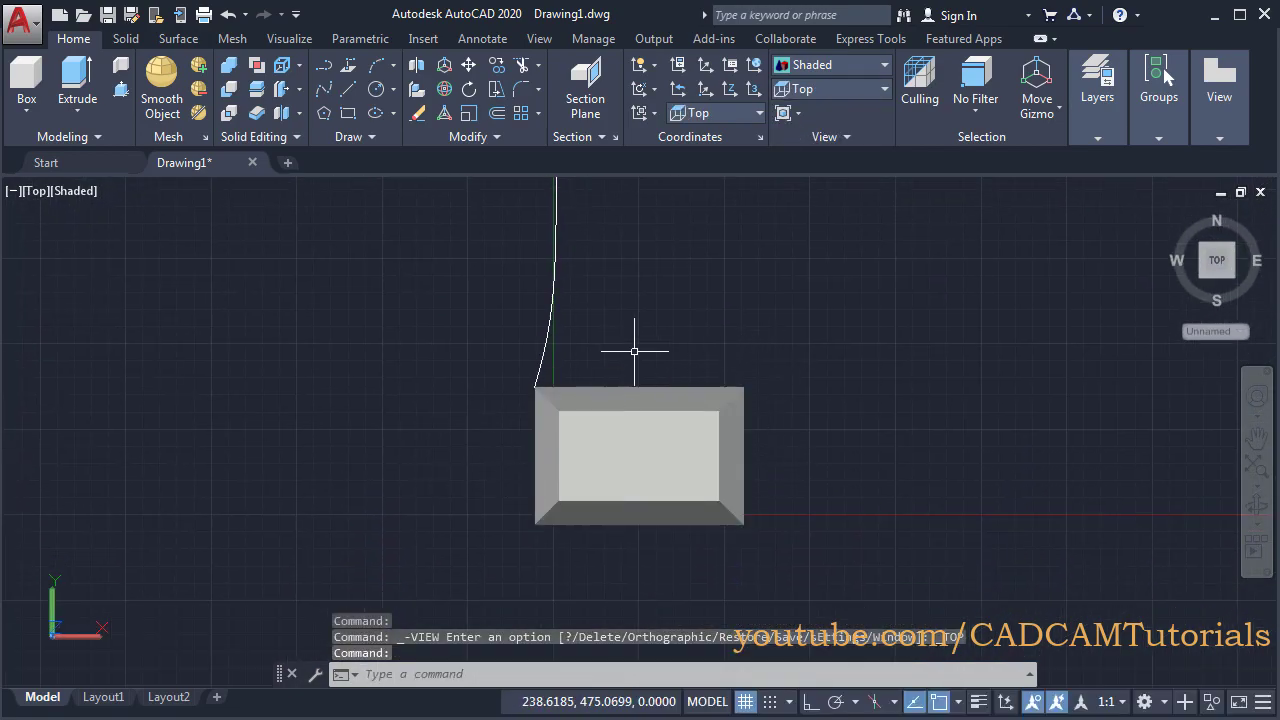
Undo the view changes and the tapered extrusion of the rectangle
type("u")
key("Return")
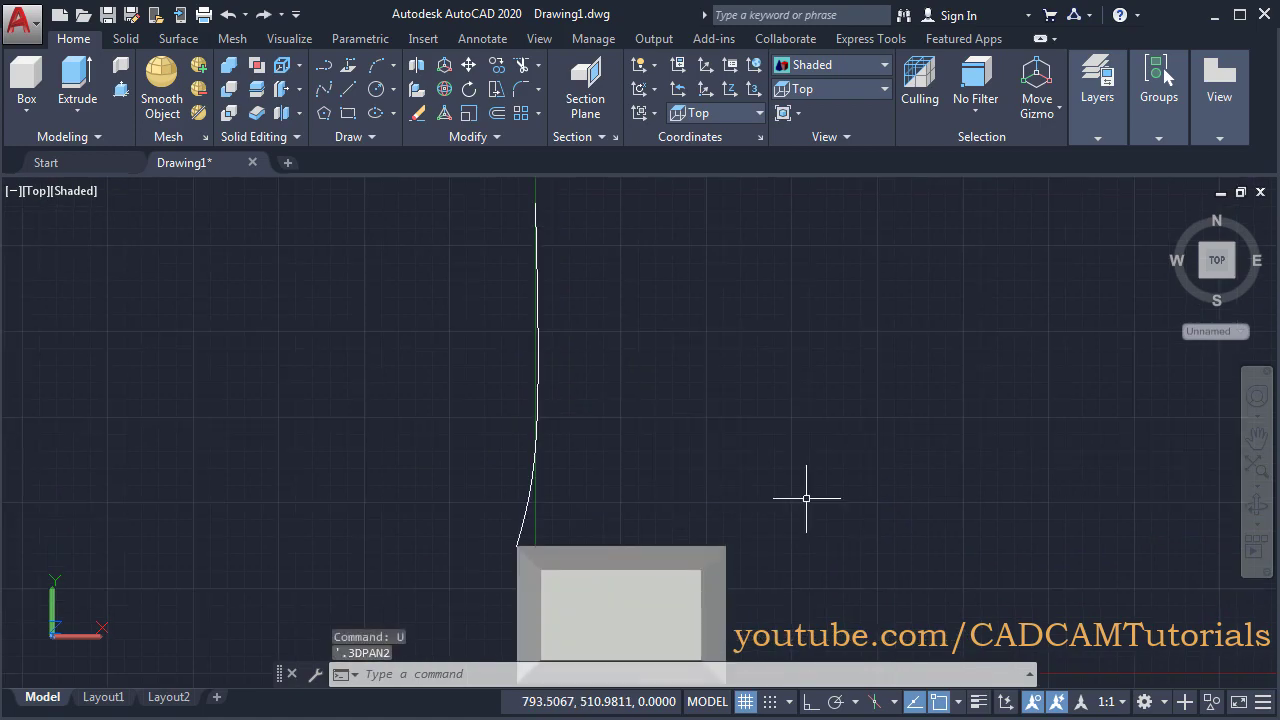
key("Return")
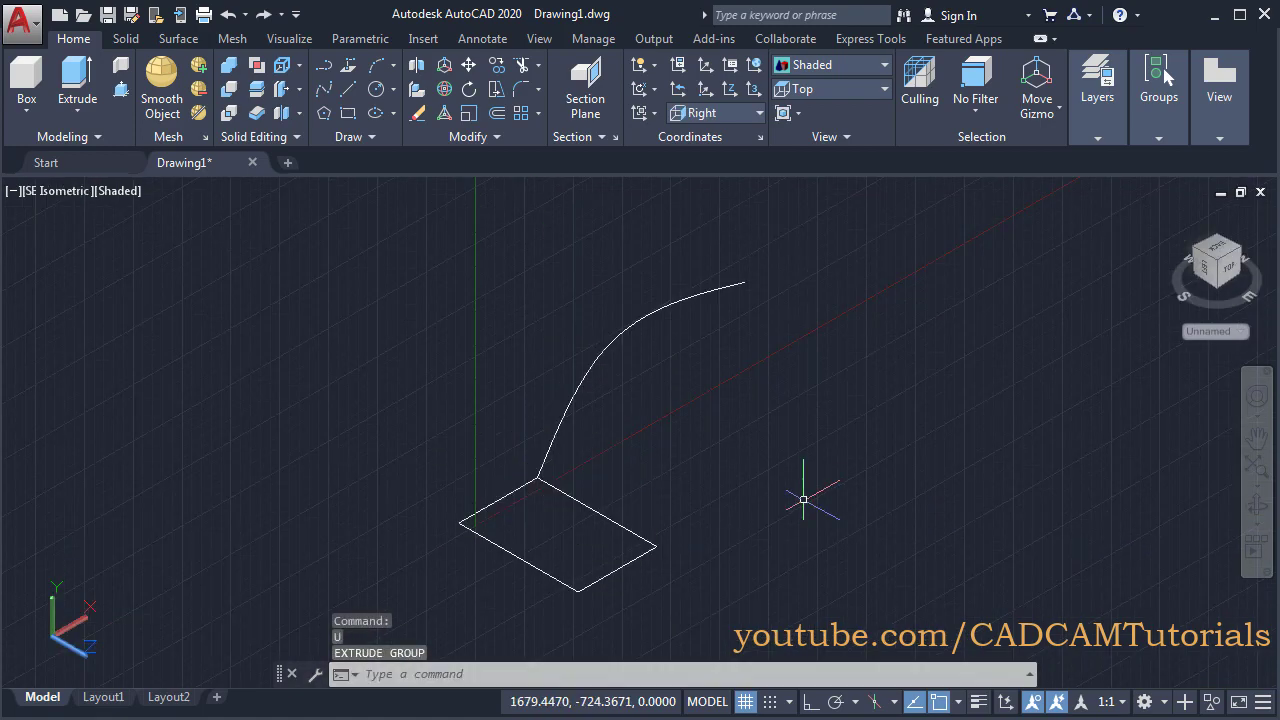
Try extruding the rectangle polyline with the height expression 25.36+200+6.9, and undo the extrusion
type("ext")
key("Return")
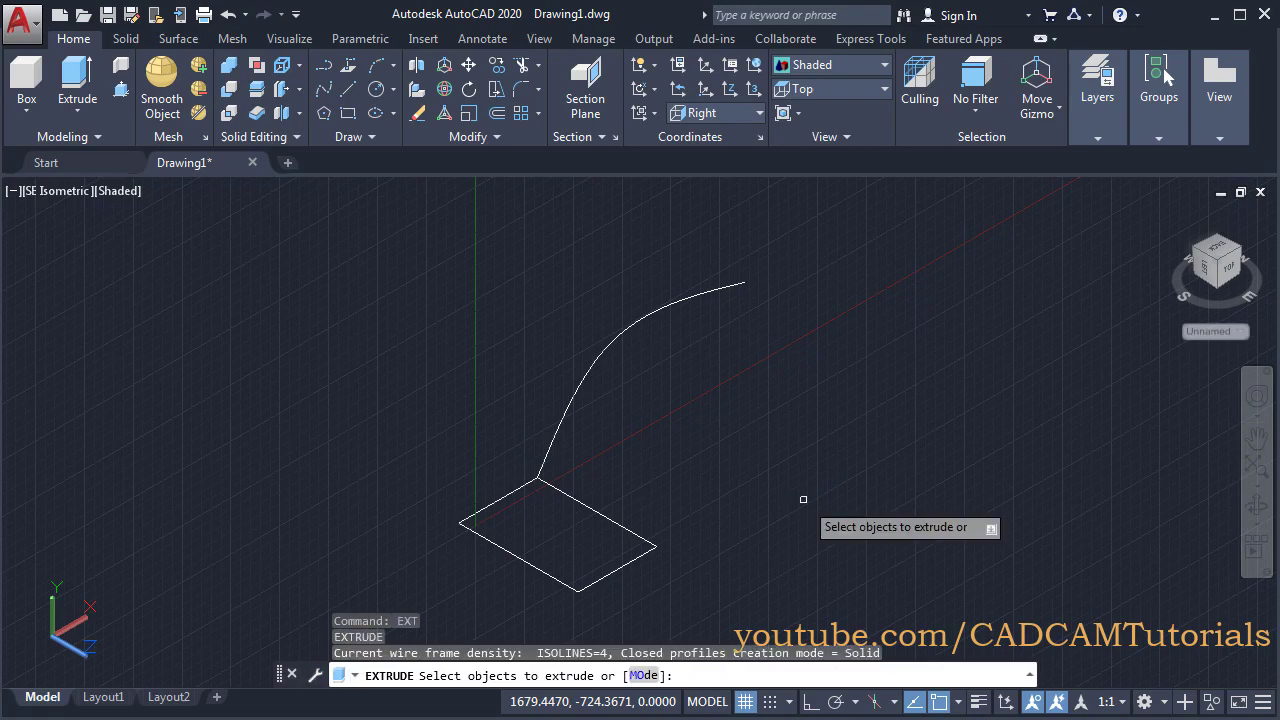
left_click(609, 573)
key("Return")
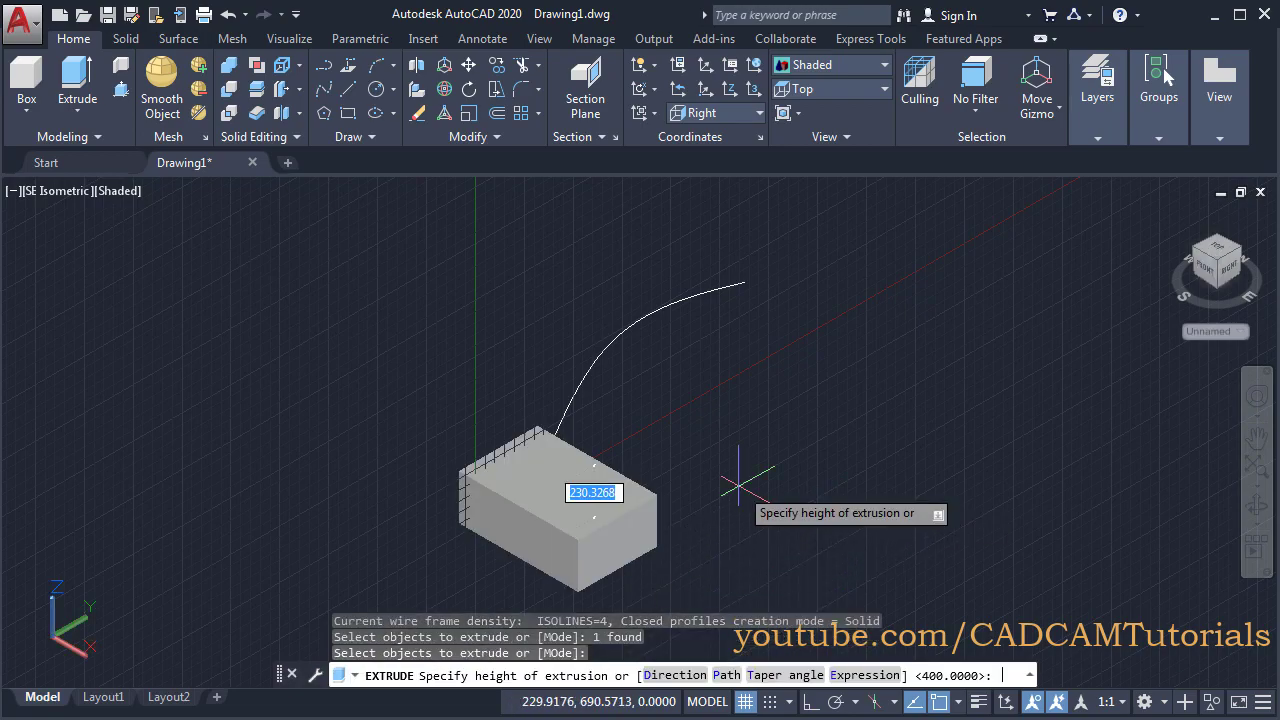
left_click(850, 675)
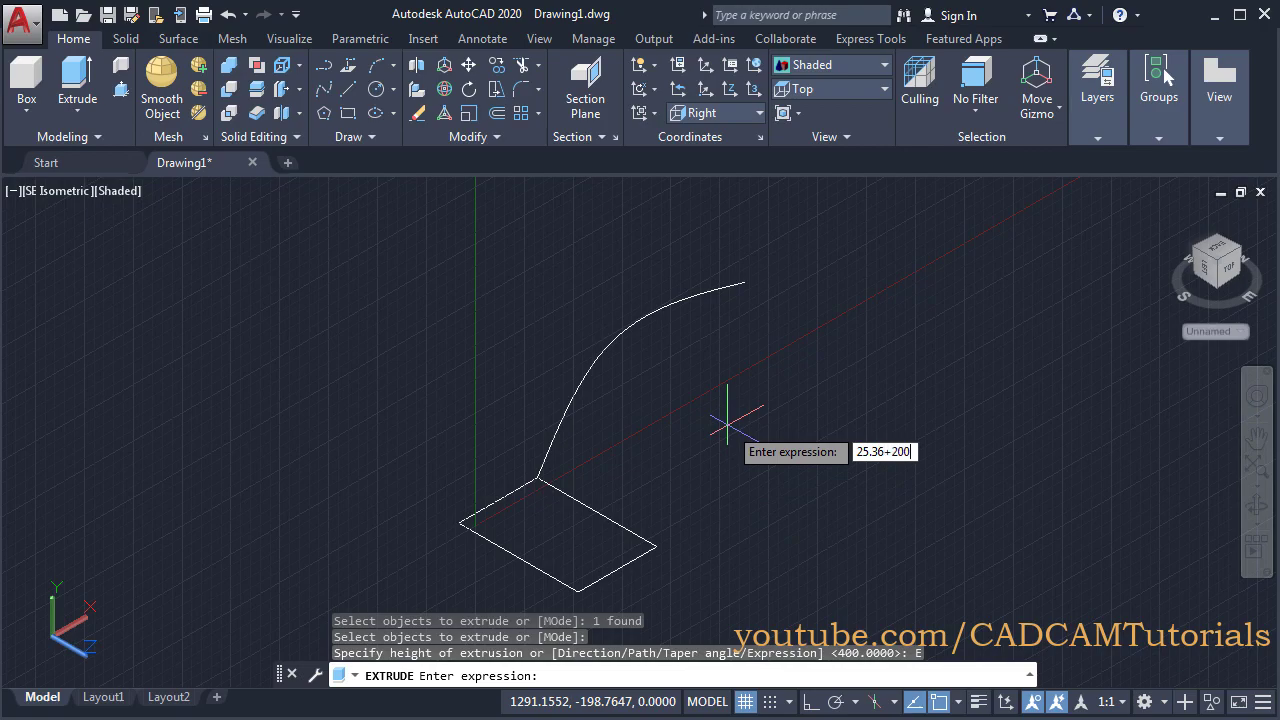
type("25.36+200+6.9")
key("Return")
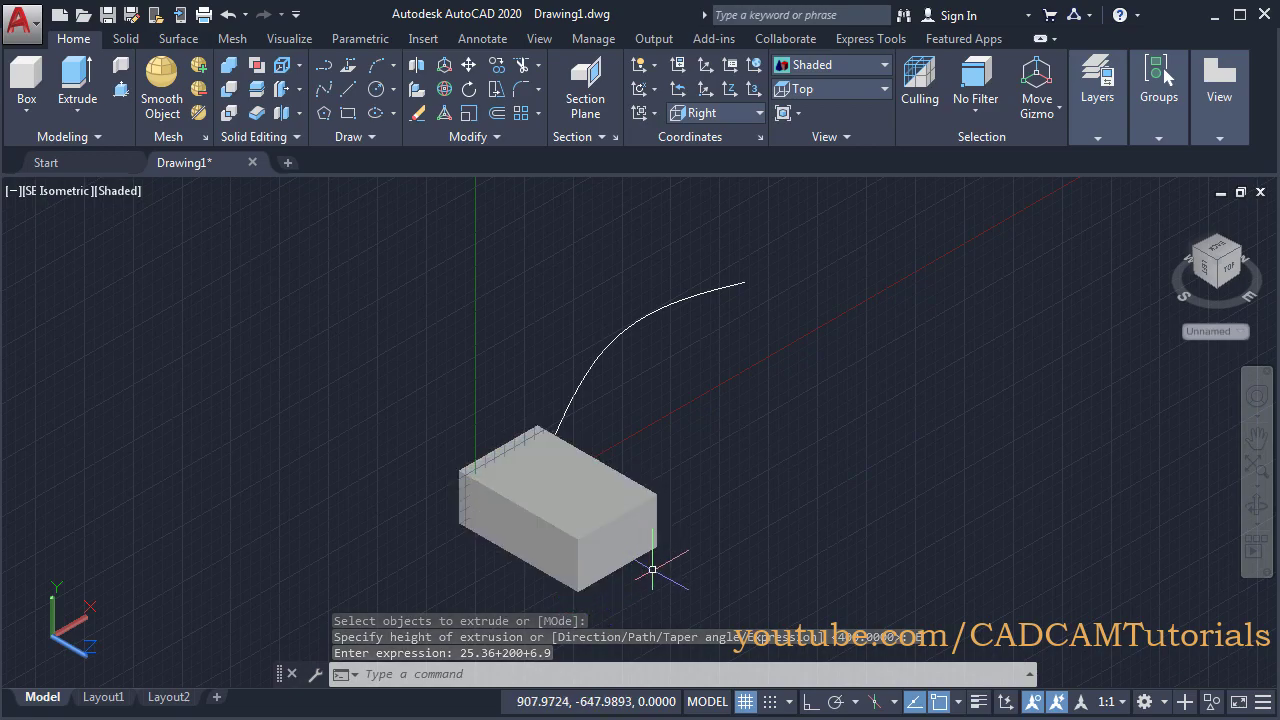
type("u")
key("Return")
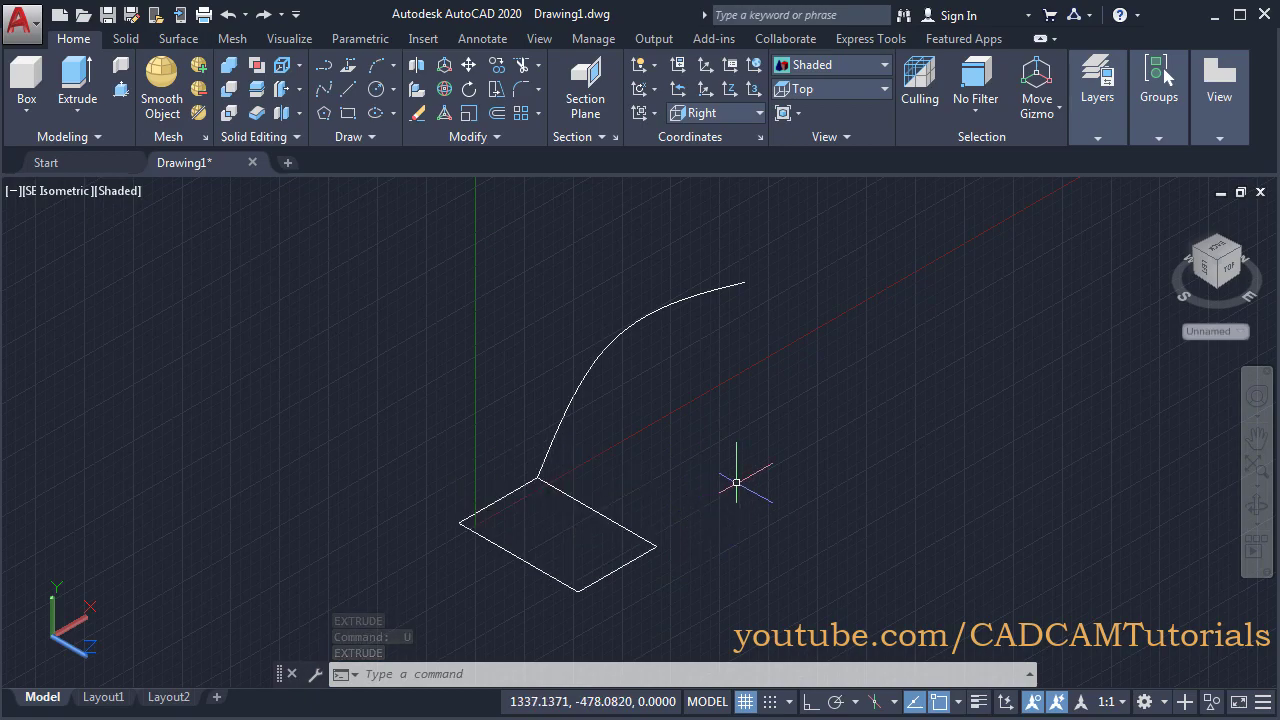
Extrude the rectangle polyline along the spline path with the closed profiles creation mode set to Surface
type("EXt")
key("Return")
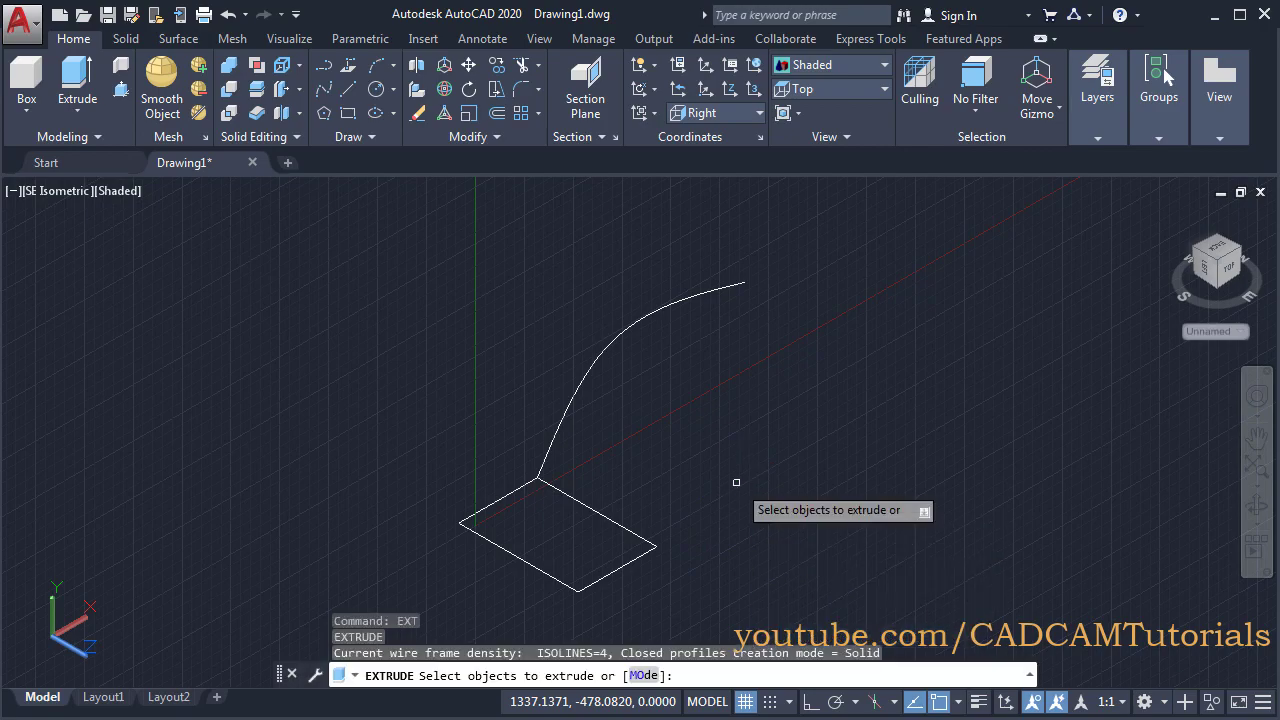
left_click(645, 675)
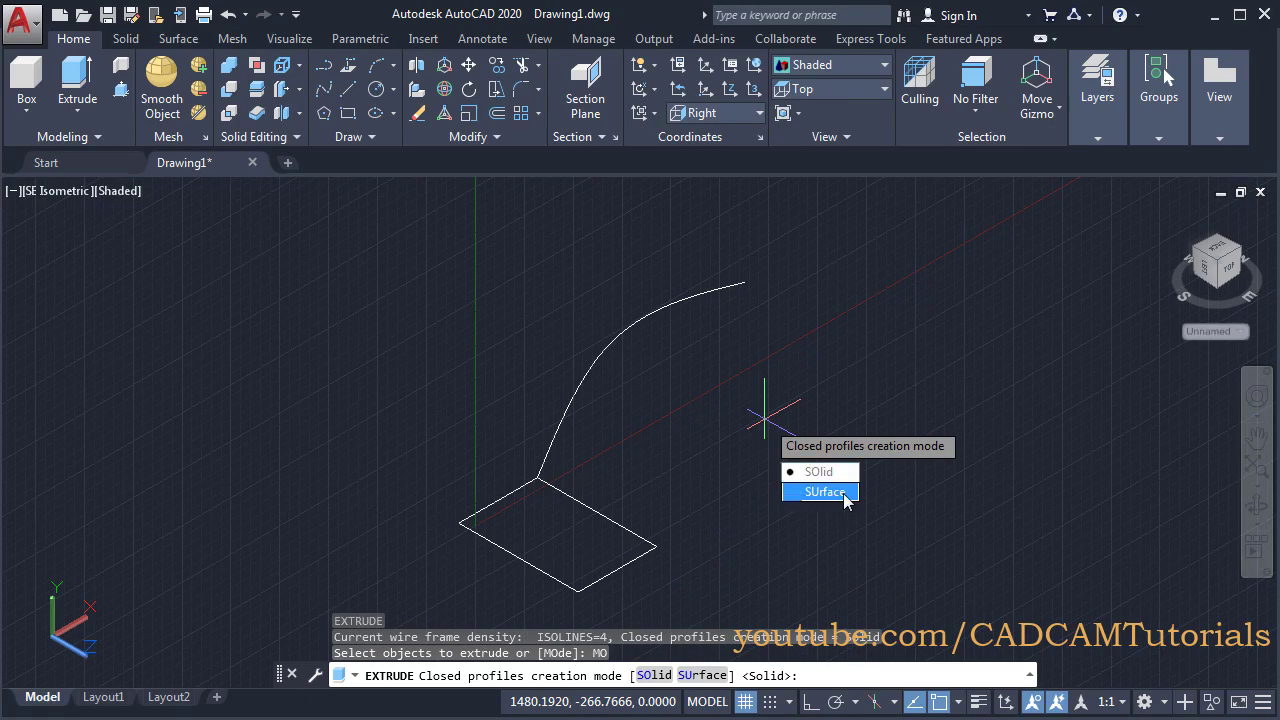
left_click(825, 492)
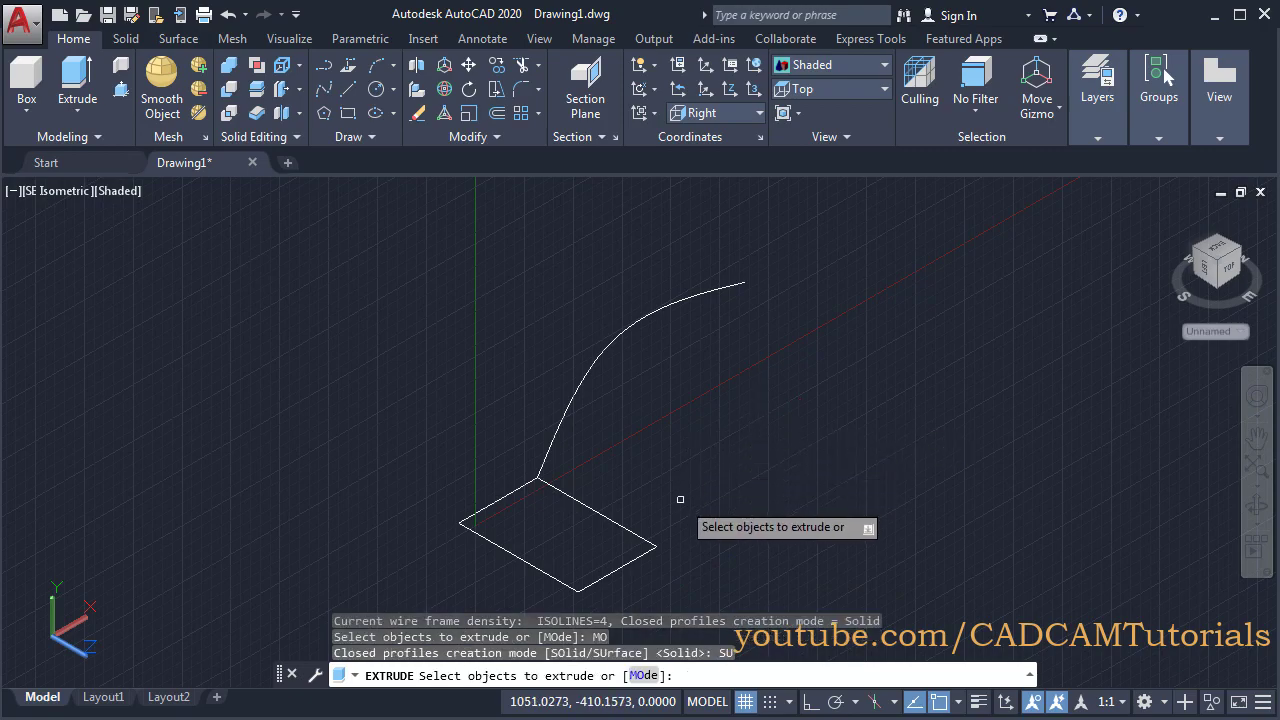
left_click(641, 536)
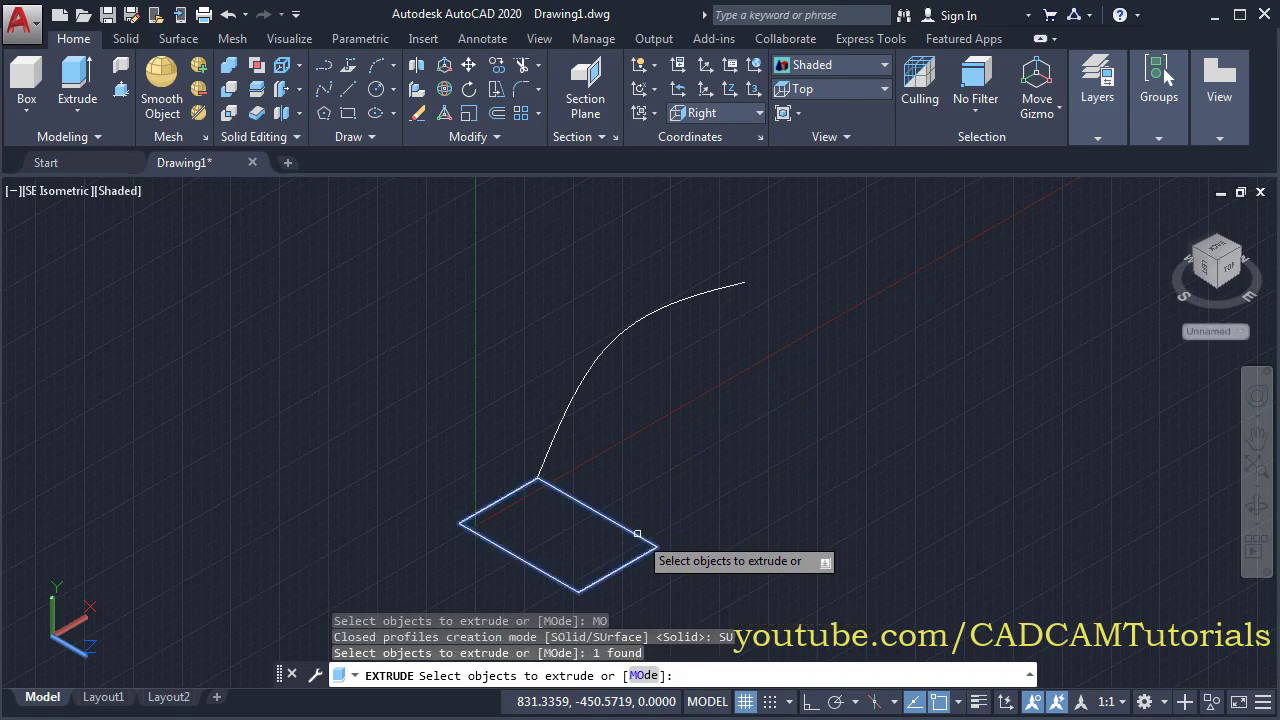
key("Return")
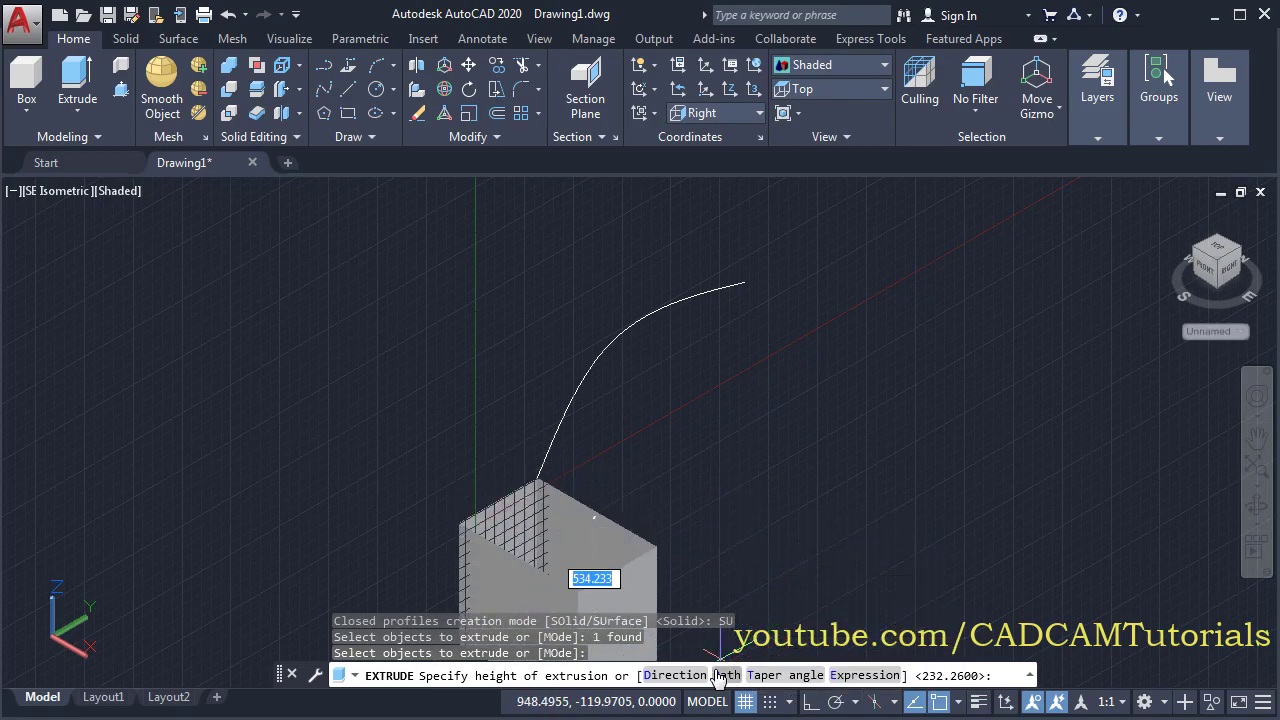
left_click(720, 676)
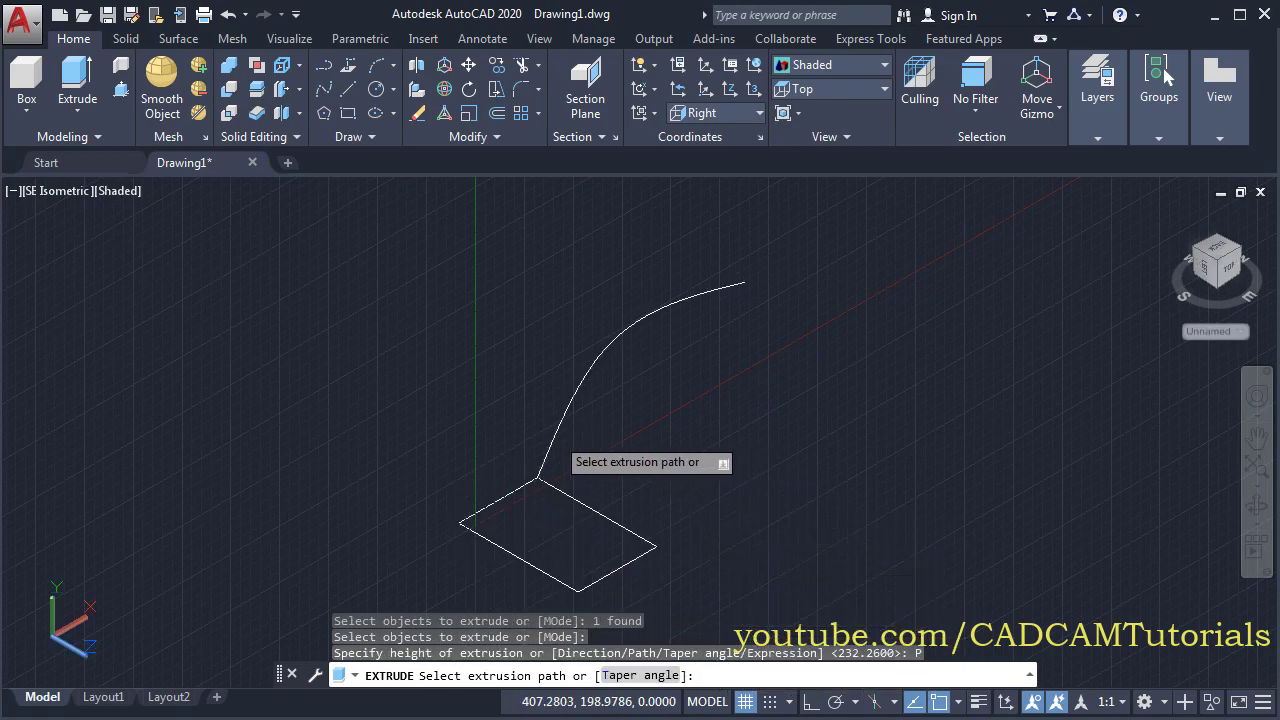
left_click(556, 433)
mouse_move(810, 469)
middle_mouse_down("shift")
mouse_move(594, 380)
mouse_move(600, 420)
mouse_move(623, 403)
mouse_move(614, 483)
mouse_move(603, 451)
mouse_move(814, 509)
middle_mouse_up("shift")
Undo the orbit and the surface extrusion along the spline
type("u")
key("Return")
key("ctrl+z")
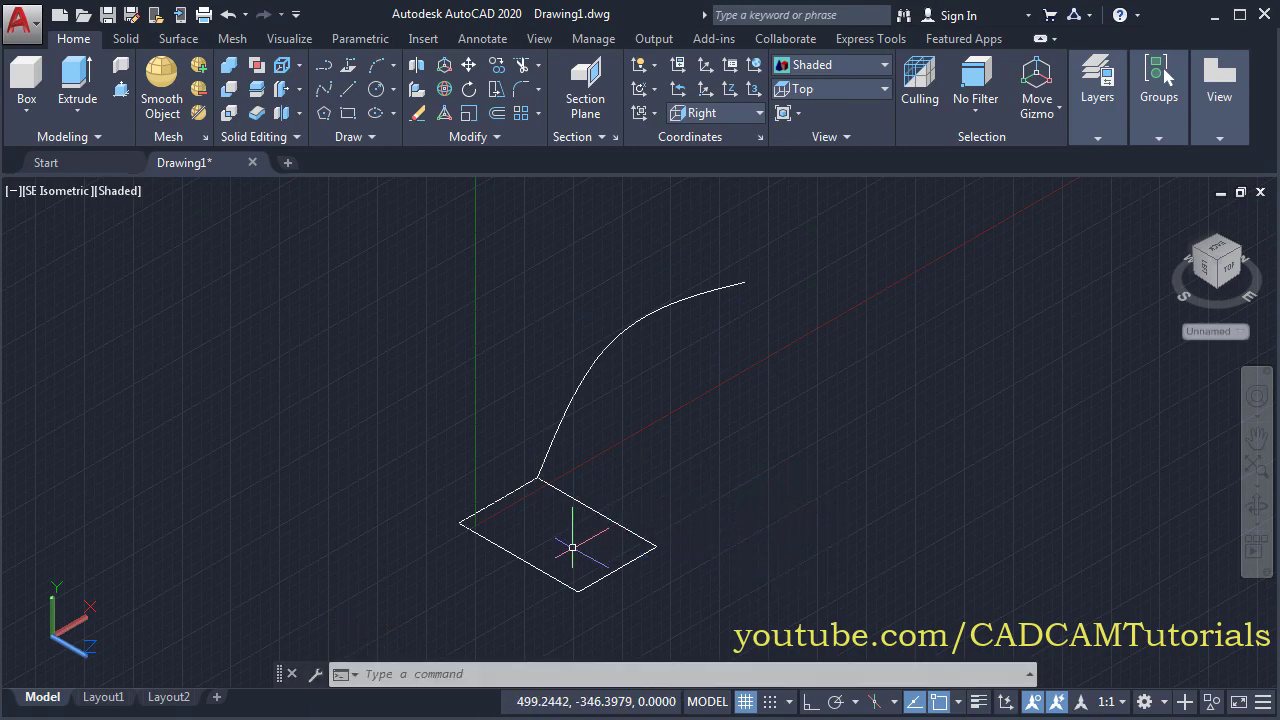
Set the Extrude mode back to Solid and extrude the rectangle polyline upward by about 270
type("ext")
key("Return")
type("mo")
key("Return")
type("so")
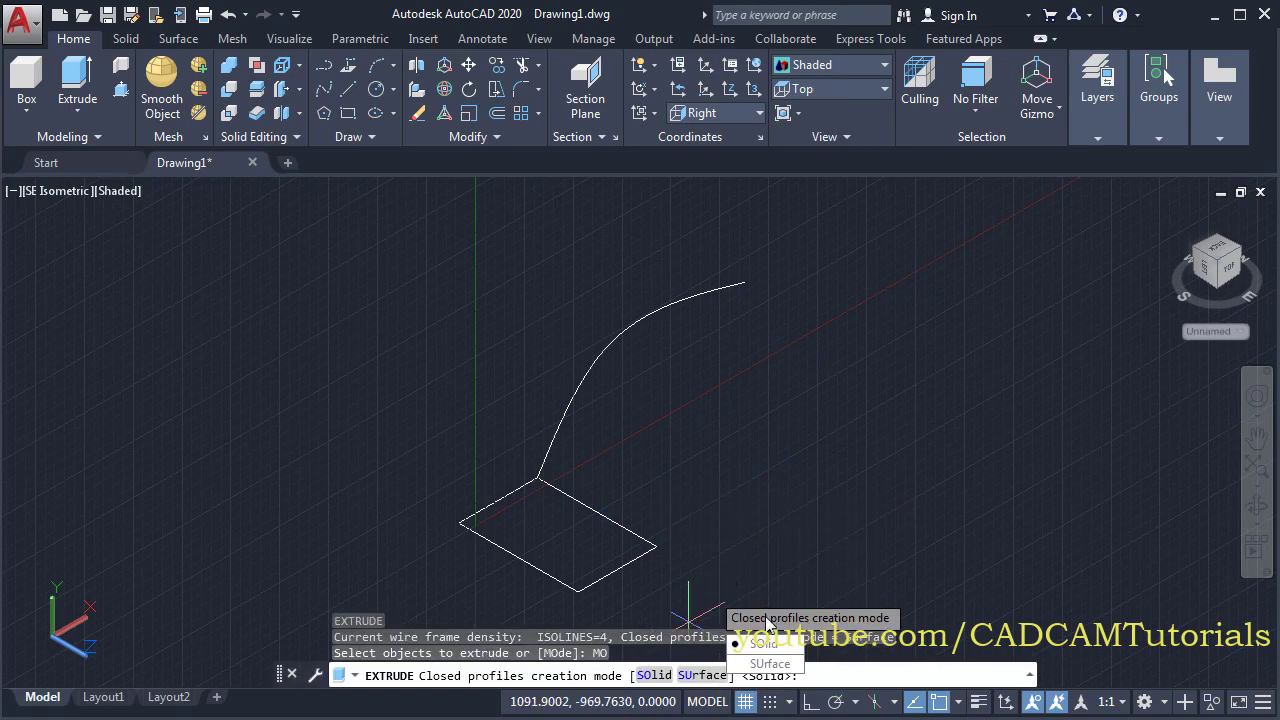
key("Return")
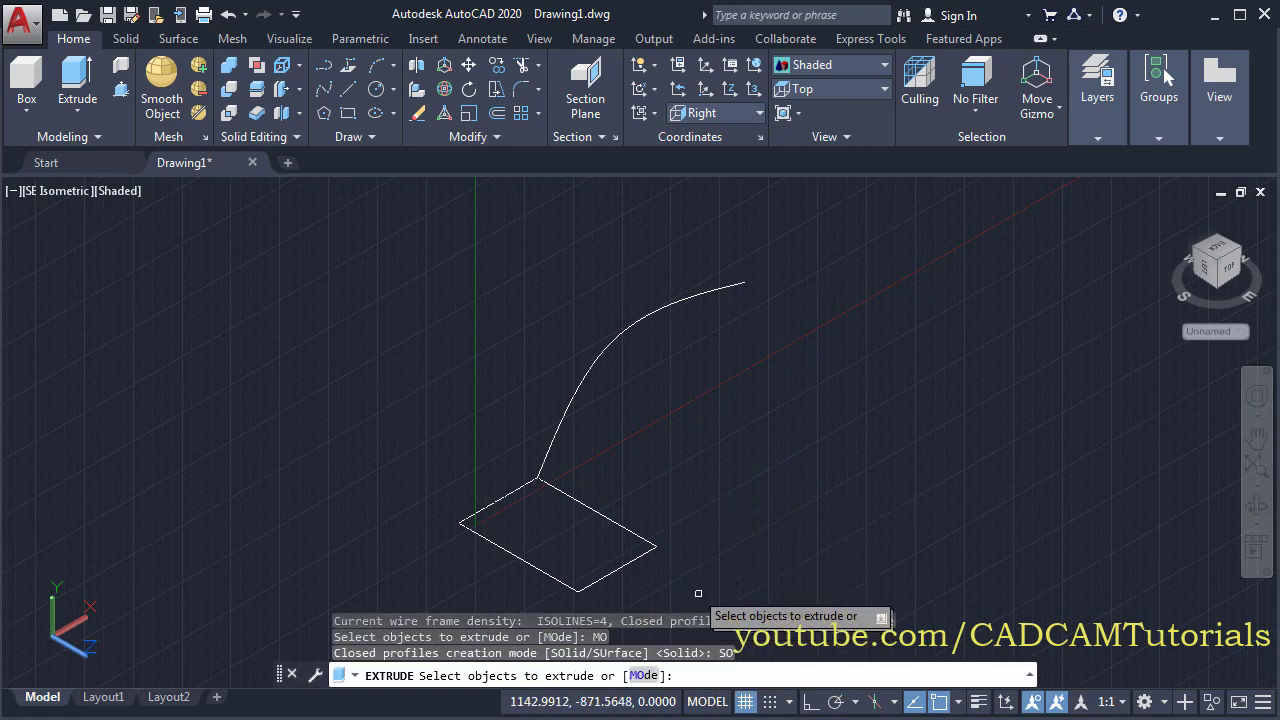
left_click(639, 554)
key("Return")
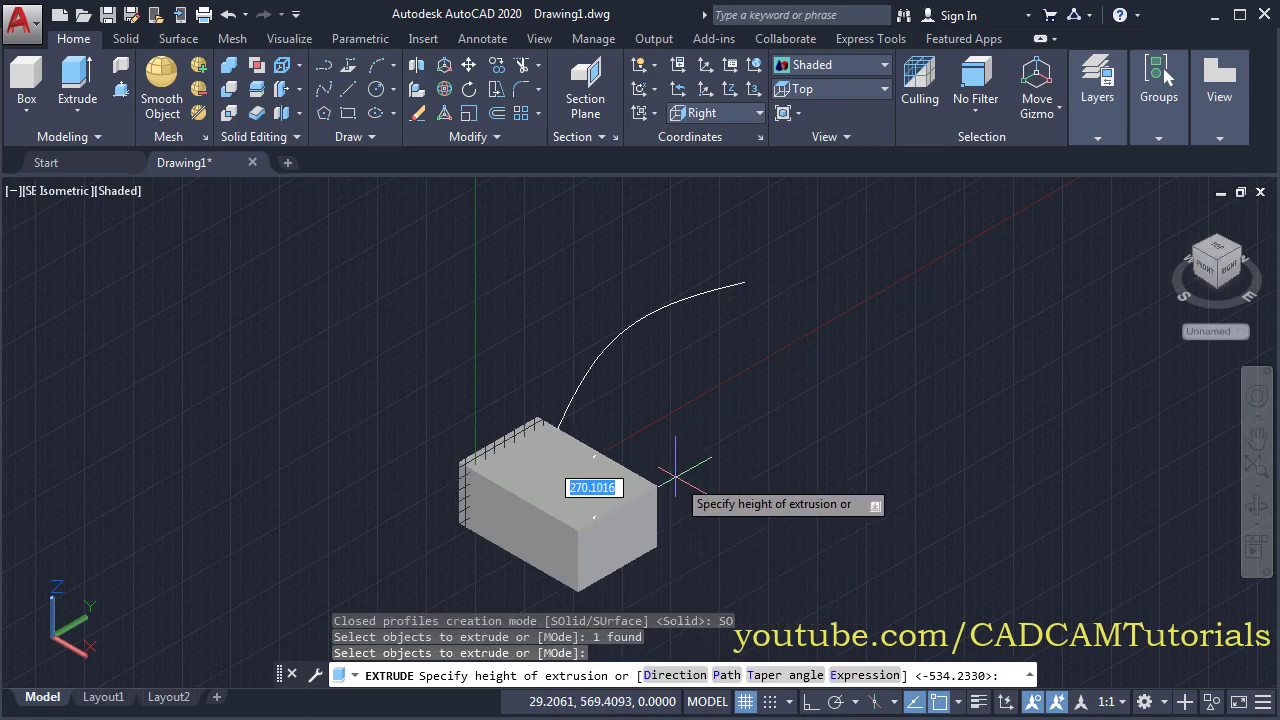
left_click(675, 477)
Stretch the extruded solid's height grip up to about 424, and pull it back down to make a low block
scroll(417, 556, "up", 4)
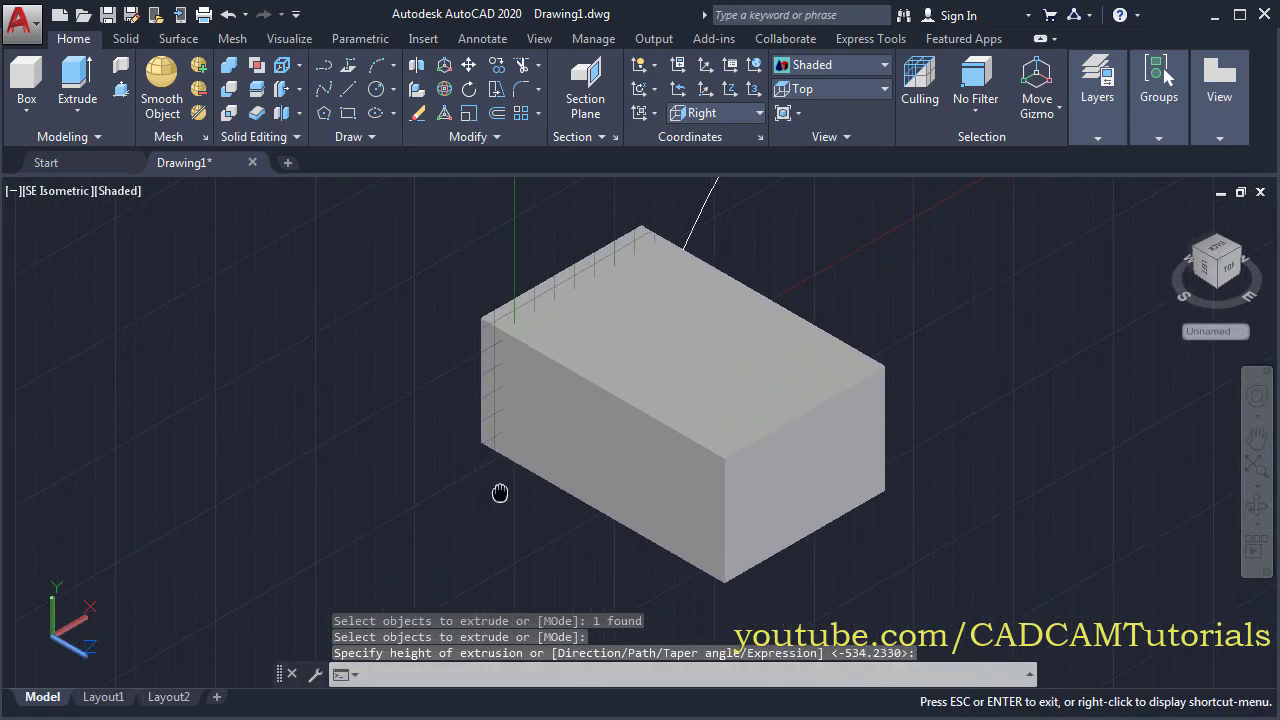
left_click(644, 510)
middle_click_drag(510, 445, 508, 483)
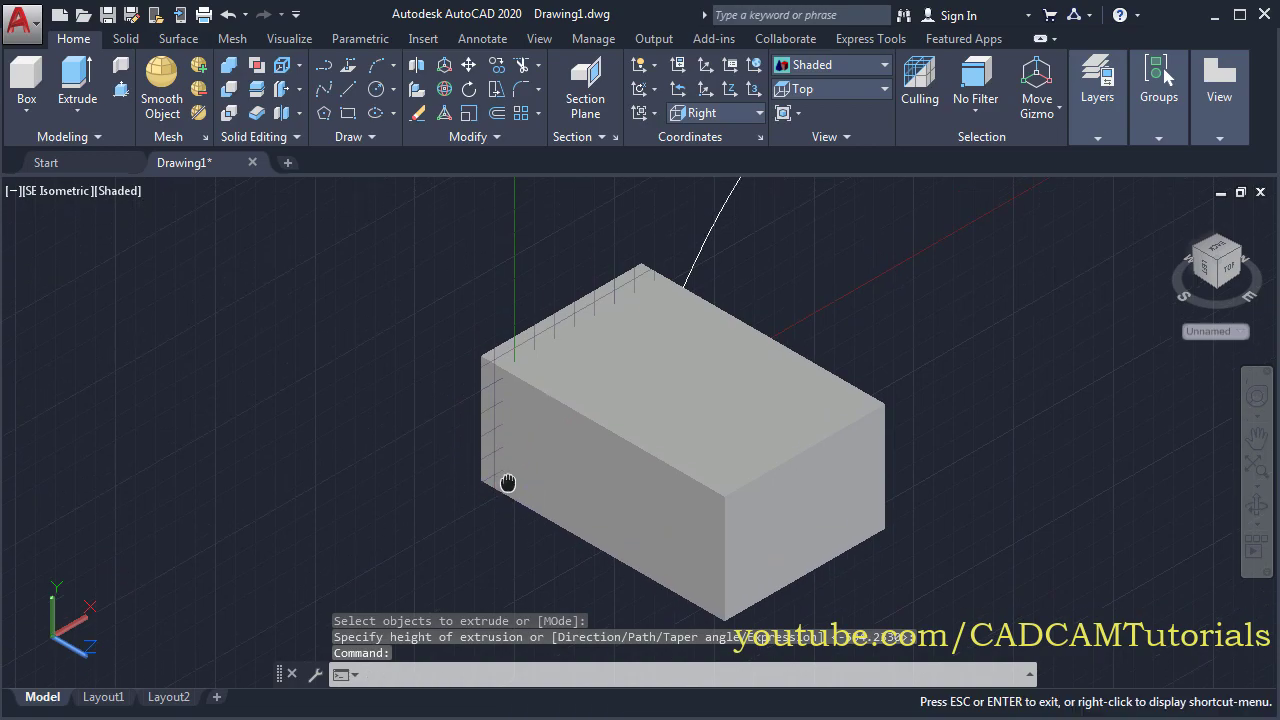
left_click(678, 443)
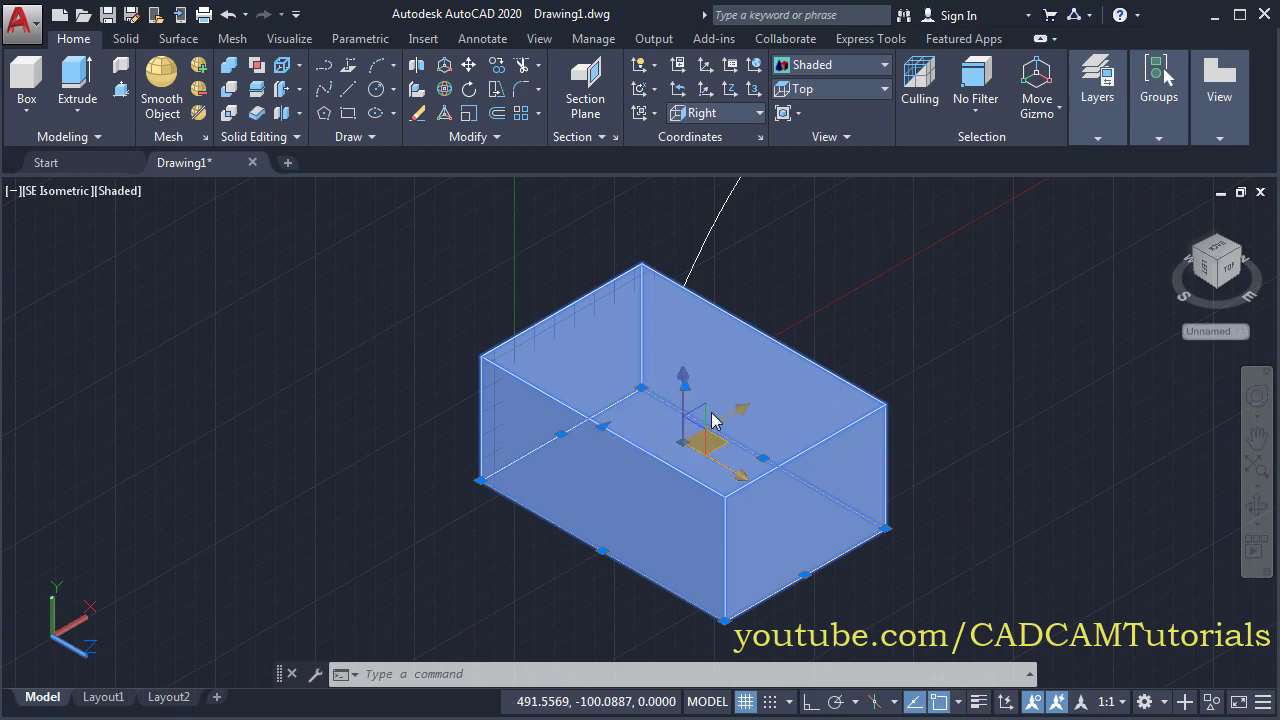
left_click(684, 385)
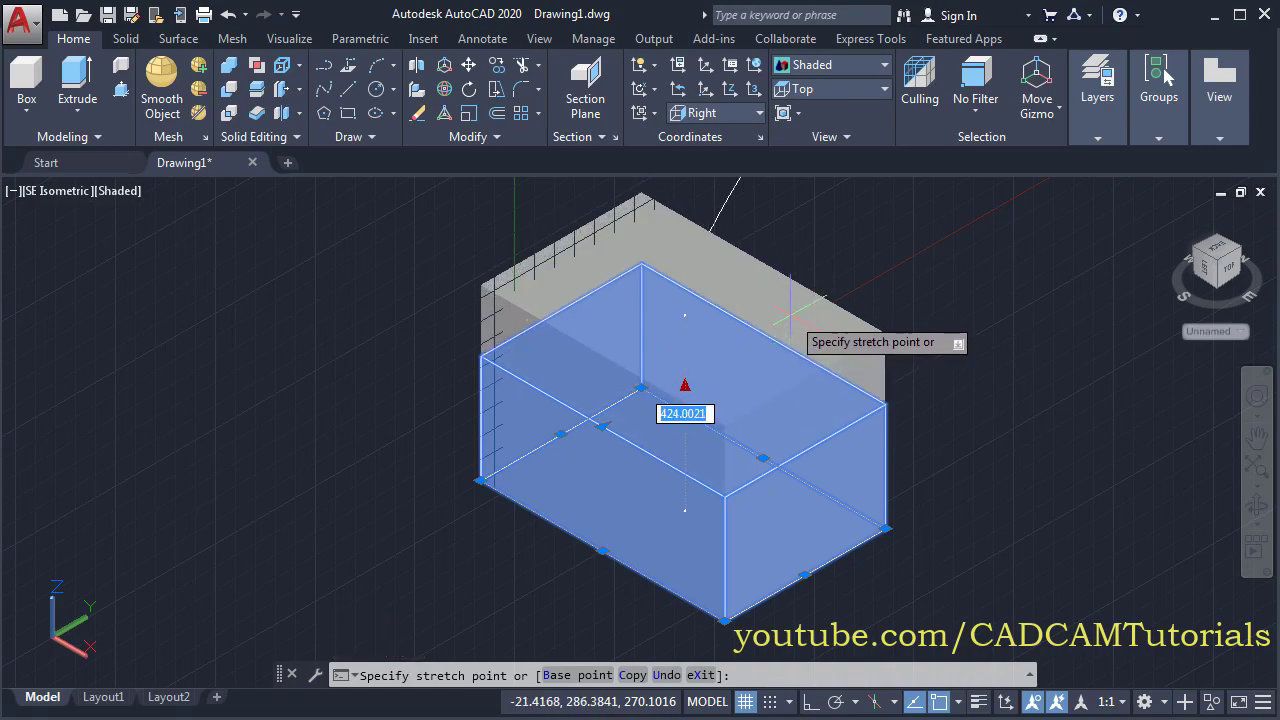
left_click(790, 318)
left_click(684, 316)
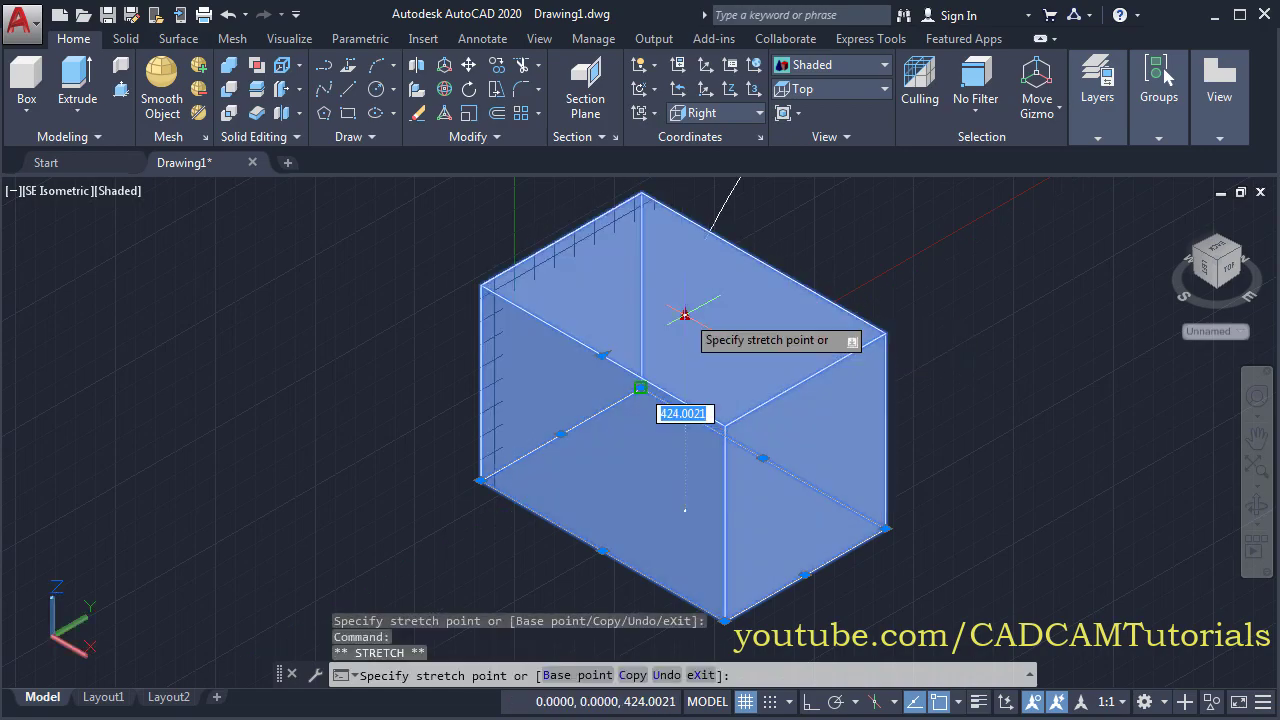
left_click(762, 525)
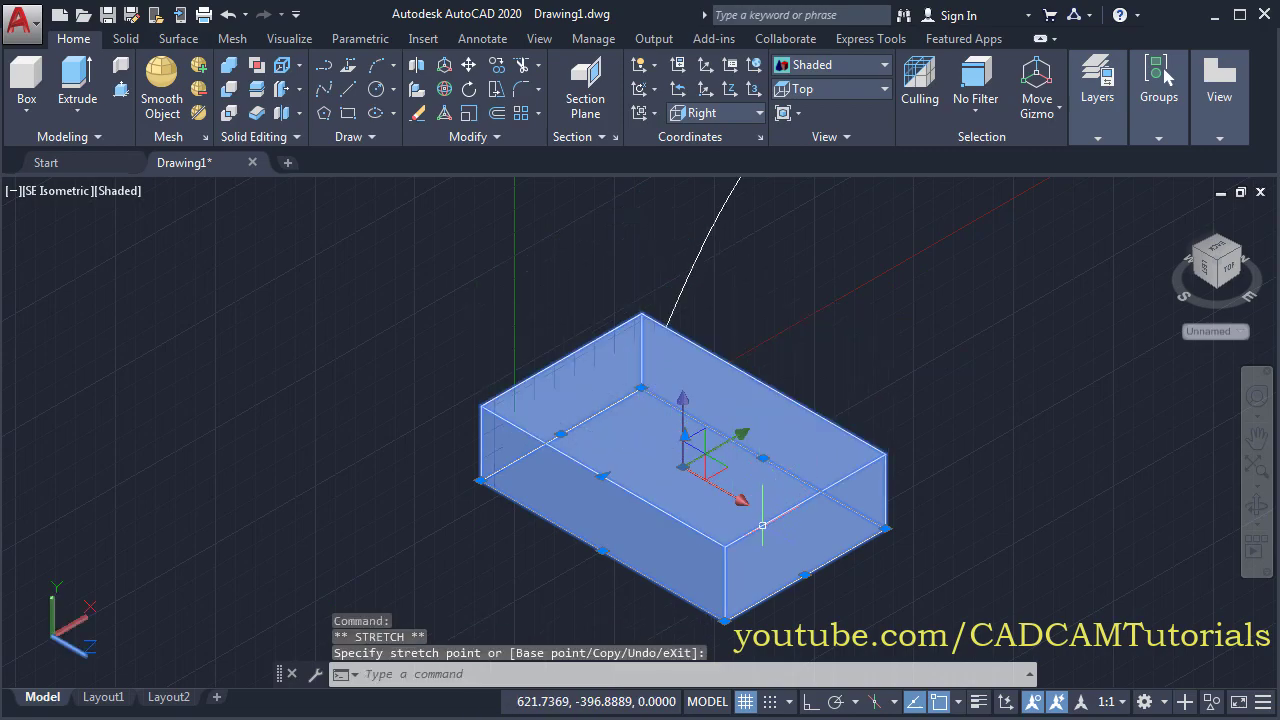
With Ortho on, stretch the solid's two front base edges outward by their midpoint grips
middle_click_drag(762, 525, 709, 420)
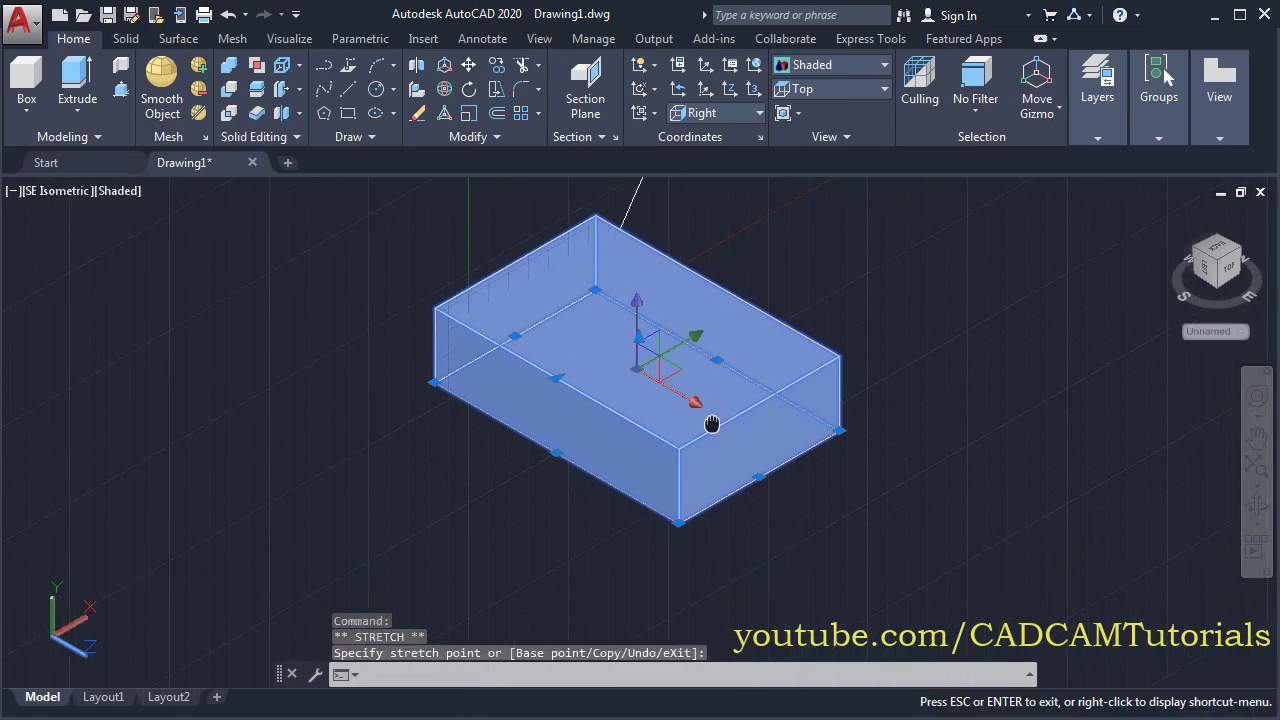
left_click(759, 477)
key("F8")
left_click(850, 519)
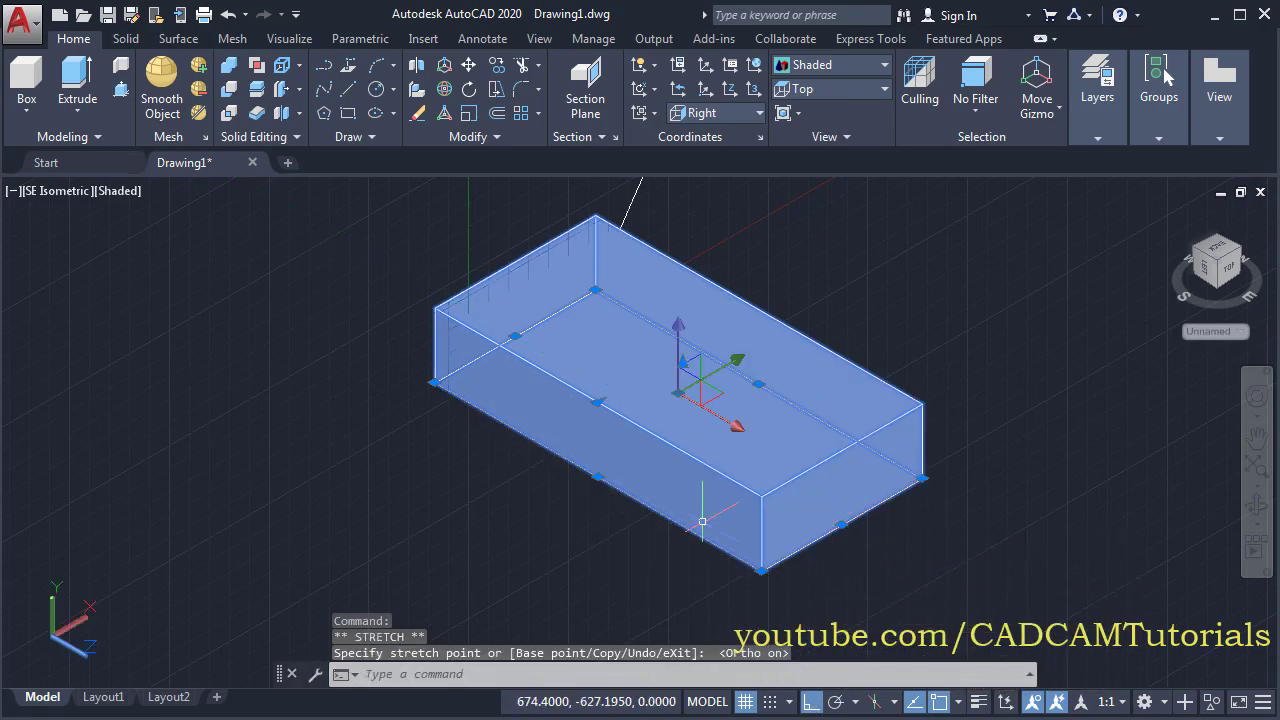
left_click(597, 477)
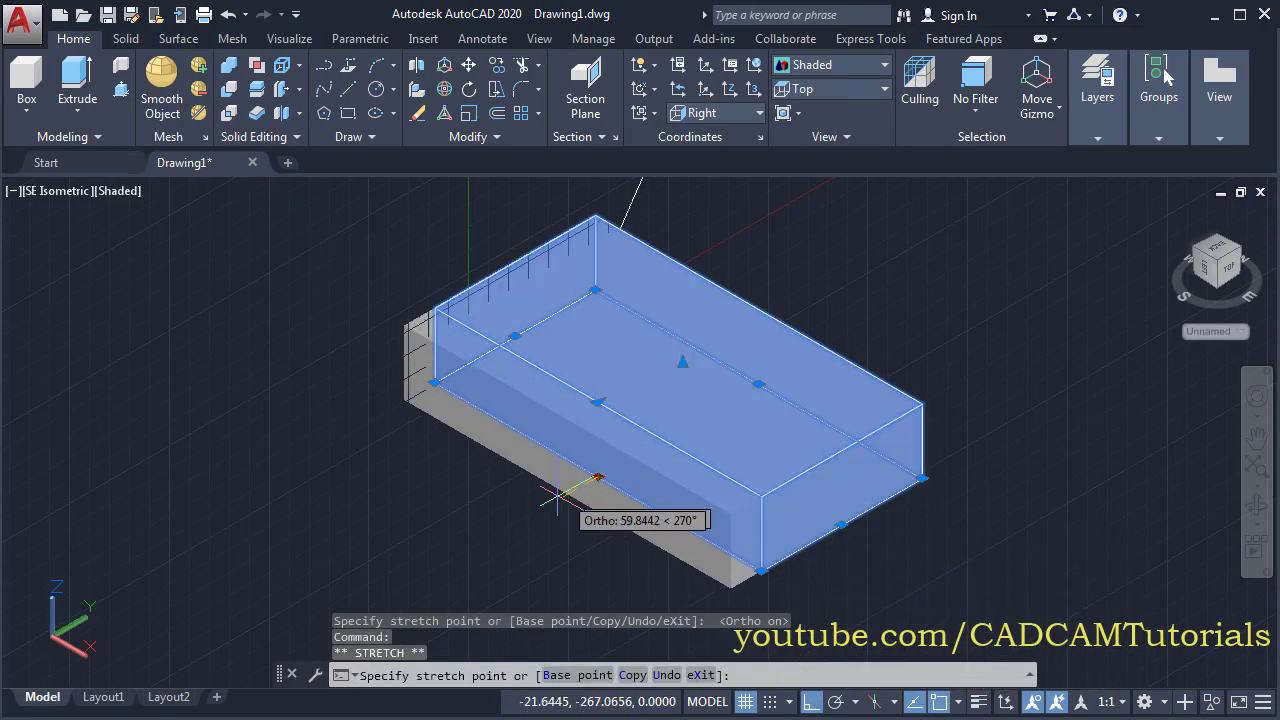
left_click(500, 530)
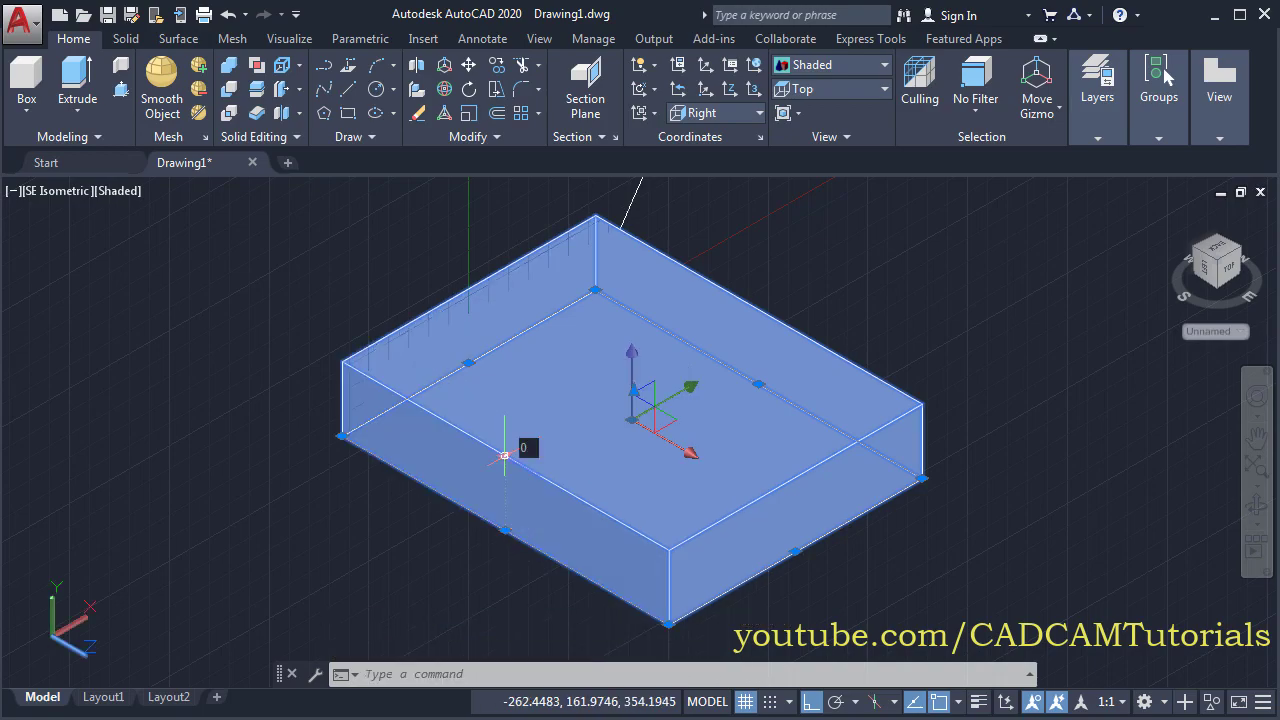
Taper the solid's side faces inward by about 27 degrees with the grip on its upper front edge, and deselect it
left_click(504, 455)
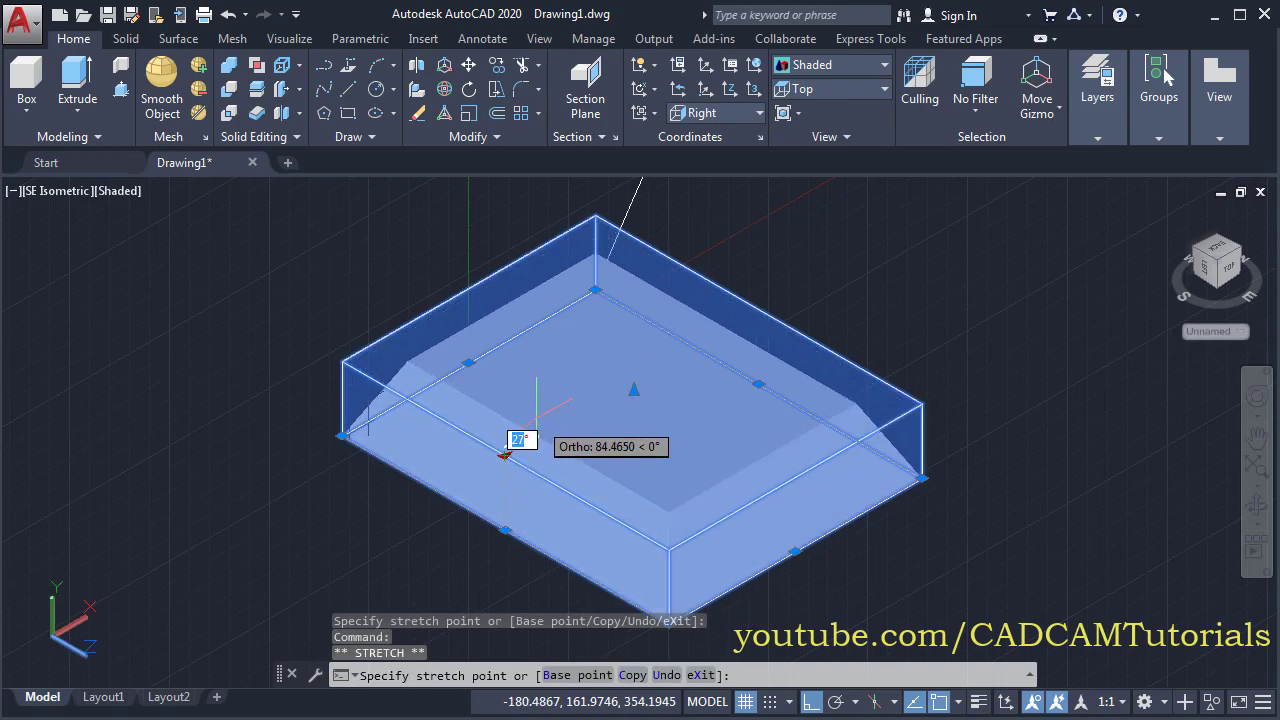
left_click(537, 437)
key("Escape")
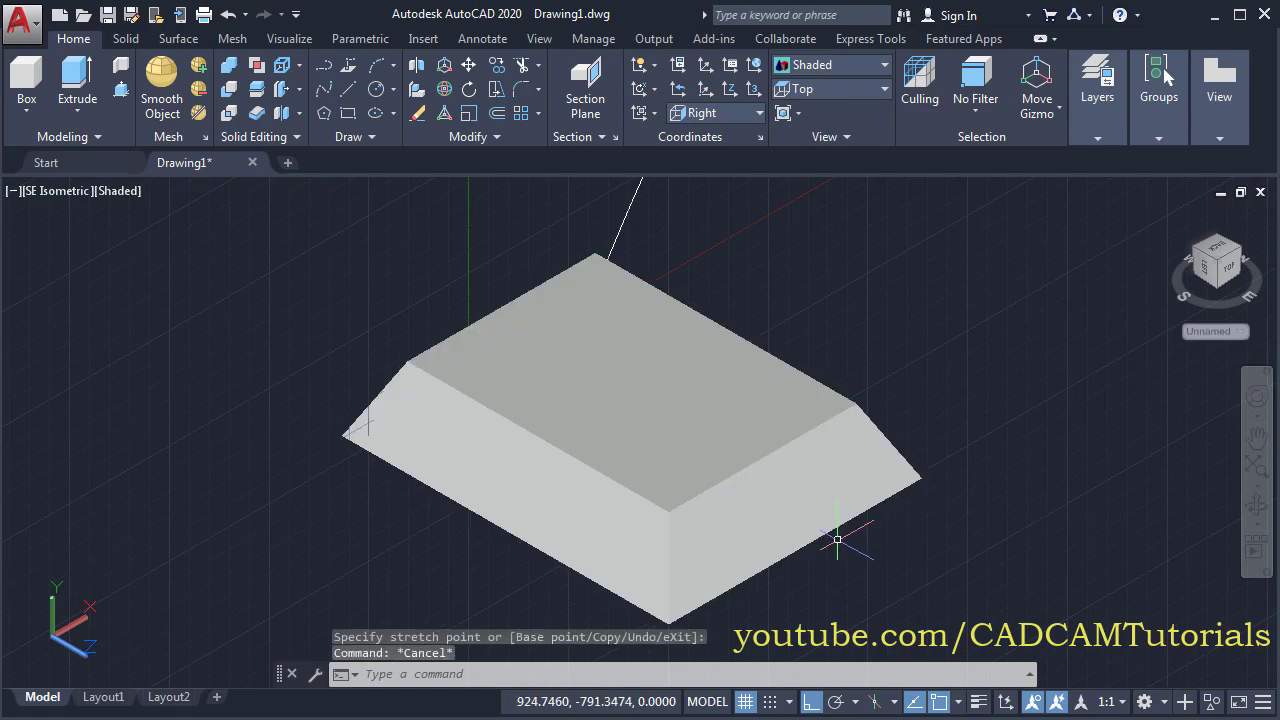
middle_click_drag(649, 541, 494, 491, "shift")
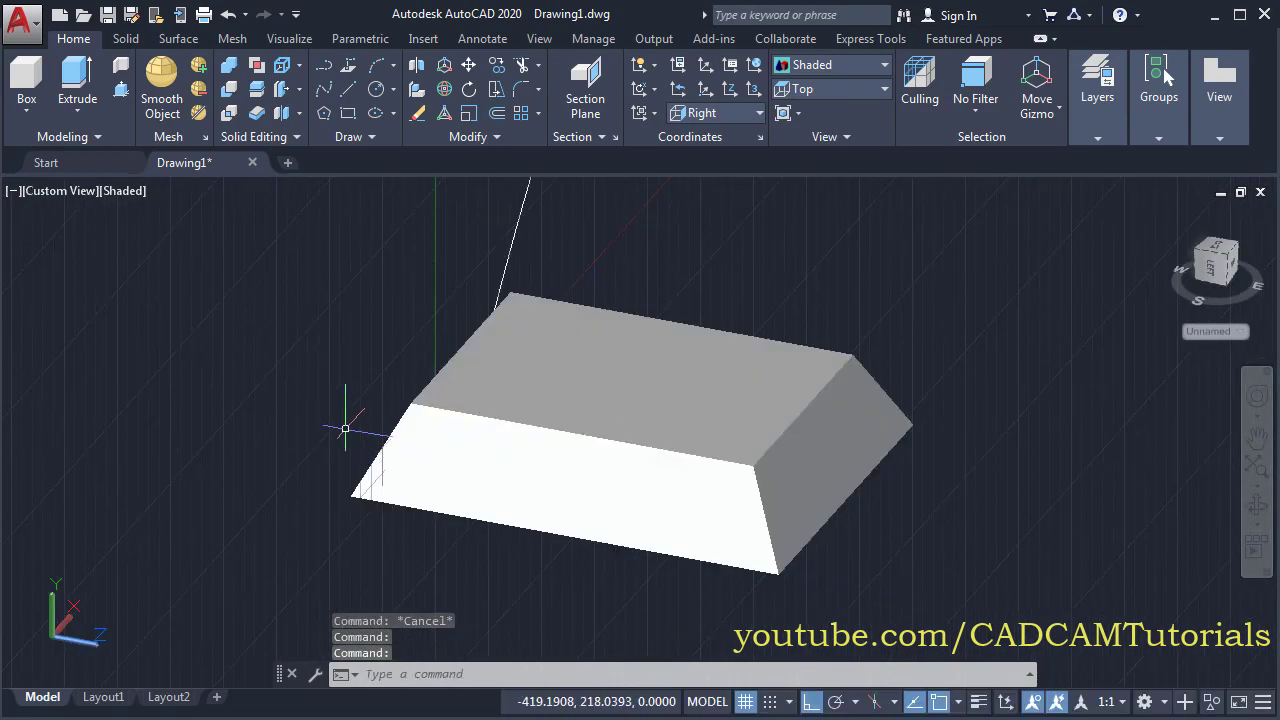
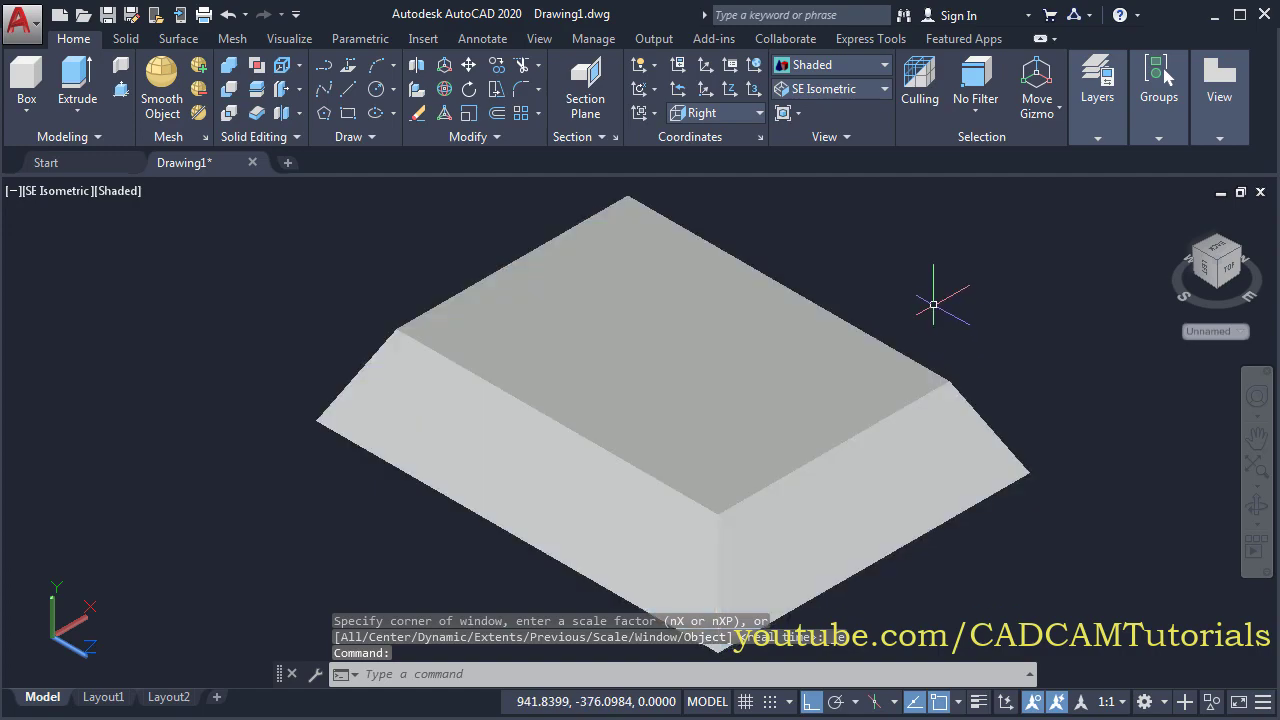
left_click(759, 114)
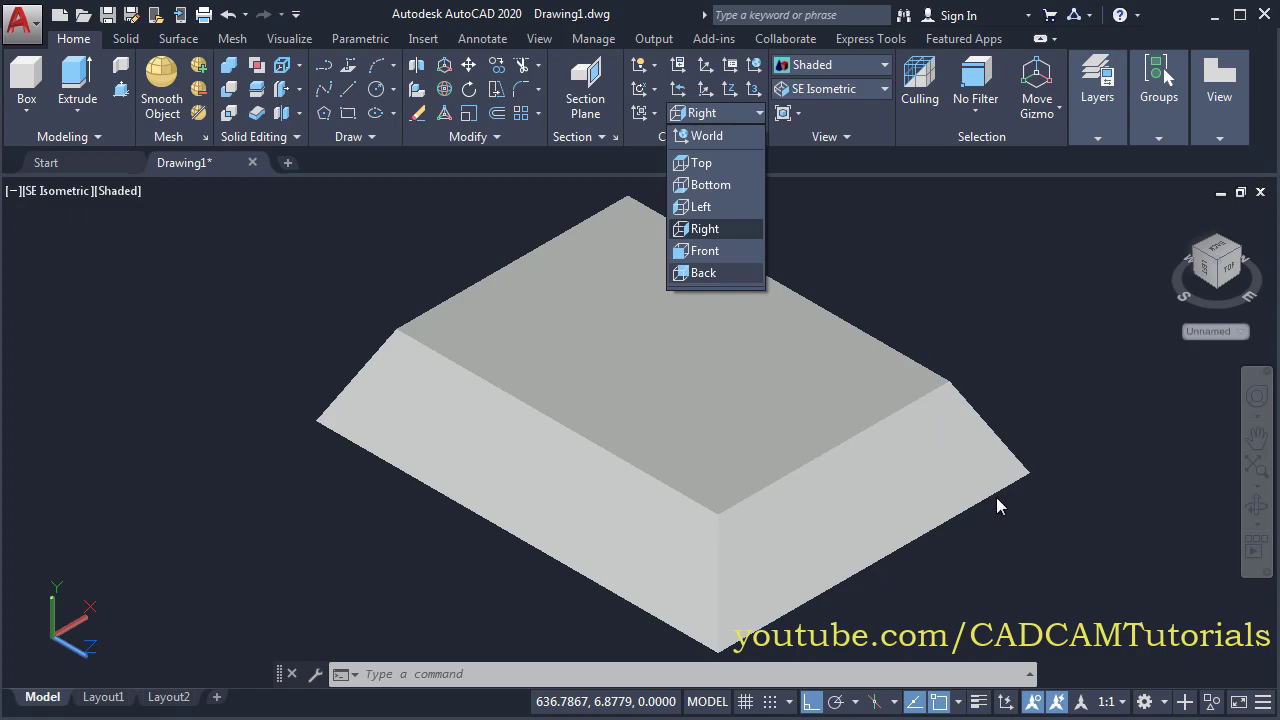
left_click(958, 295)
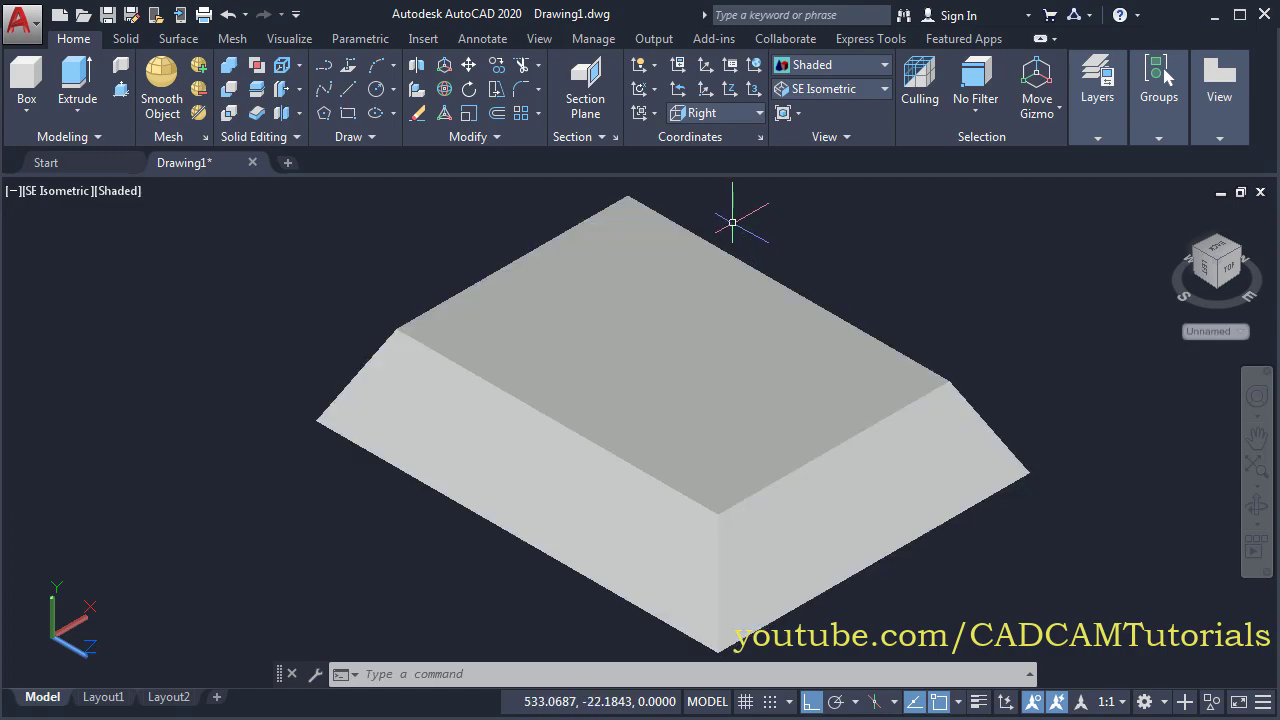
Align the UCS to the solid's sloping short end face with the UCS Face option, accepting the proposed orientation
left_click(655, 115)
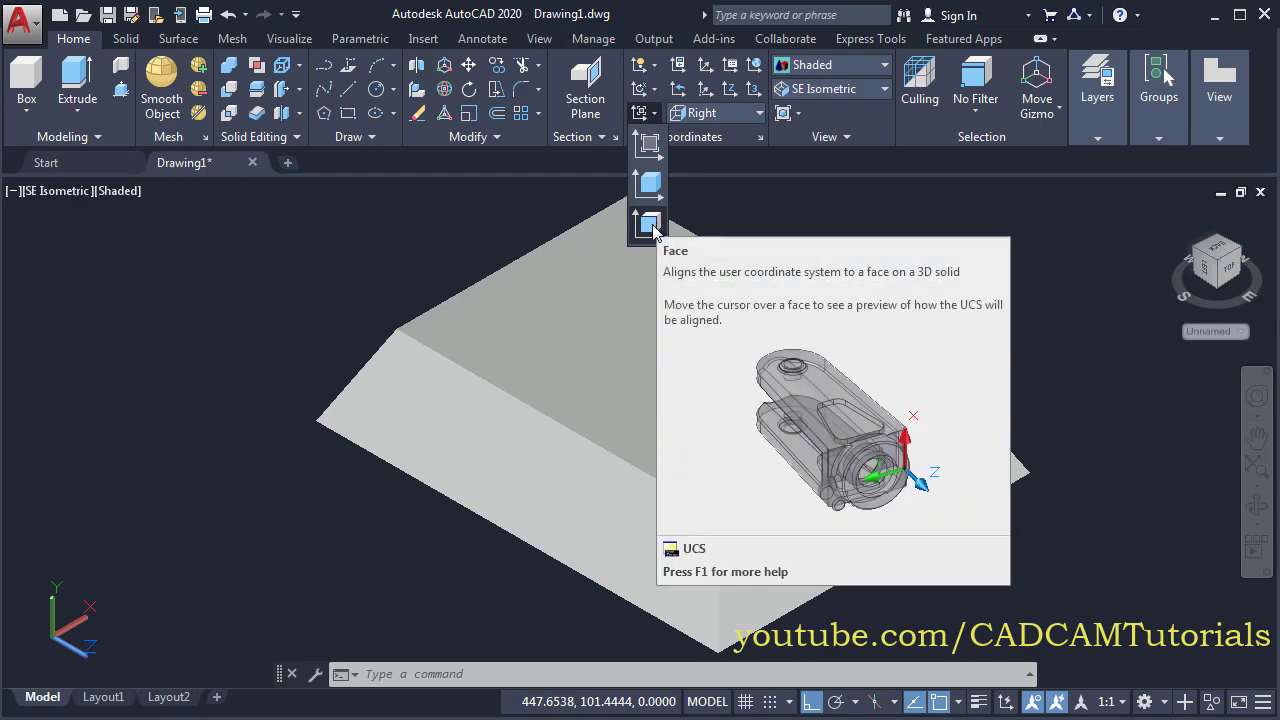
left_click(650, 225)
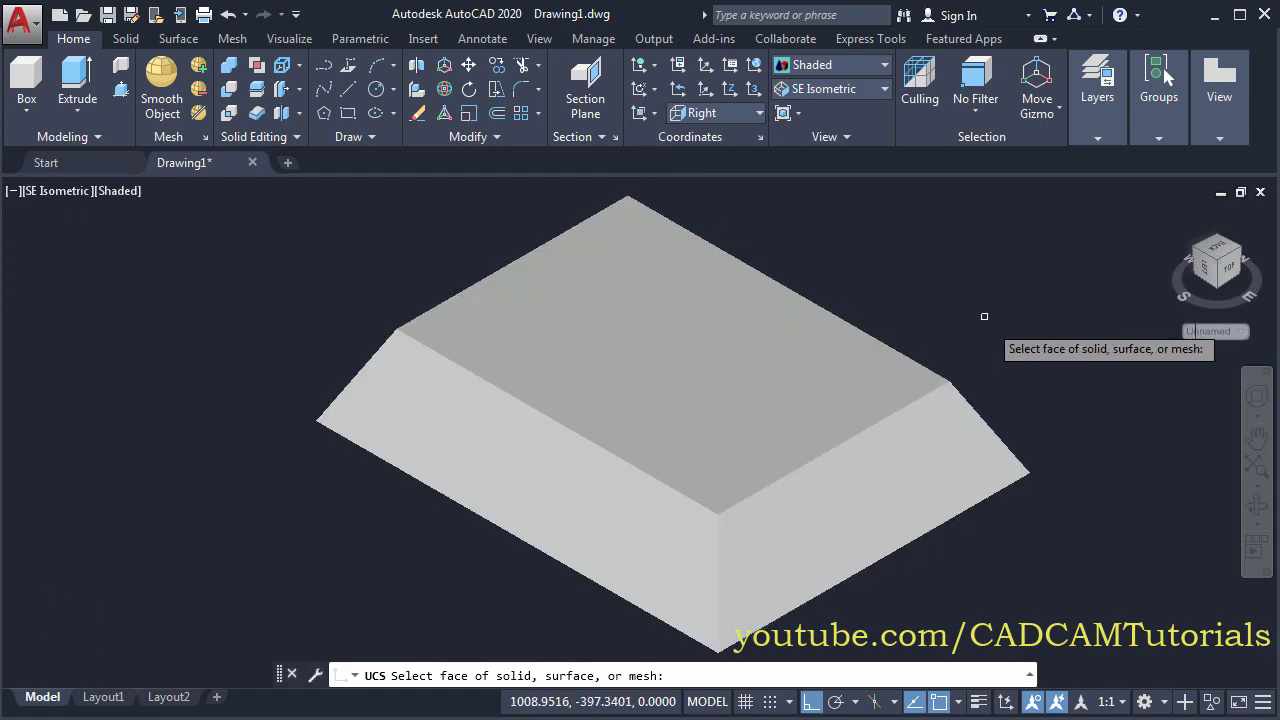
middle_click_drag(987, 554, 860, 457, "shift")
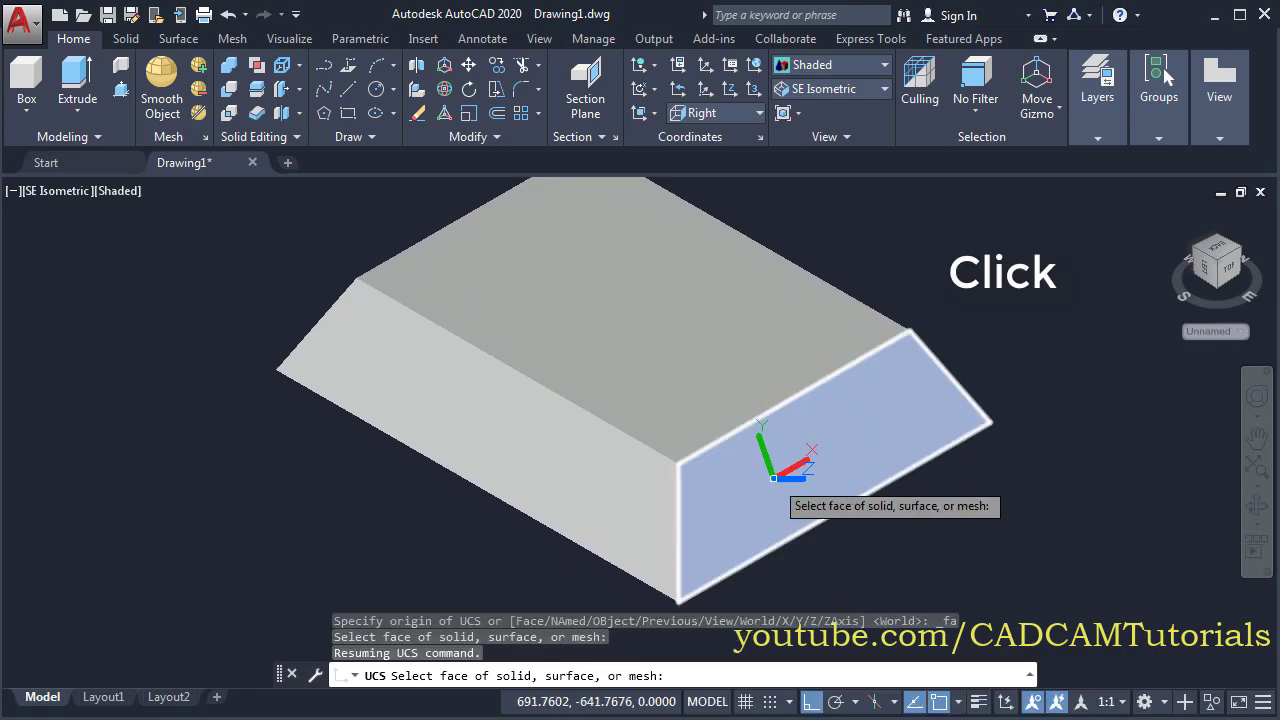
left_click(777, 481)
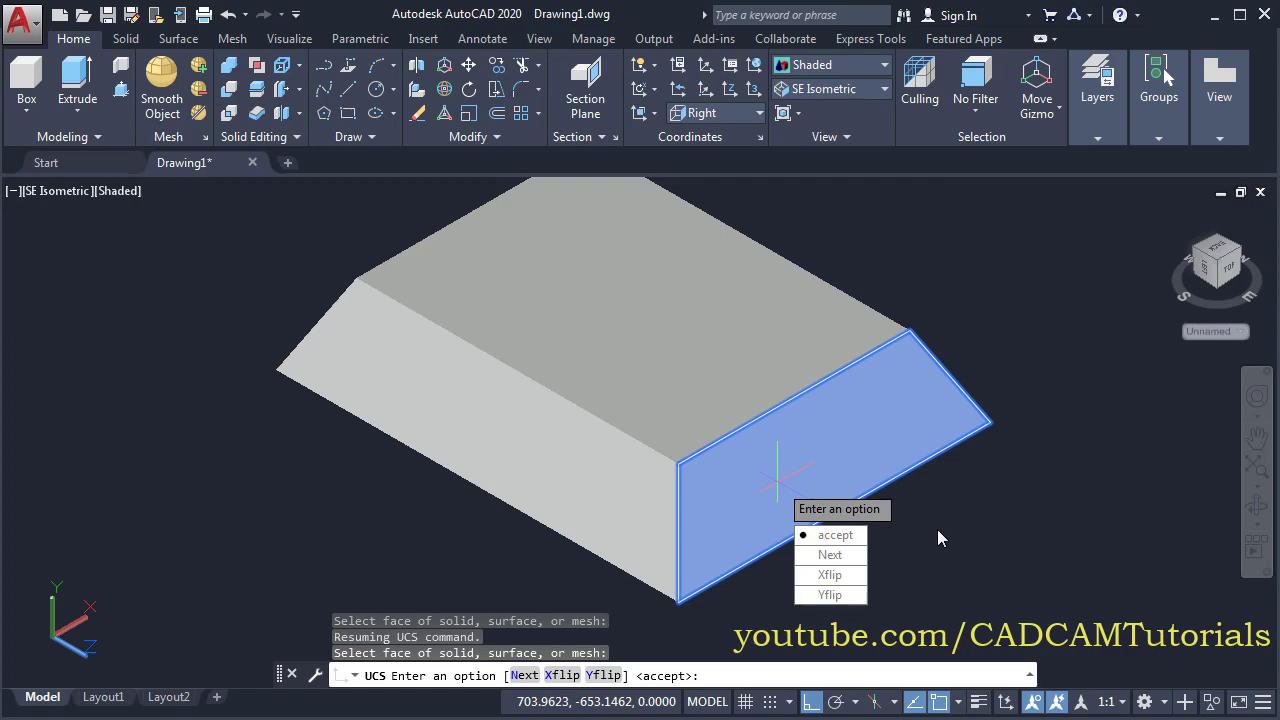
key("Return")
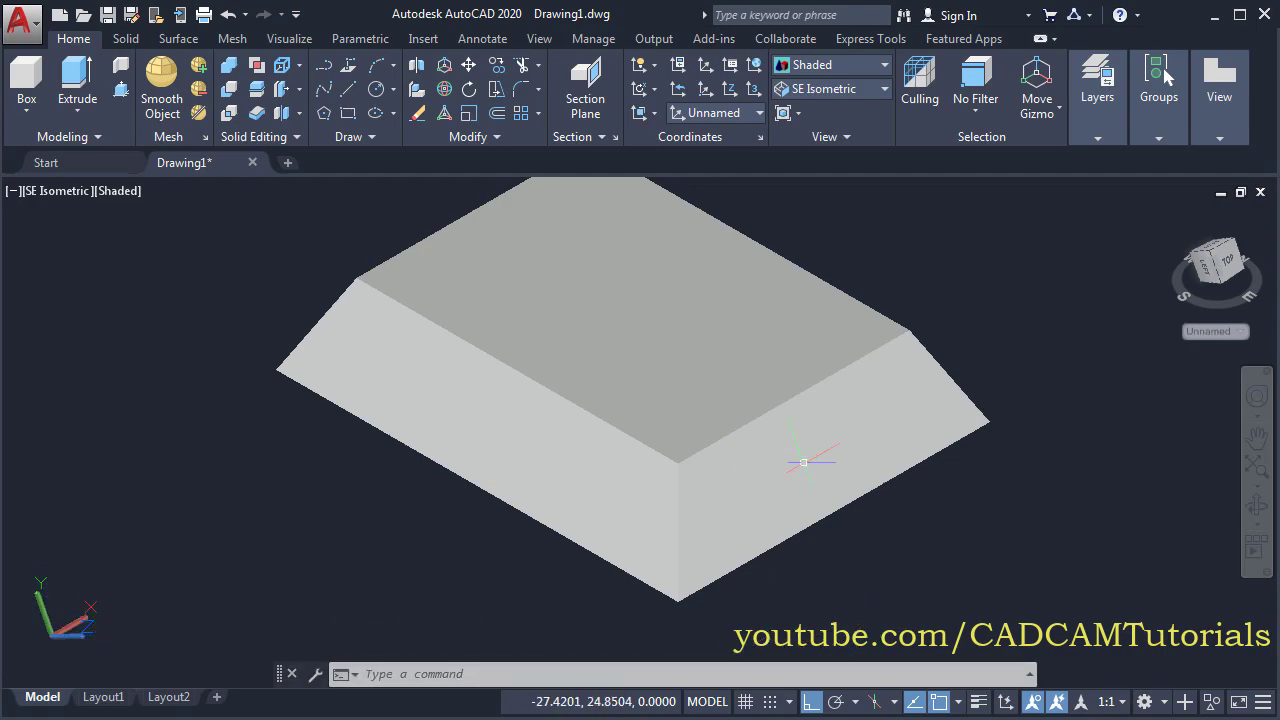
Draw a circle of radius 50 on the sloping end face, centred below the midpoint of its upper edge
scroll(980, 490, "up", 2)
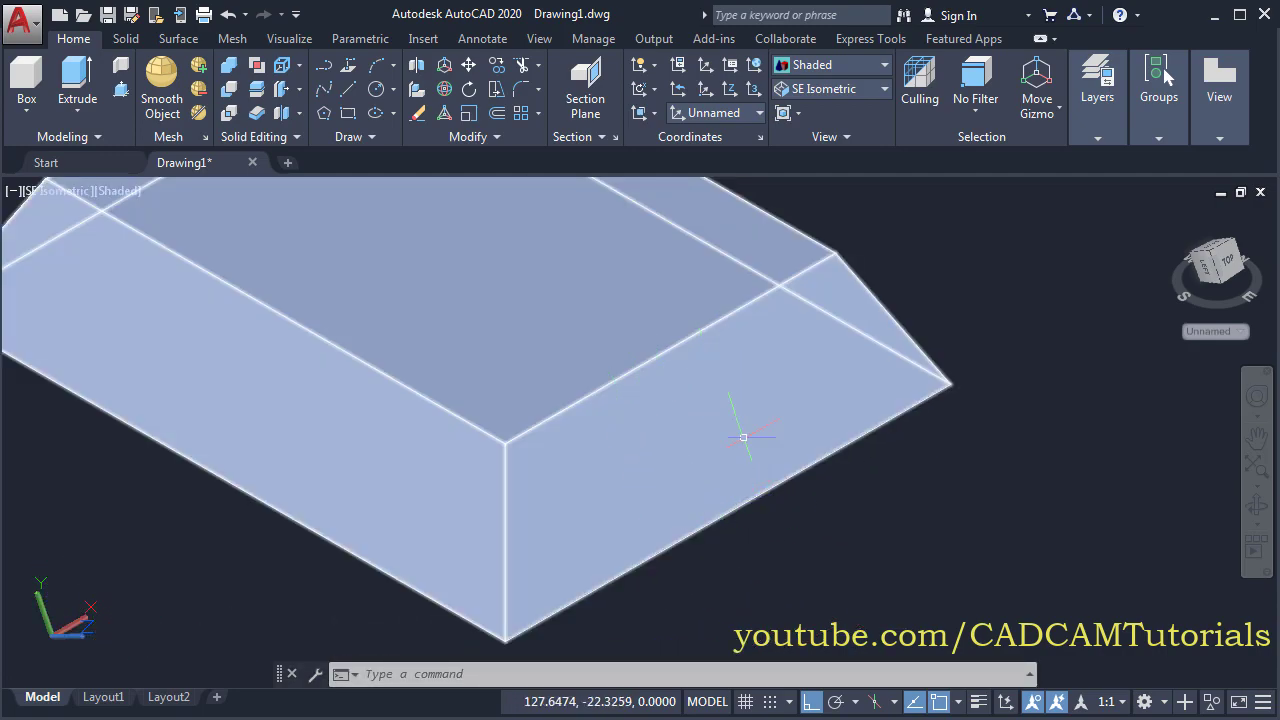
left_click(376, 88)
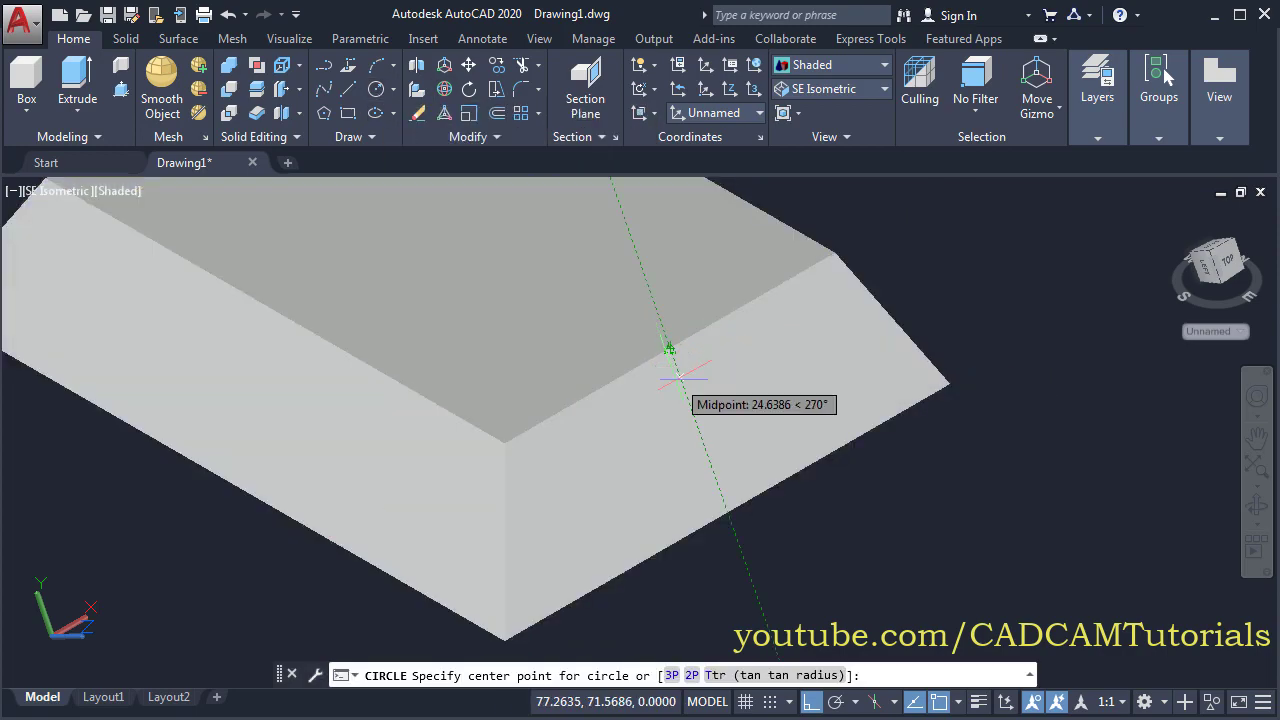
left_click(698, 428)
type("5")
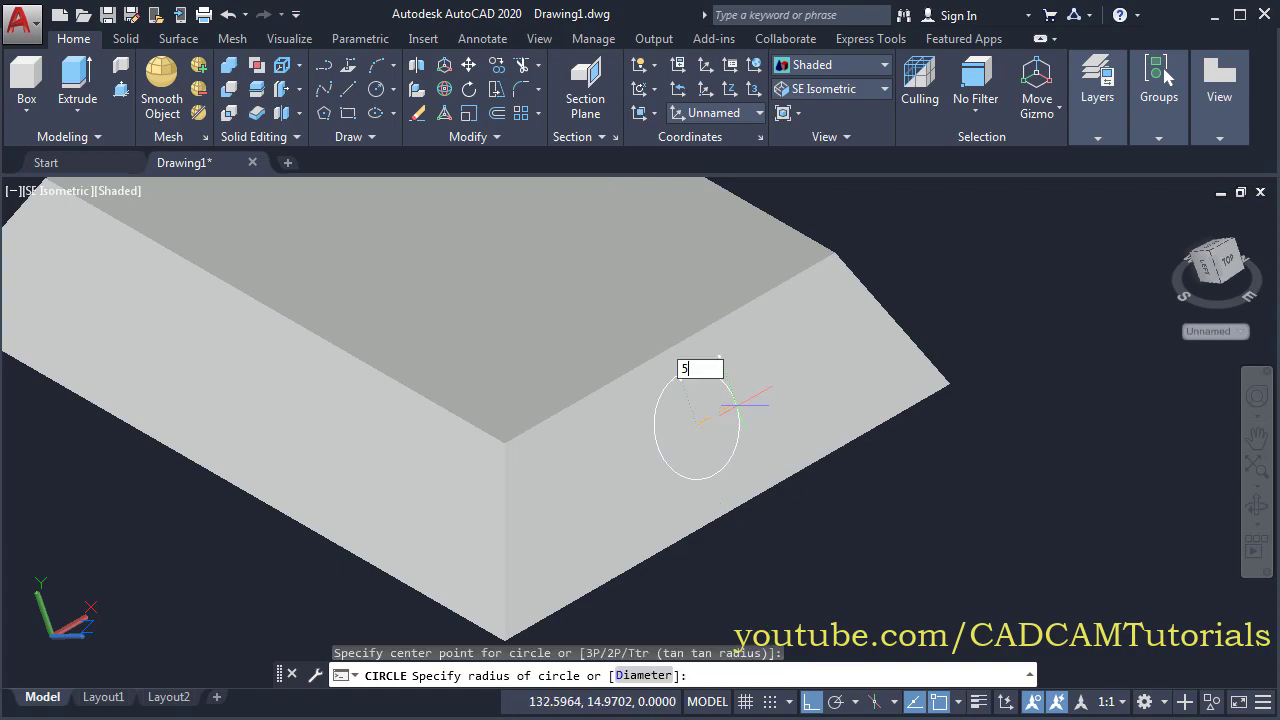
type("0")
key("Return")
Extrude the circle outward from the sloping end face into a projecting cylinder, setting the height freehand
scroll(738, 403, "down", 3)
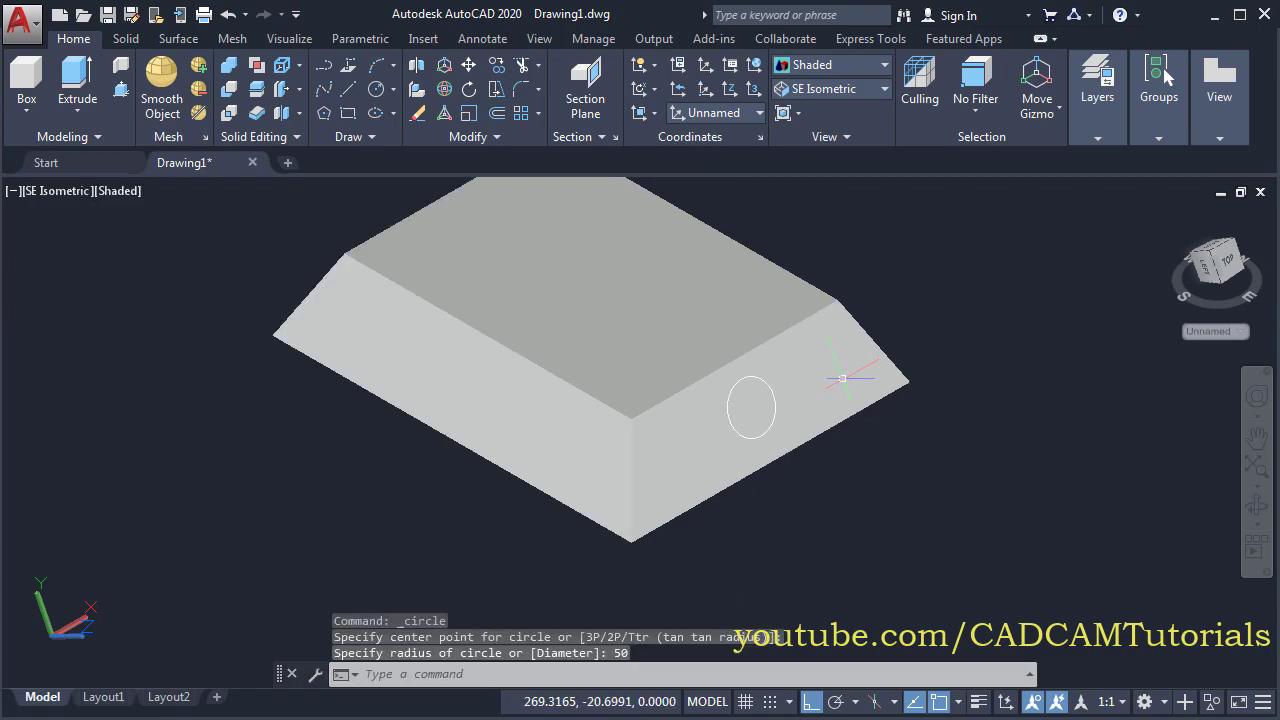
middle_click_drag(640, 432, 724, 362, "shift")
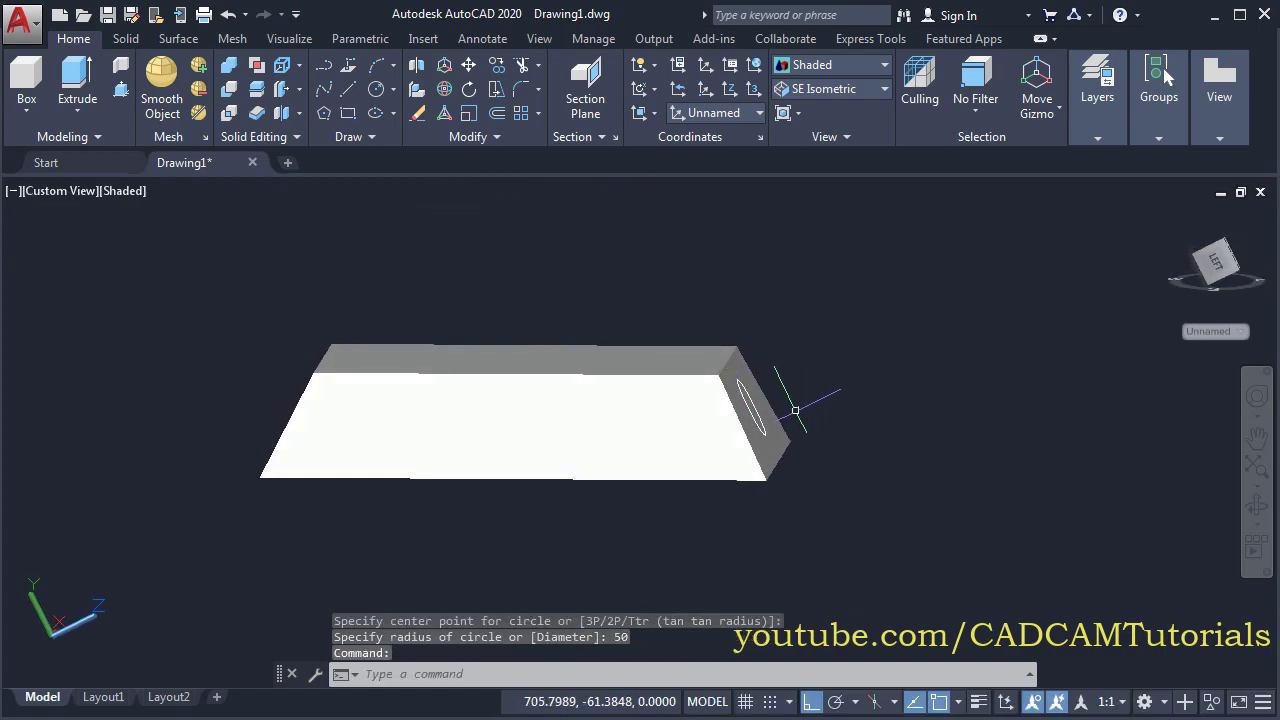
scroll(795, 407, "up", 2)
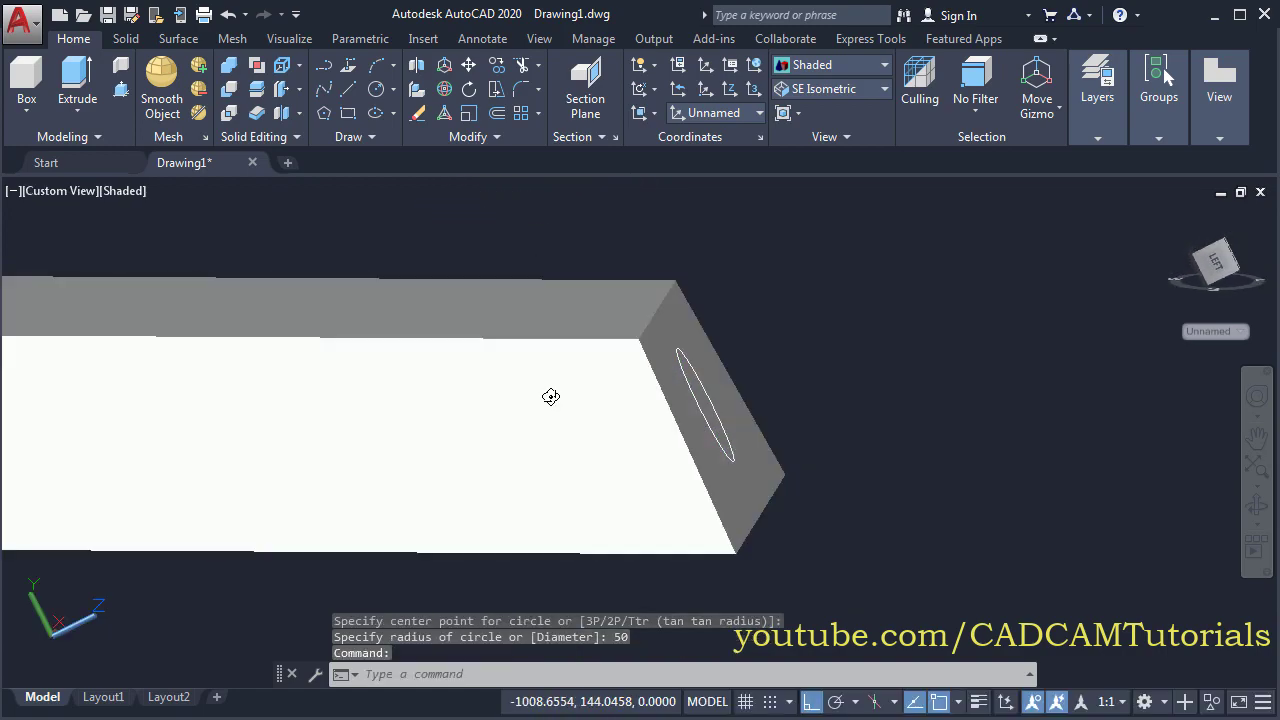
middle_click_drag(551, 397, 543, 357, "shift")
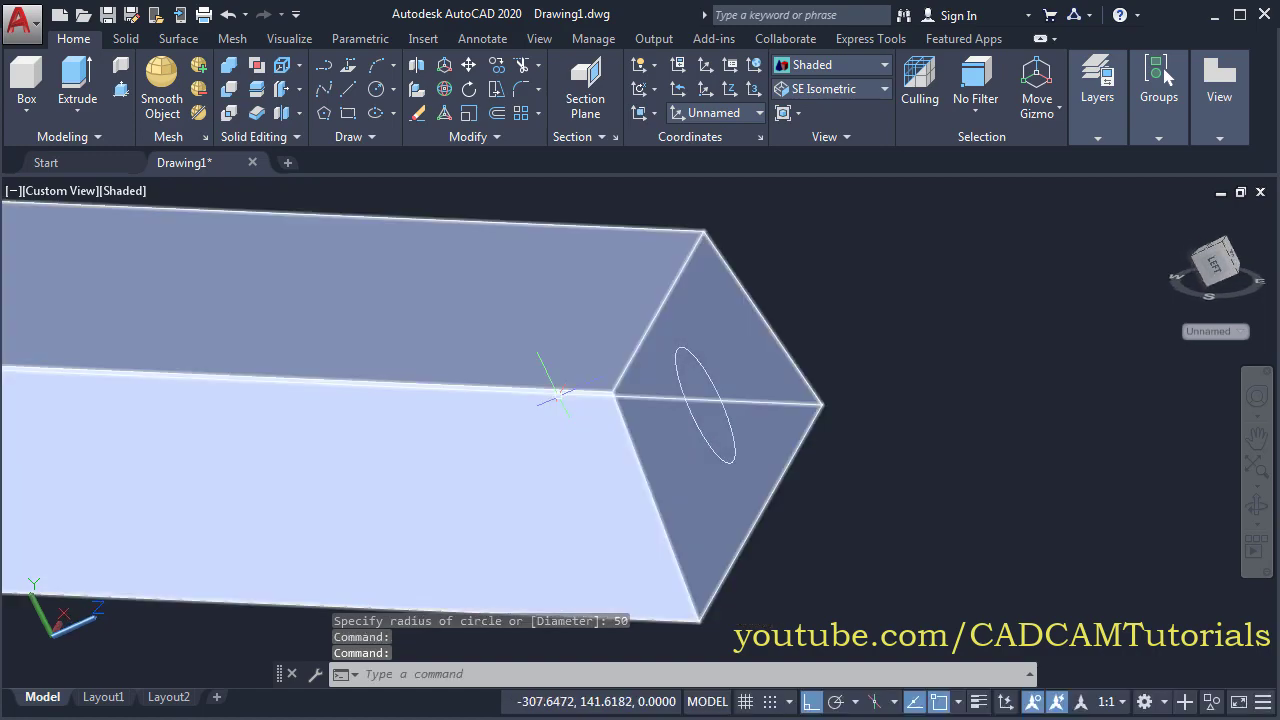
scroll(620, 370, "down", 3)
middle_click_drag(640, 385, 610, 485, "shift")
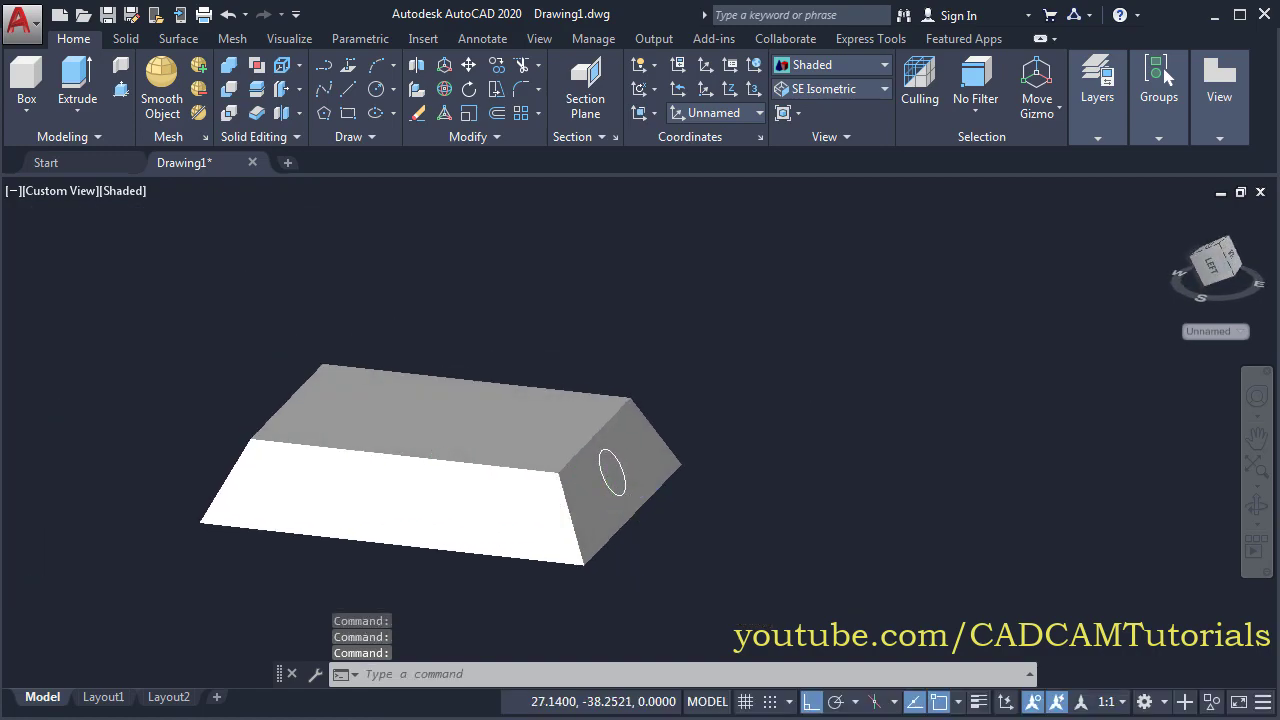
scroll(613, 485, "up", 4)
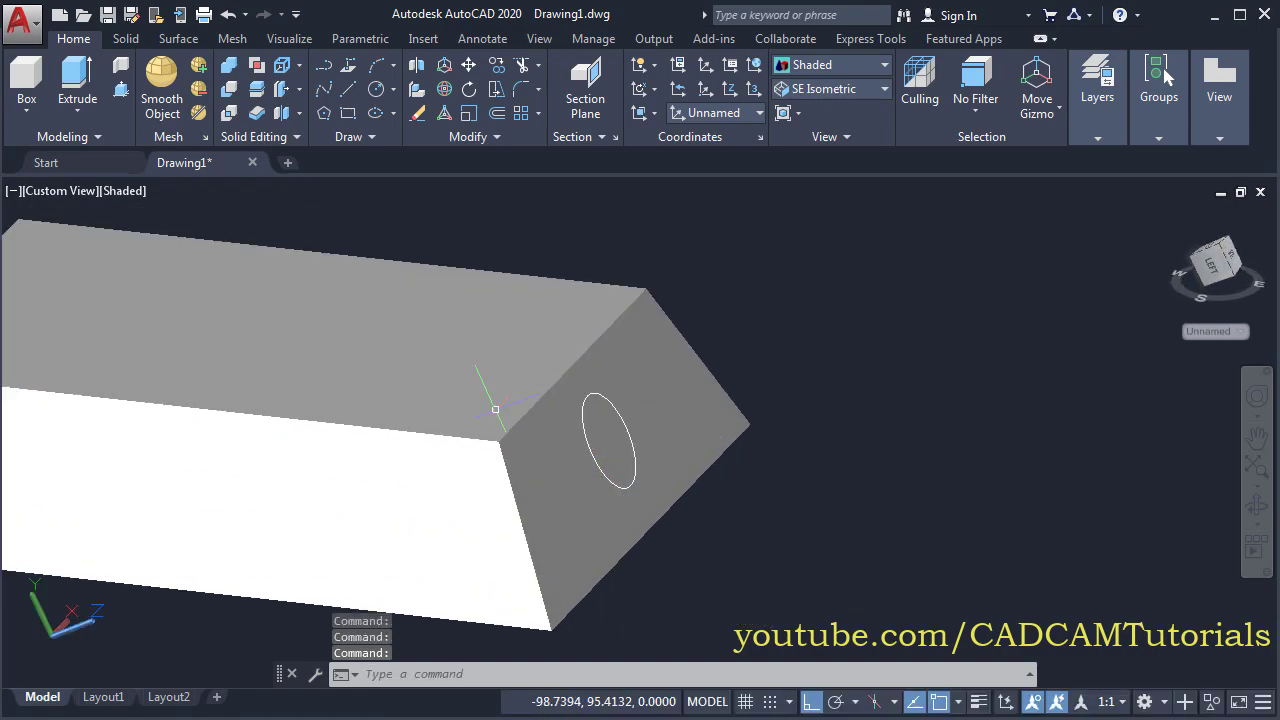
left_click(77, 80)
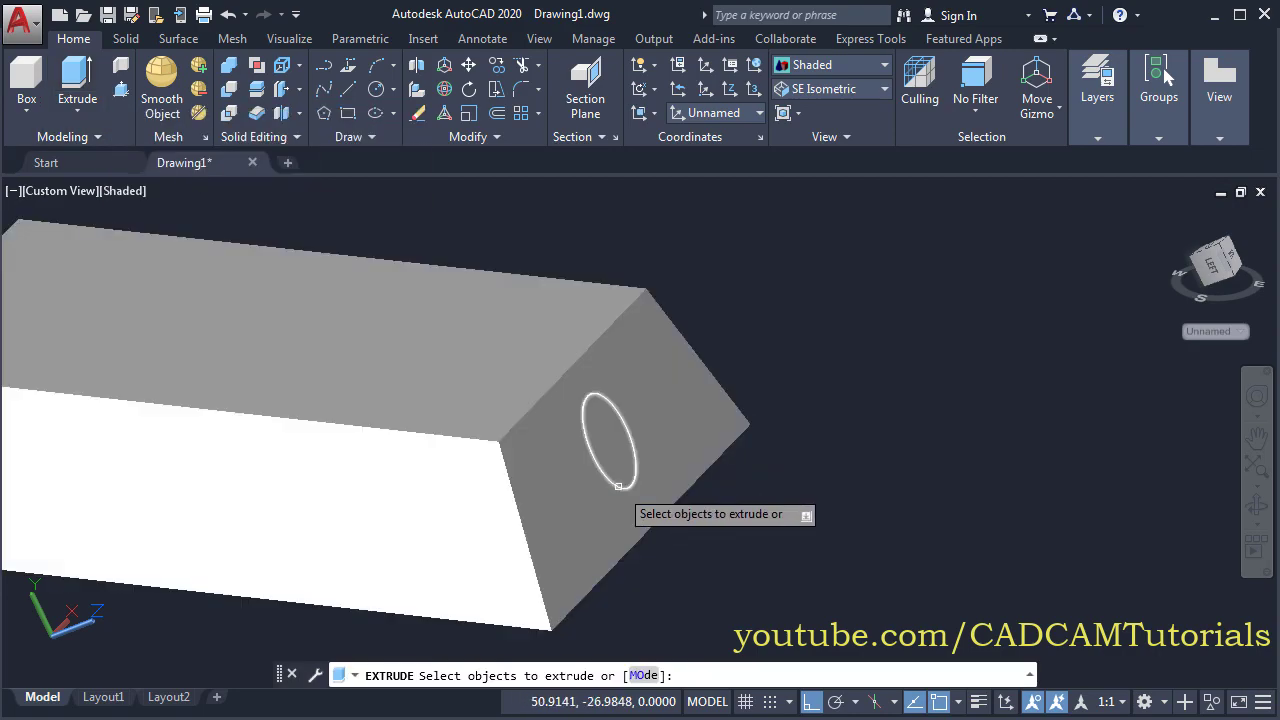
left_click(620, 476)
key("Return")
left_click(790, 372)
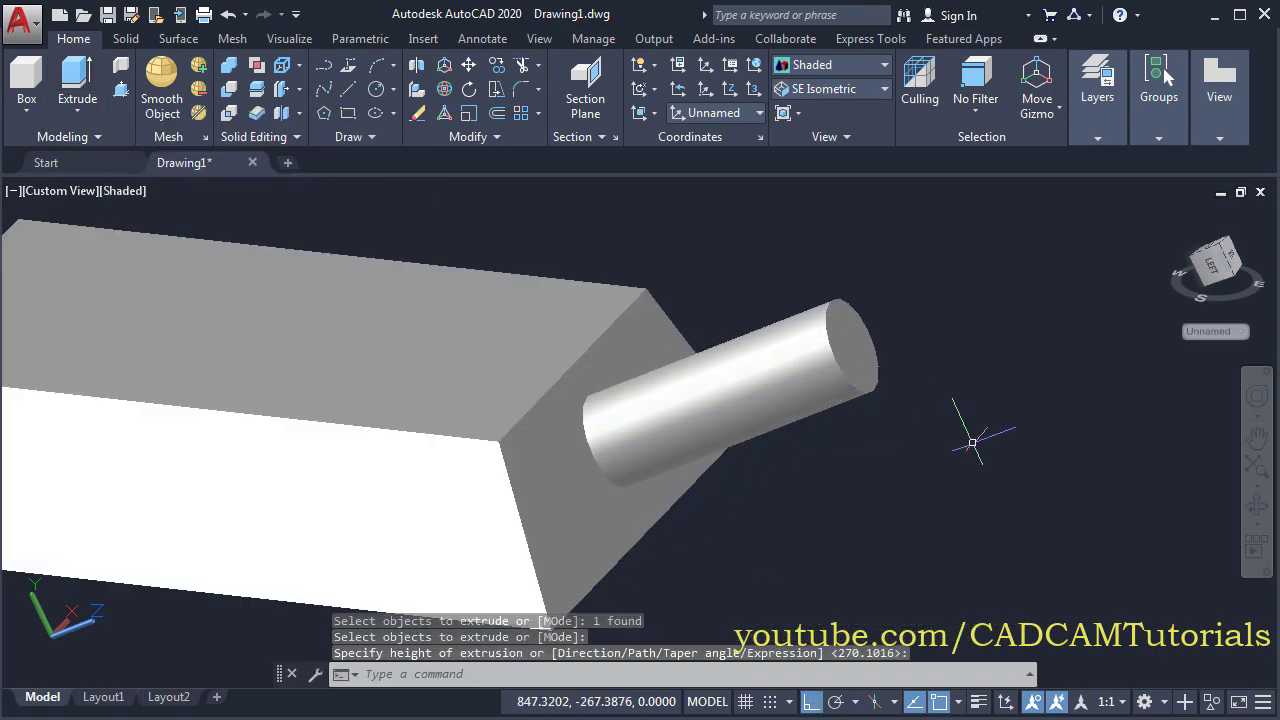
scroll(1000, 334, "down", 2)
middle_click_drag(884, 444, 834, 477, "shift")
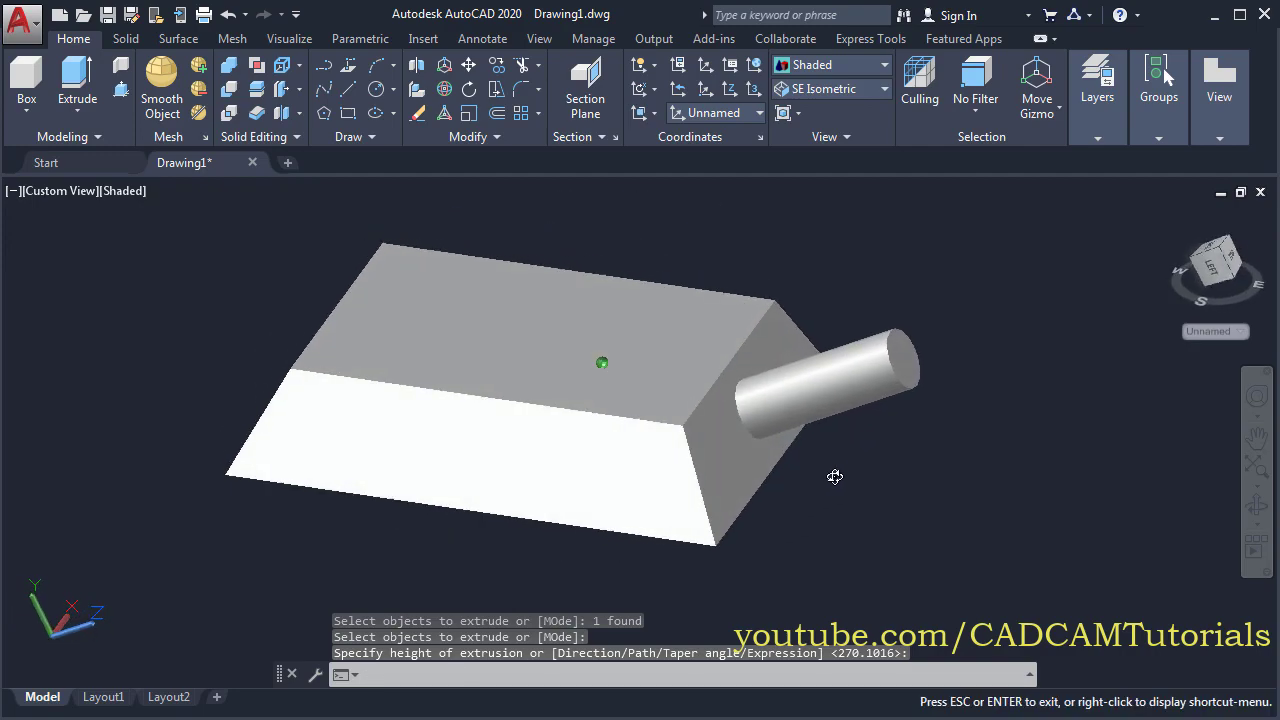
key("Escape")
left_click(758, 467)
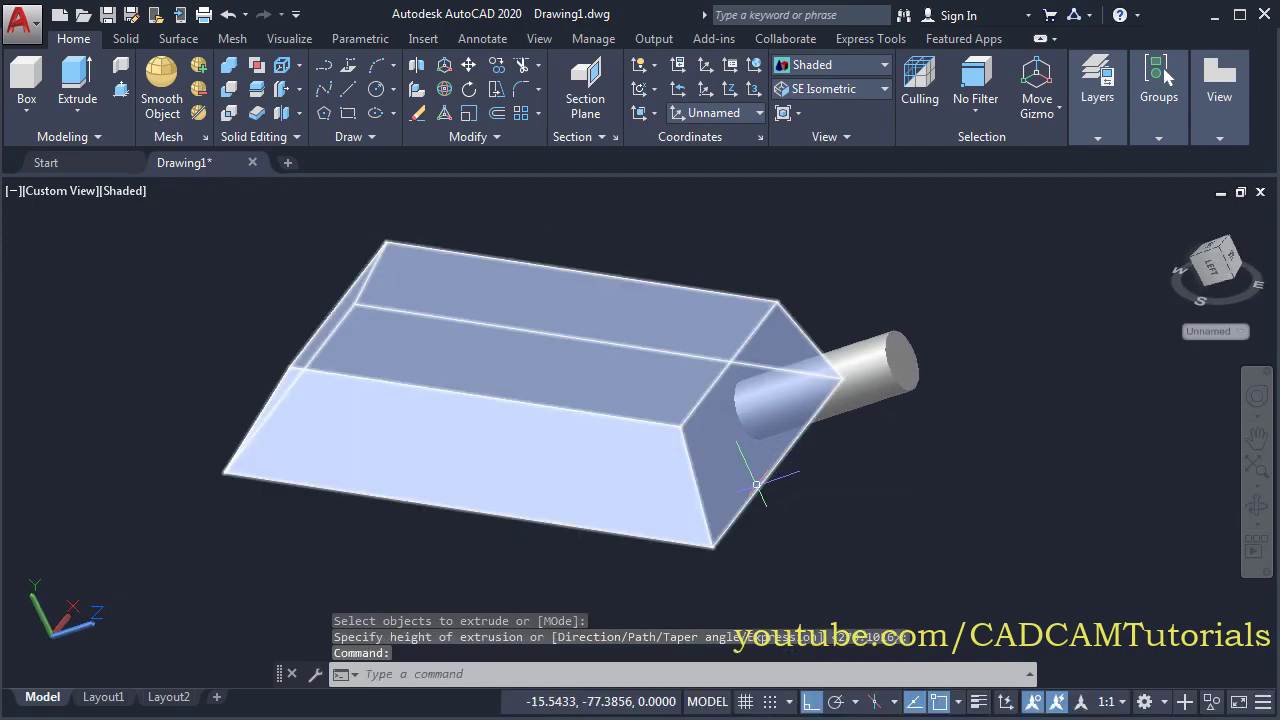
key("Escape")
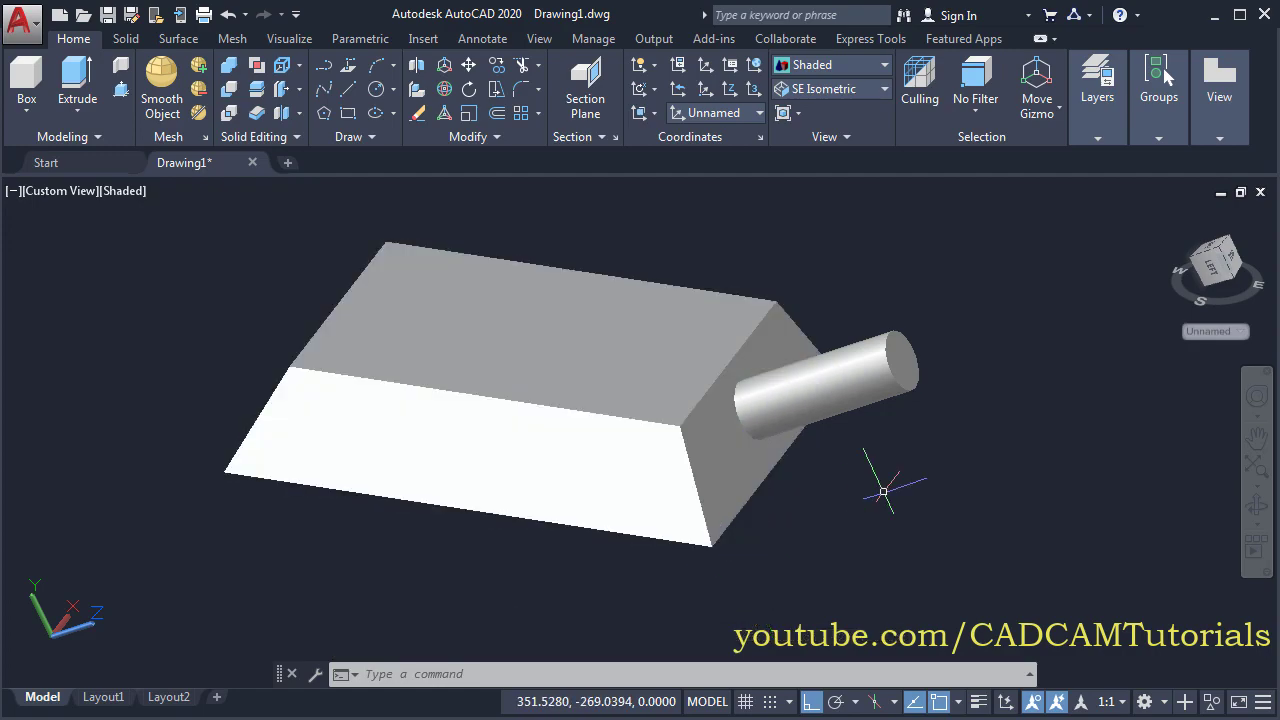
Fillet the slanted corner edge between the long side face and the cylinder's end face with FILLETEDGE at radius 50
type("FIL")
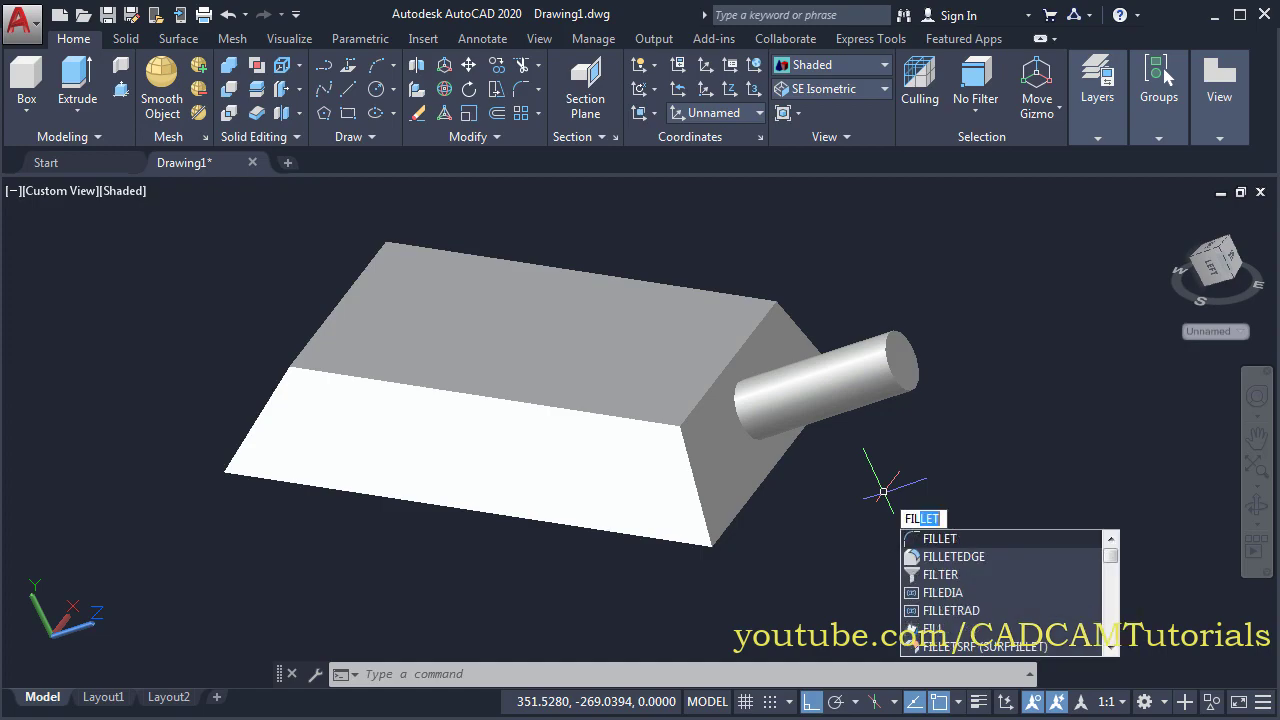
key("Down")
key("Return")
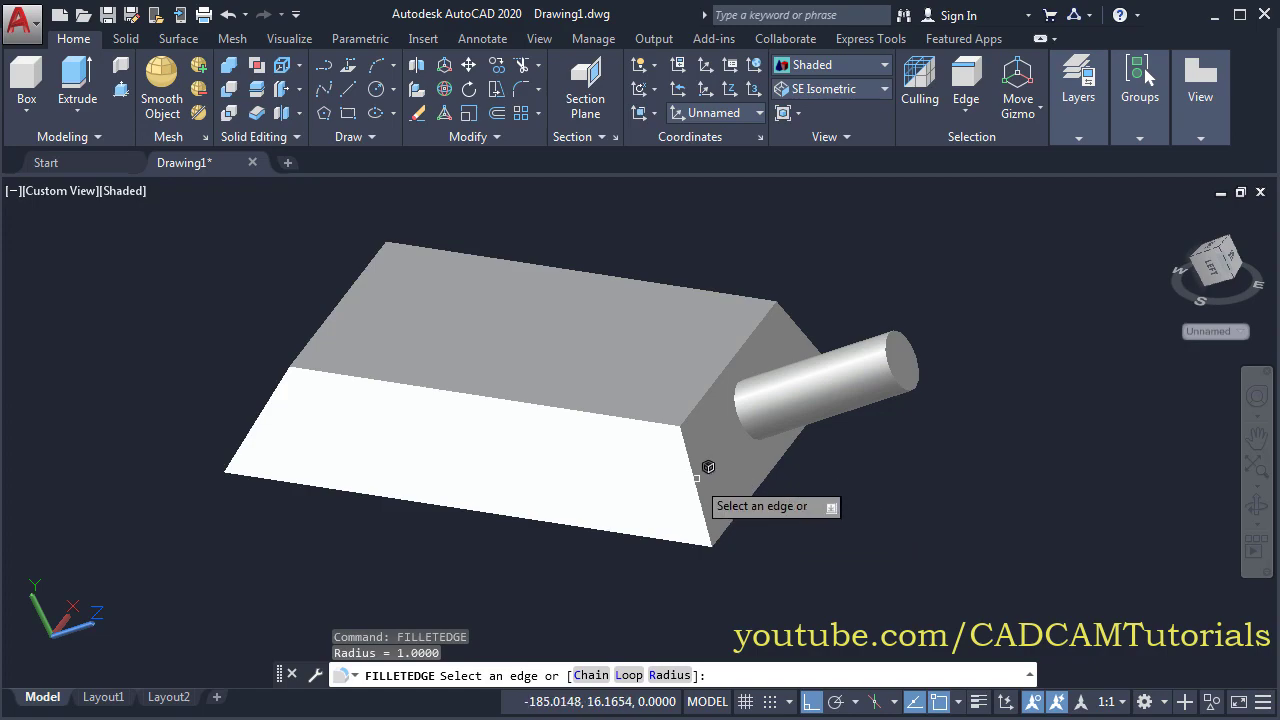
middle_click_drag(811, 514, 741, 471, "shift")
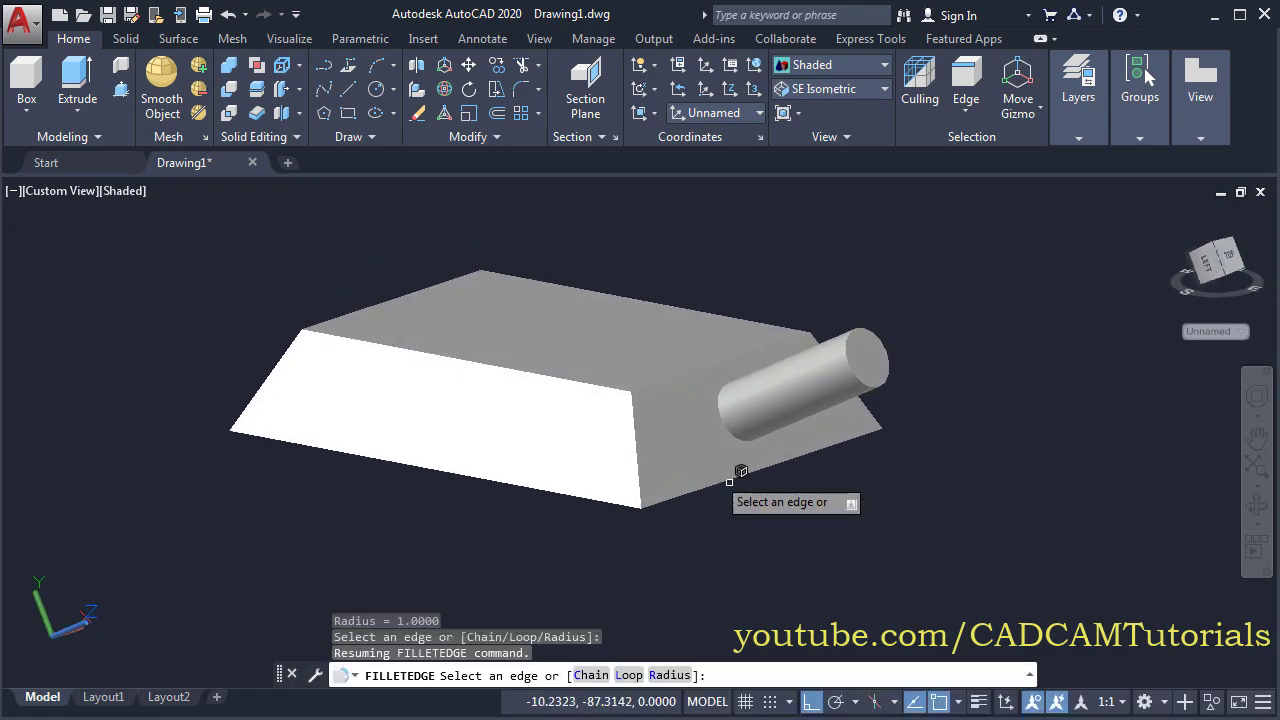
left_click(646, 422)
key("Return")
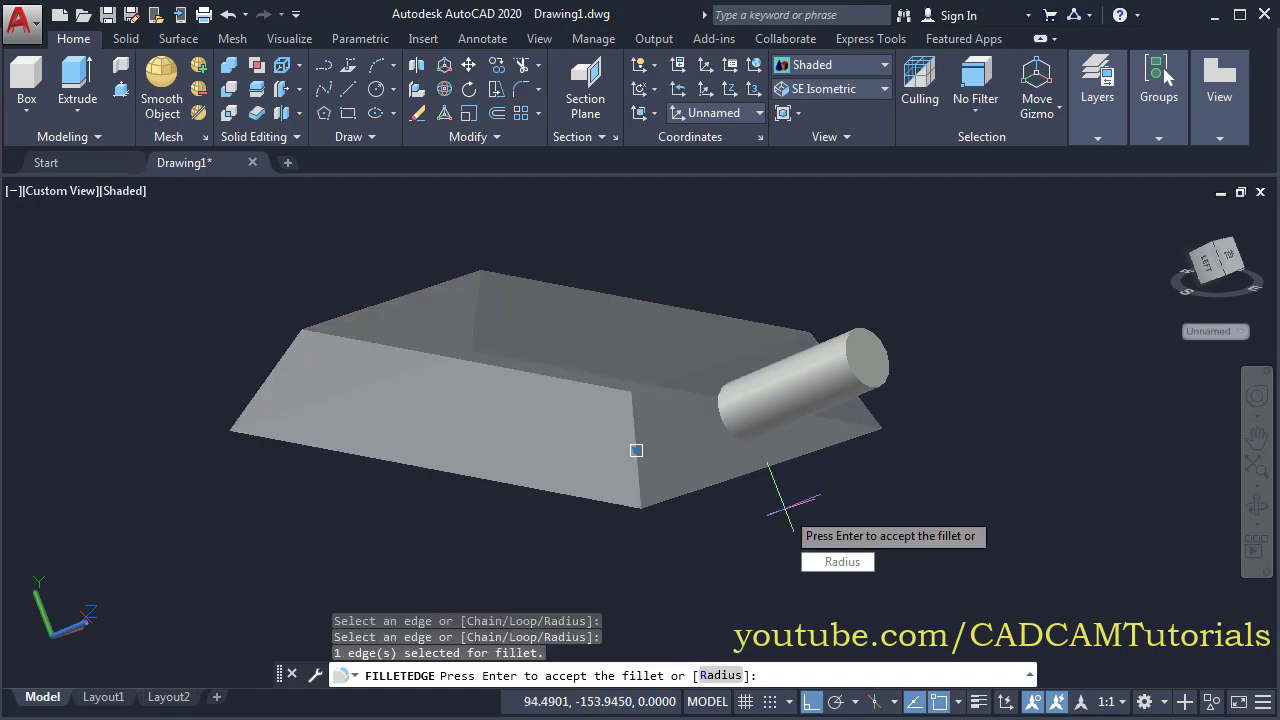
left_click(842, 562)
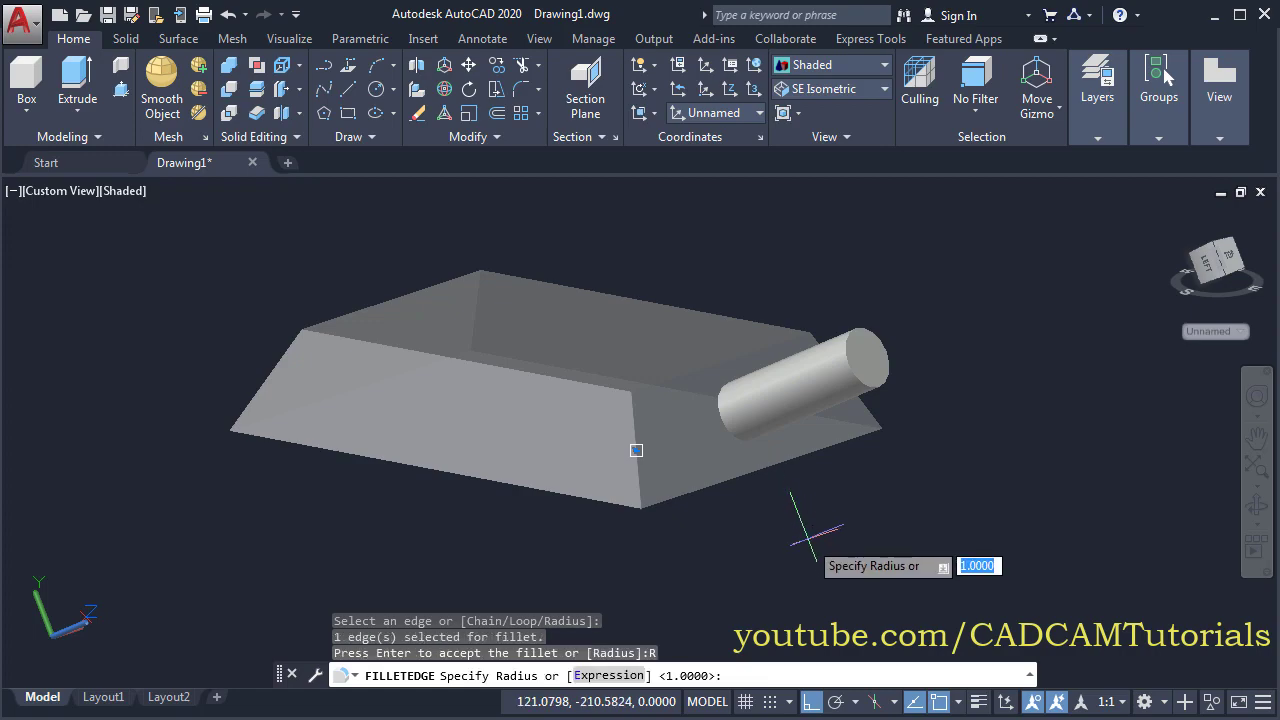
type("50")
key("Return")
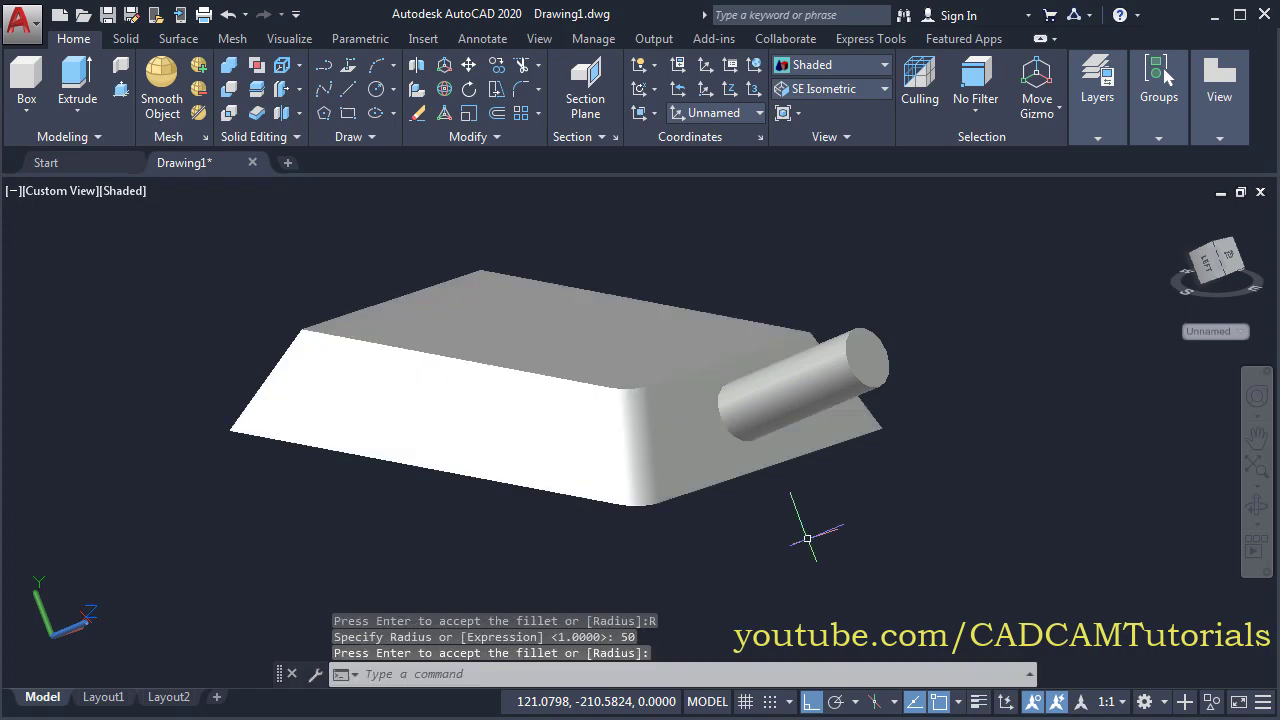
Fillet the tangent chain of upper edges running through the rounded corner, using FILLETEDGE's Chain option at radius 50
middle_click_drag(517, 486, 560, 520, "shift")
key("Return")
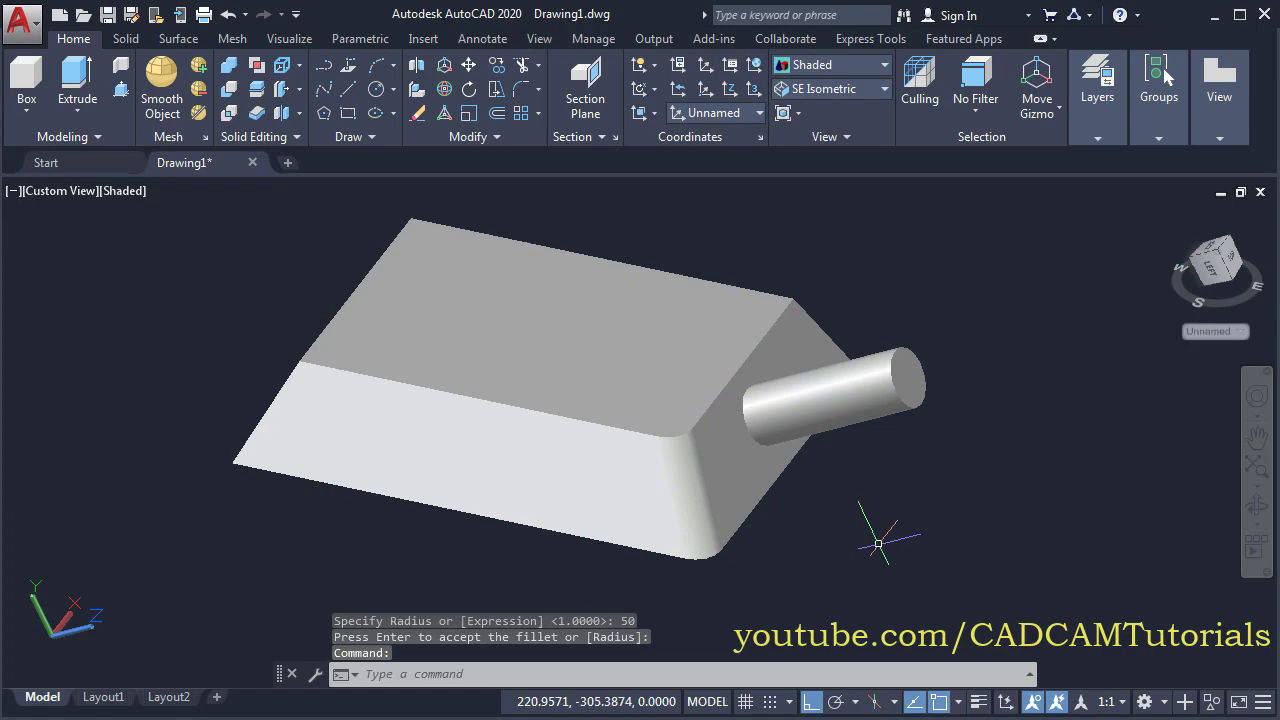
key("Return")
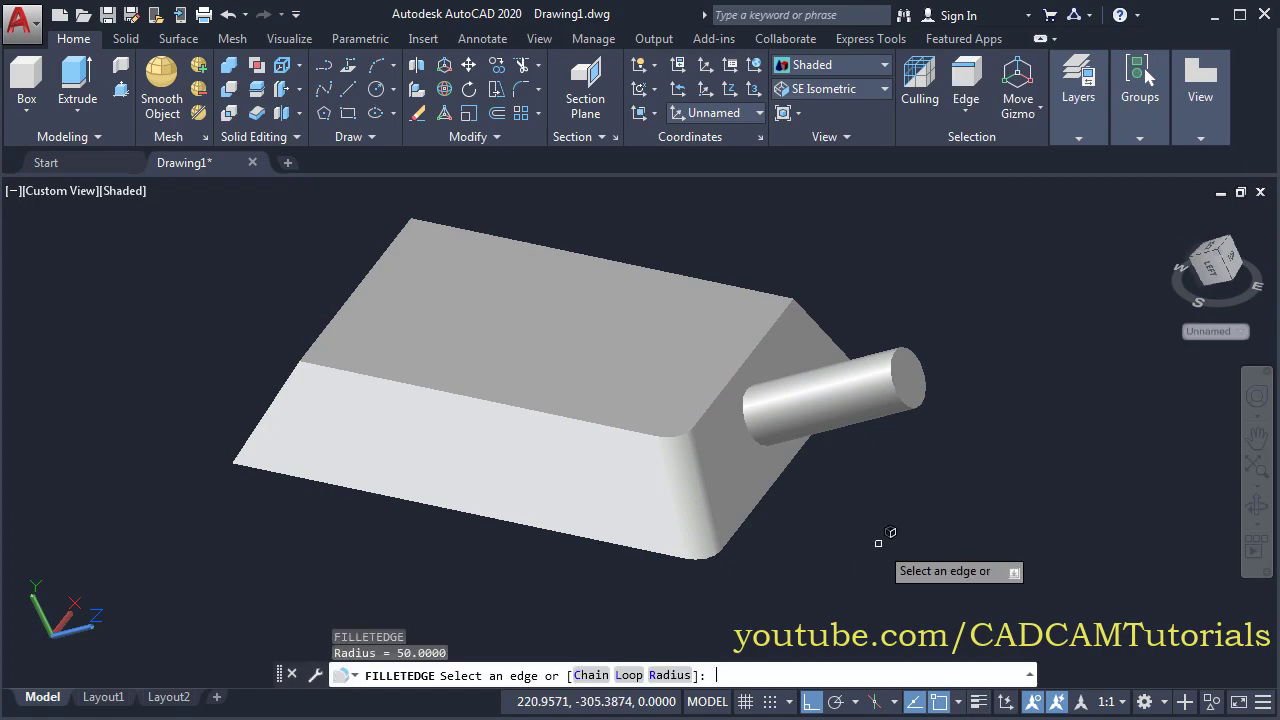
left_click(590, 675)
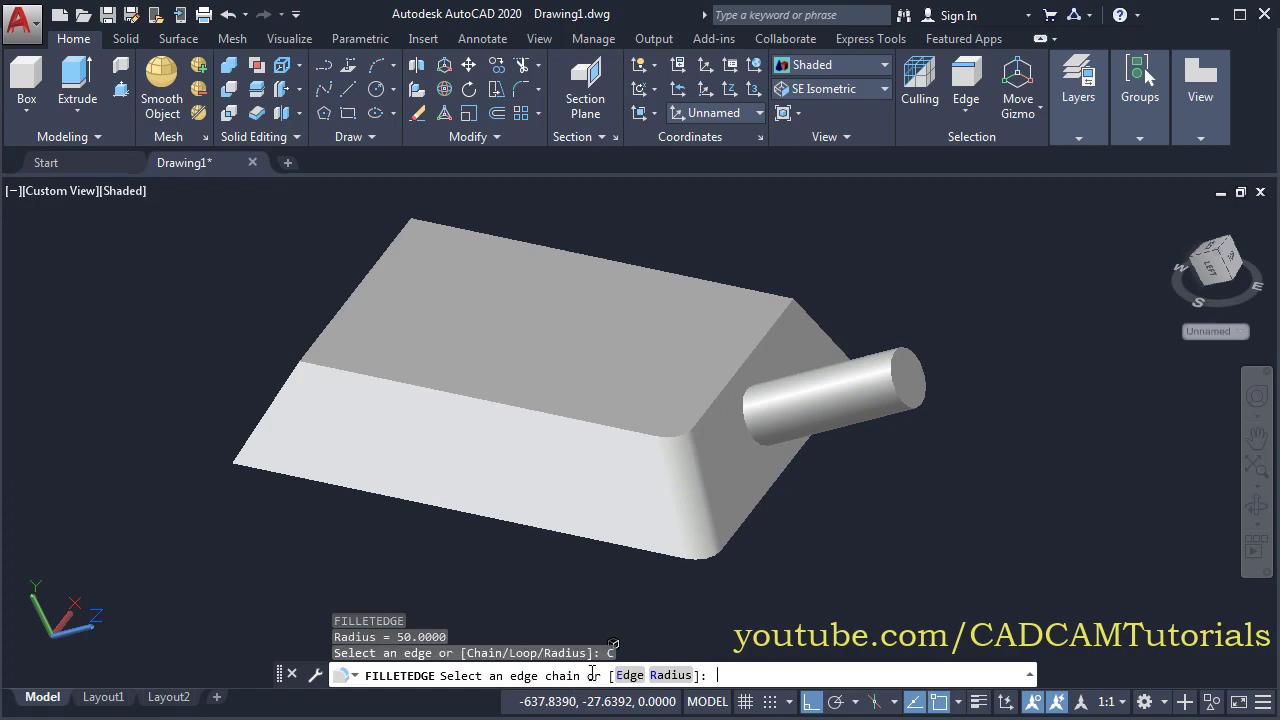
left_click(728, 388)
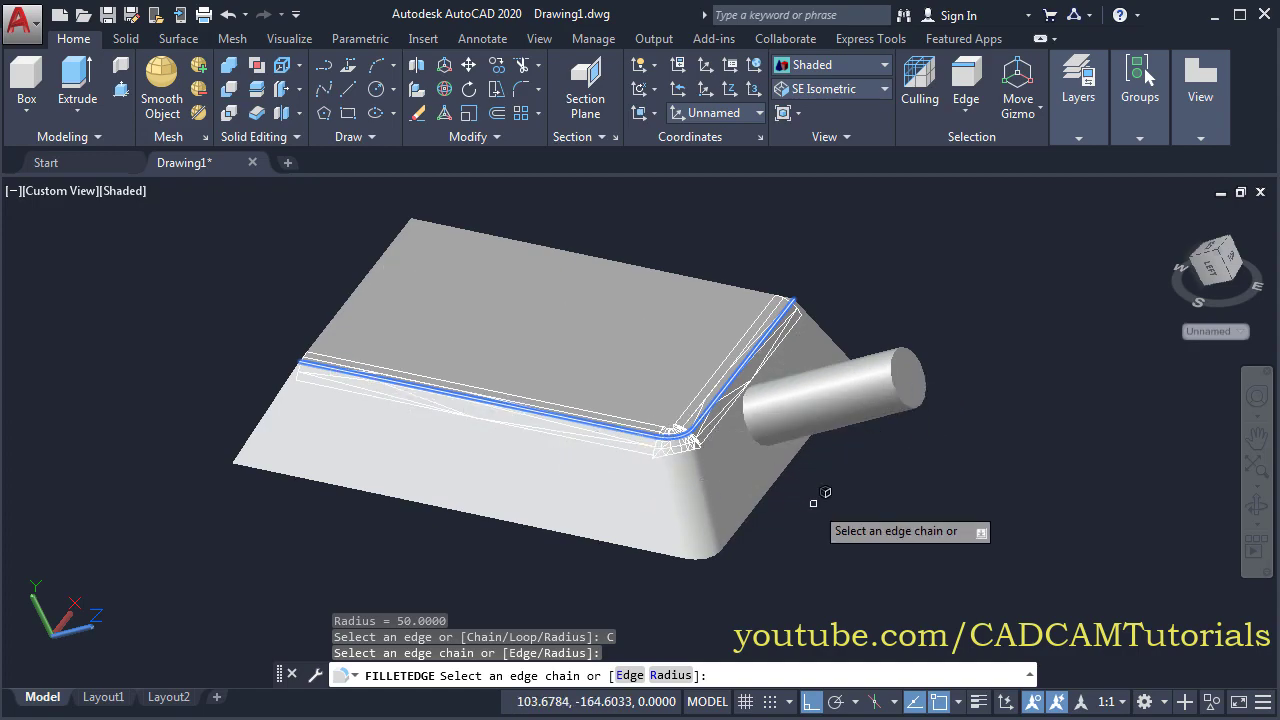
key("Return")
key("Return")
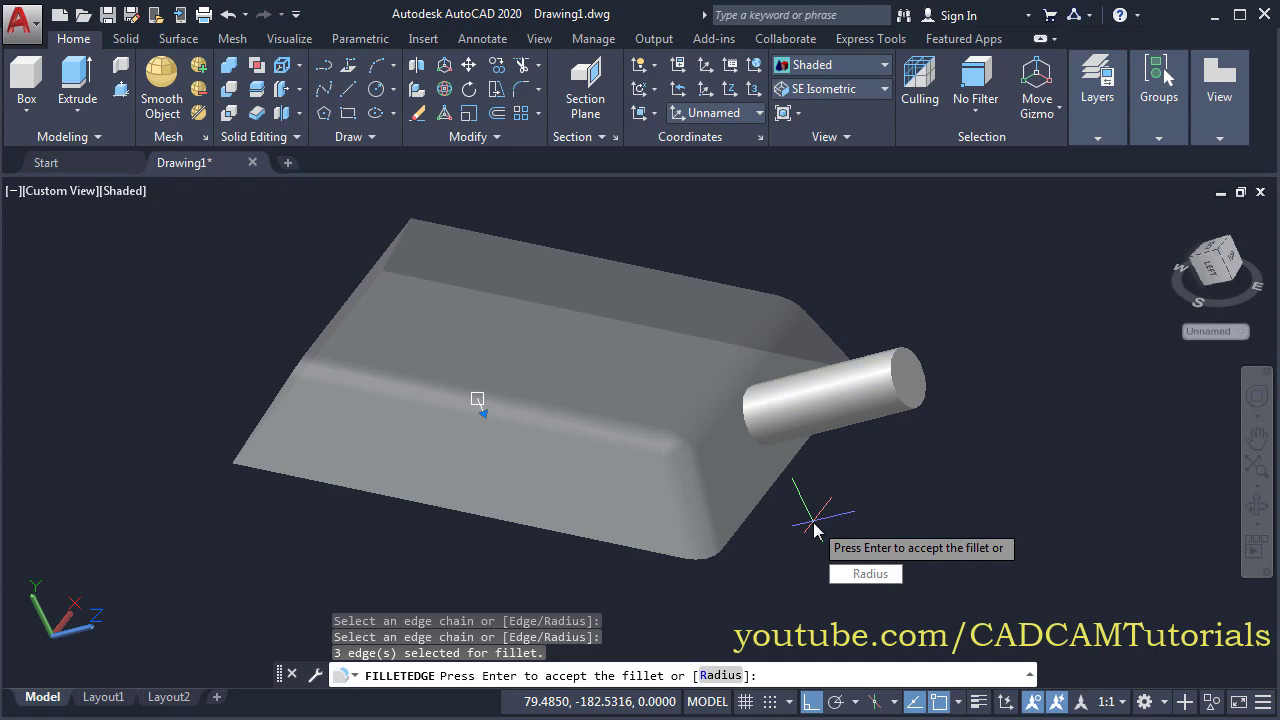
key("Return")
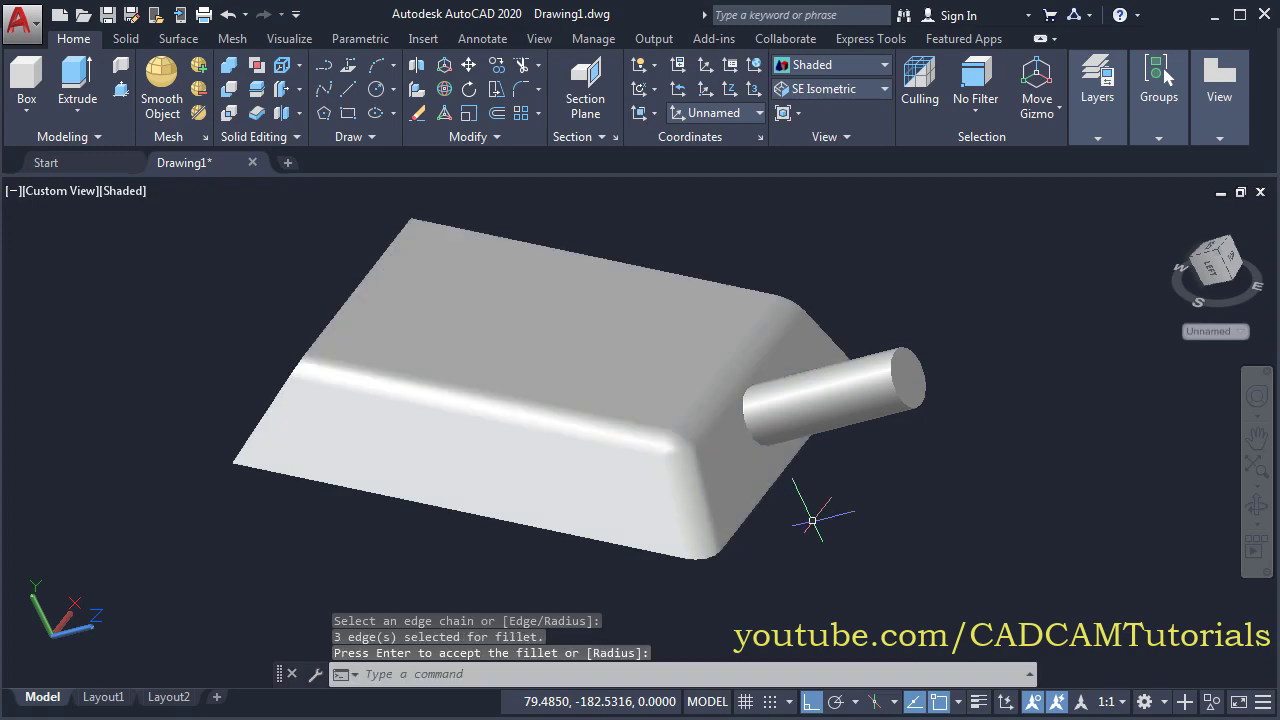
Fillet the edge loop around the long side face opposite the rounded corner, using FILLETEDGE's Loop option at radius 50
middle_click_drag(543, 506, 509, 472, "shift")
type("filletedge")
key("Return")
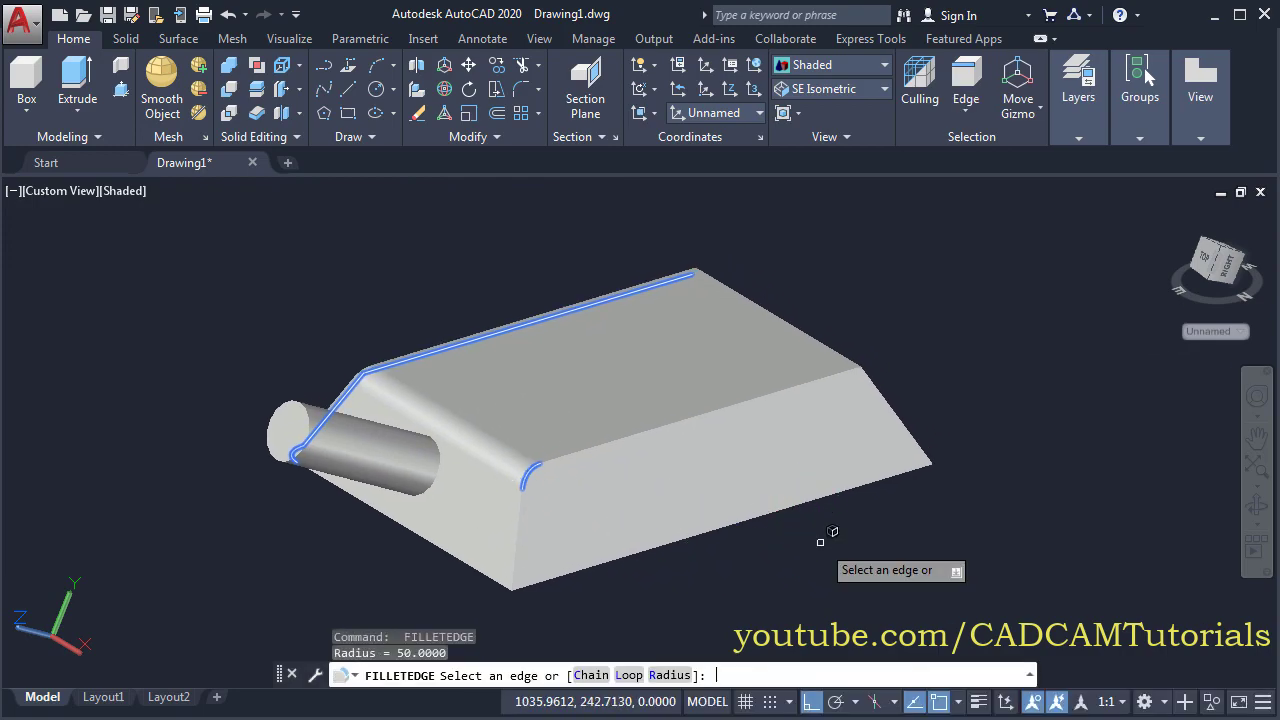
left_click(628, 676)
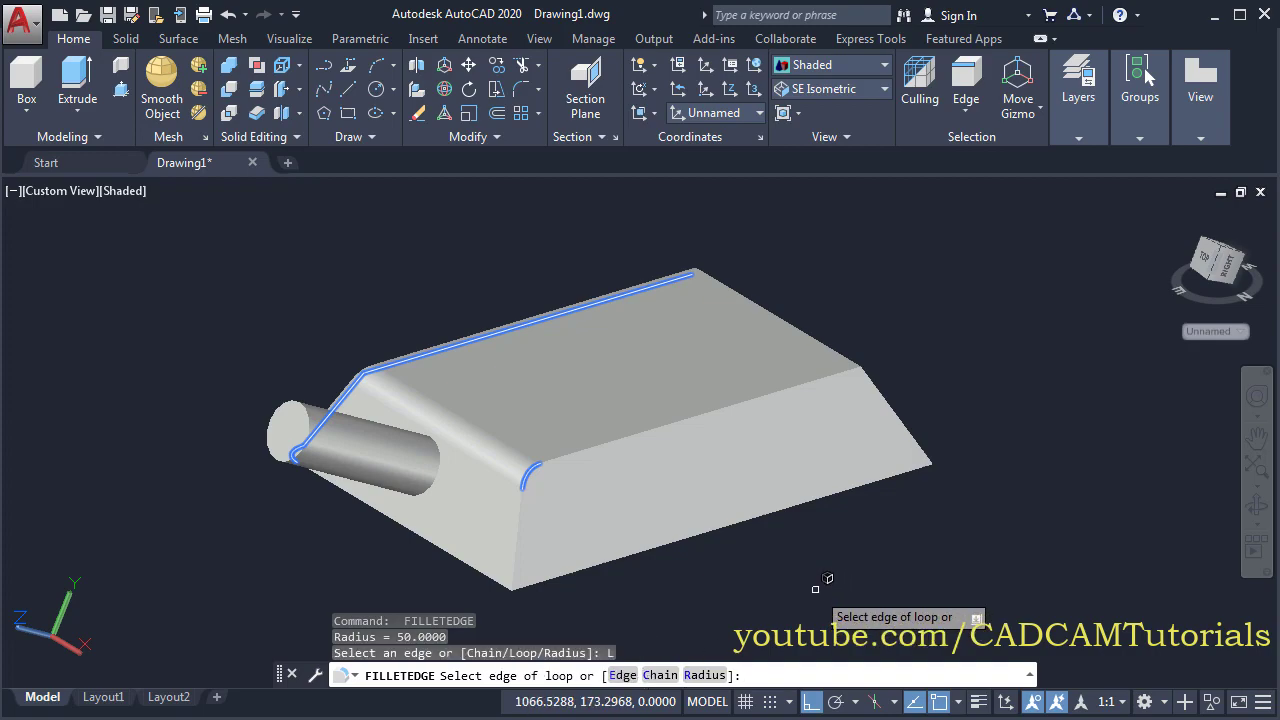
left_click(712, 416)
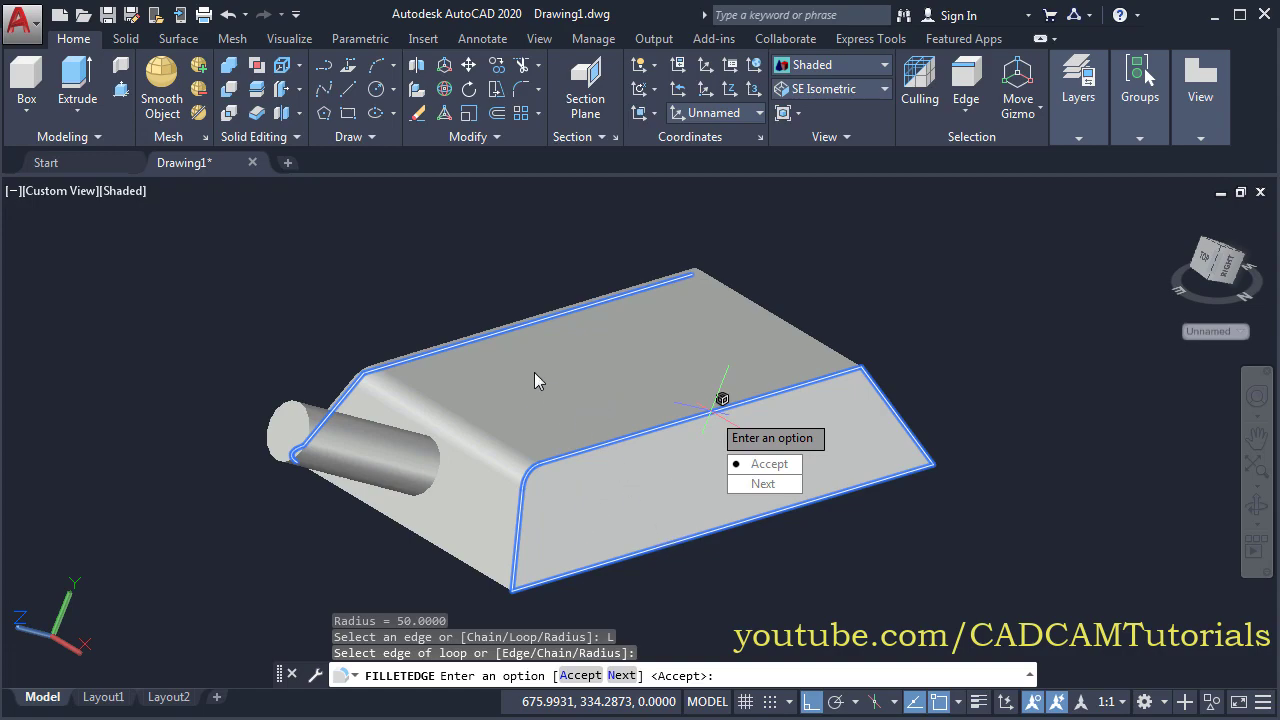
left_click(762, 484)
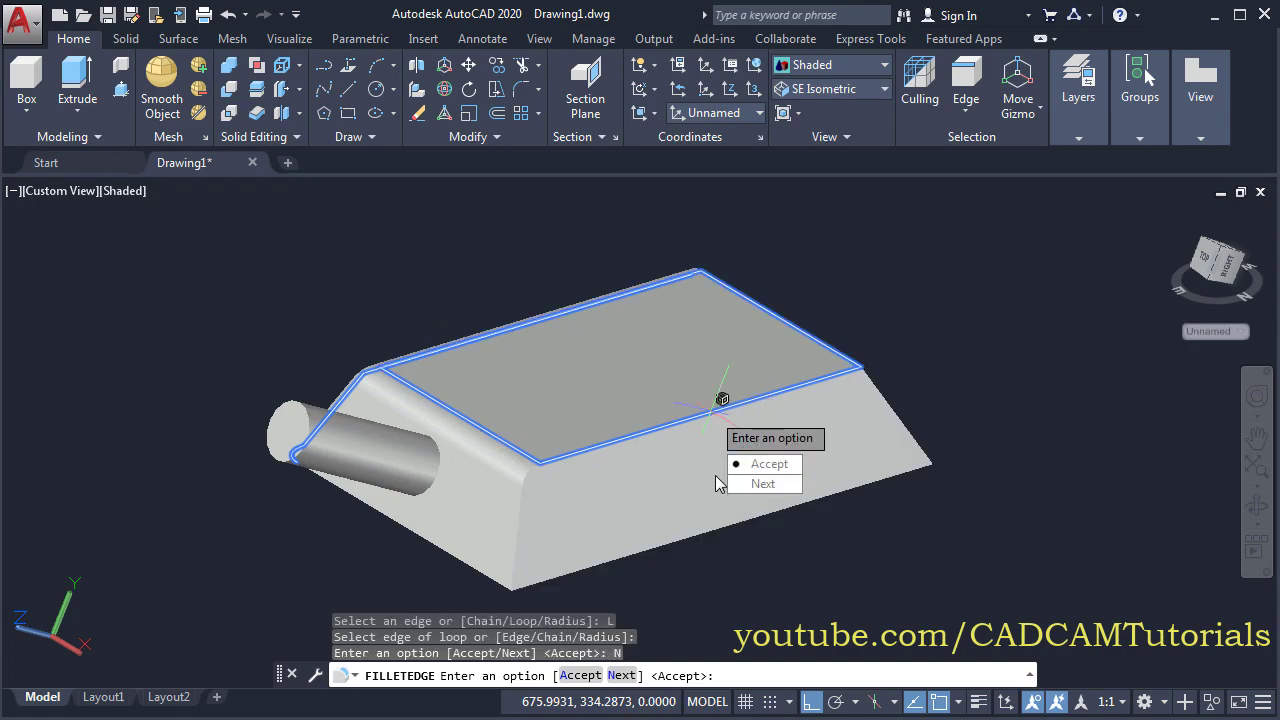
left_click(763, 484)
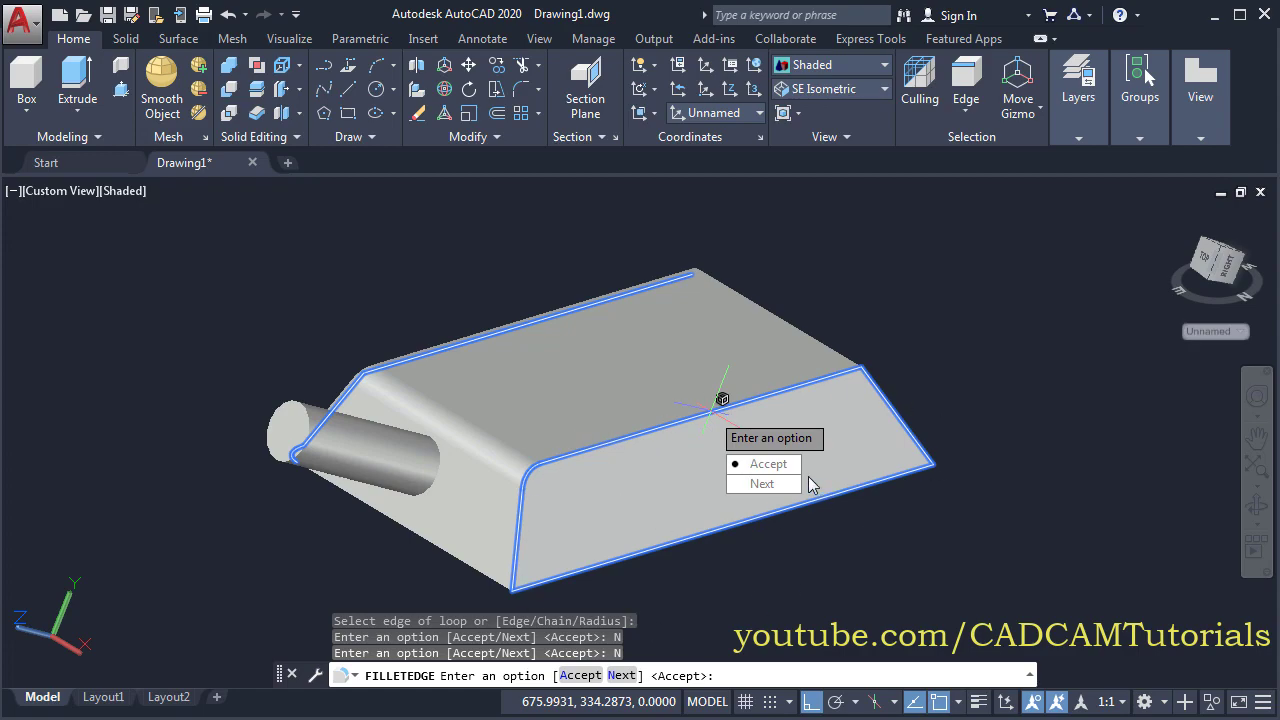
left_click(768, 464)
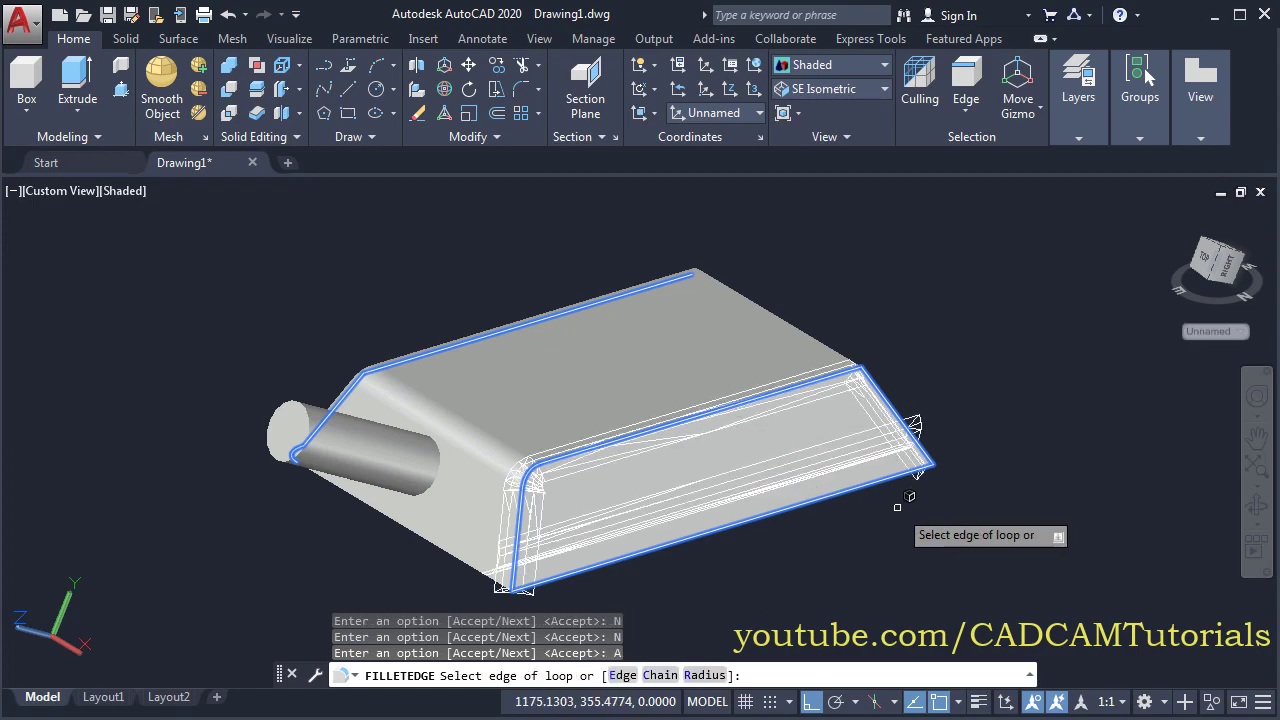
key("Return")
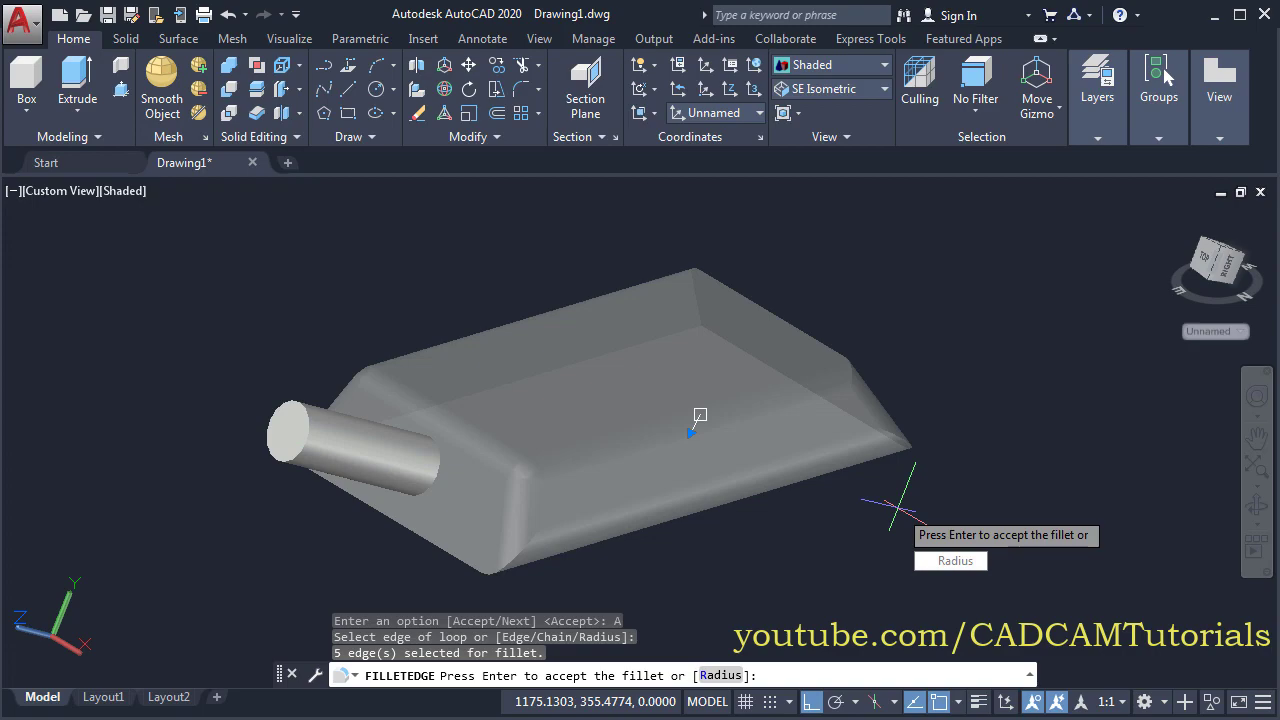
key("Return")
Select the filleted solid to inspect its grips from both ends, and turn on Solid History
mouse_move(820, 543)
middle_mouse_down("shift")
mouse_move(474, 534)
mouse_move(883, 491)
mouse_move(806, 503)
mouse_move(908, 401)
mouse_move(1040, 517)
mouse_move(1103, 514)
mouse_move(917, 523)
mouse_move(948, 558)
mouse_move(900, 566)
middle_mouse_up("shift")
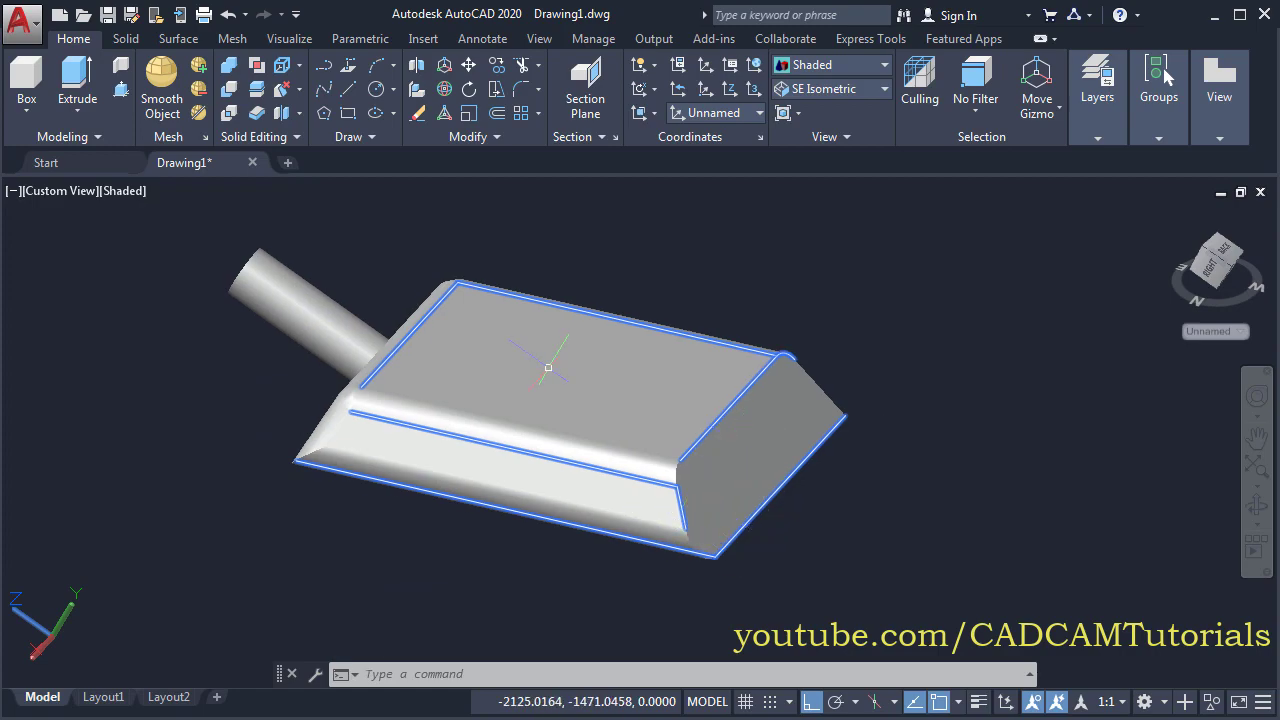
left_click(595, 388)
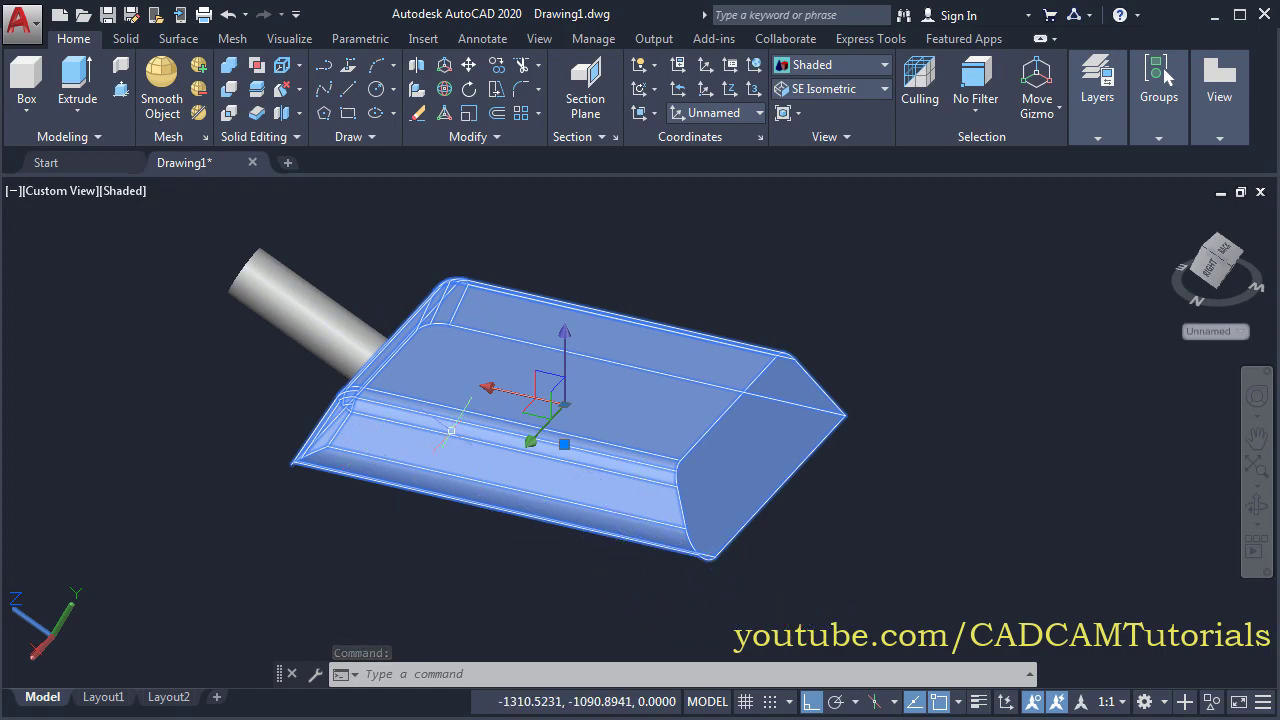
middle_click_drag(420, 509, 679, 483, "shift")
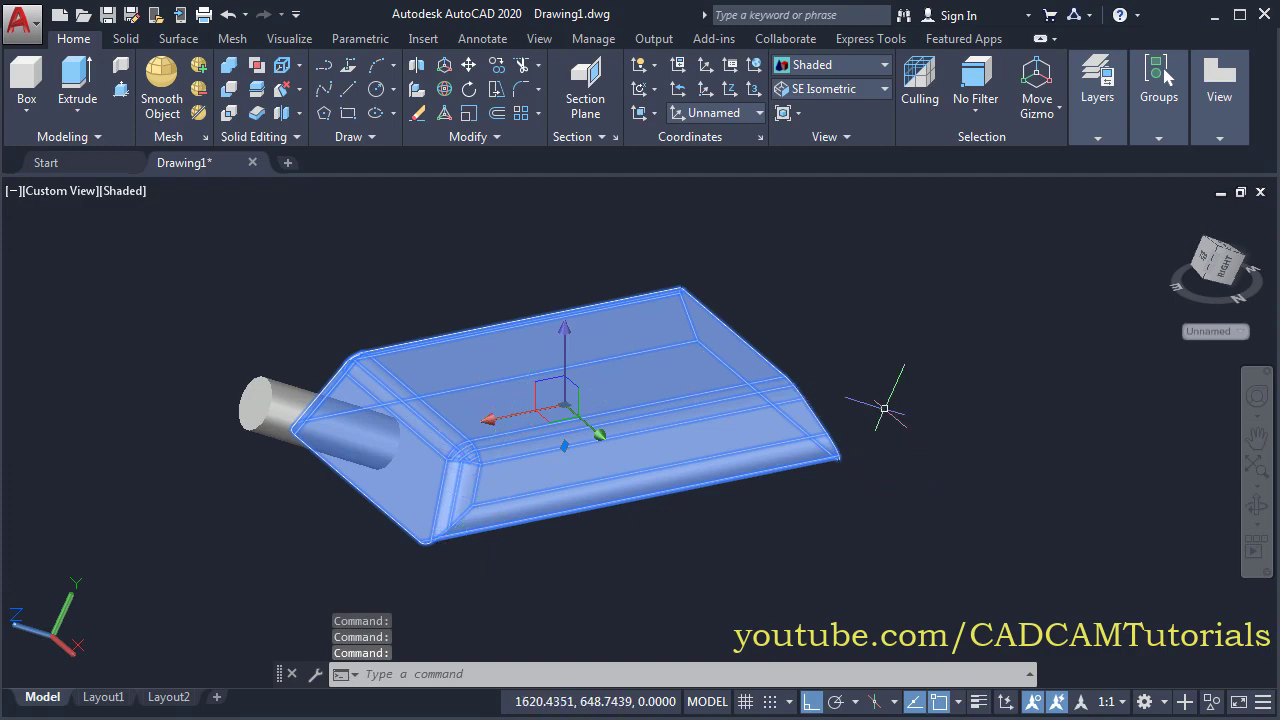
middle_click_drag(715, 486, 560, 490, "shift")
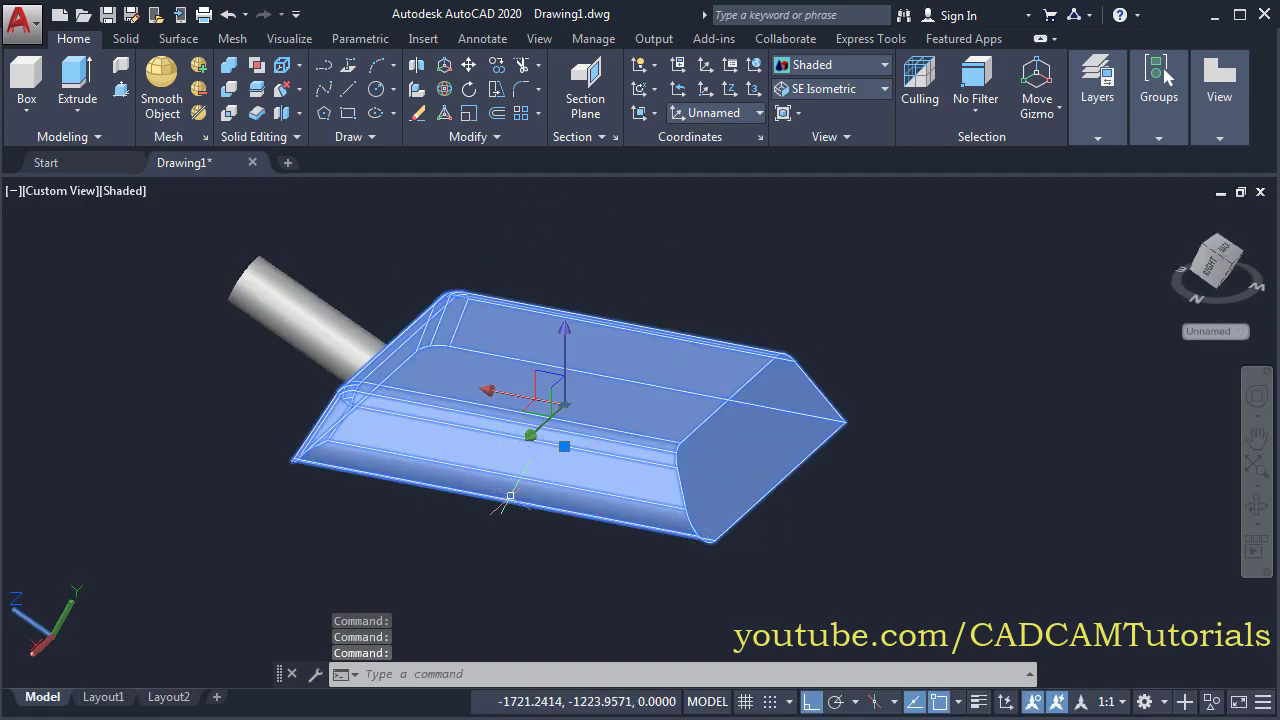
middle_click_drag(491, 523, 582, 545, "shift")
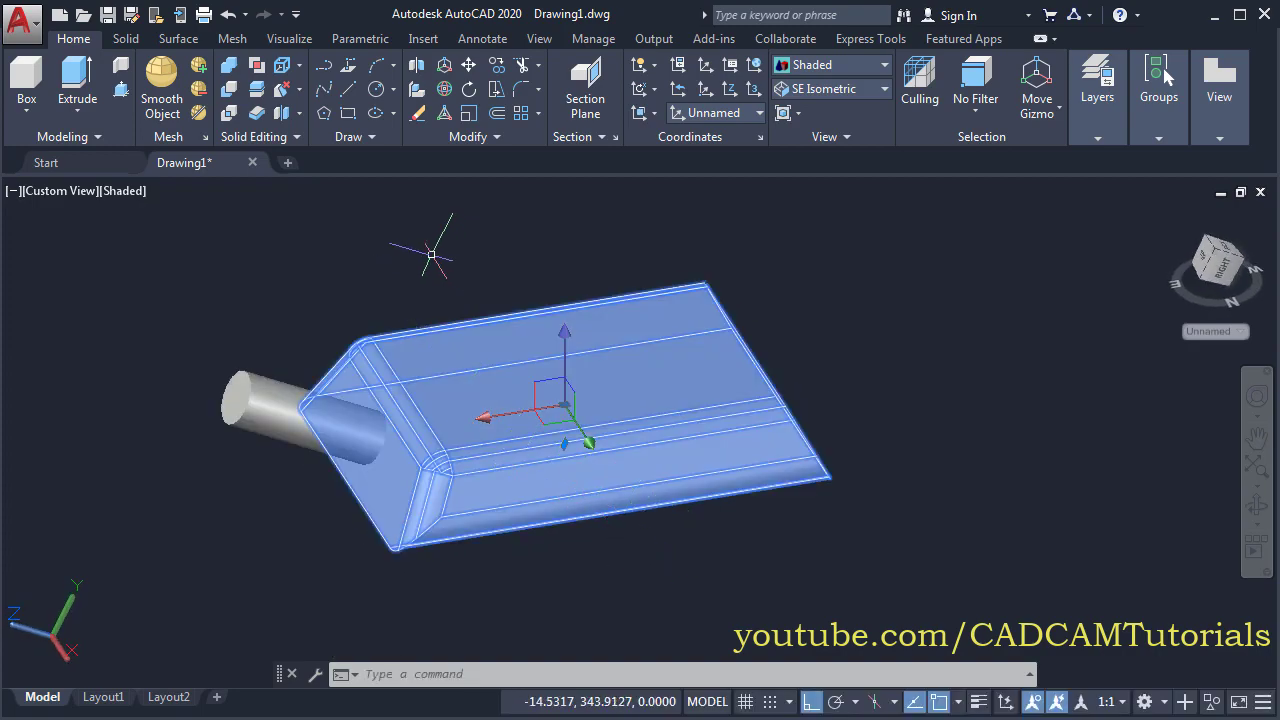
left_click(126, 39)
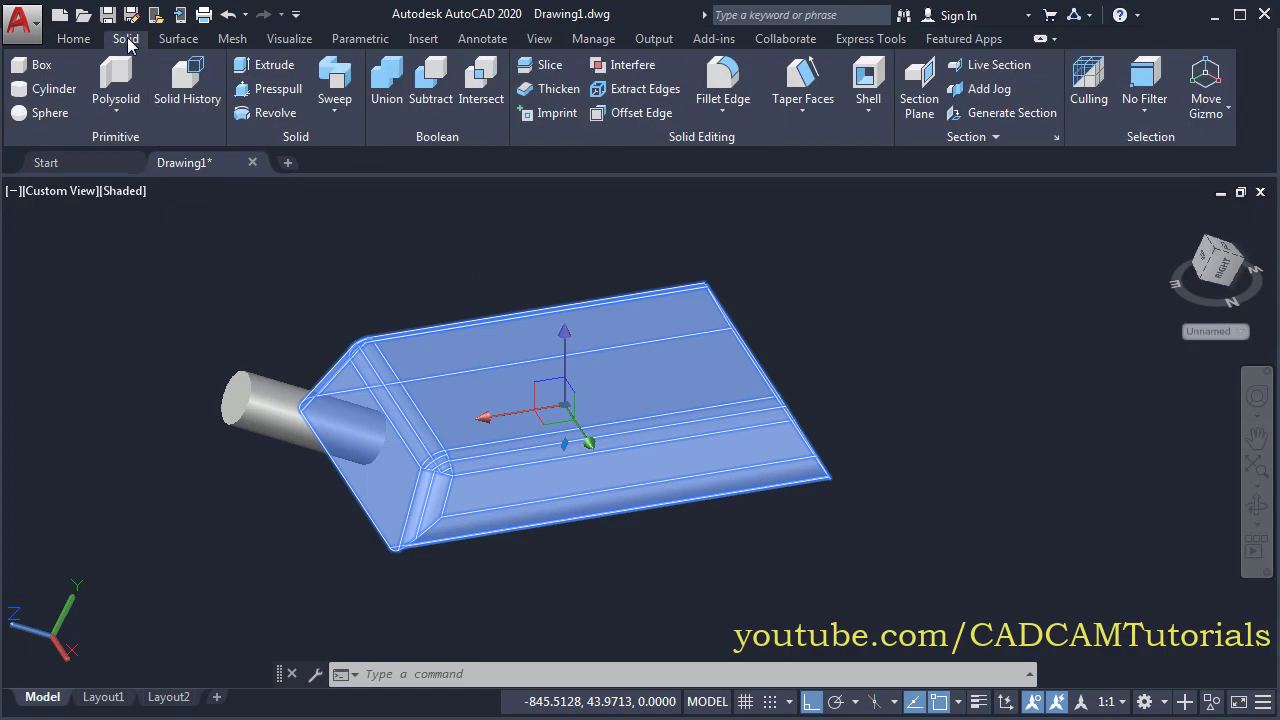
left_click(186, 105)
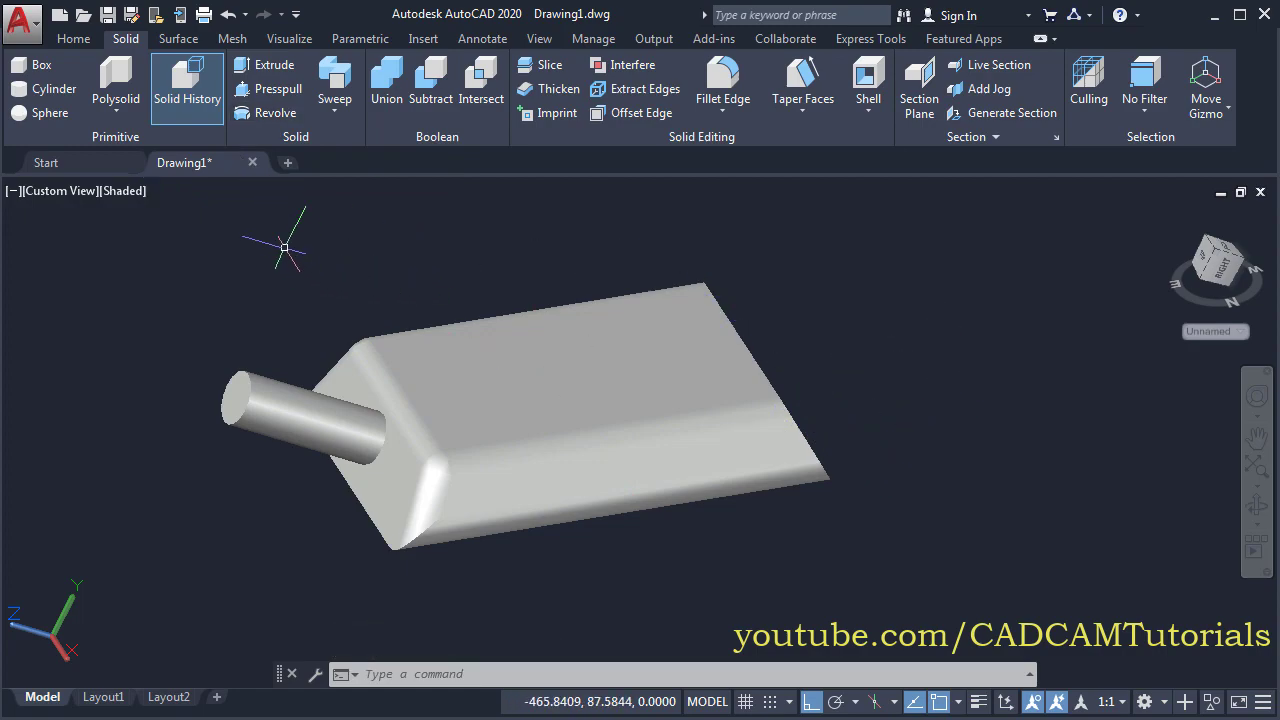
left_click(73, 40)
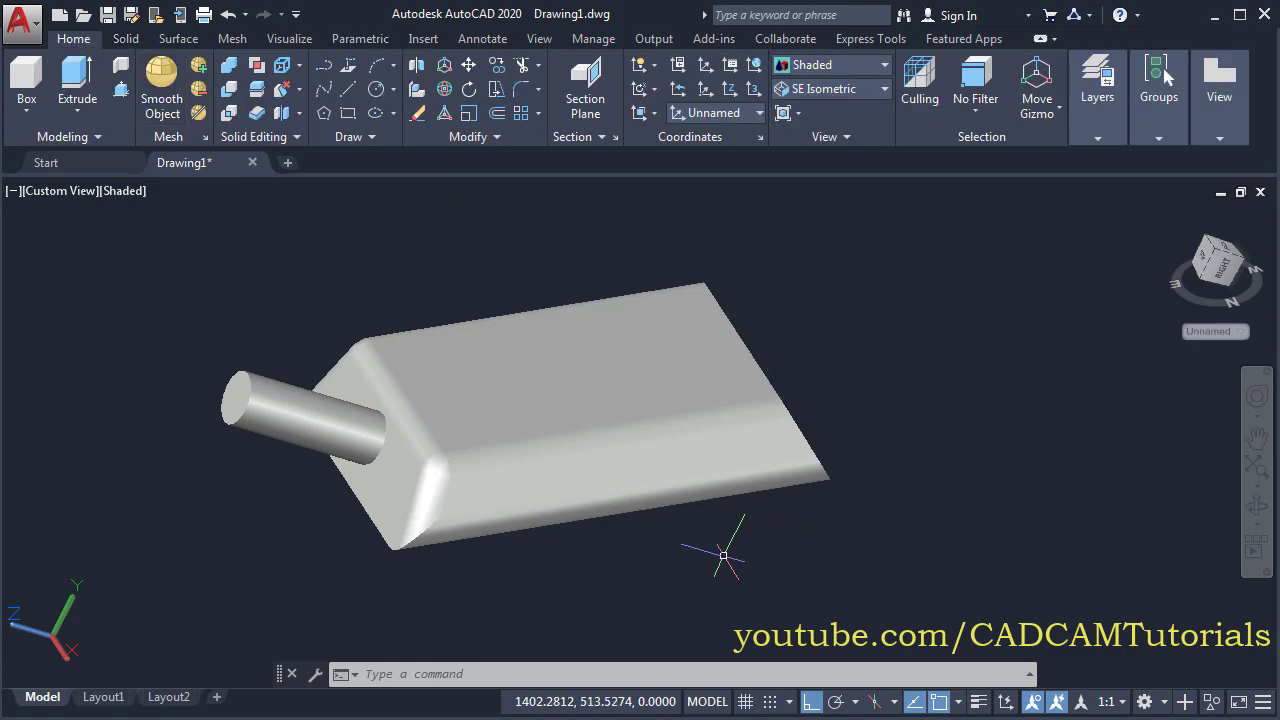
Erase the filleted solid together with its projecting cylinder
key("Return")
left_click(675, 610)
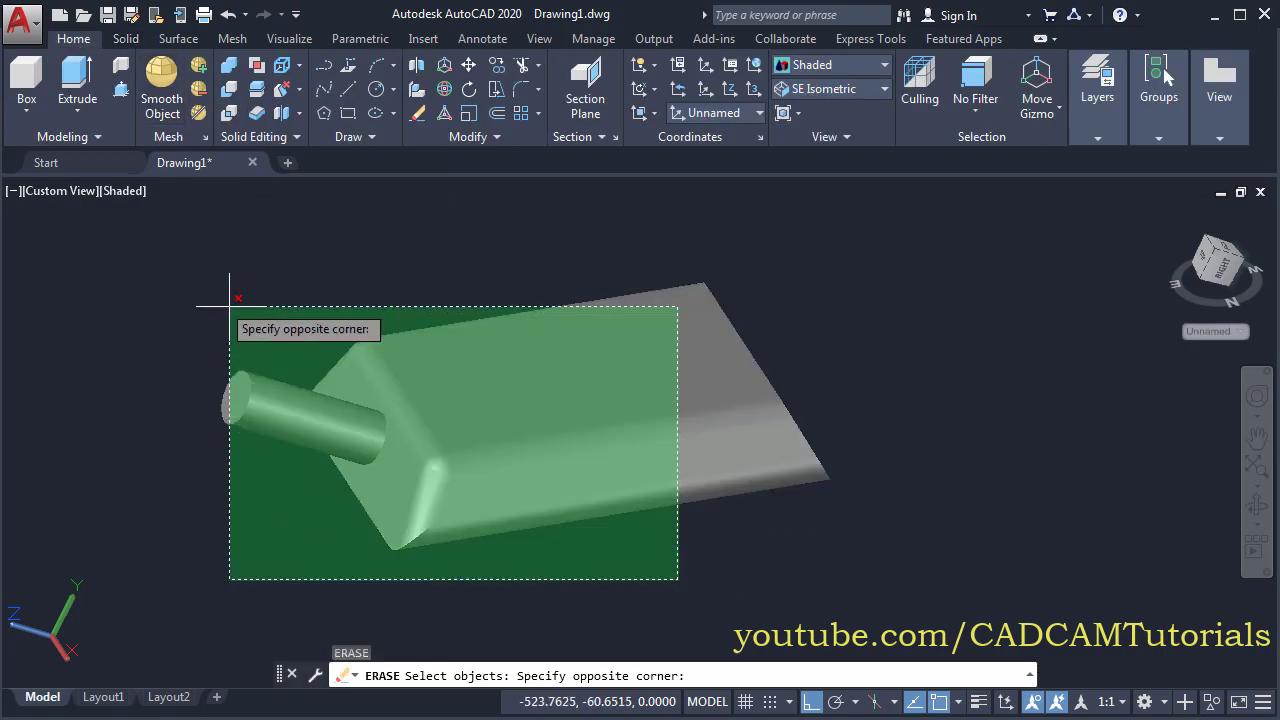
left_click(214, 294)
key("Return")
Reset the coordinate system to World and the view to SE Isometric
left_click(720, 113)
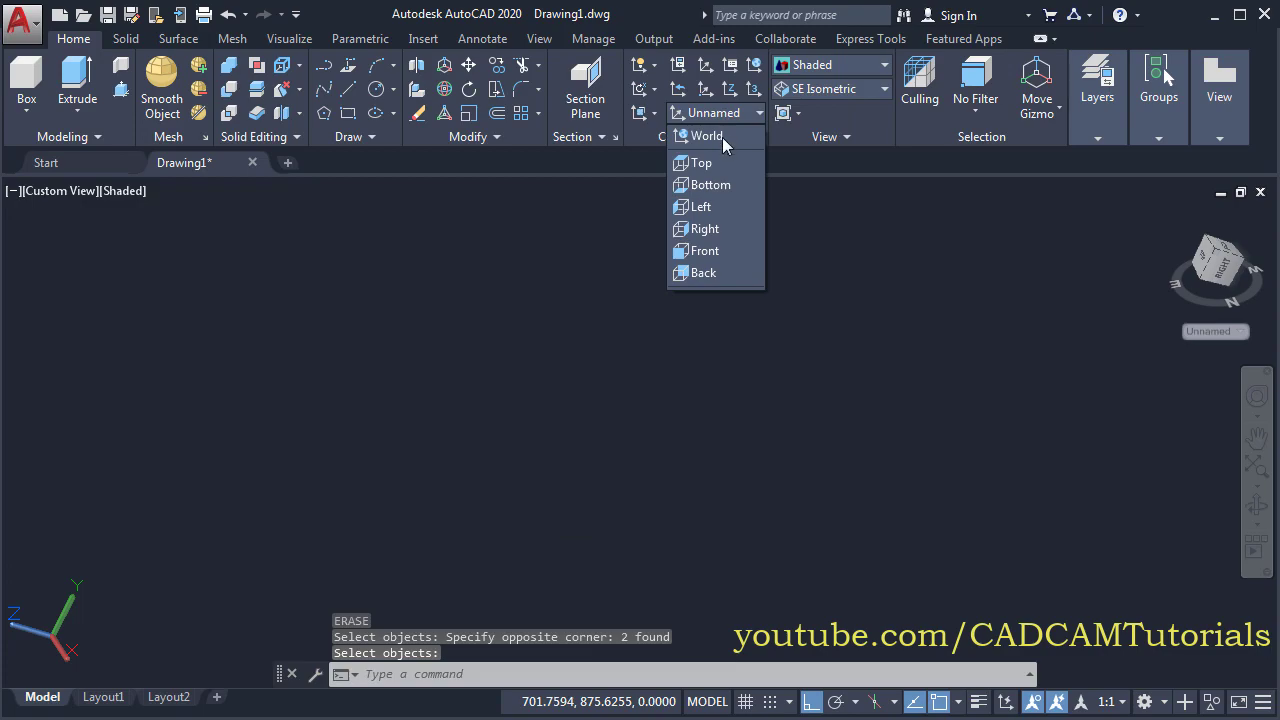
left_click(713, 140)
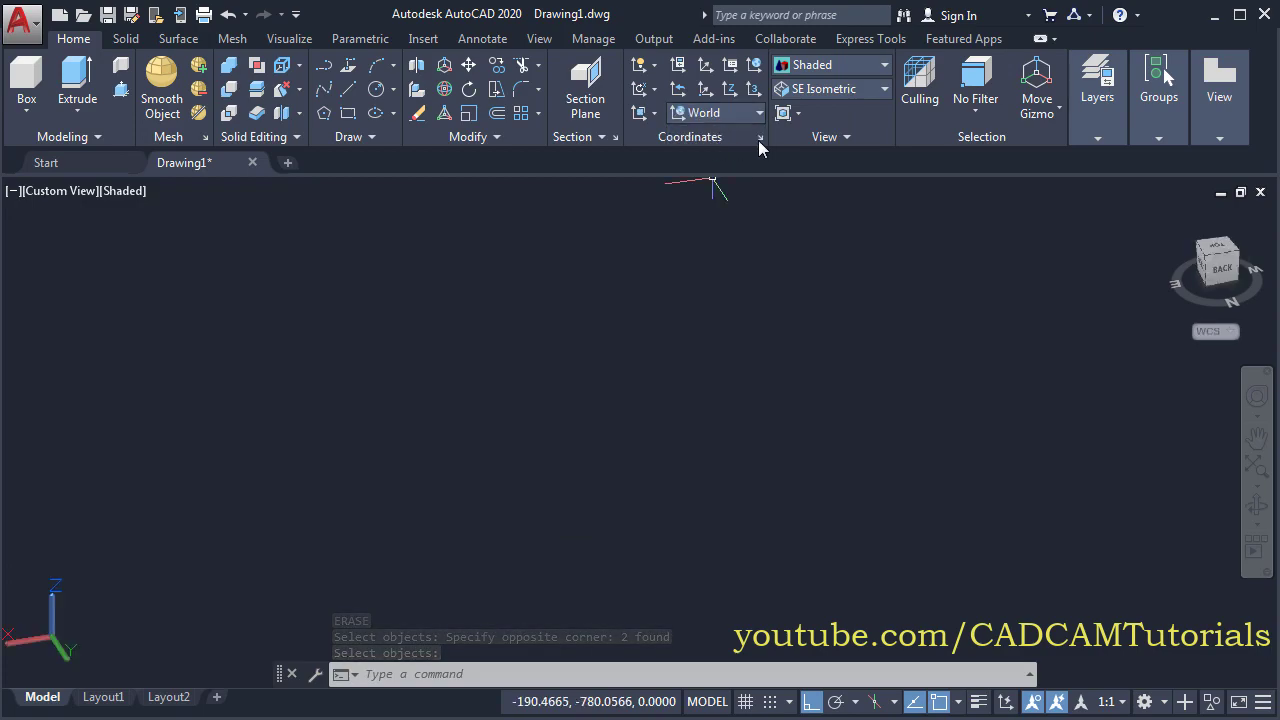
left_click(826, 92)
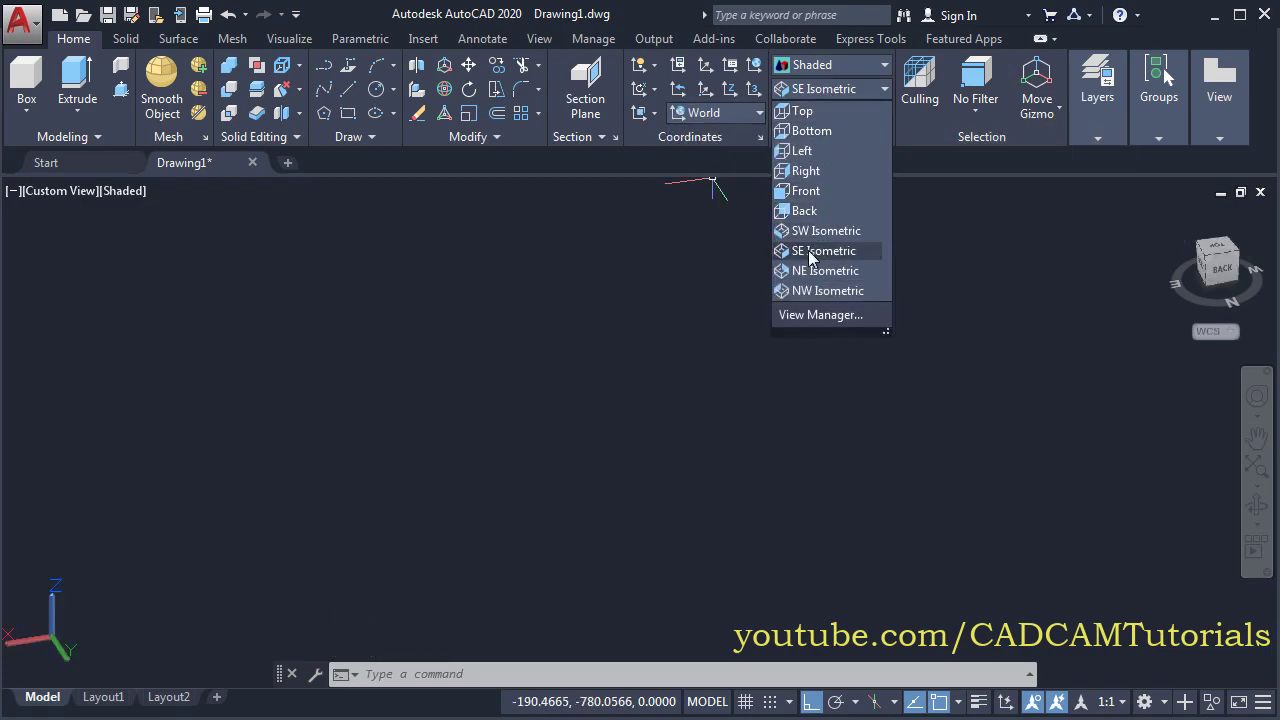
left_click(818, 249)
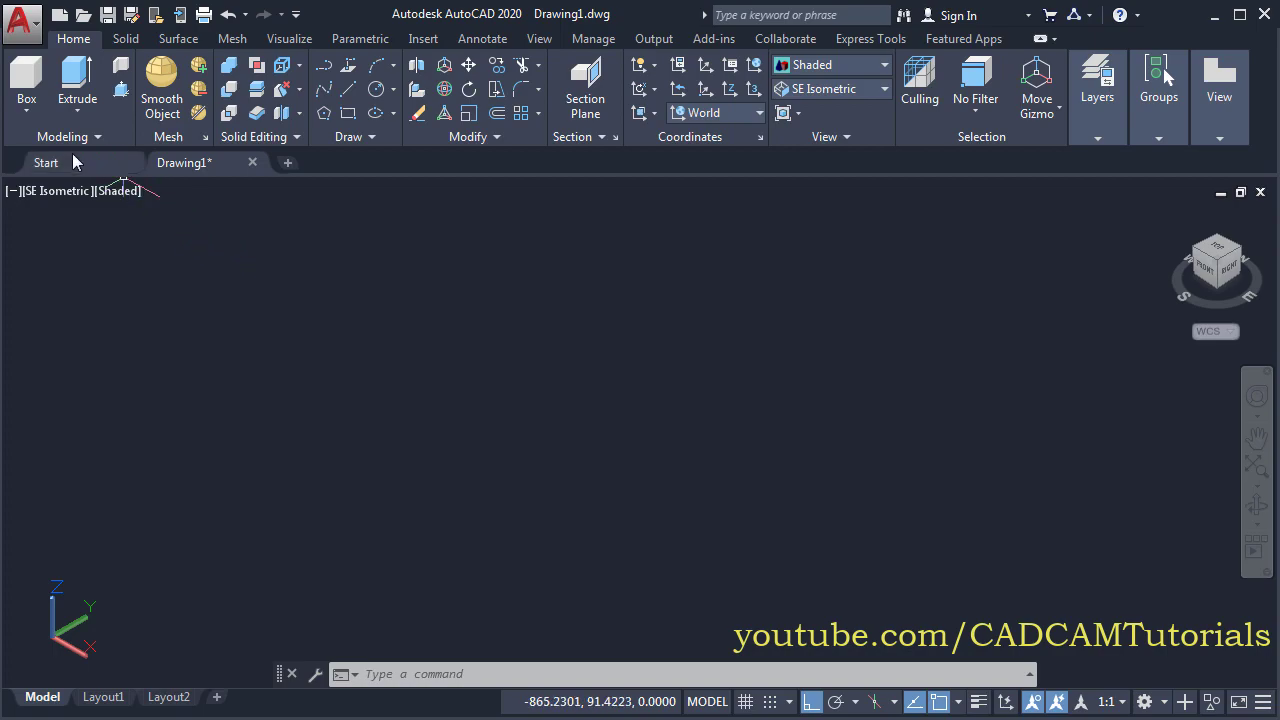
Create a box 500 long, 400 wide and 200 high from a freely picked first corner
left_click(27, 80)
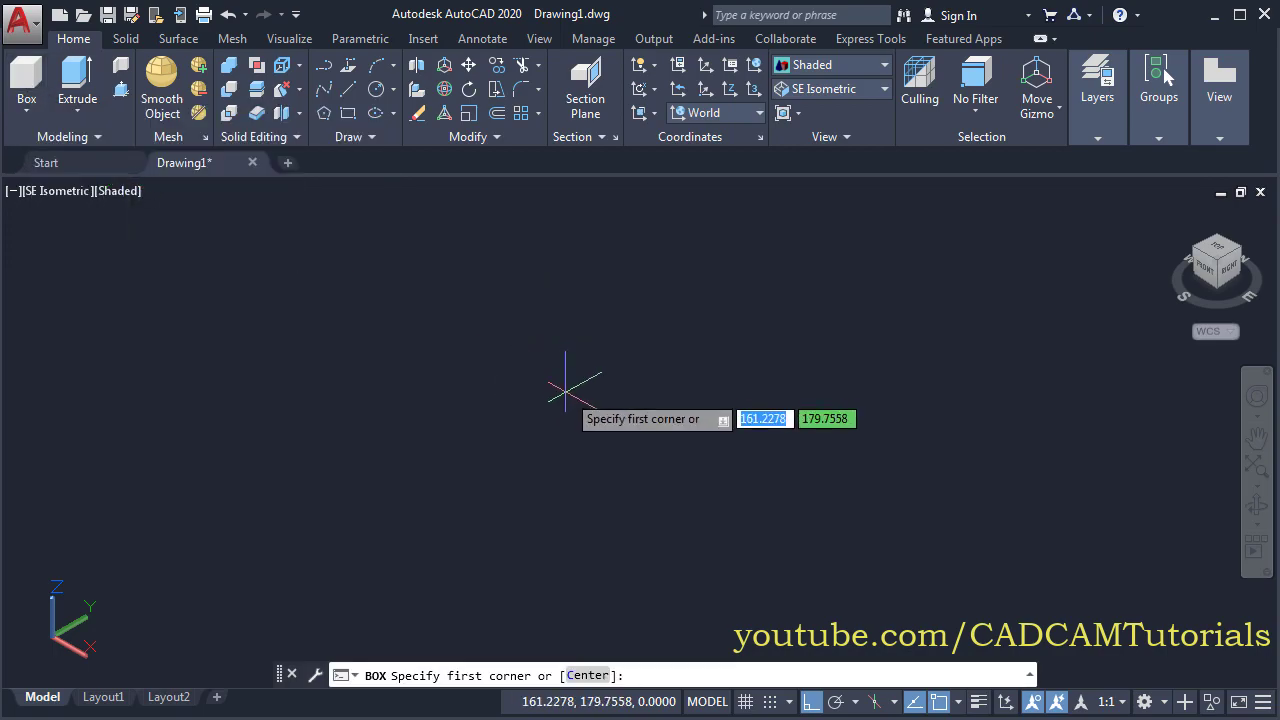
left_click(472, 451)
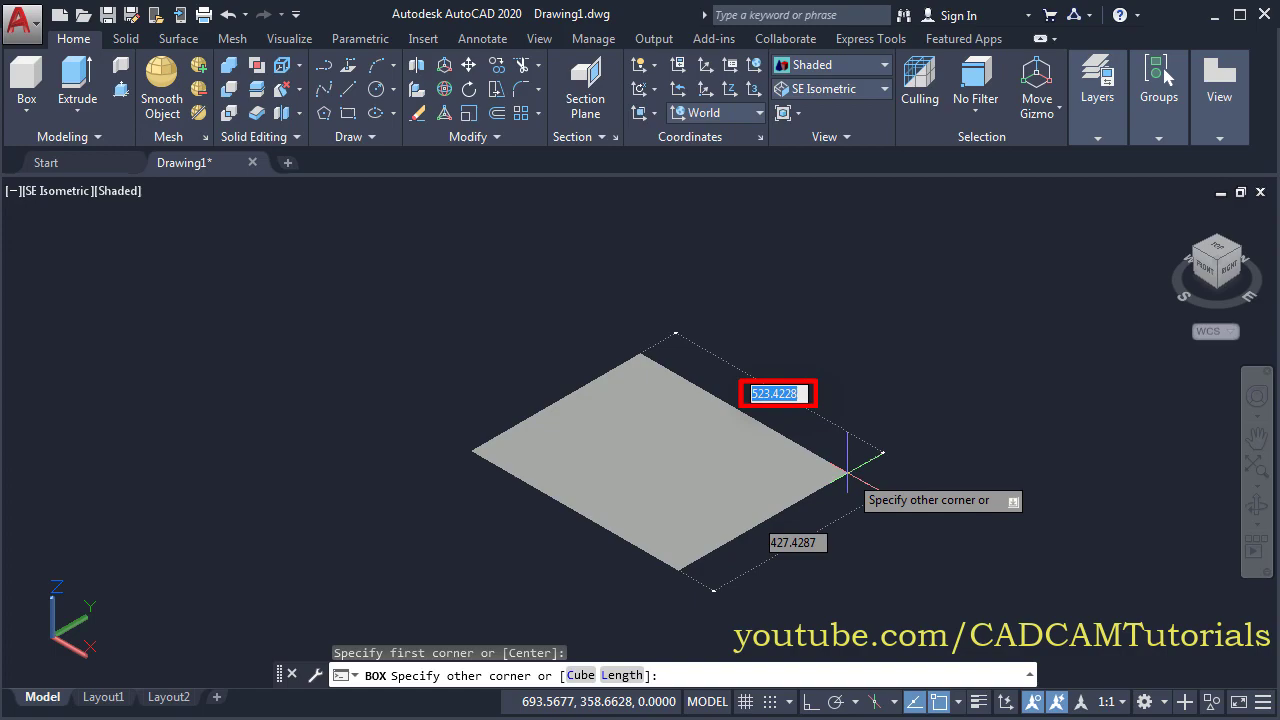
type("50")
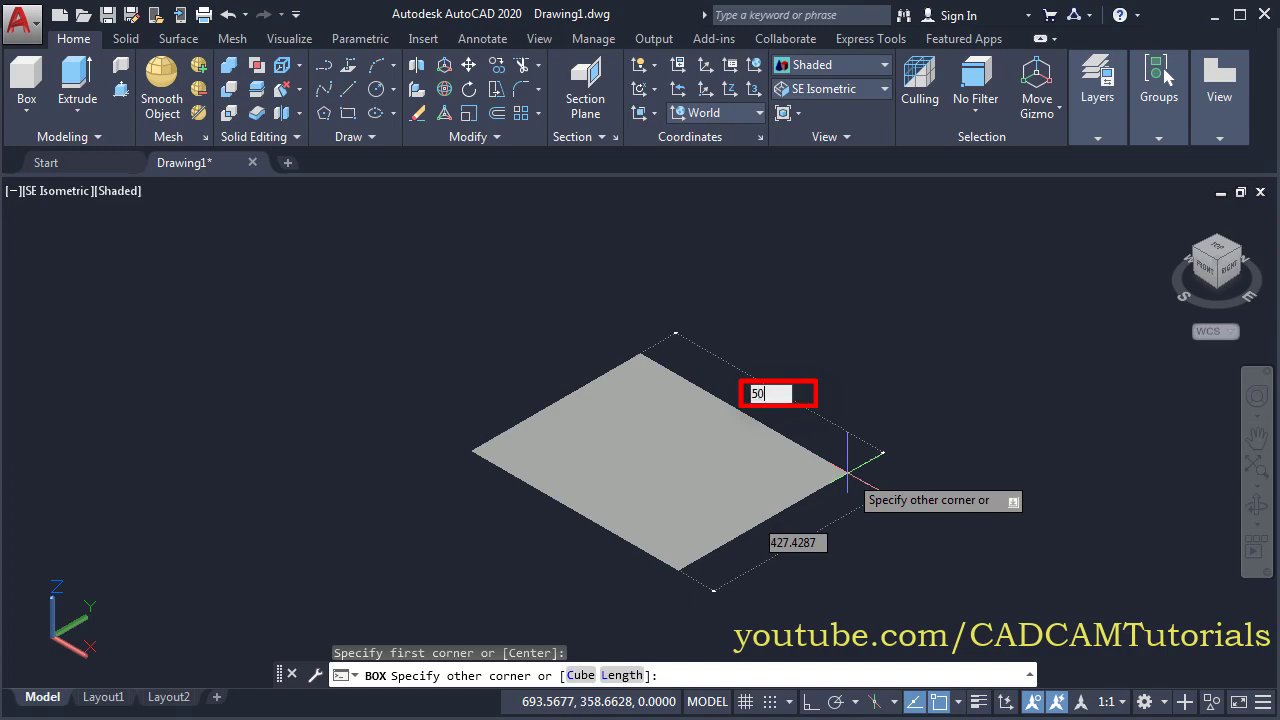
type("0")
key("Tab")
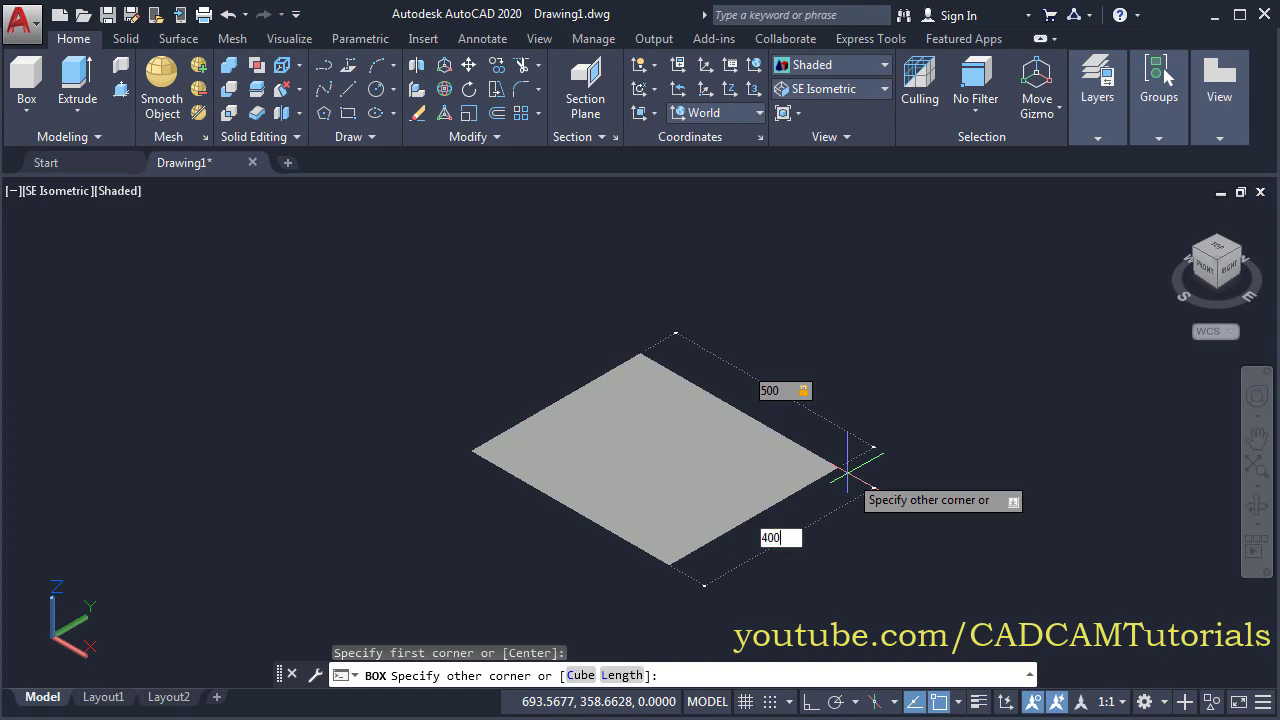
key("Return")
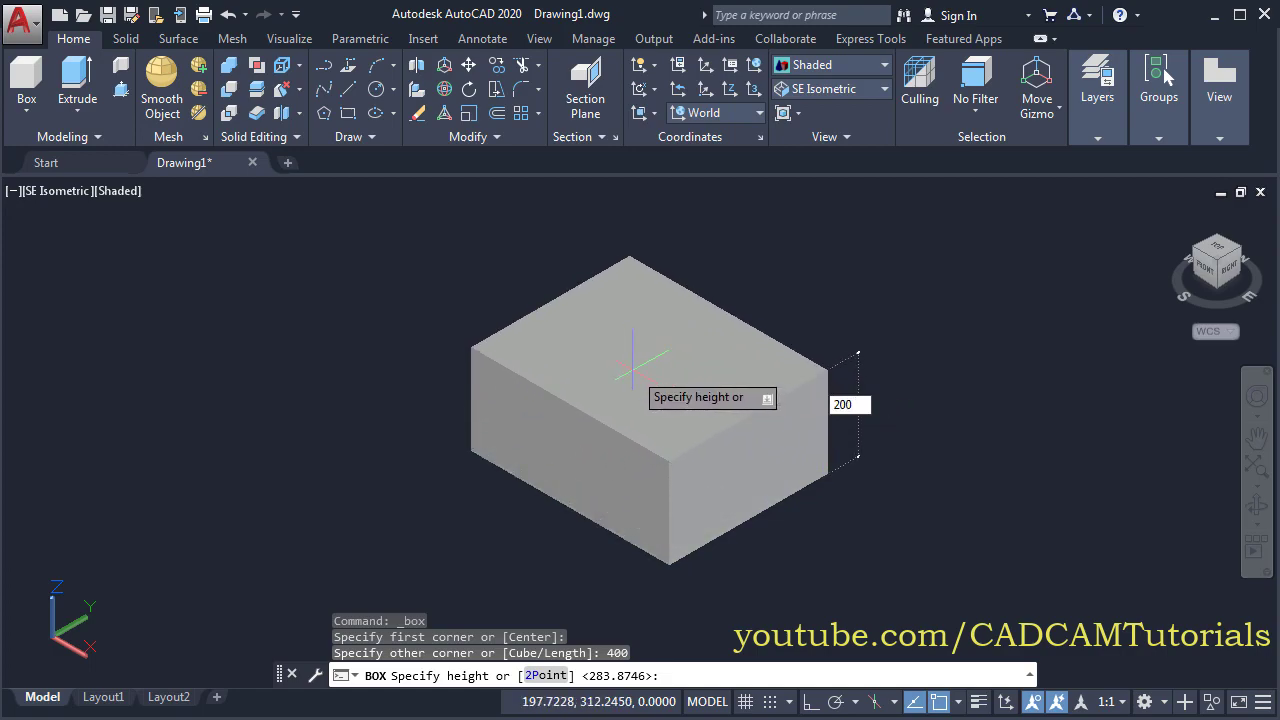
type("200")
key("Return")
Stretch the box's two front-facing sides slightly outward by their base edge grips, setting the distances freehand
left_click(694, 420)
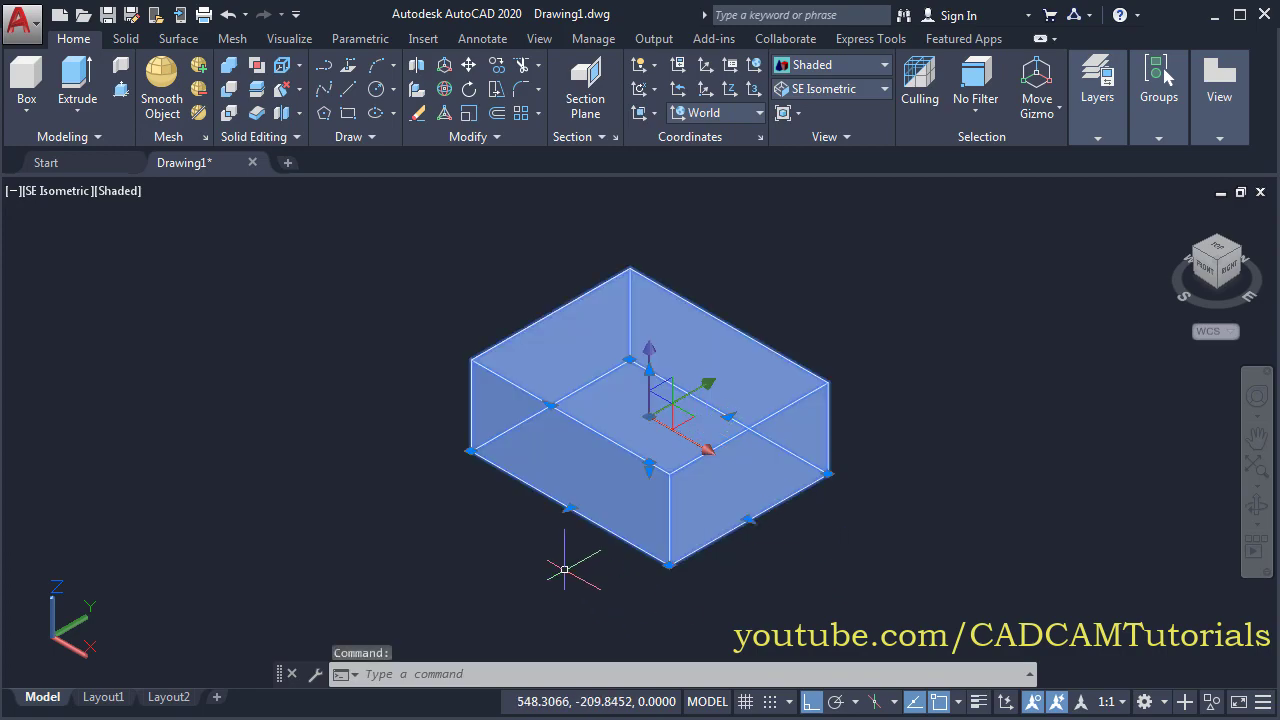
left_click(569, 508)
left_click(547, 521)
left_click(748, 520)
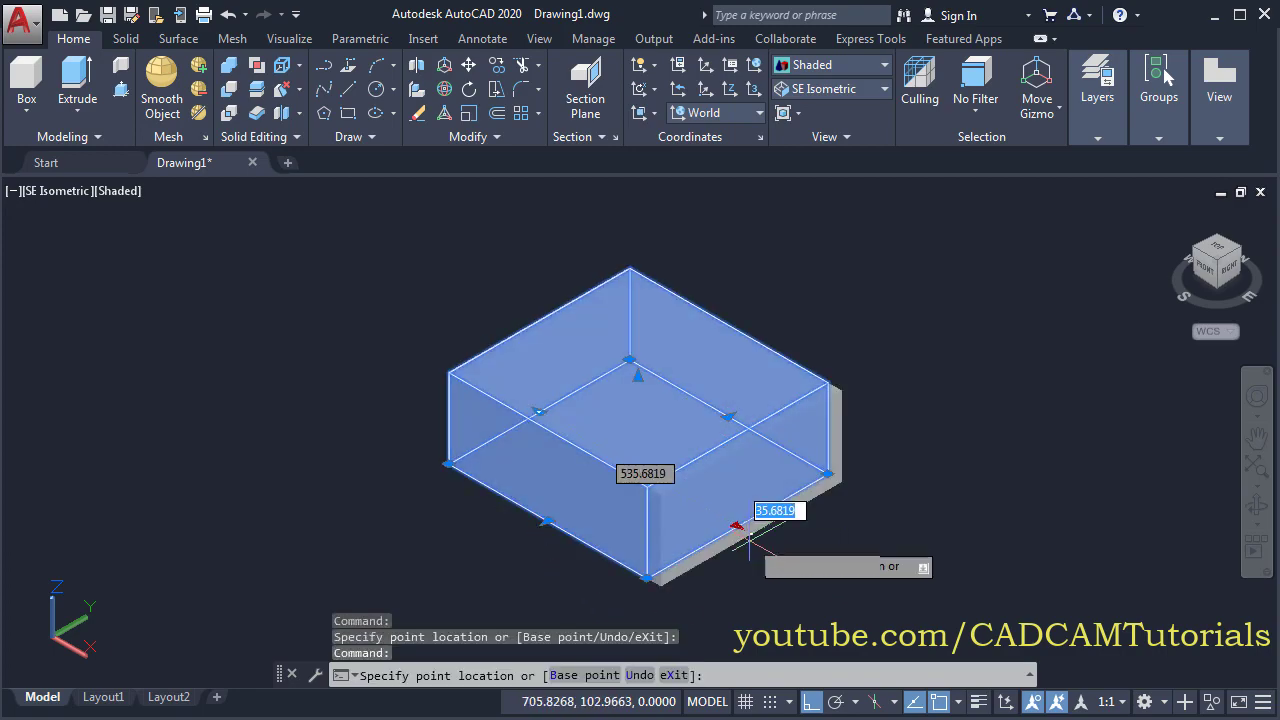
left_click(752, 543)
left_click(629, 360)
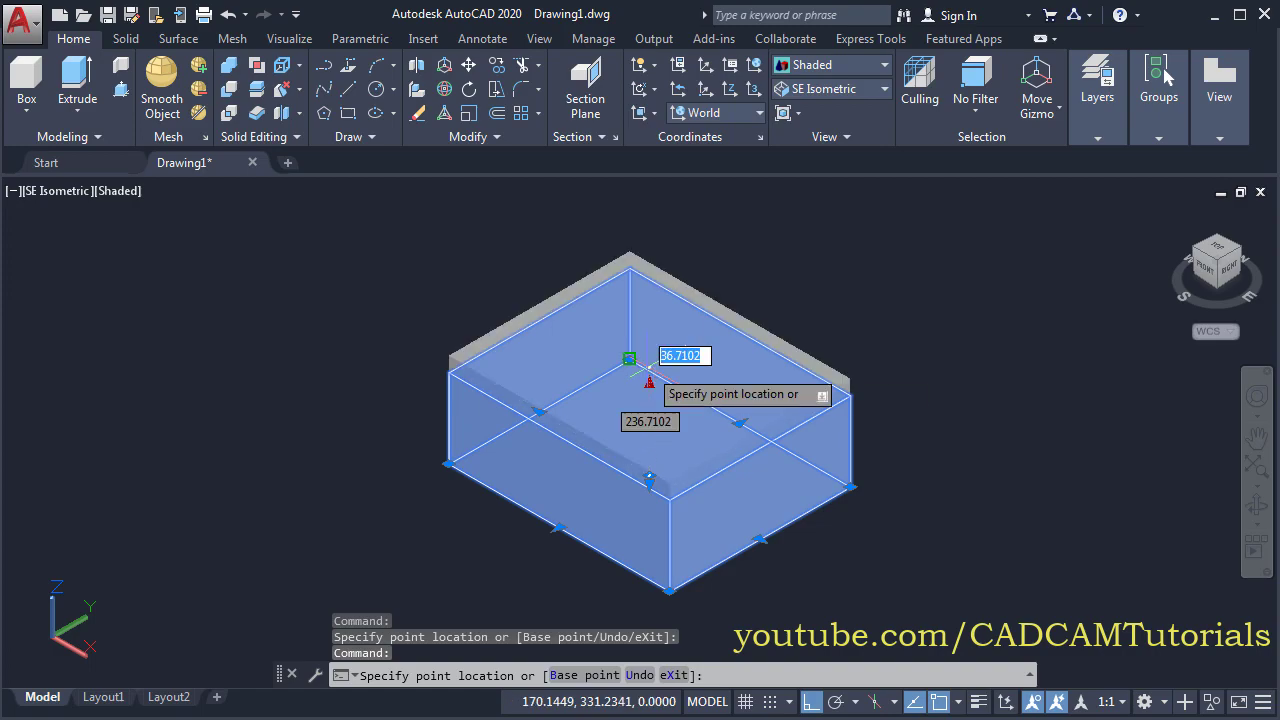
key("Escape")
key("Escape")
key("Escape")
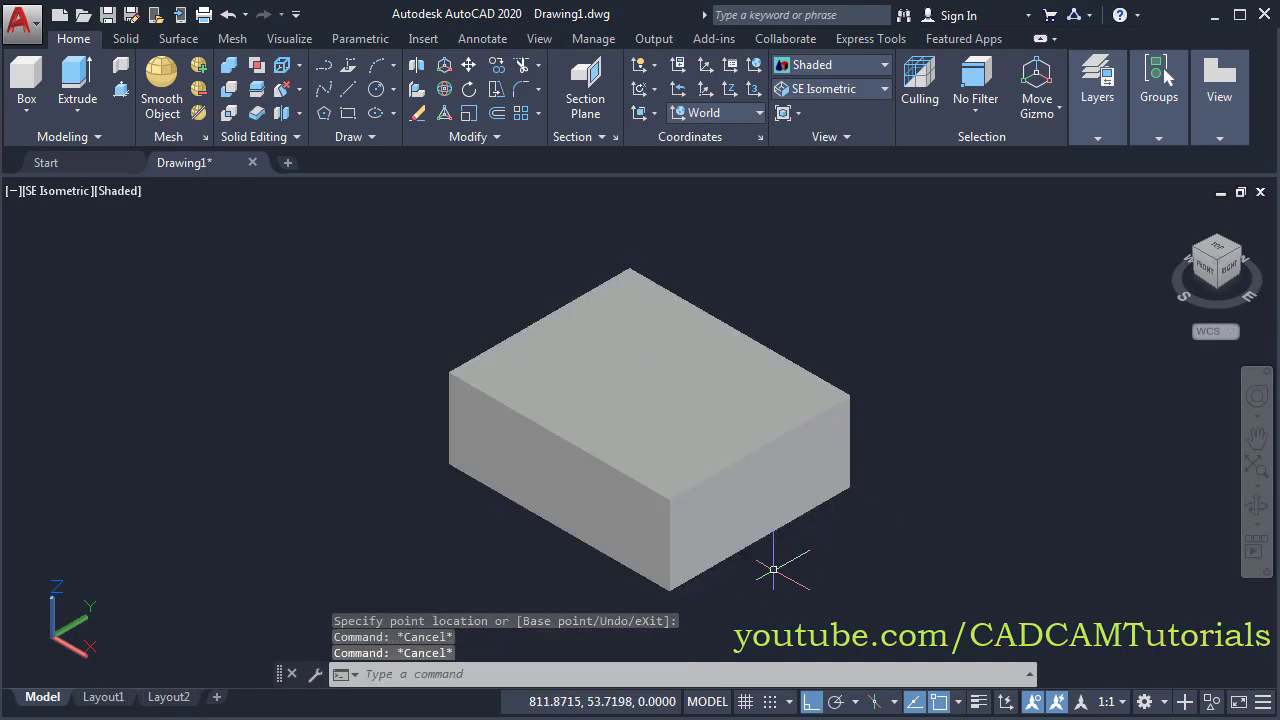
Chamfer the box's front vertical corner edge using CHAMFEREDGE with both distances set to 100
middle_click_drag(826, 537, 582, 466)
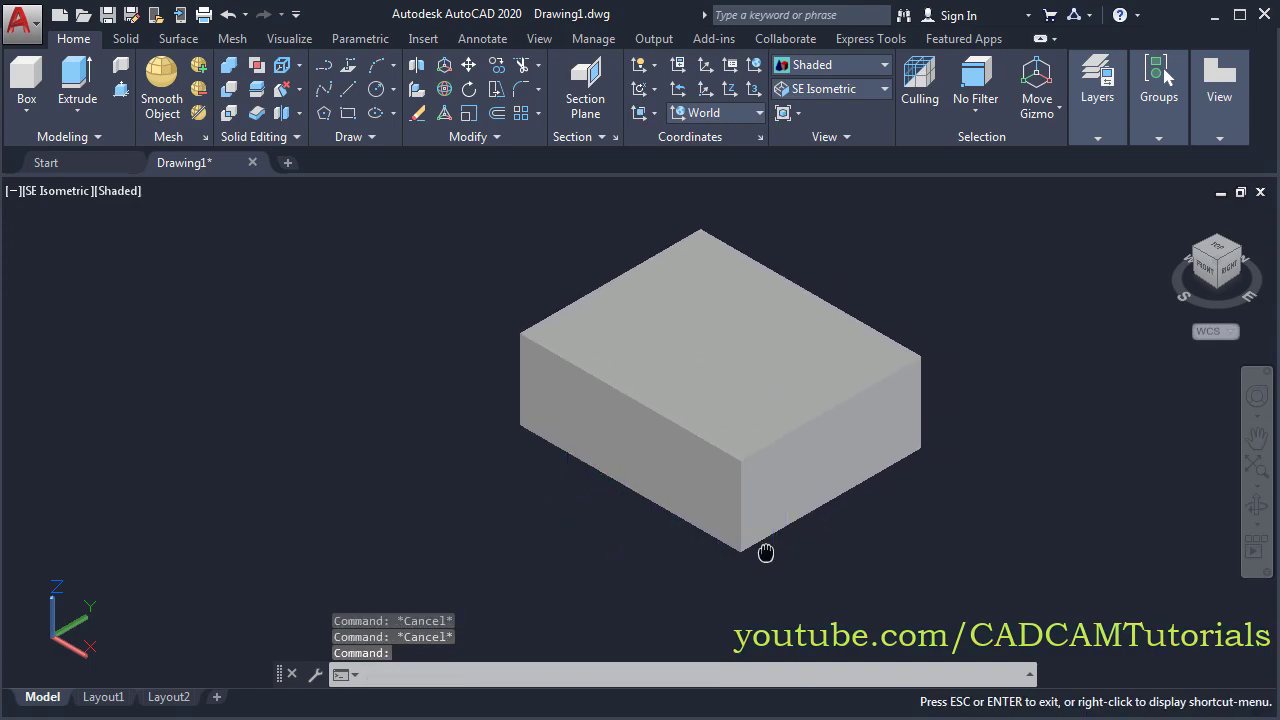
middle_click_drag(763, 551, 601, 523)
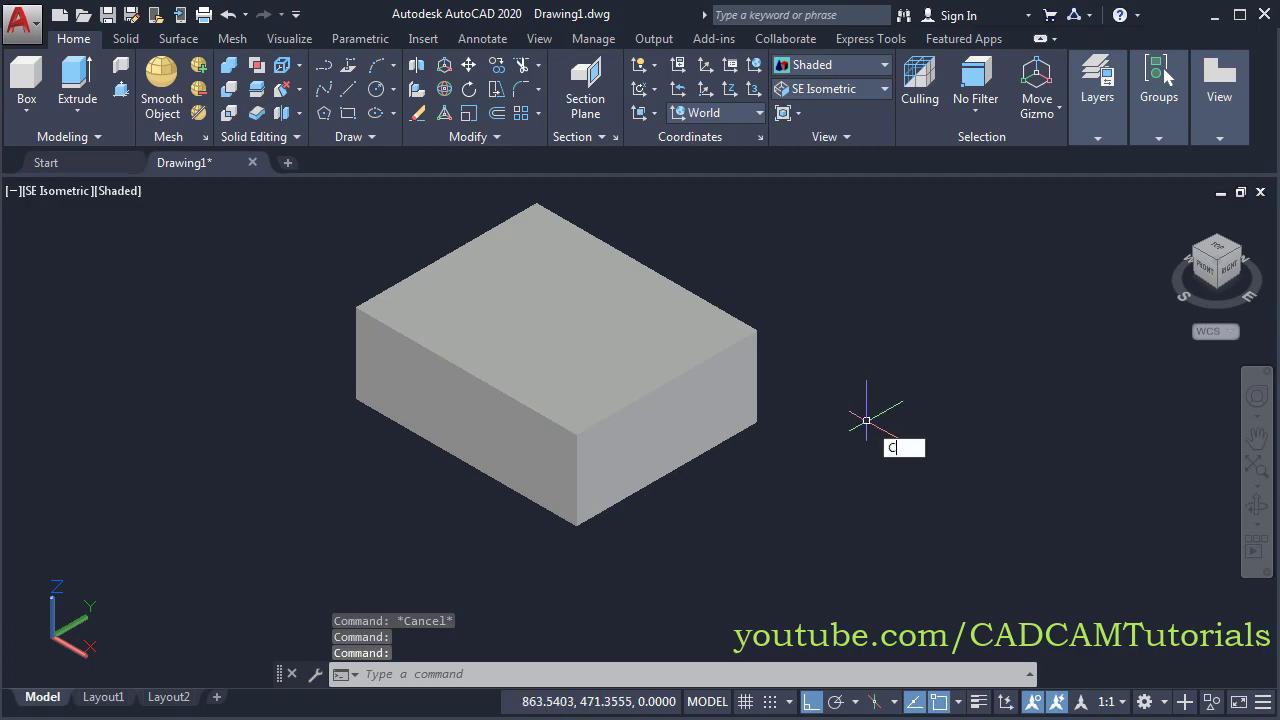
type("A")
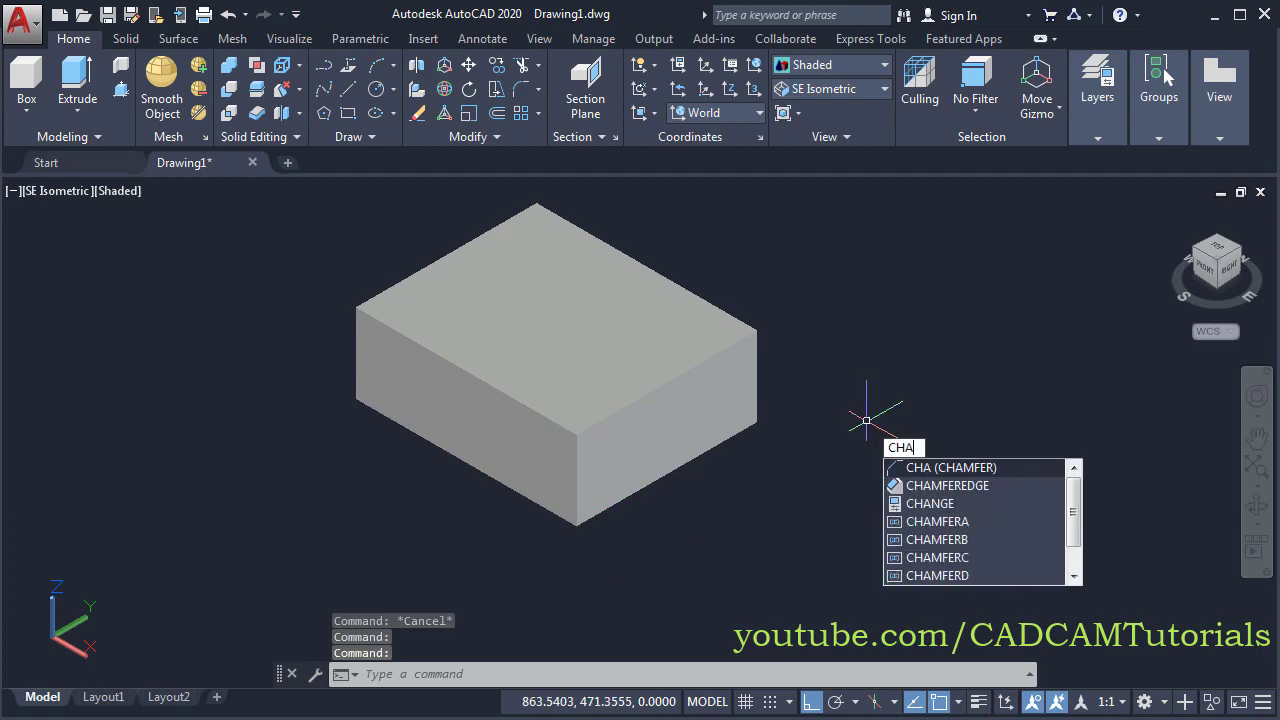
key("Down")
key("Return")
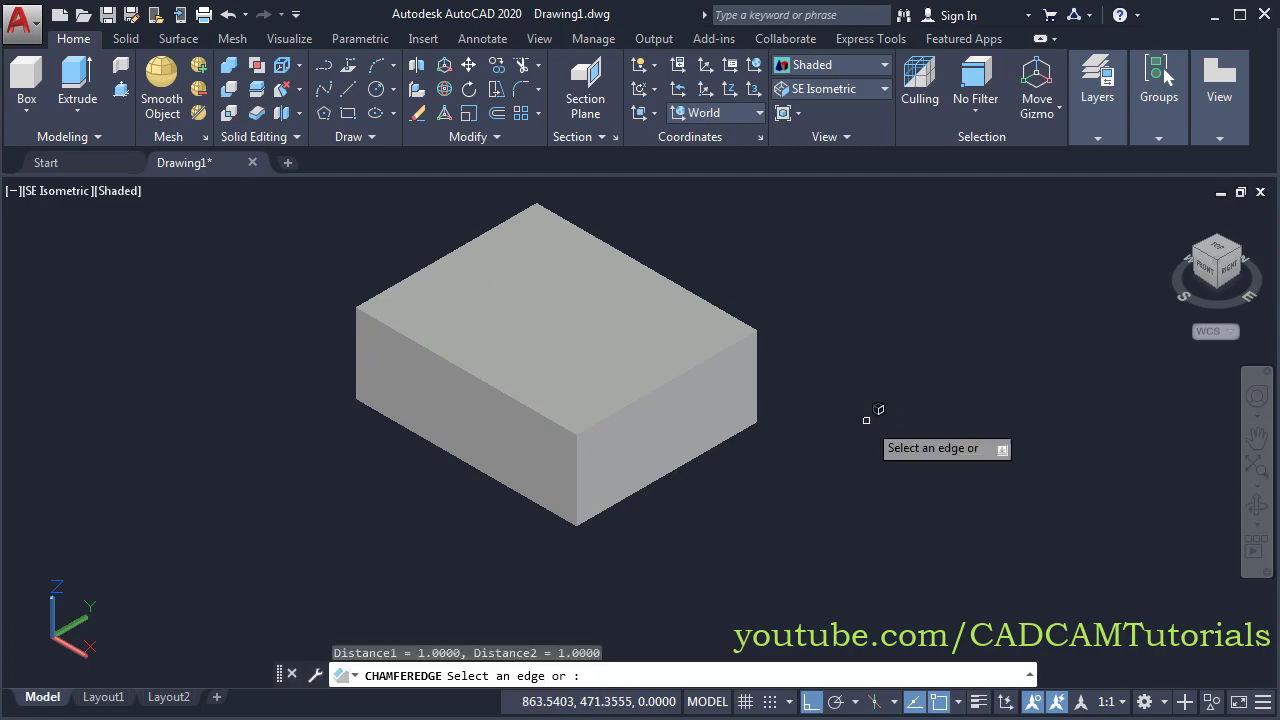
left_click(578, 466)
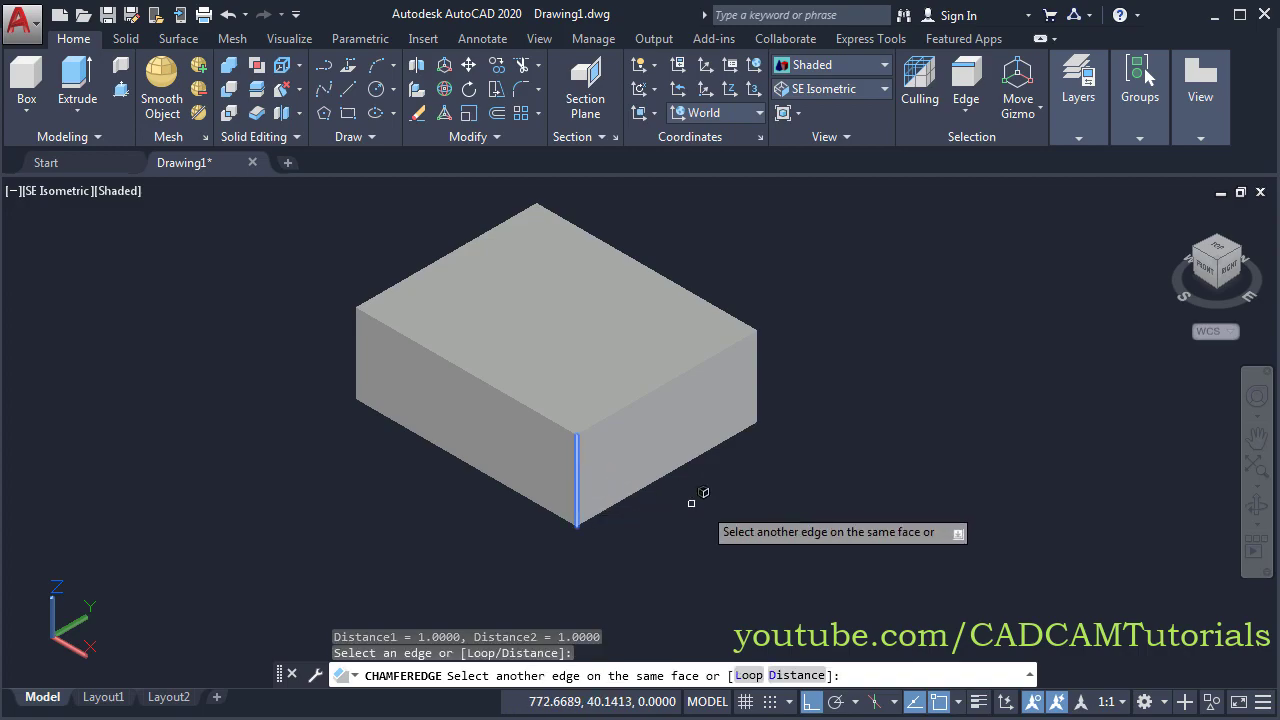
key("Return")
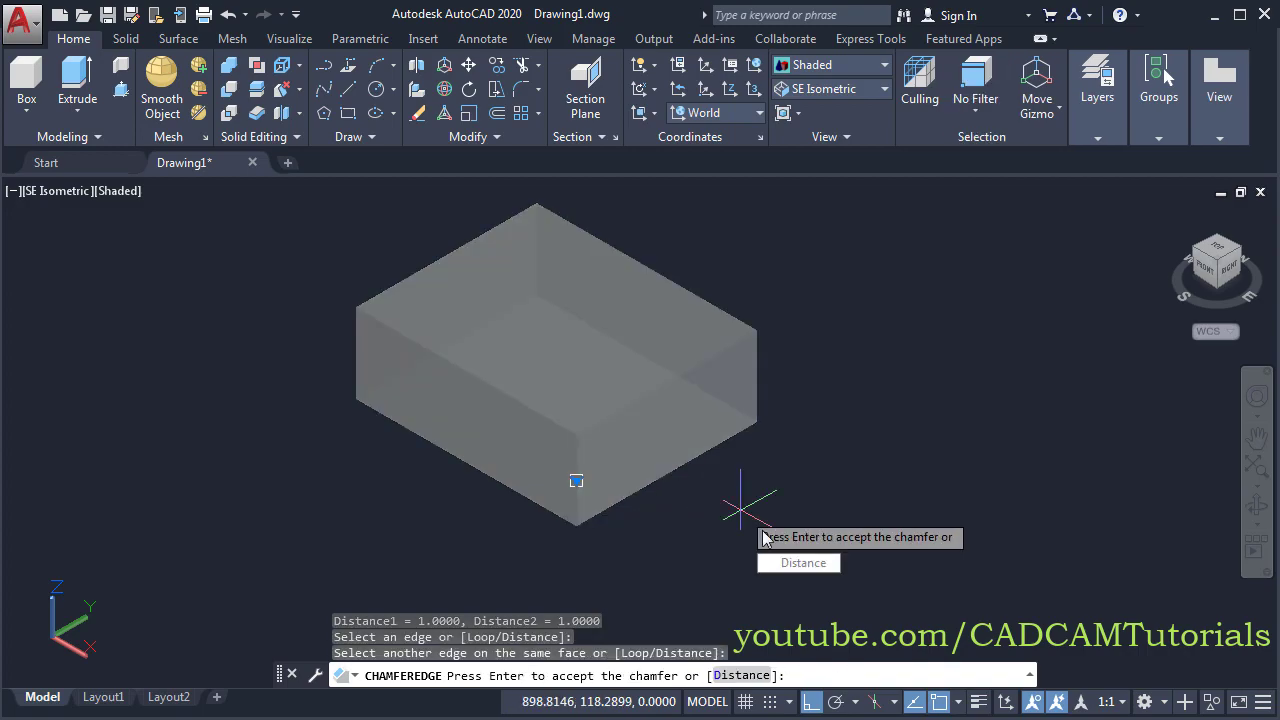
left_click(806, 564)
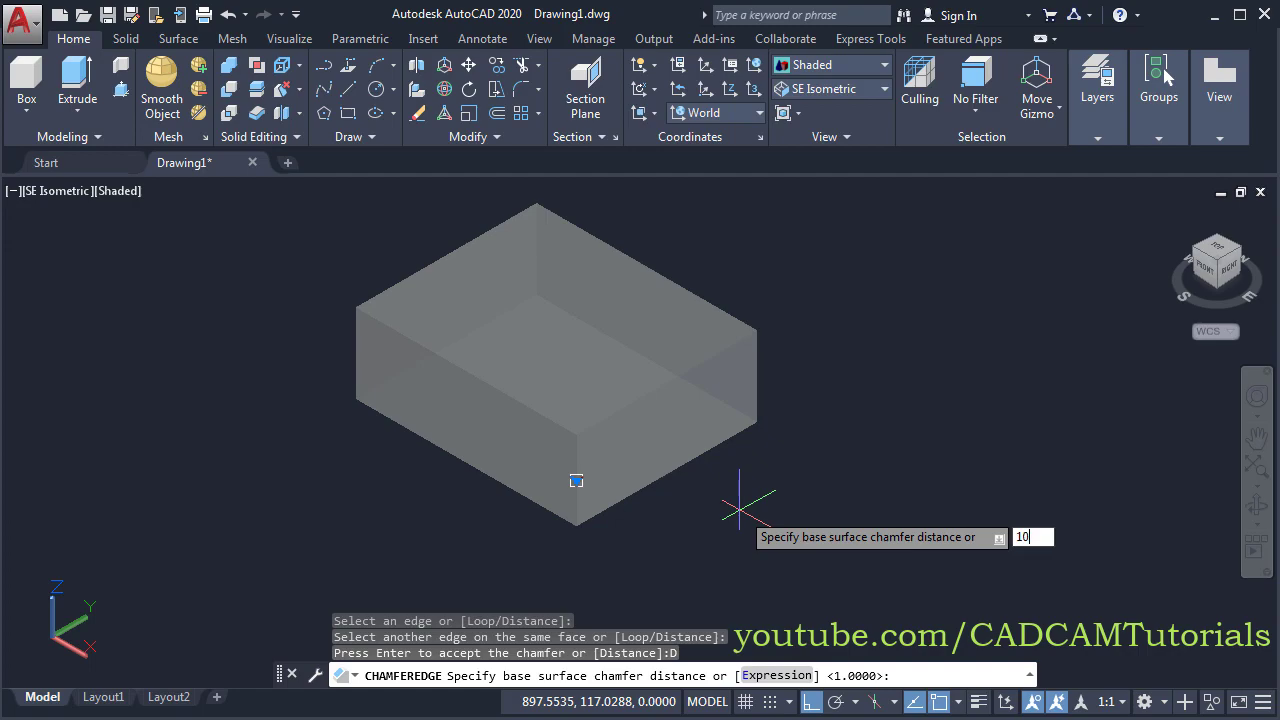
type("100")
key("Return")
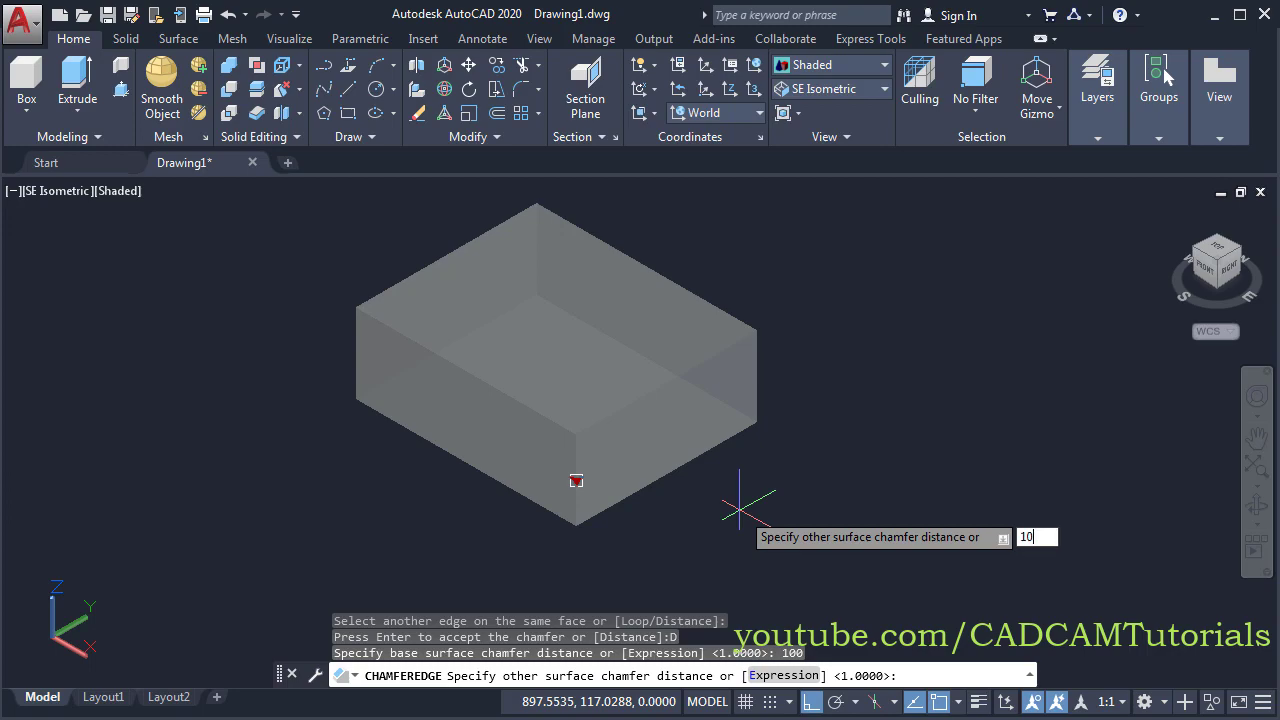
key("Return")
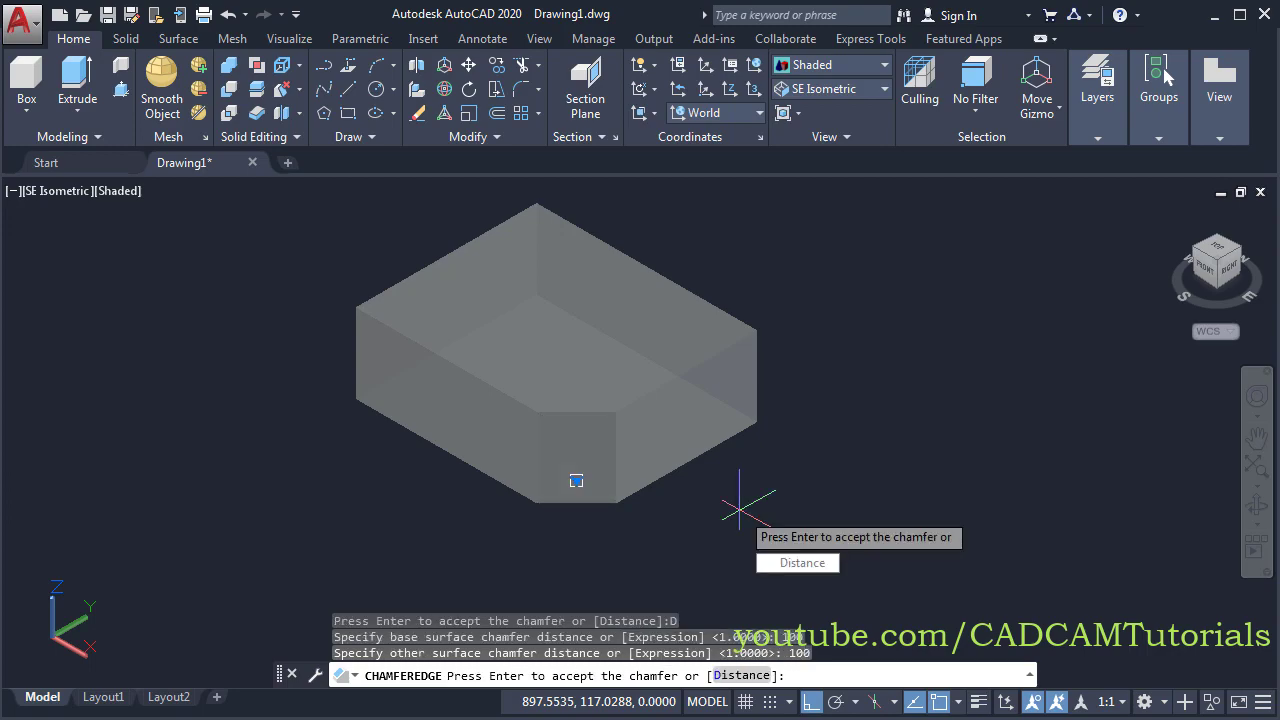
key("Return")
Repeat CHAMFEREDGE with the Loop option, choosing the edge loop around the box's top face as the edges to chamfer
middle_click_drag(737, 503, 571, 529, "shift")
key("Return")
key("Return")
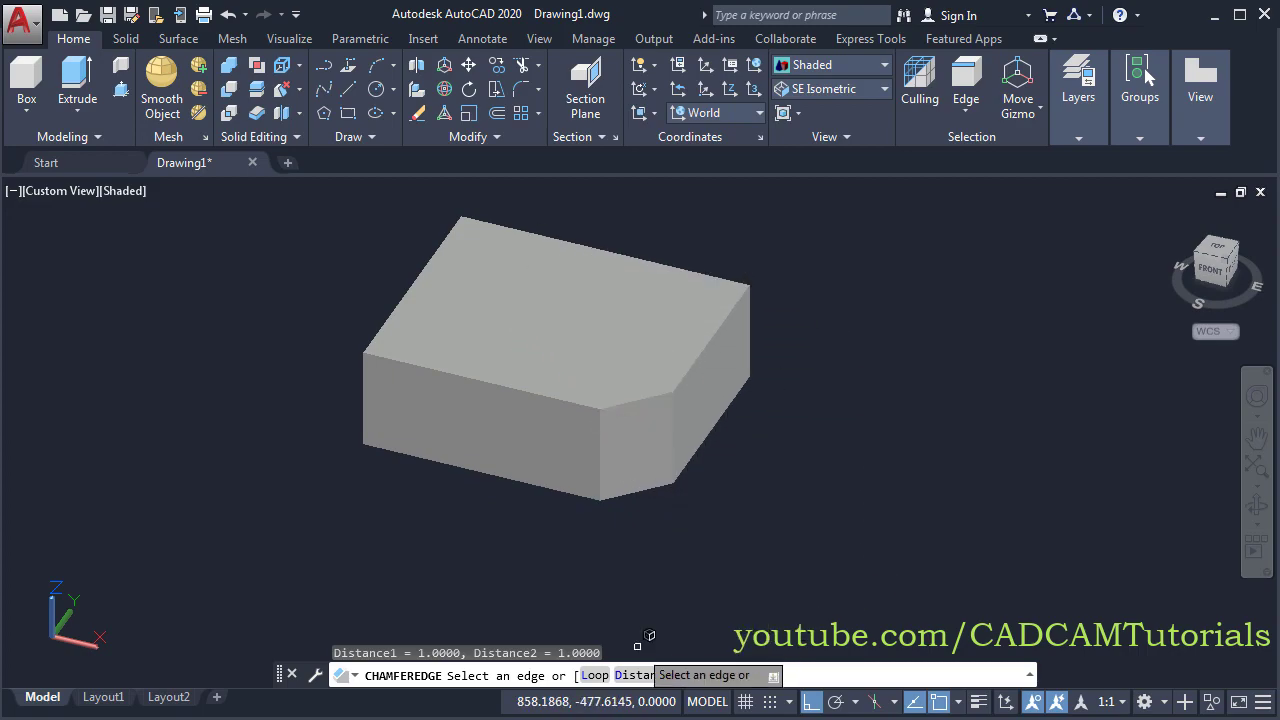
left_click(596, 677)
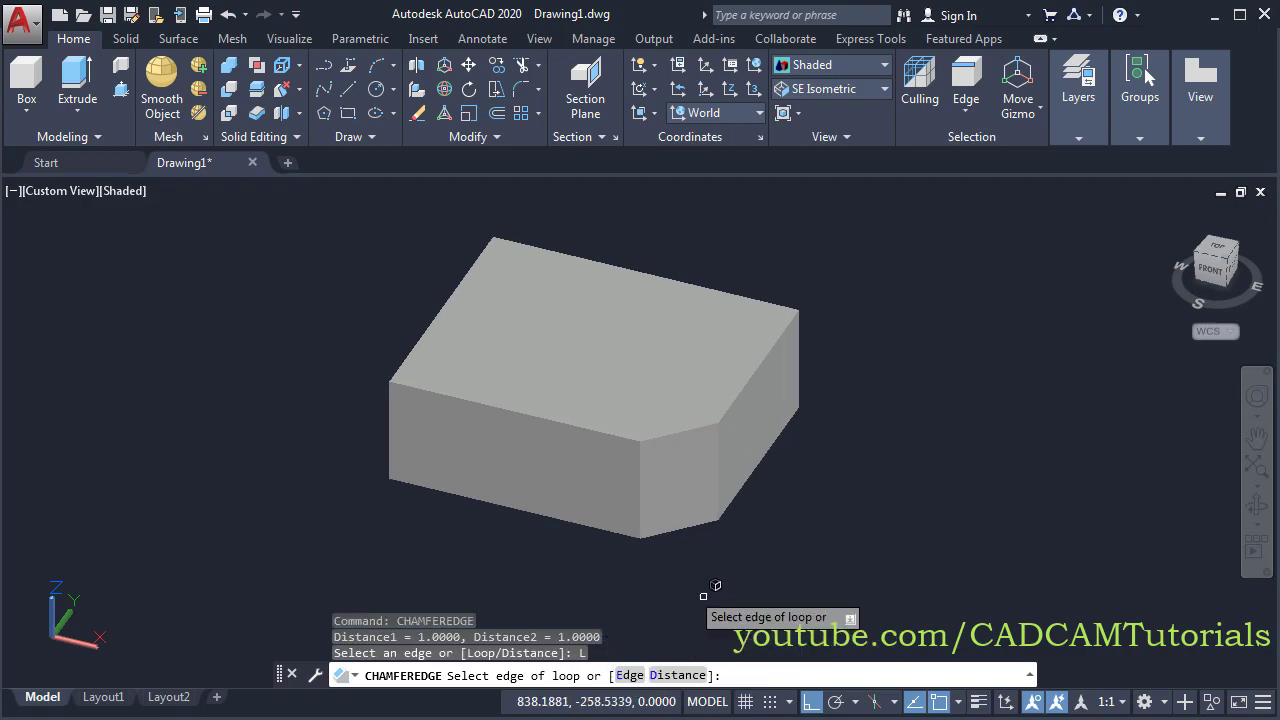
left_click(569, 409)
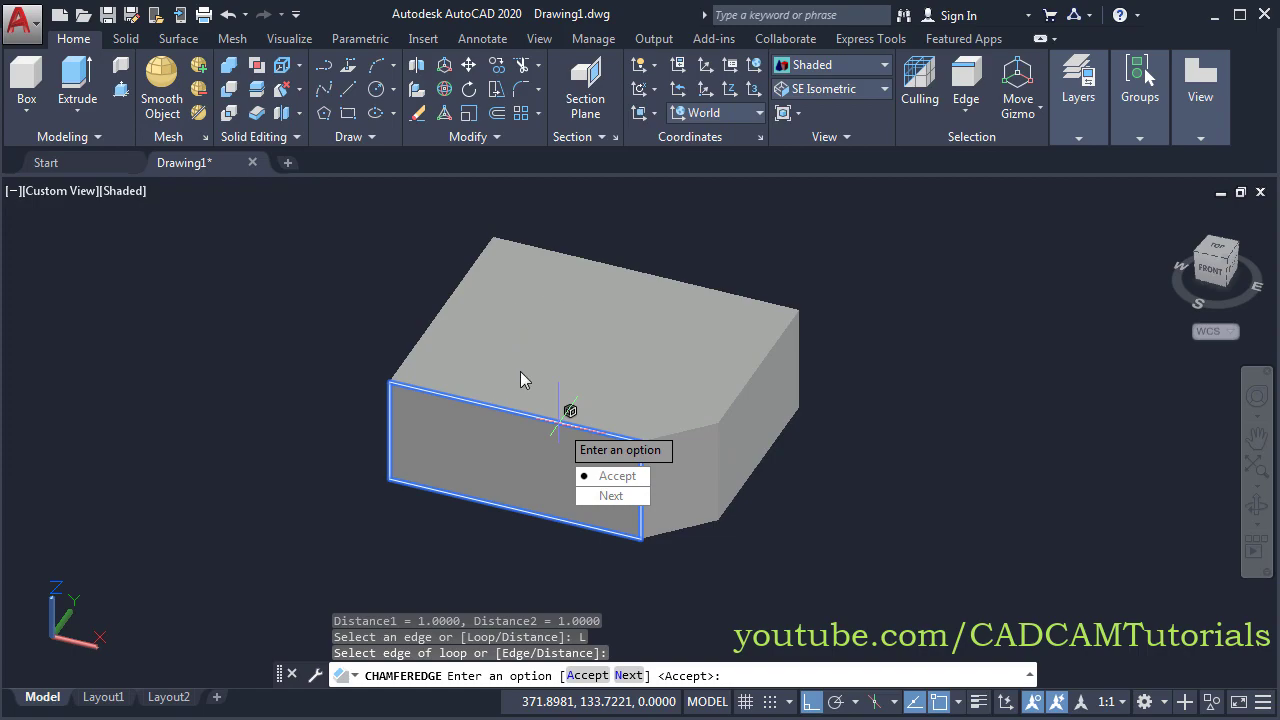
left_click(612, 497)
left_click(612, 477)
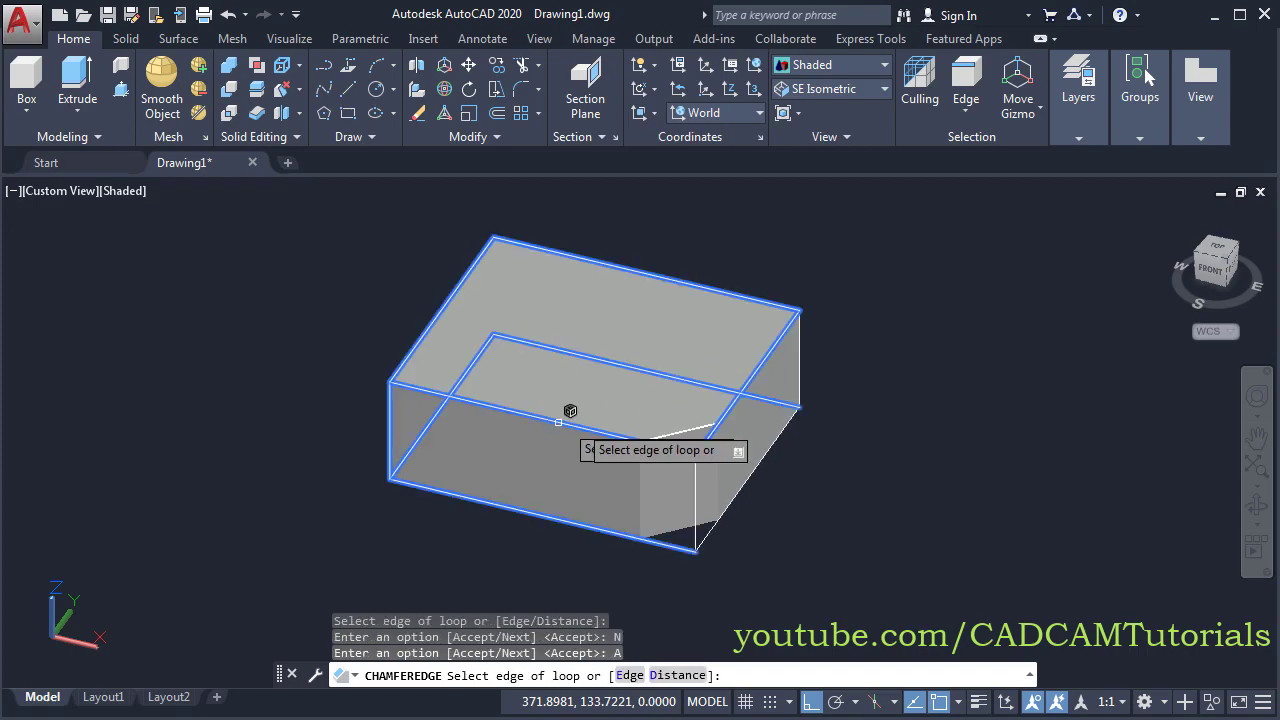
key("Return")
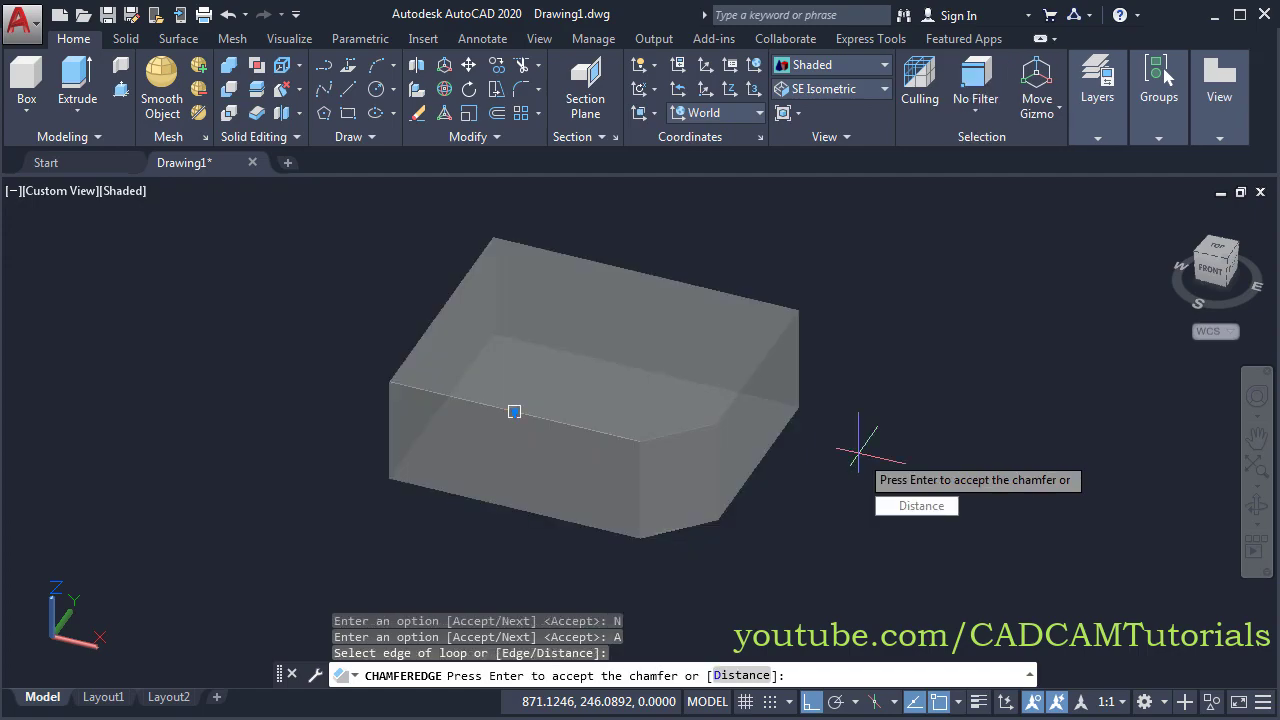
Set both chamfer distances of the top loop to 50, accept the chamfer and inspect the solid from other angles
left_click(905, 508)
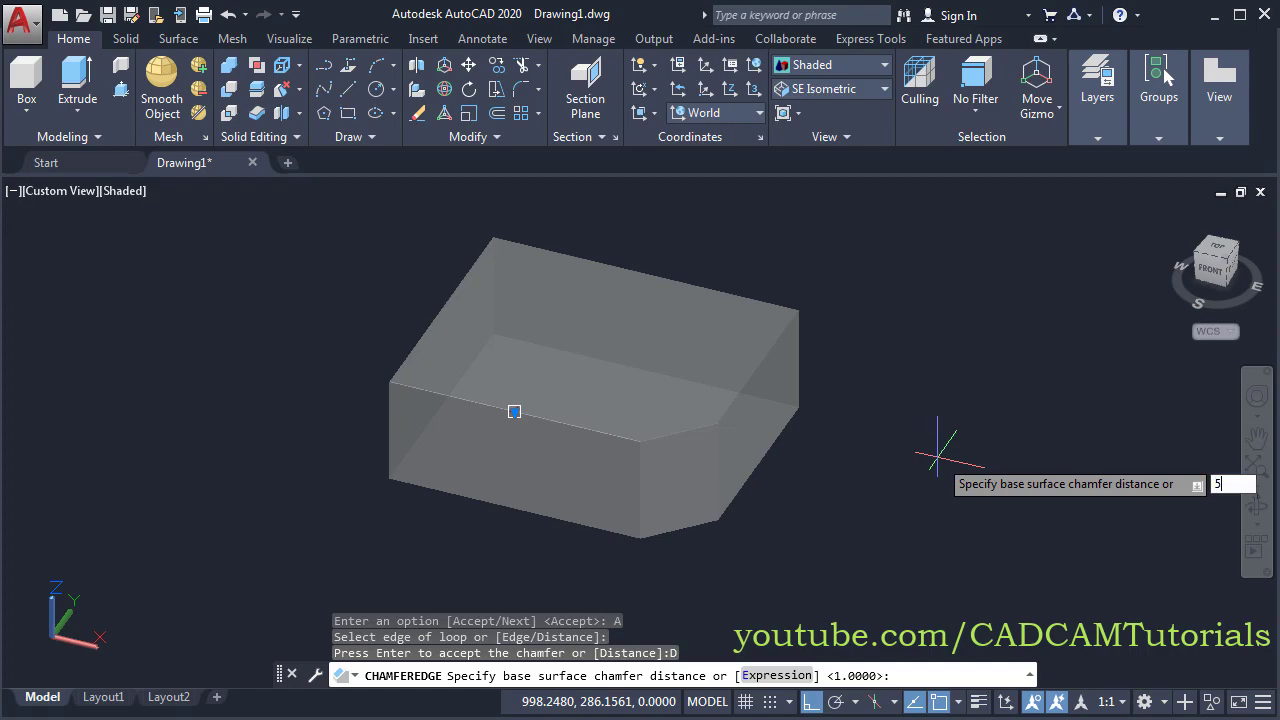
type("50")
key("Return")
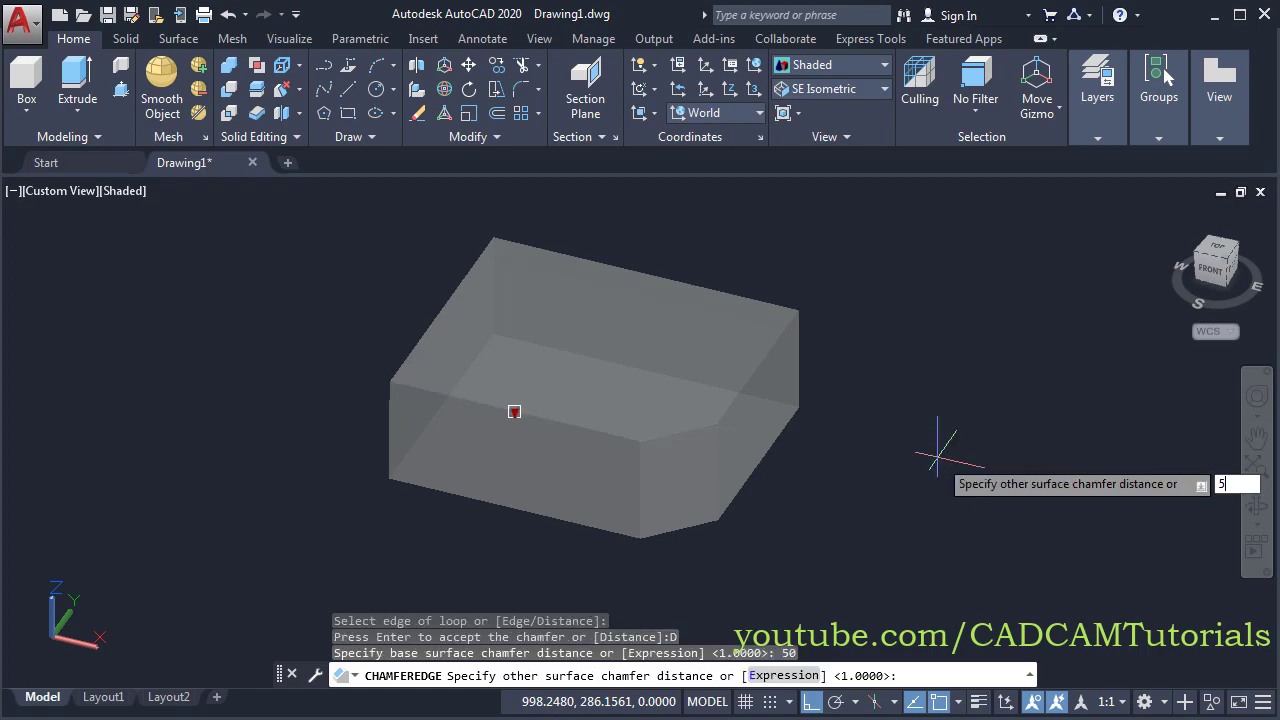
type("50")
key("Return")
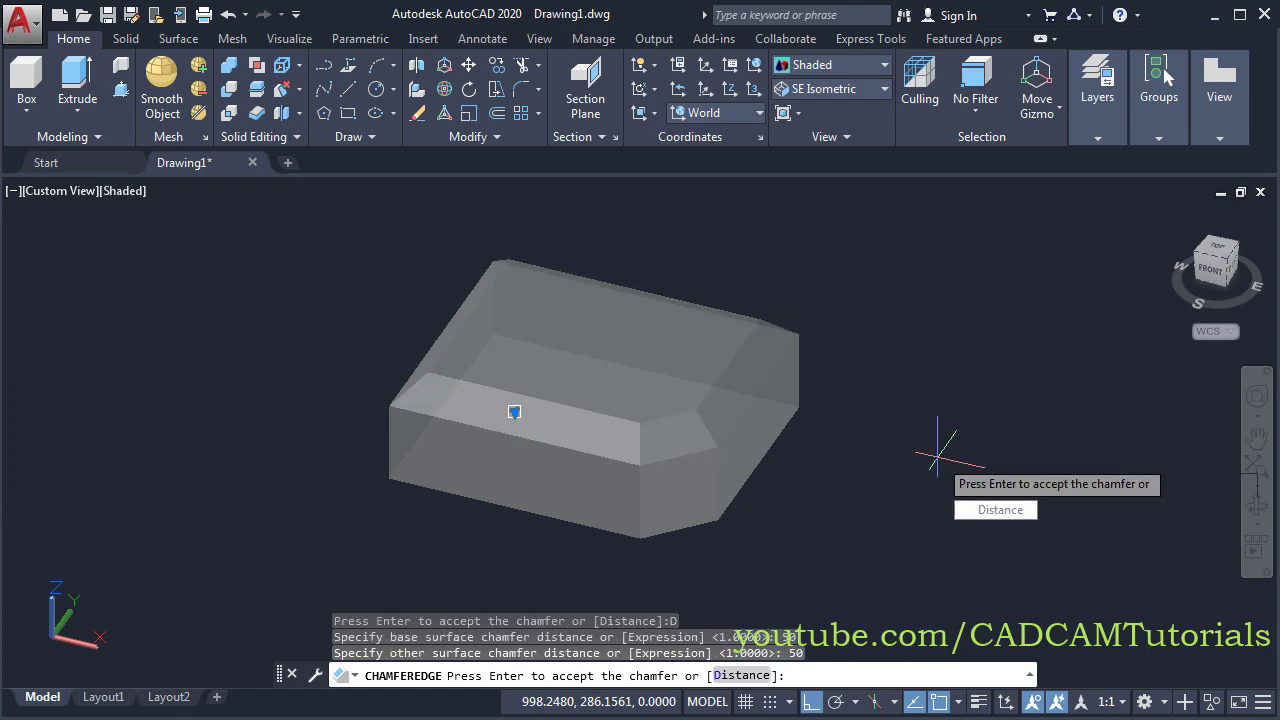
key("Return")
mouse_move(344, 417)
middle_mouse_down("shift")
mouse_move(397, 474)
mouse_move(657, 451)
mouse_move(466, 437)
mouse_move(813, 470)
mouse_move(674, 494)
middle_mouse_up("shift")
middle_click_drag(523, 409, 771, 509, "shift")
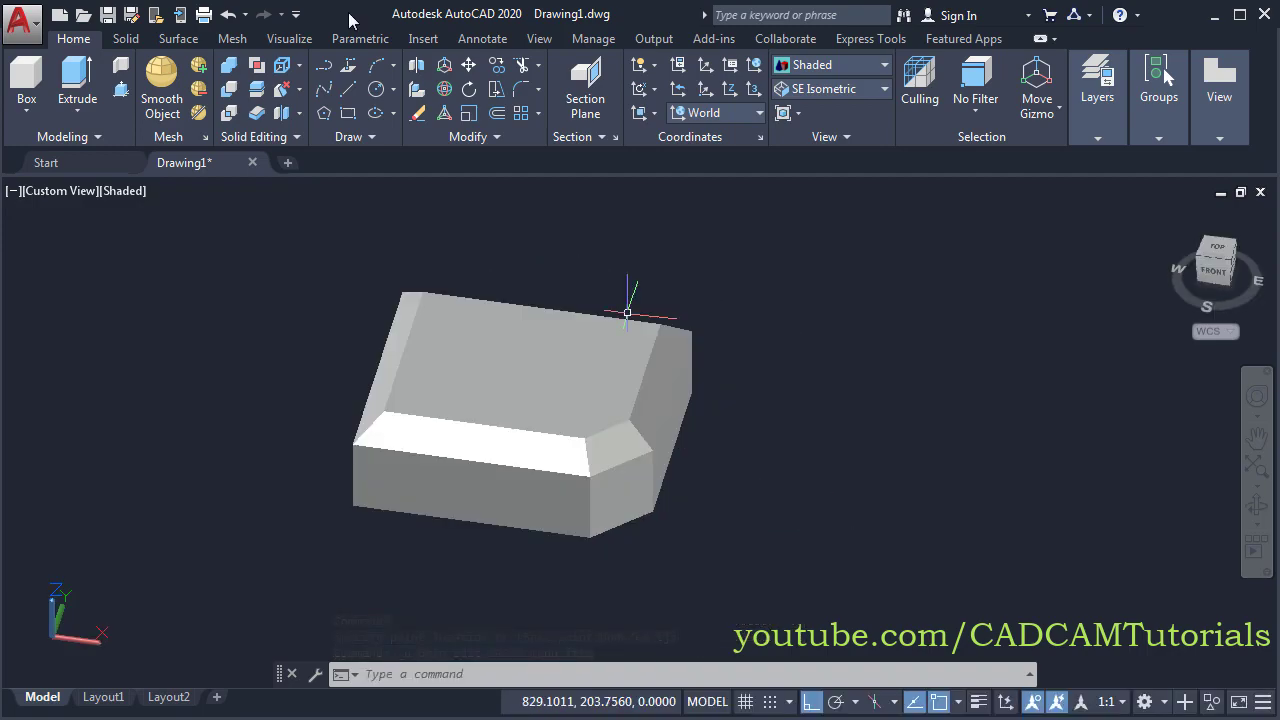
left_click(125, 38)
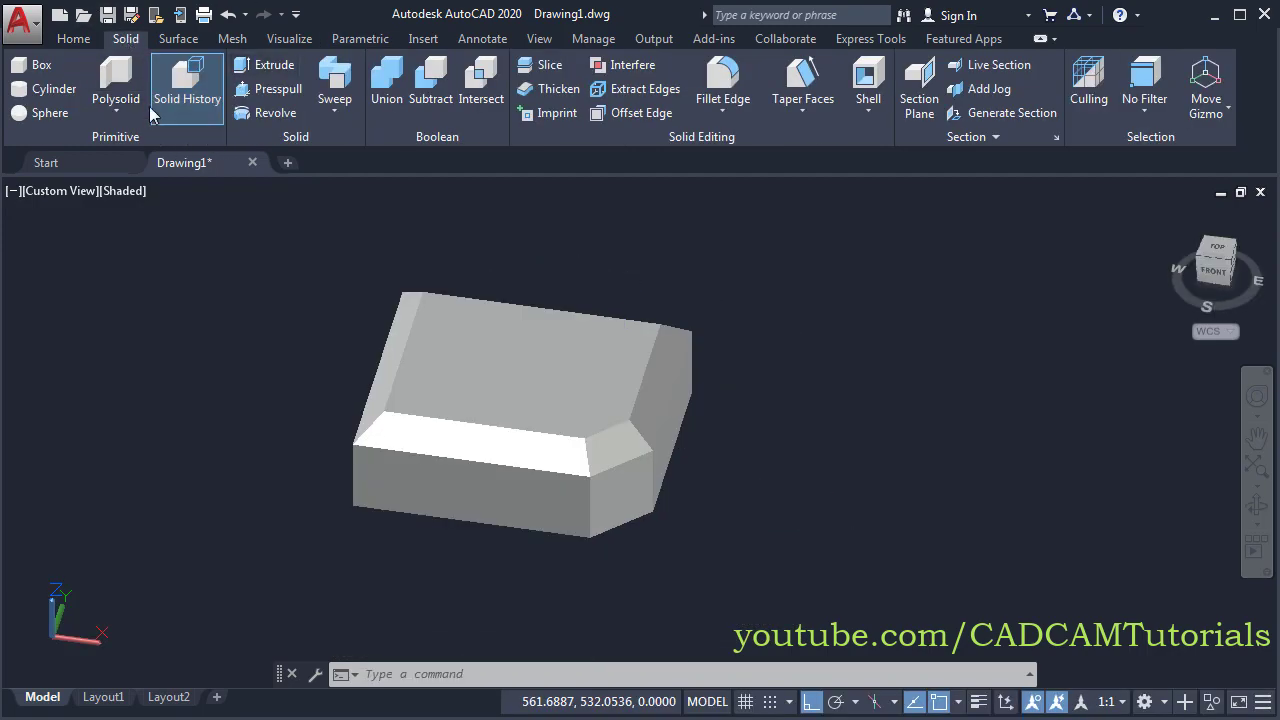
left_click(70, 38)
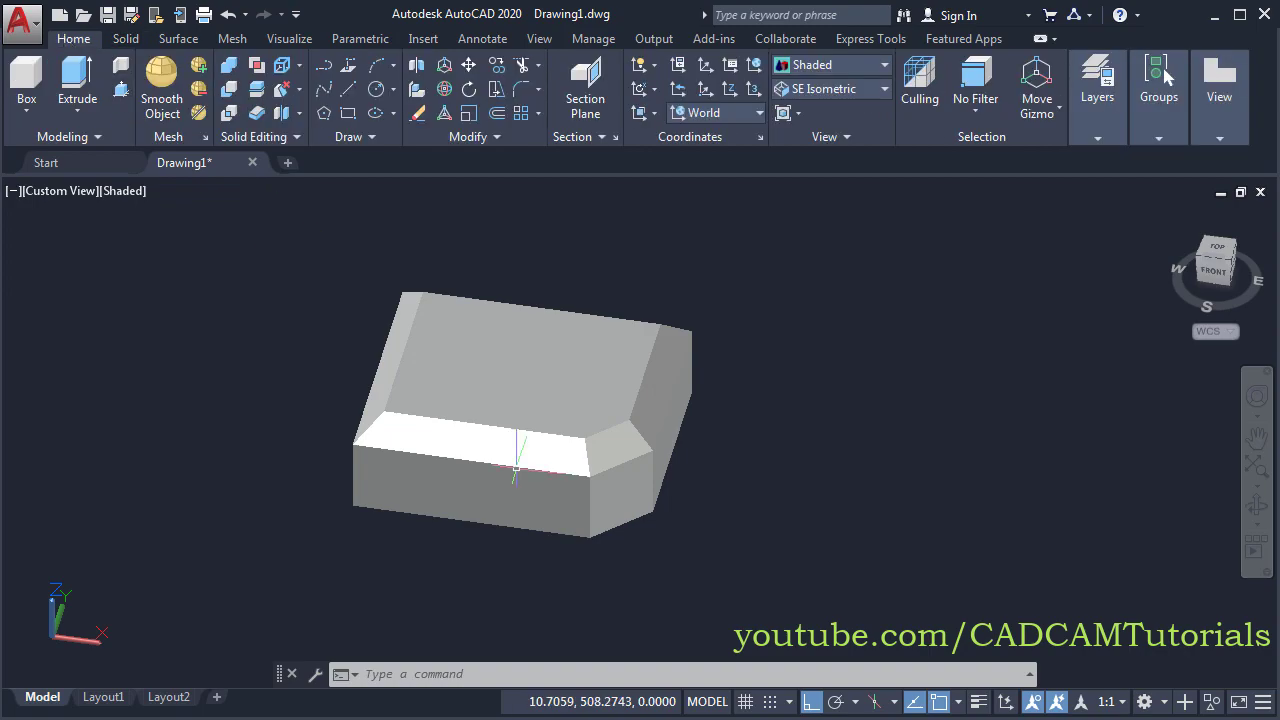
left_click(352, 500)
key("Escape")
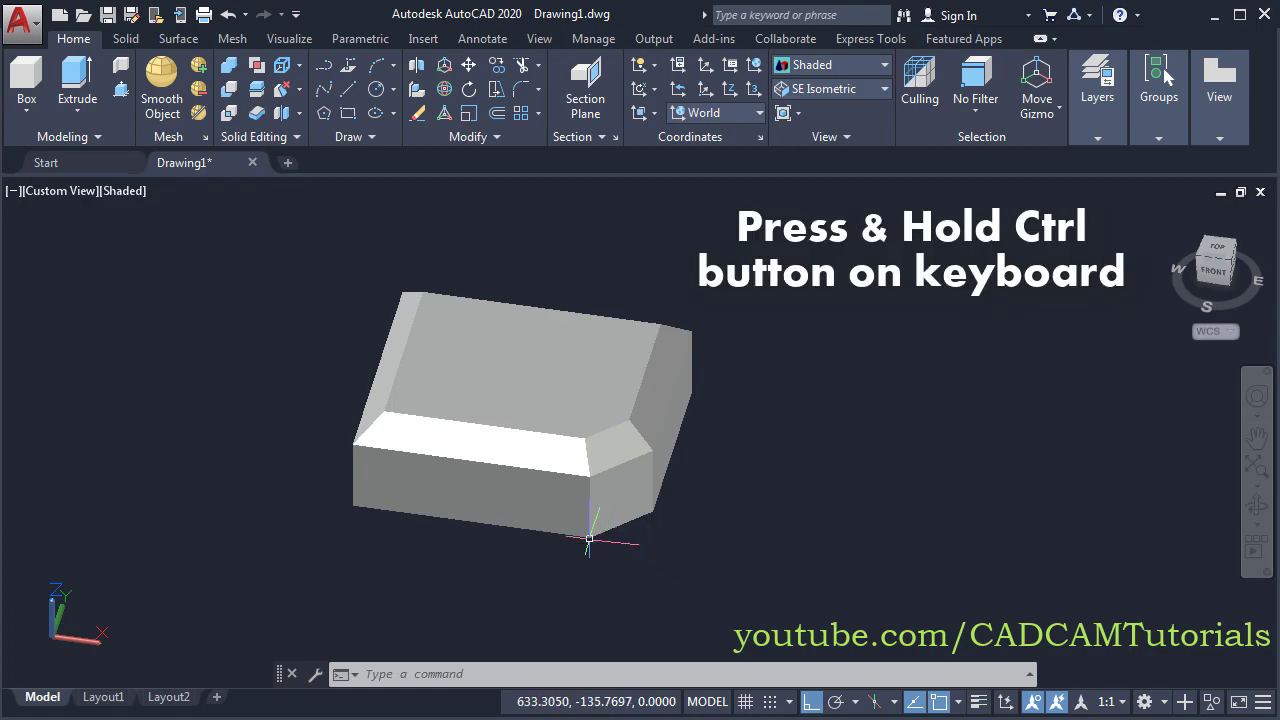
Select the original box inside the chamfered solid and stretch its right side about 184 and front side about 119 outward, and raise its top freehand
left_click(562, 512, "ctrl")
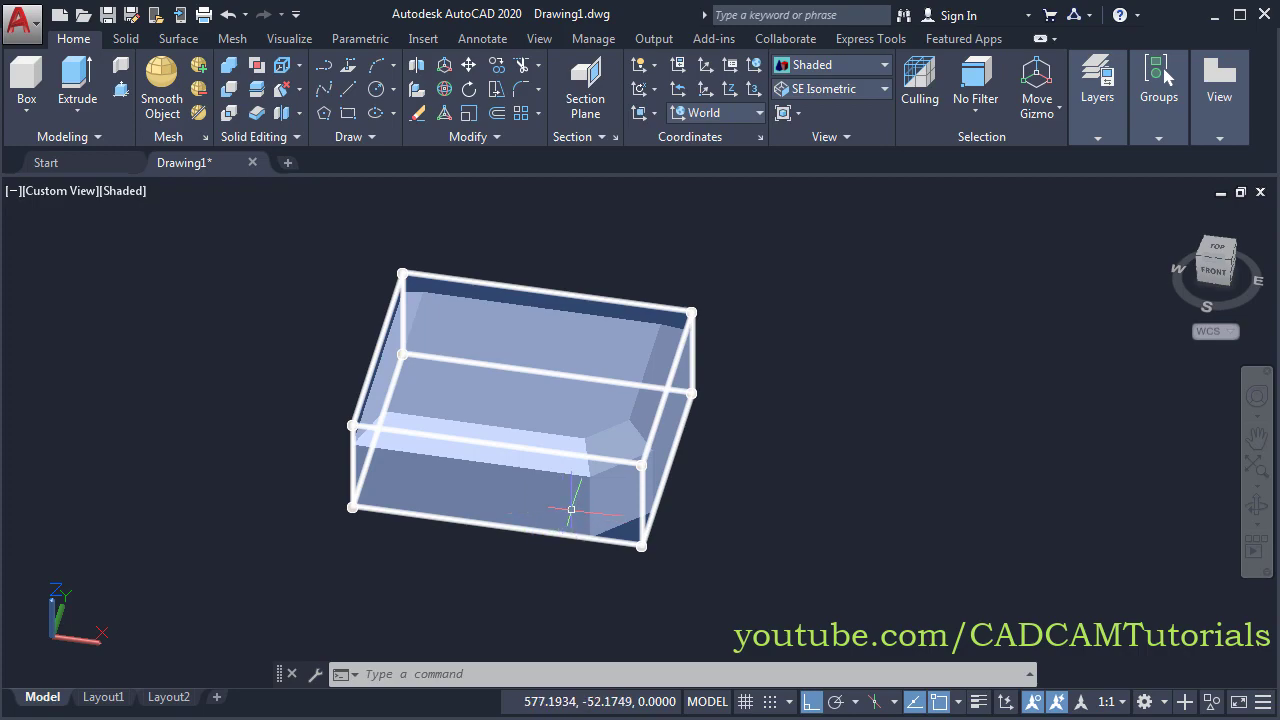
left_click(564, 510)
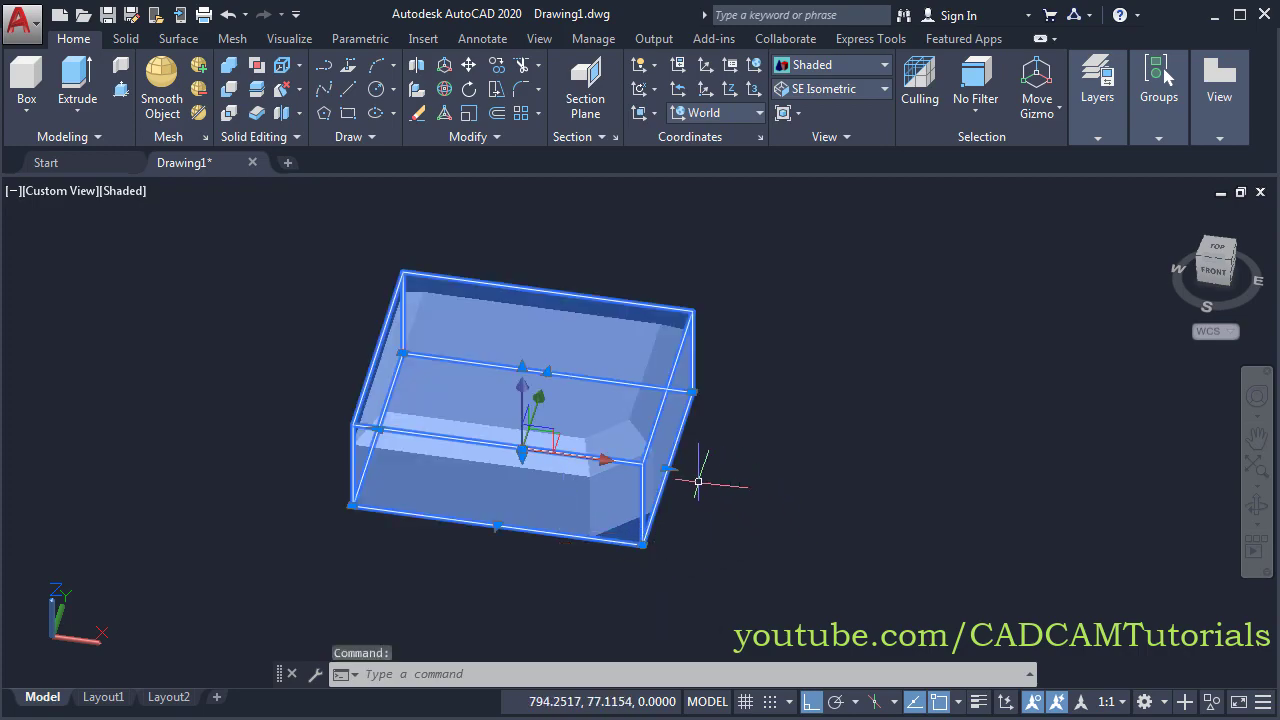
left_click(666, 468)
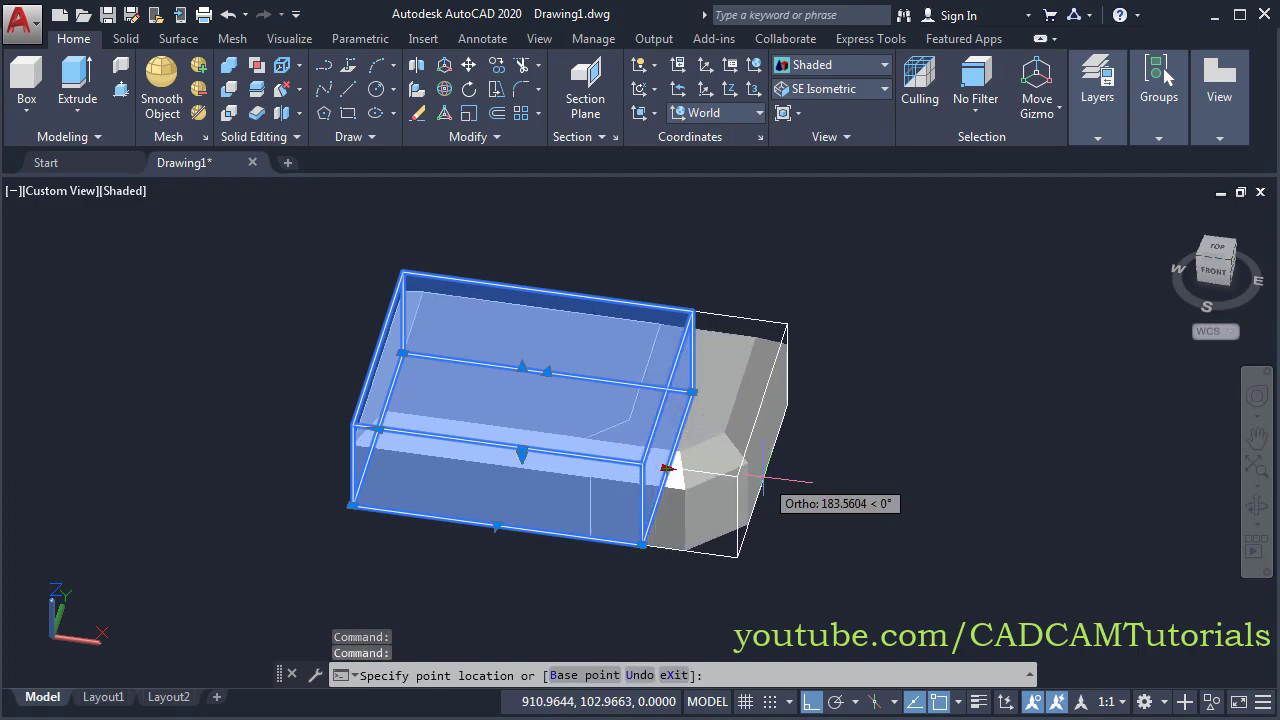
left_click(762, 482)
left_click(544, 531)
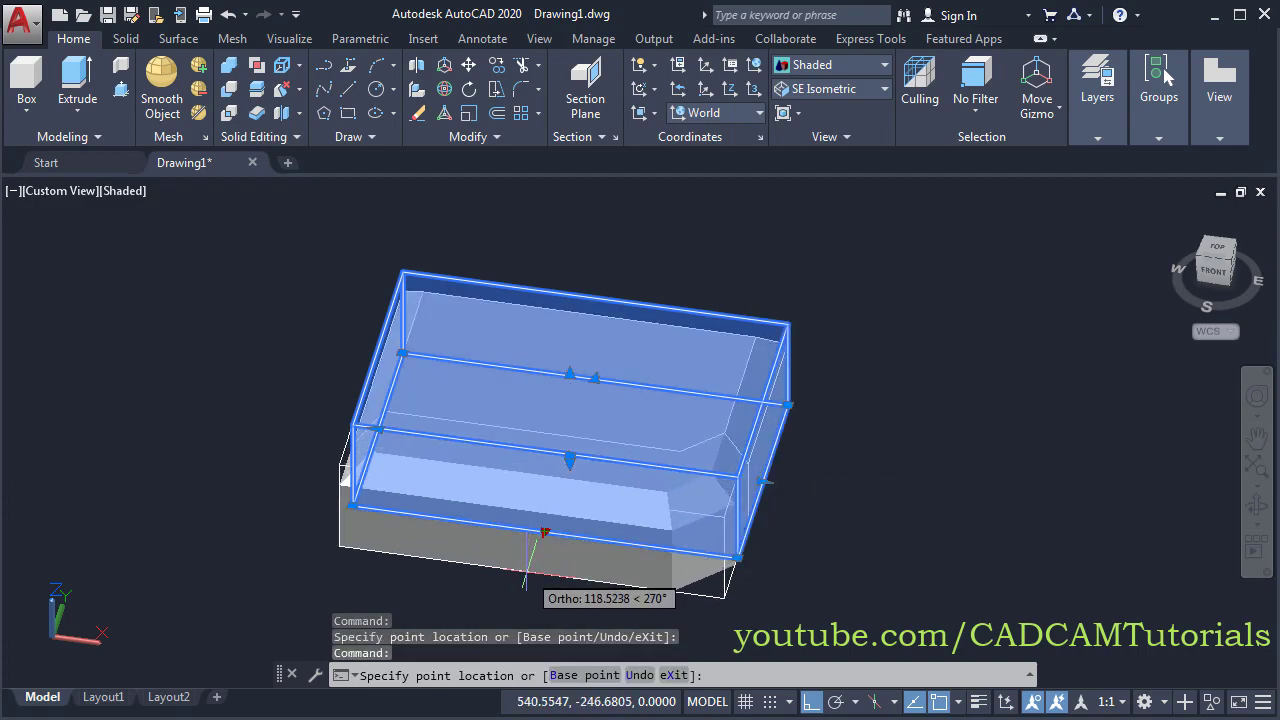
left_click(530, 572)
left_click(563, 392)
left_click(566, 440)
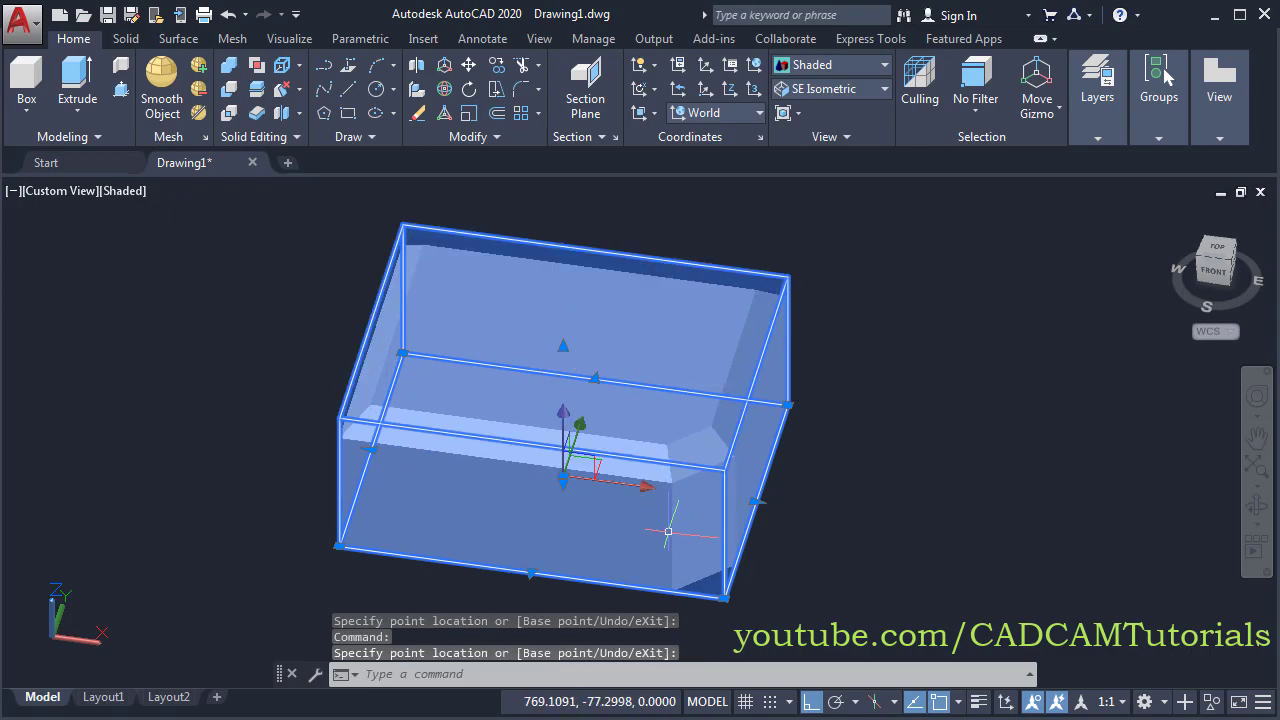
key("Escape")
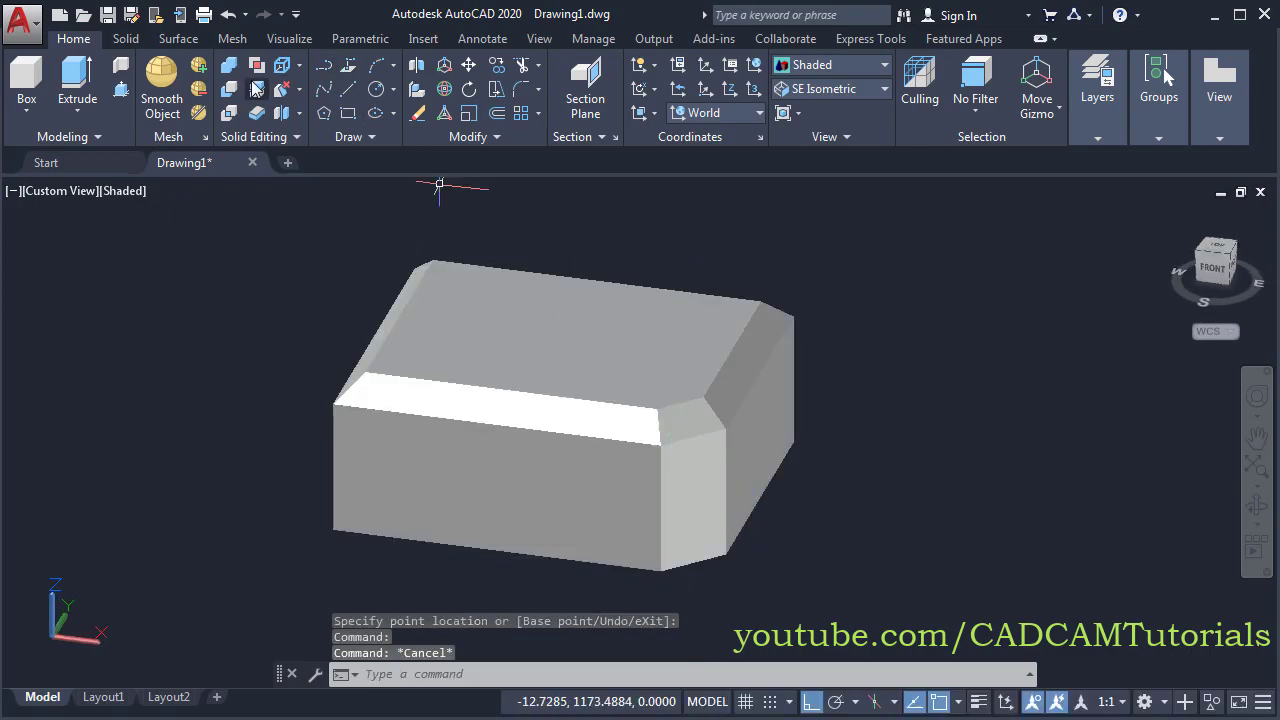
left_click(125, 38)
left_click(73, 38)
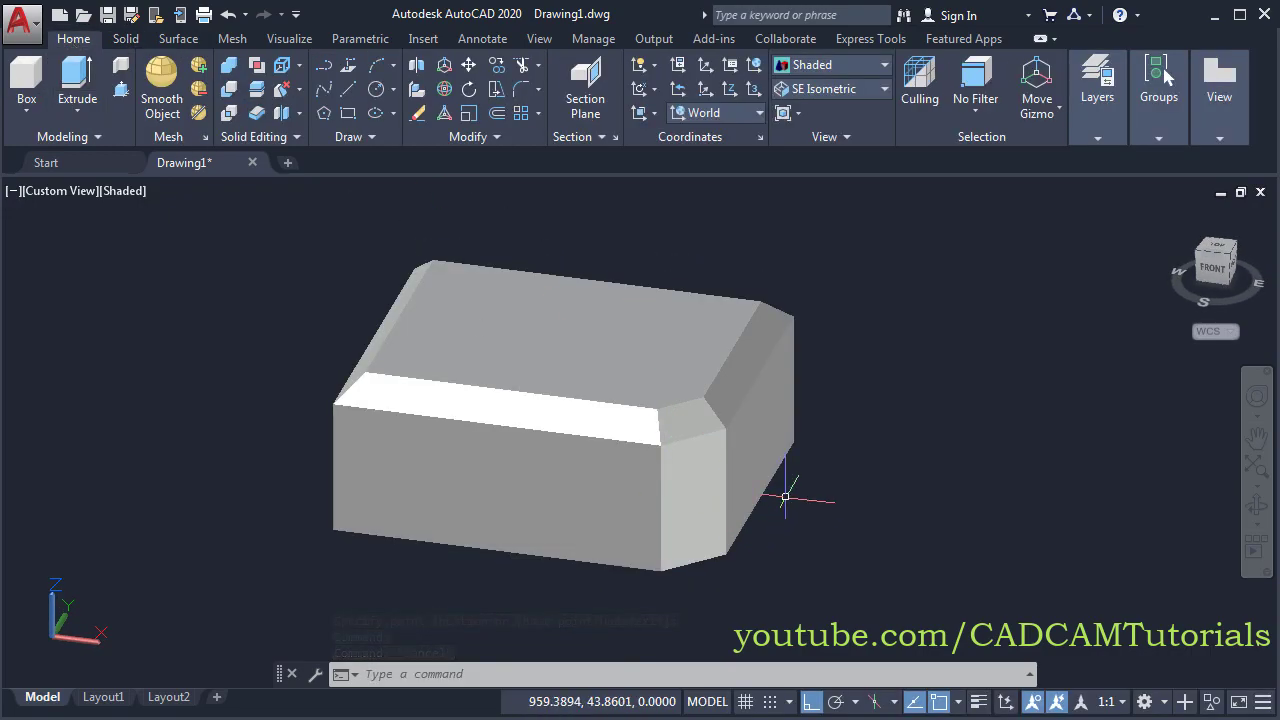
Presspull the solid's right side face outward about 299, and its large front face outward by a freehand distance
middle_click_drag(700, 447, 620, 380, "shift")
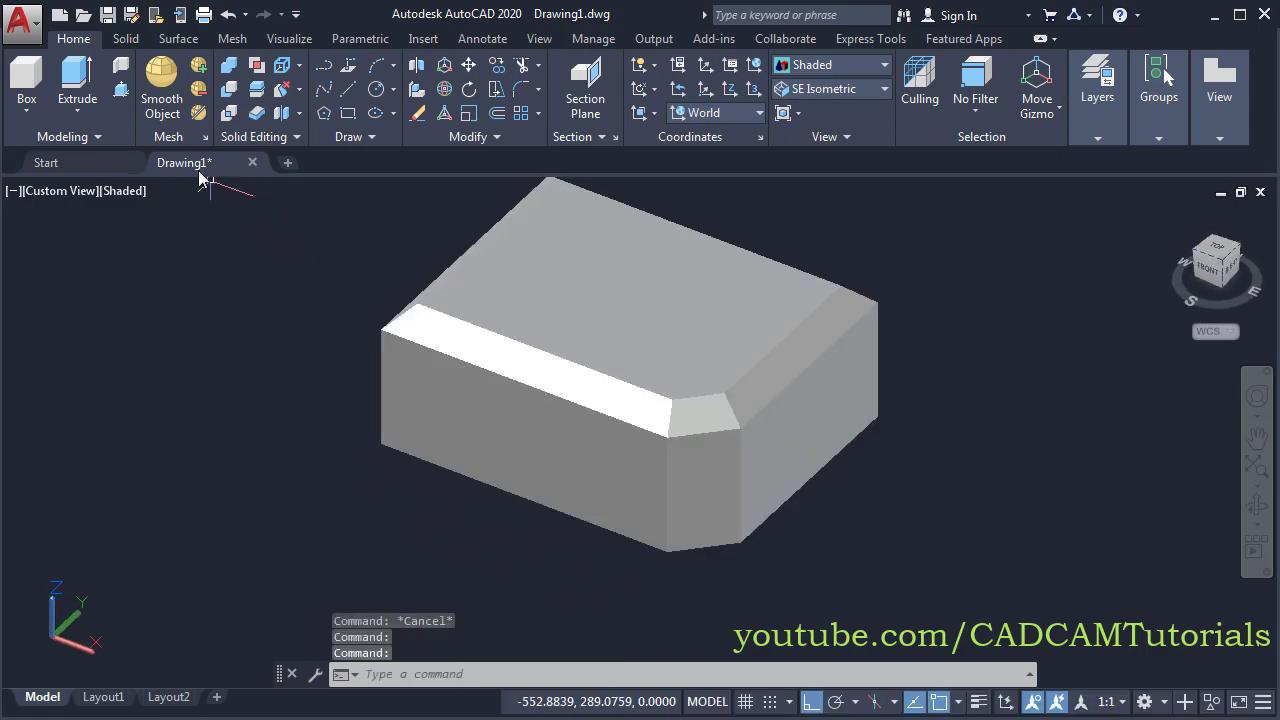
left_click(121, 91)
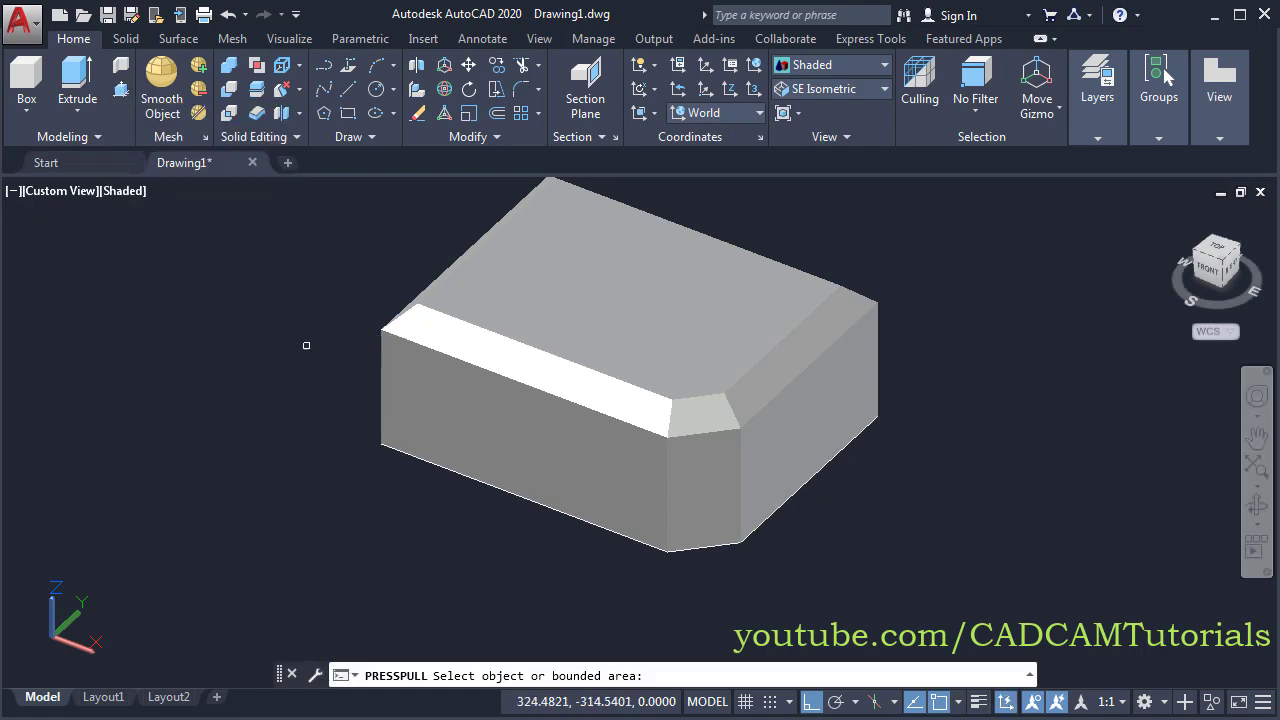
left_click(790, 420)
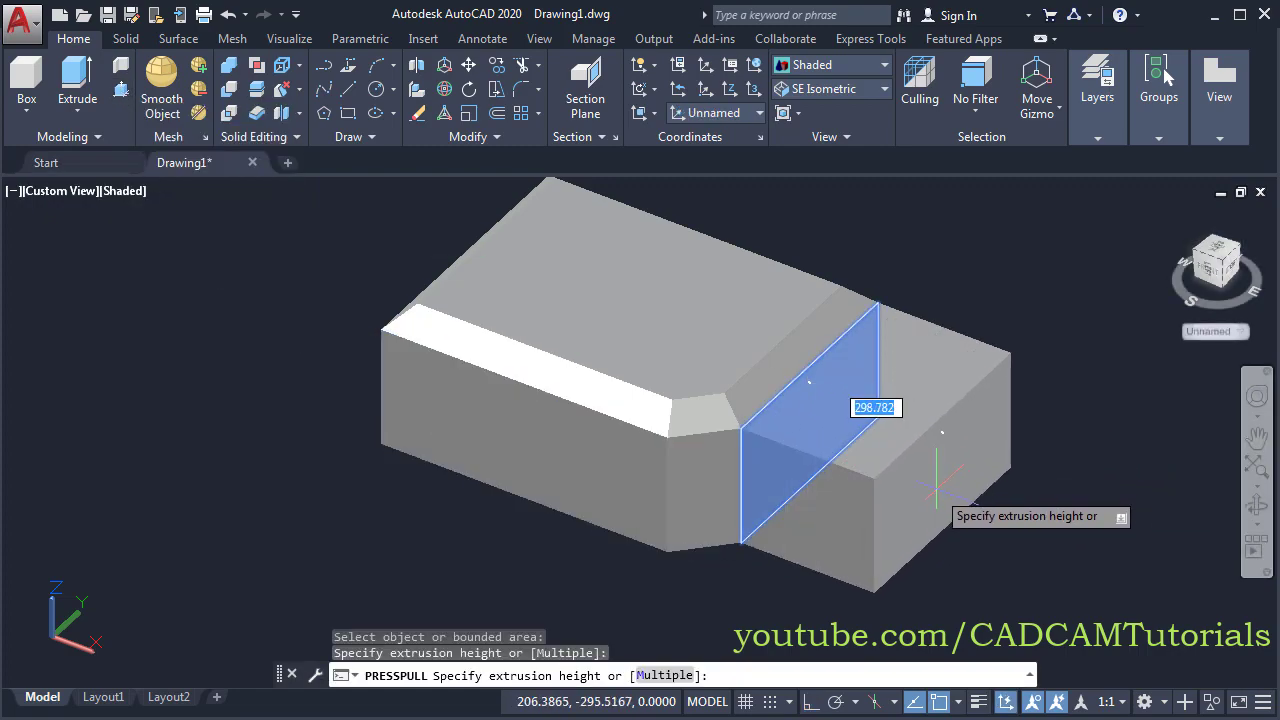
left_click(940, 440)
left_click(575, 460)
left_click(476, 532)
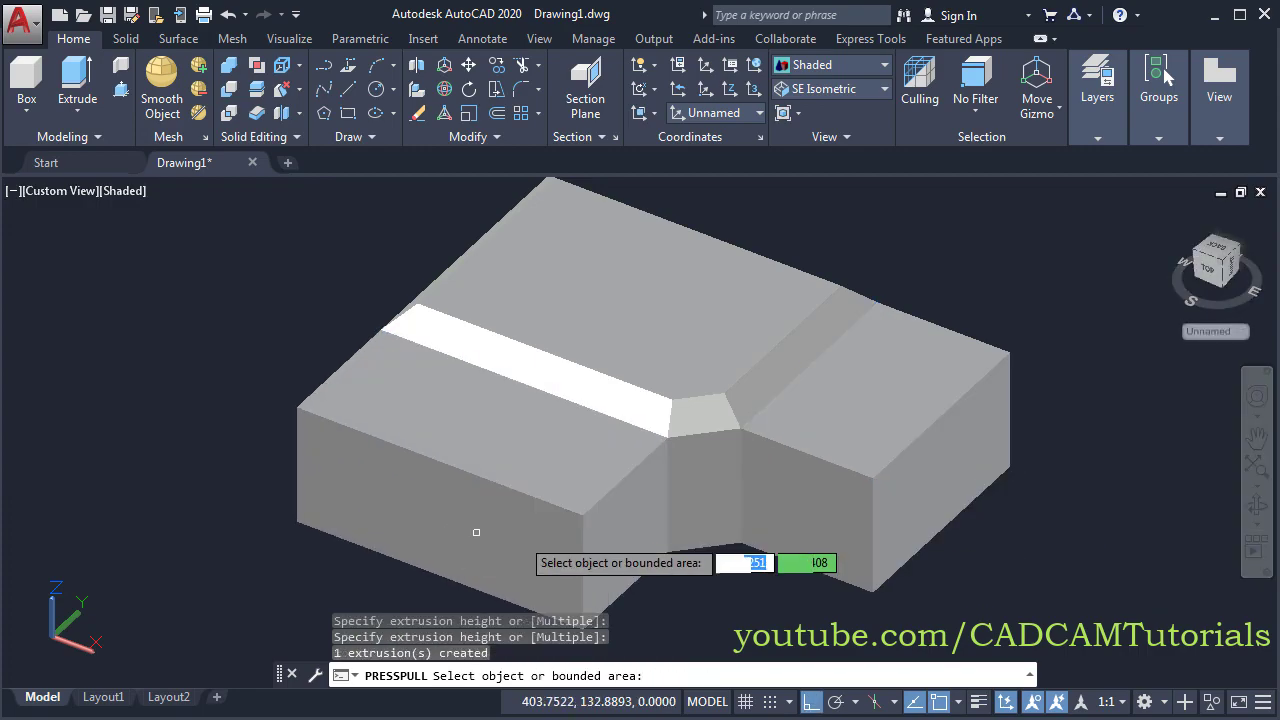
Presspull the chamfered corner face outward and the top face upward, setting both heights freehand
left_click(700, 500)
left_click(740, 615)
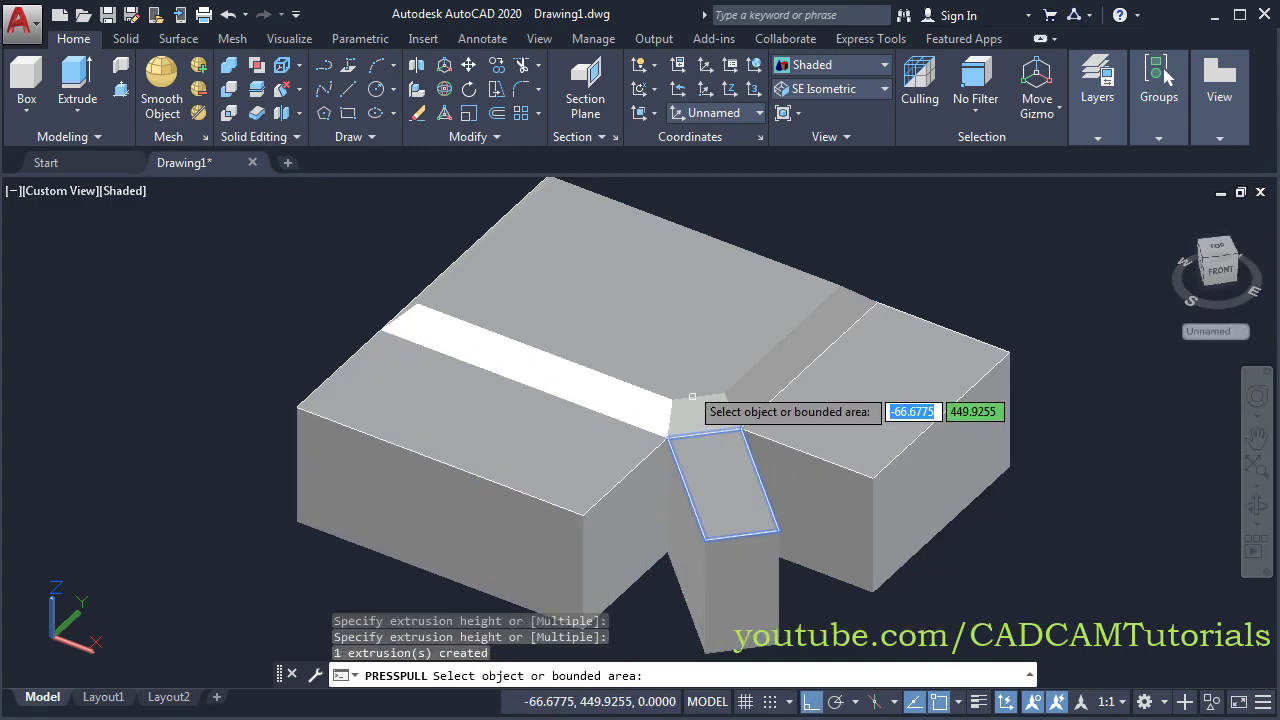
left_click(673, 339)
left_click(651, 249)
scroll(814, 531, "down", 3)
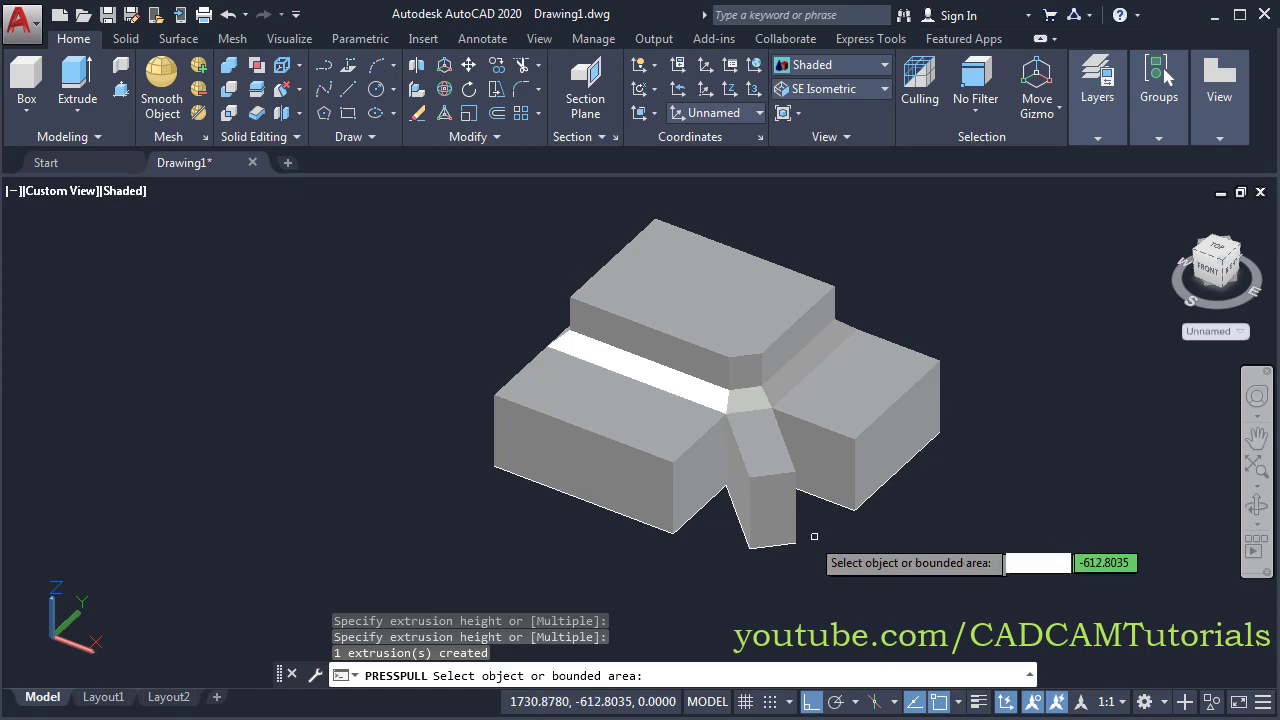
Presspull the corner extrusion's end face backward toward the solid, and its side face outward, both by freehand distances
left_click(770, 512)
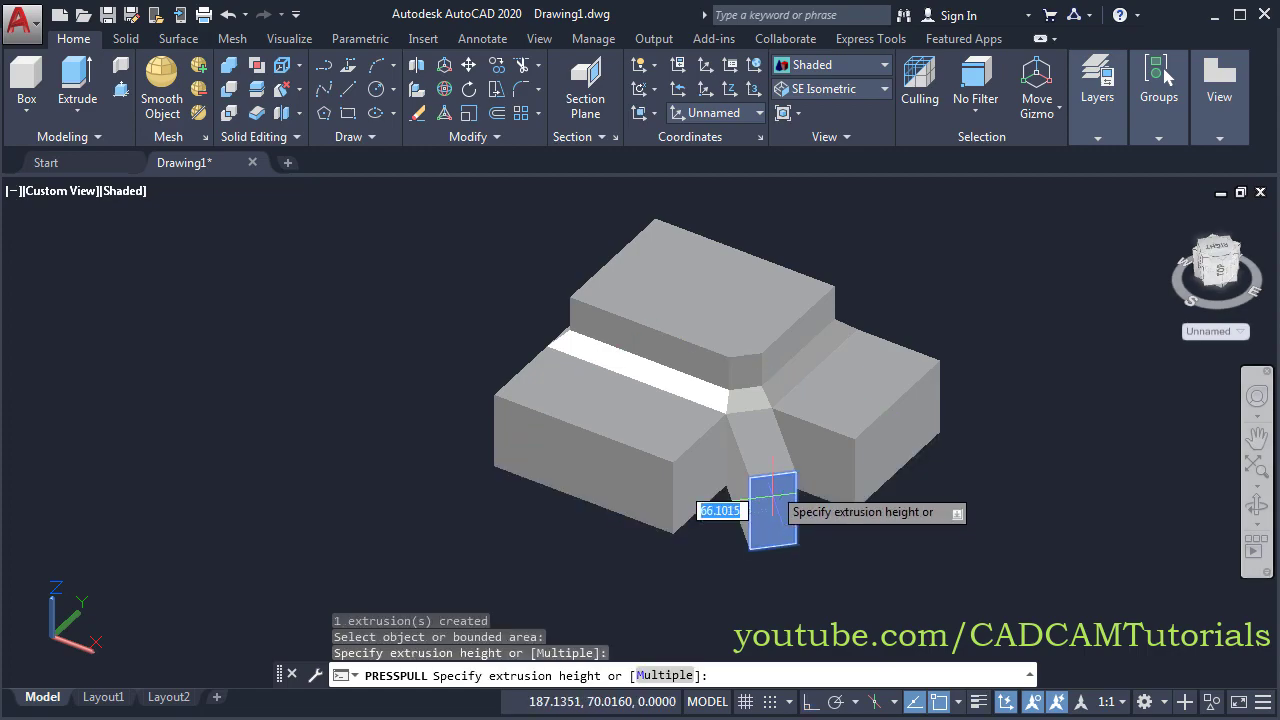
left_click(878, 305)
middle_click_drag(743, 486, 791, 451, "shift")
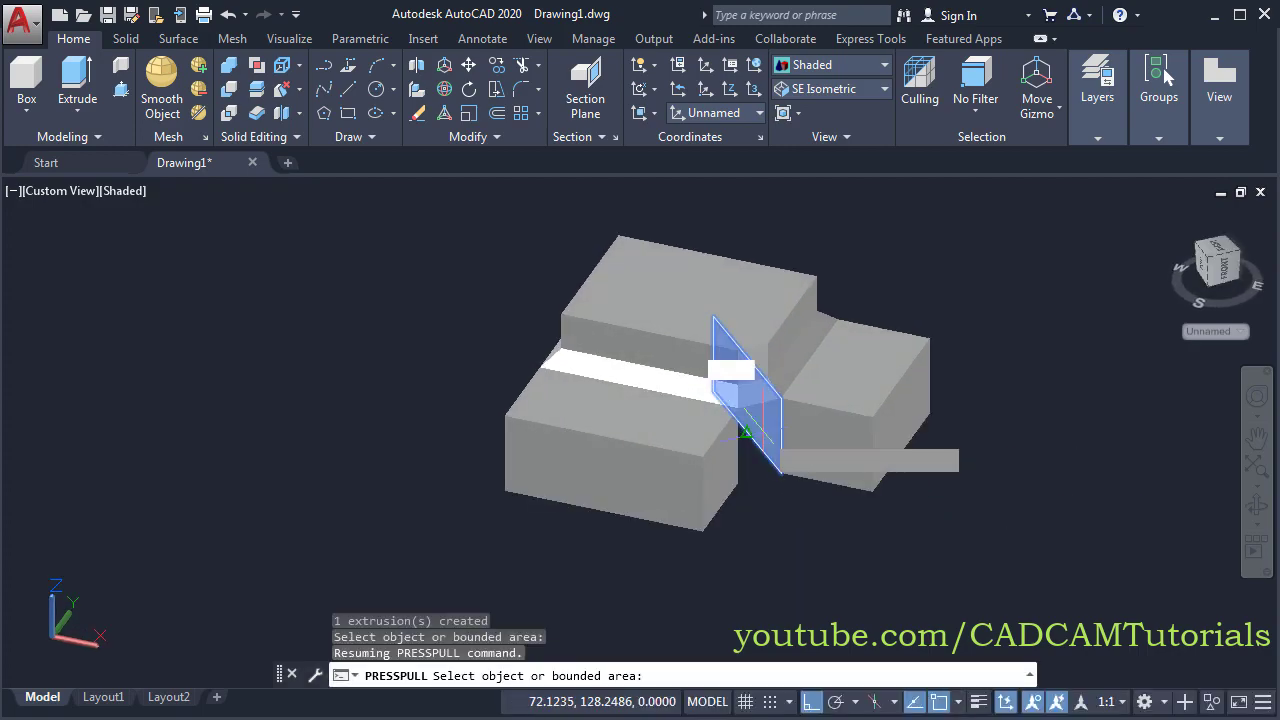
left_click(752, 425)
left_click(655, 508)
key("Return")
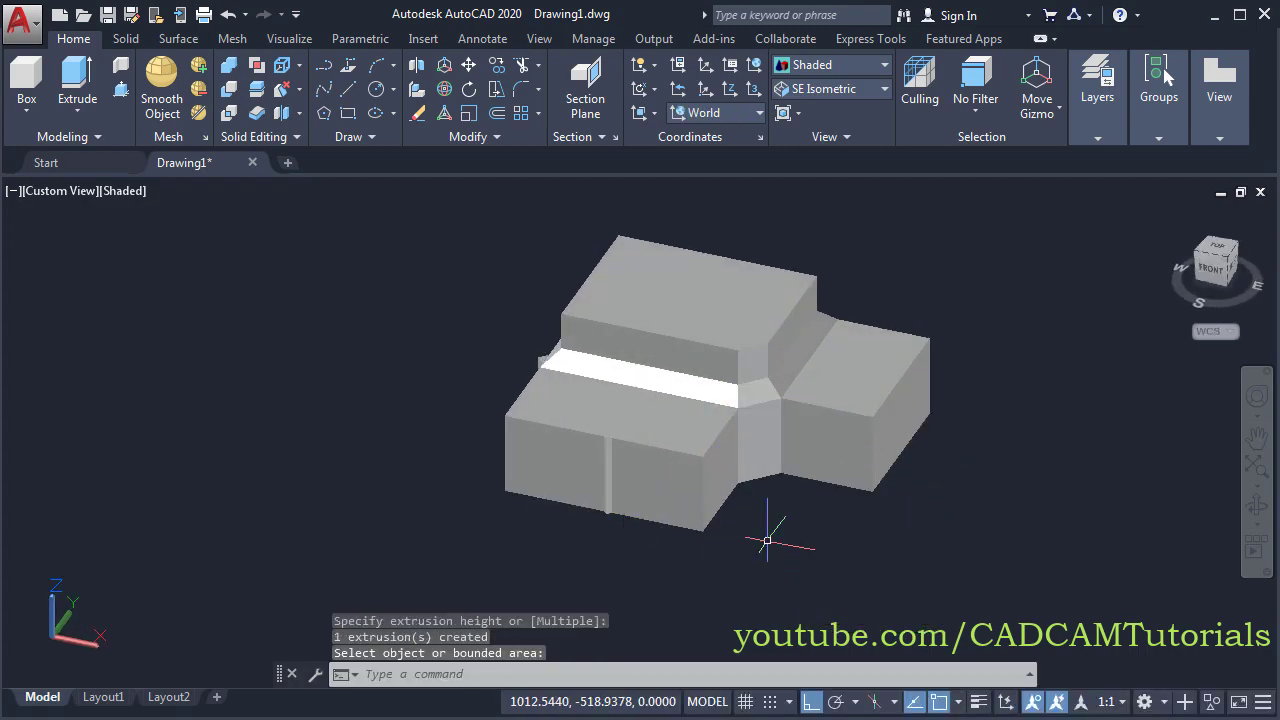
Undo the presspull edits back to the plain chamfered solid
key("ctrl+z")
scroll(720, 409, "down", 3)
key("Escape")
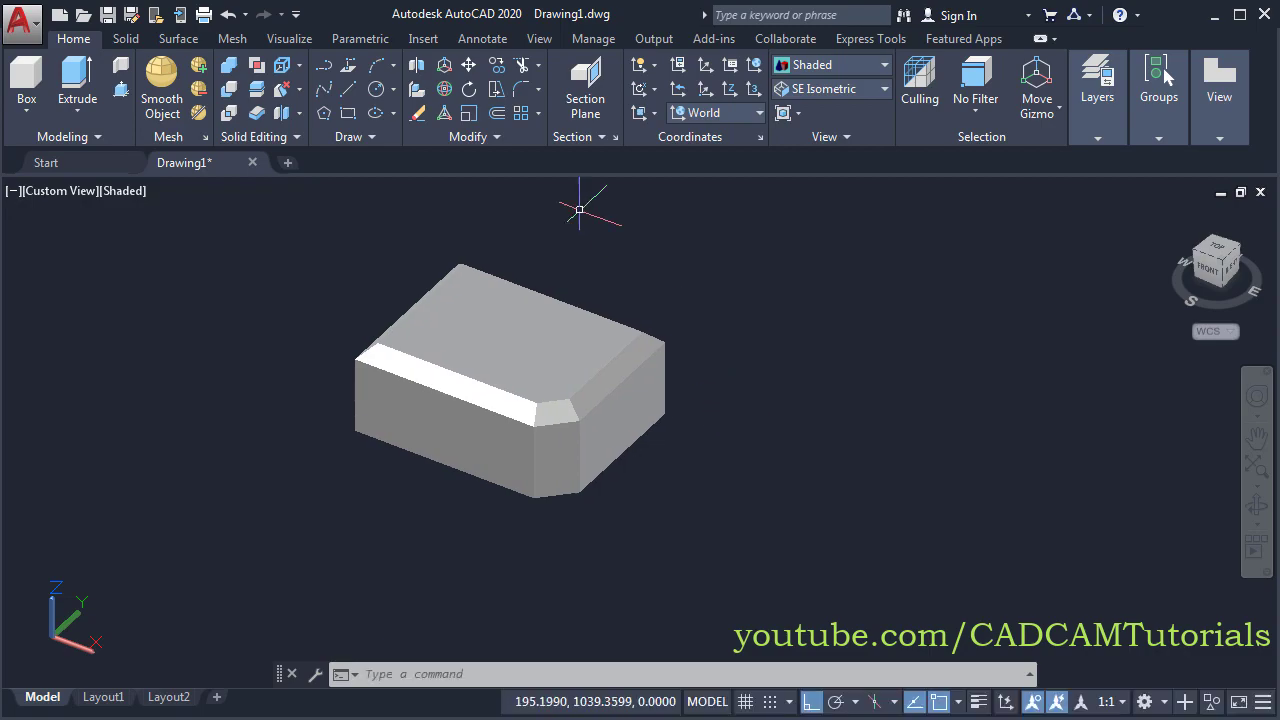
Mirror the chamfered solid in 3D across the plane through three corners of its right side face, keeping the source object
left_click(418, 67)
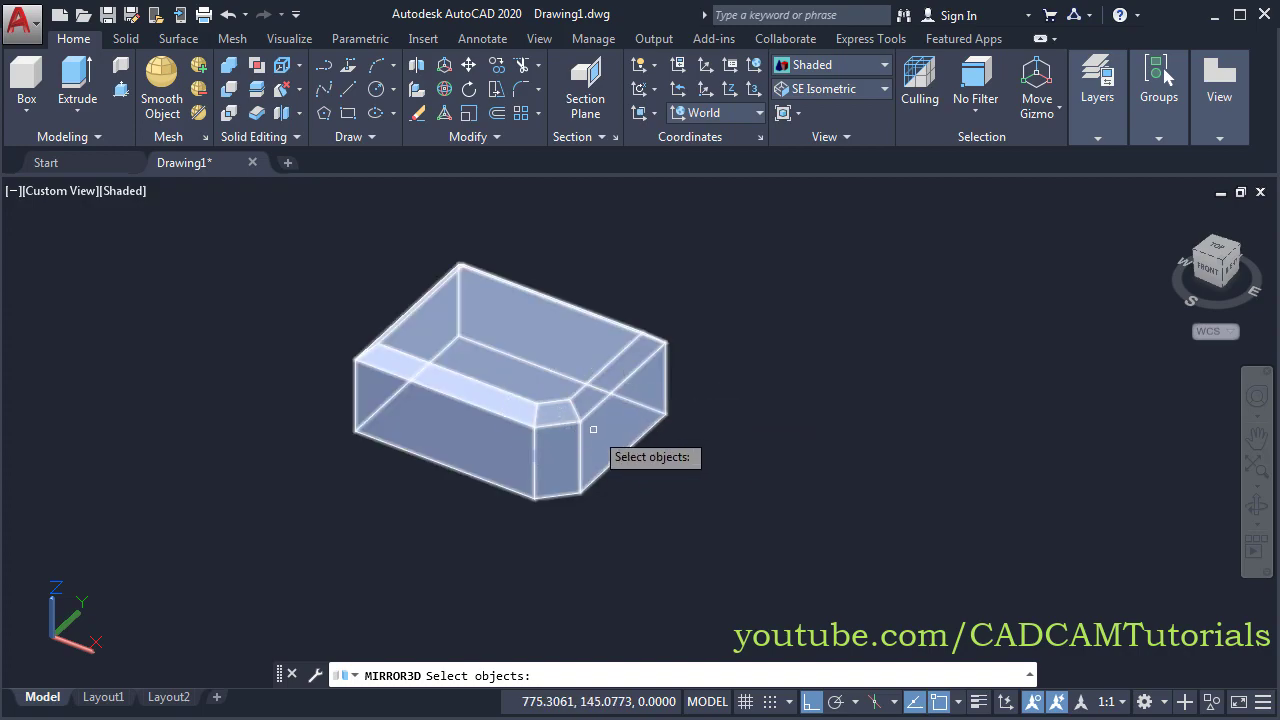
left_click(596, 426)
key("Return")
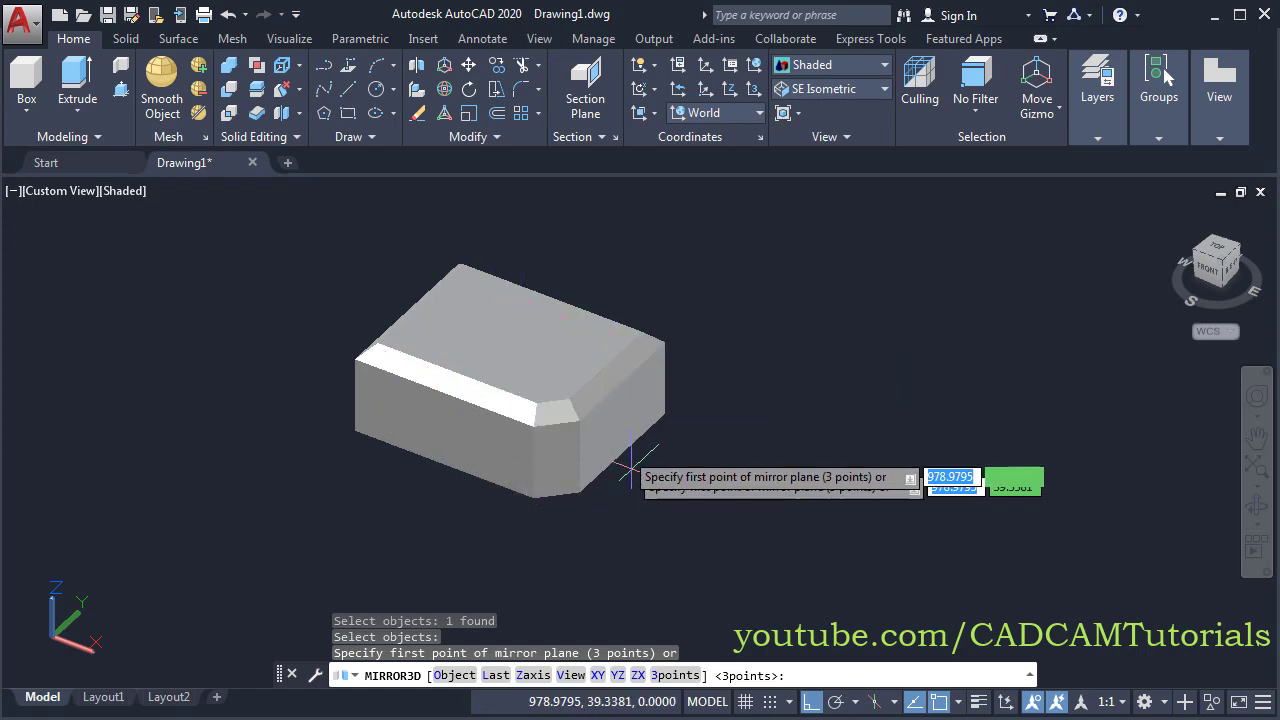
scroll(622, 428, "up", 4)
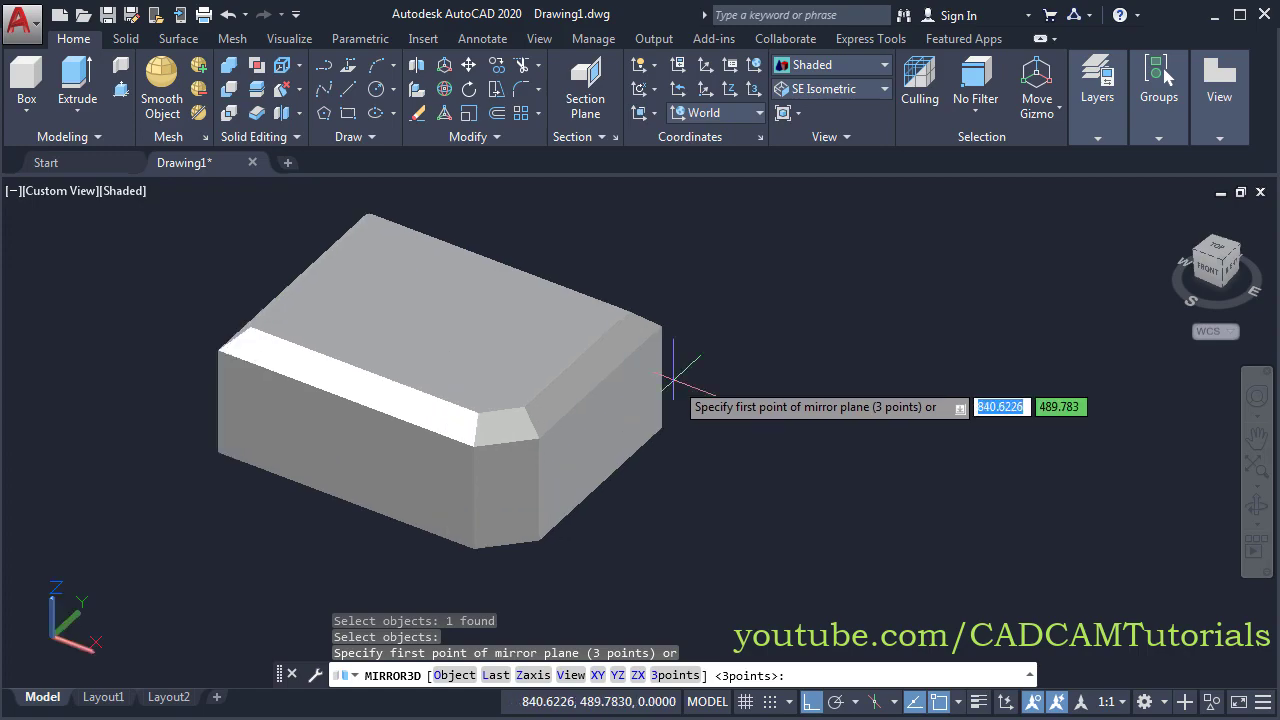
left_click(549, 414)
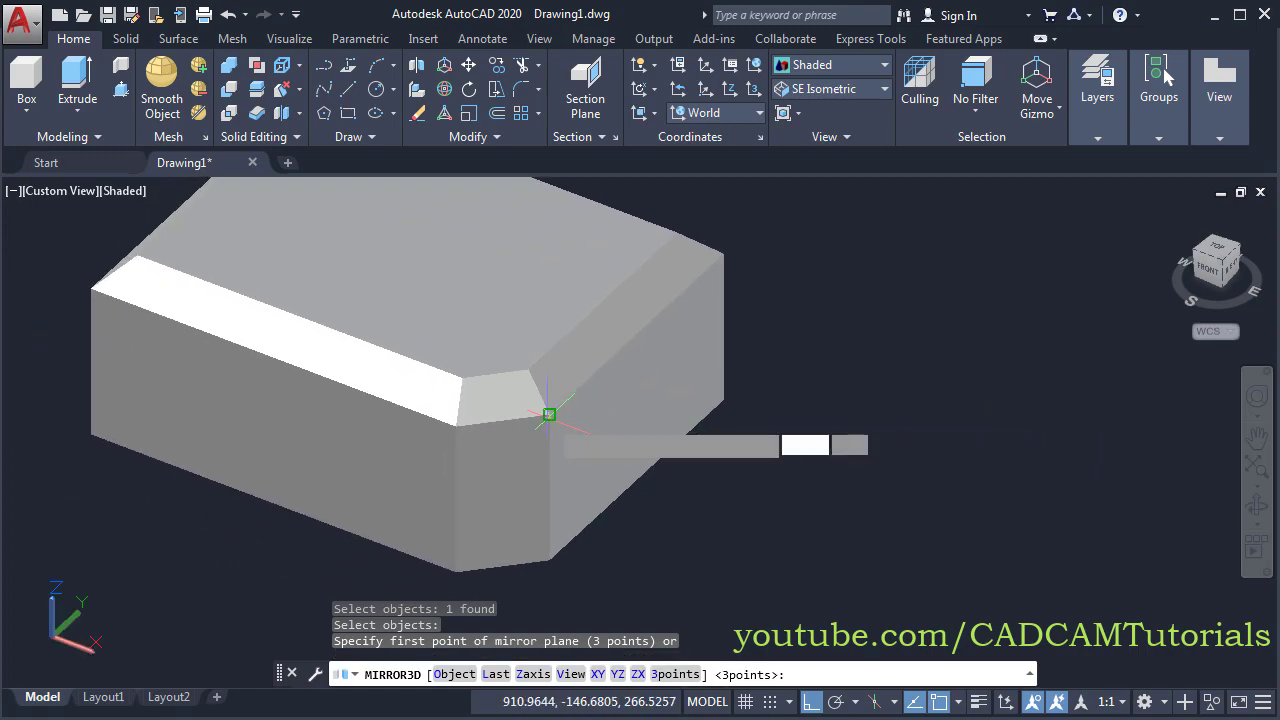
left_click(723, 254)
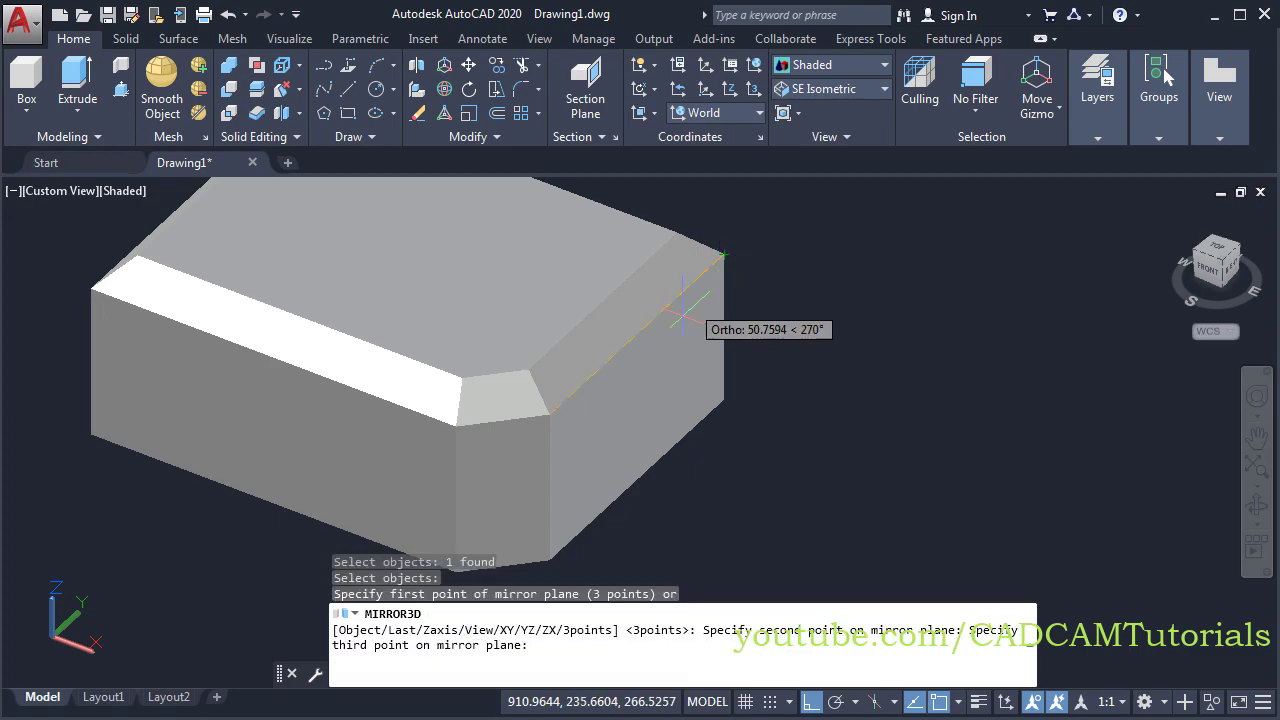
left_click(549, 562)
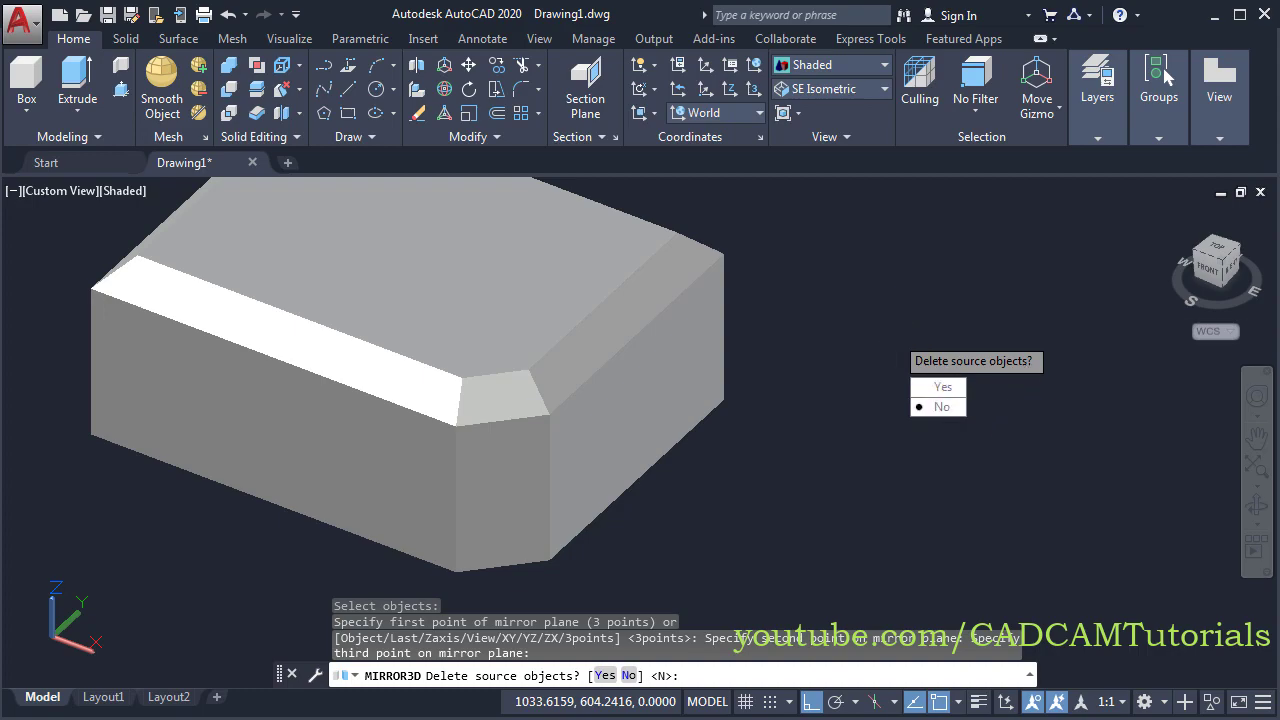
left_click(941, 406)
scroll(779, 392, "down", 3)
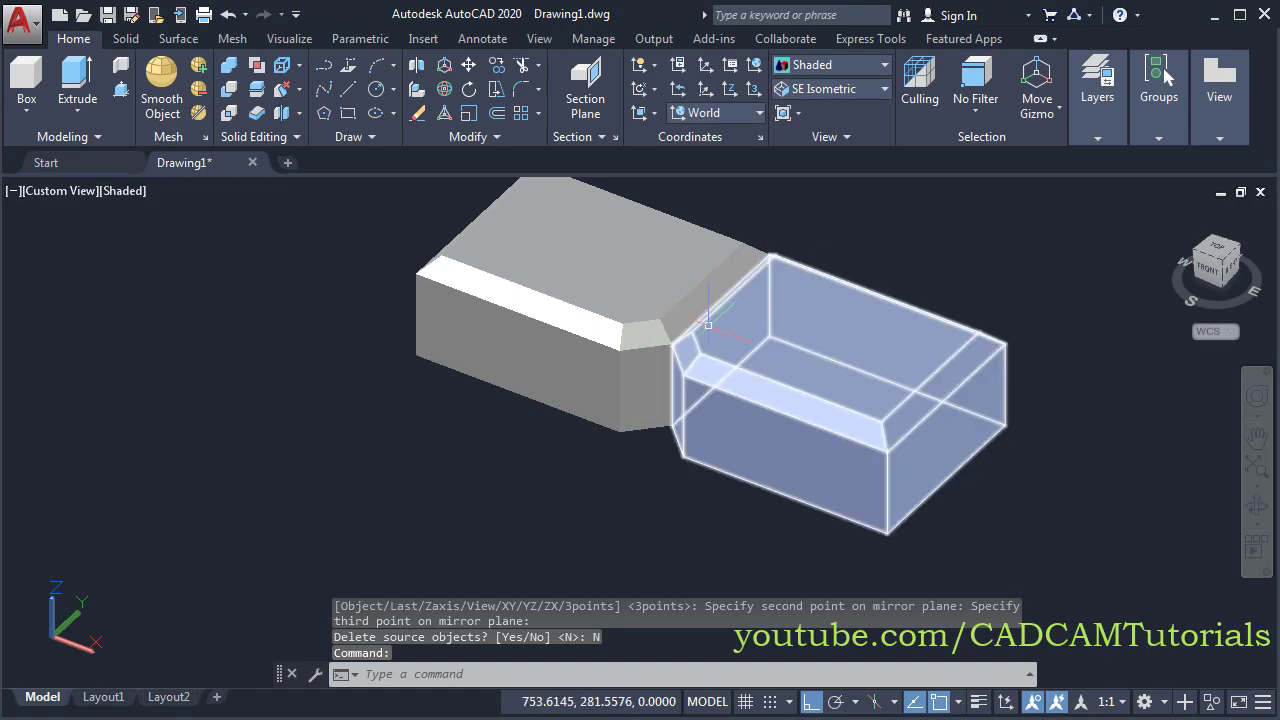
middle_click_drag(651, 486, 460, 474)
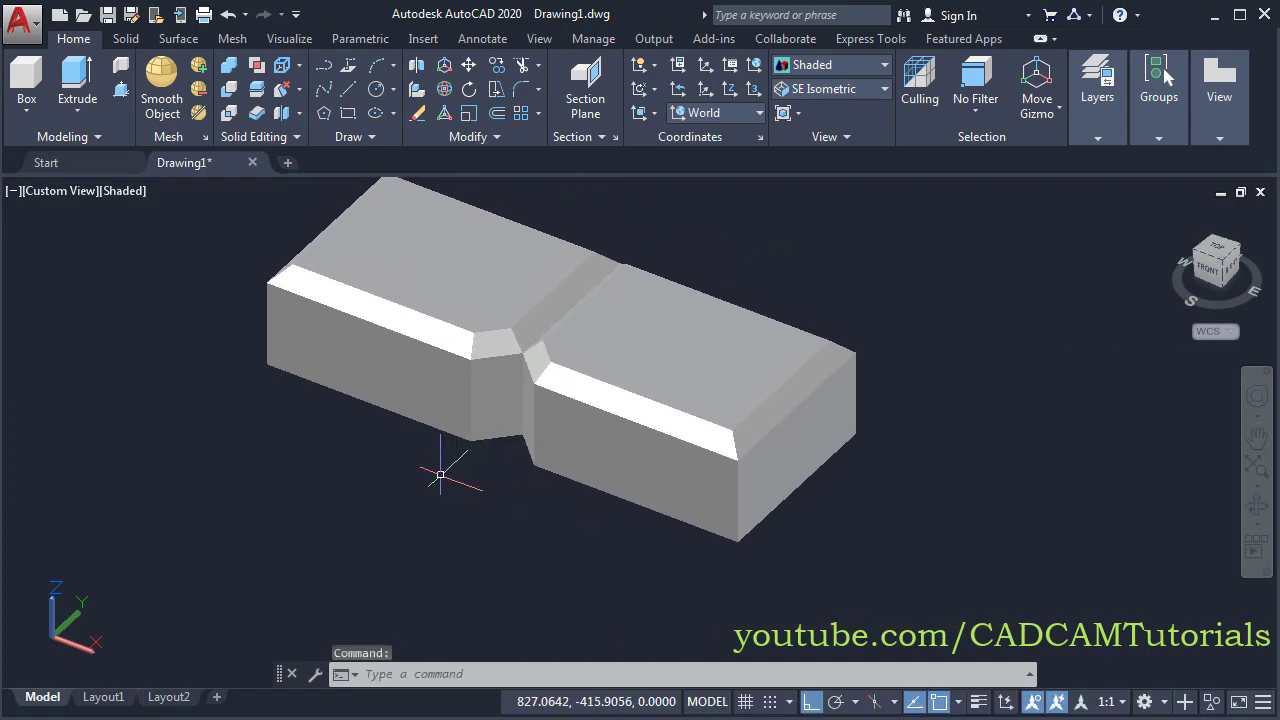
Mirror the right-hand copy in 3D across the ZX plane through its front-left bottom corner, keeping the source object
key("Return")
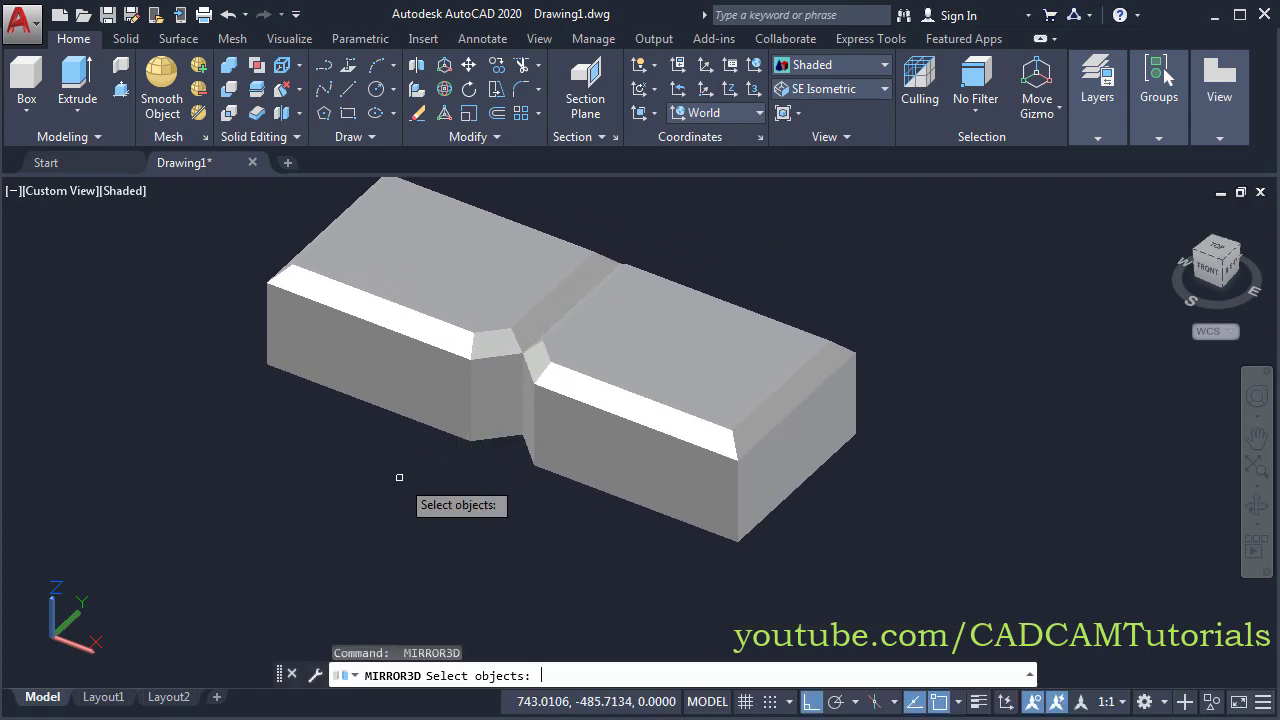
left_click(619, 457)
key("Return")
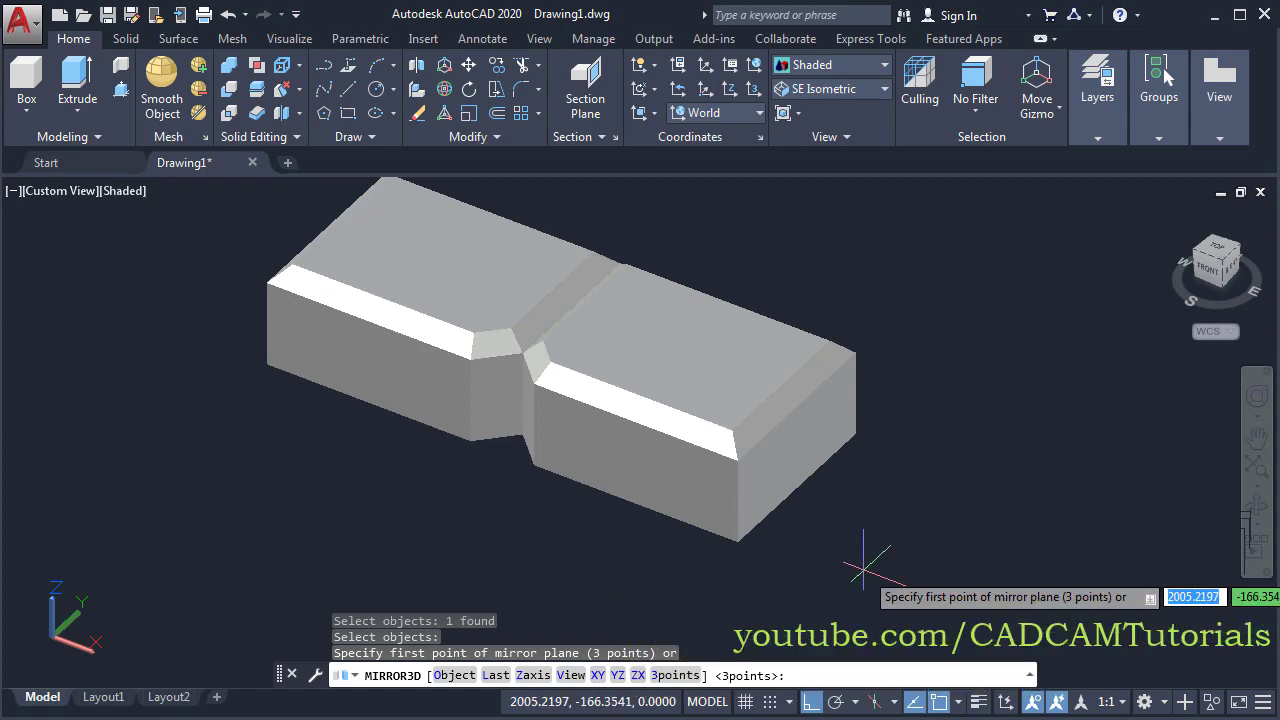
middle_click_drag(745, 592, 797, 520)
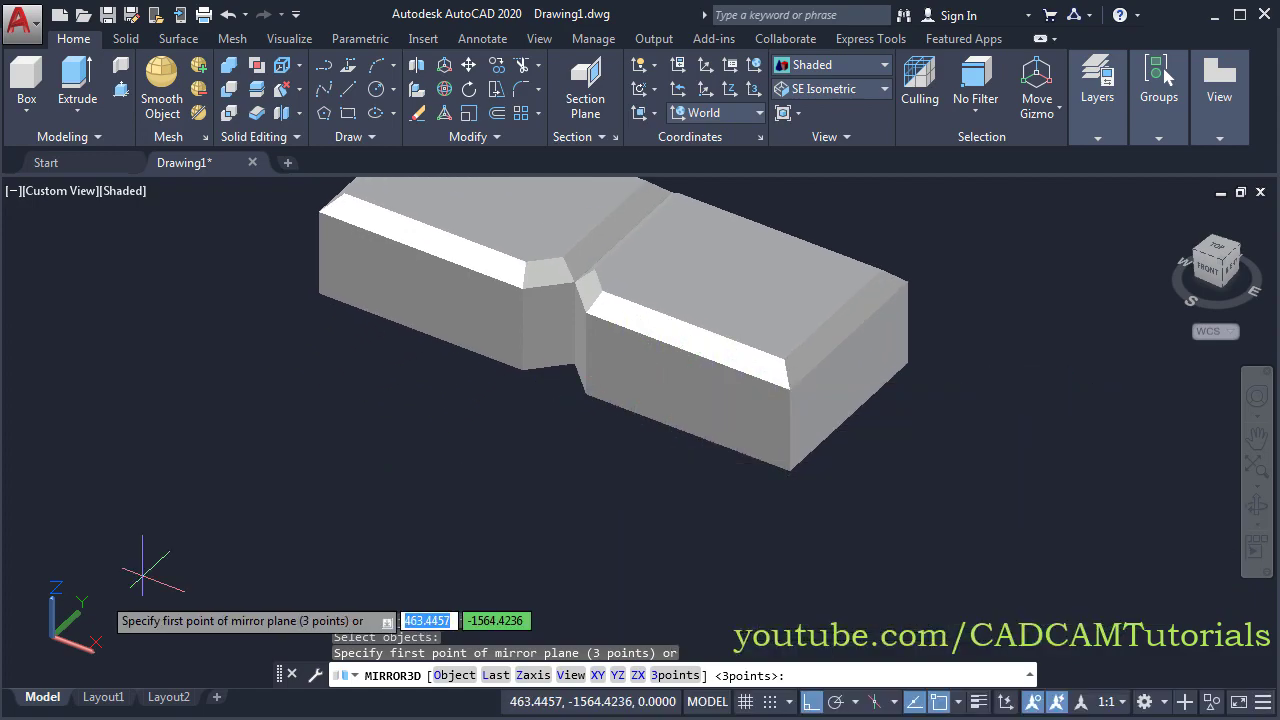
left_click(637, 675)
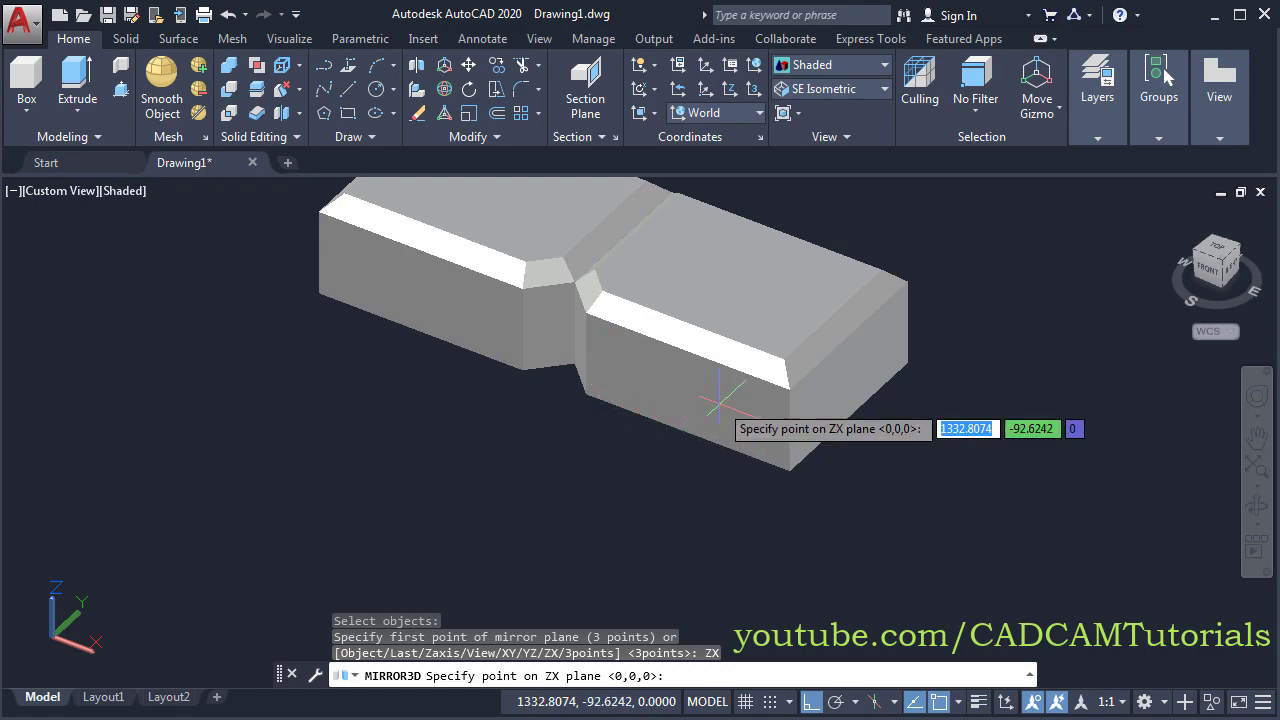
left_click(585, 393)
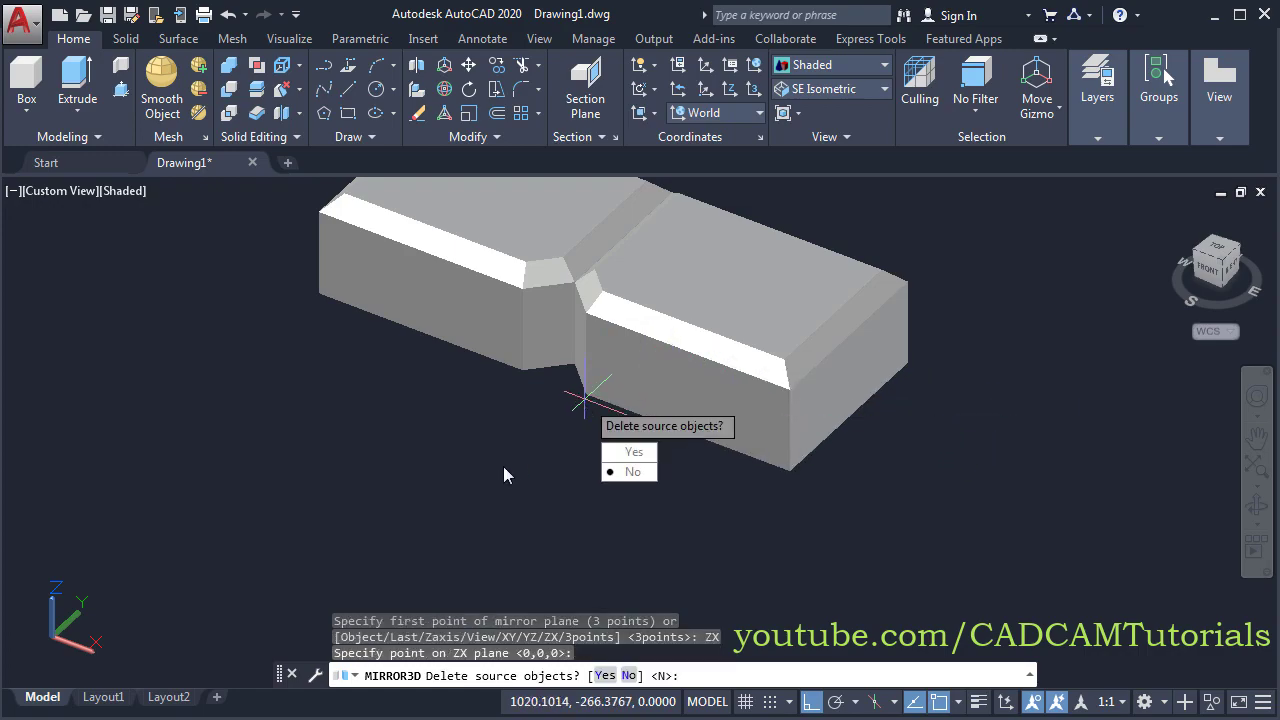
left_click(633, 472)
scroll(314, 457, "down", 3)
middle_click_drag(314, 457, 366, 406, "shift")
scroll(463, 466, "up", 4)
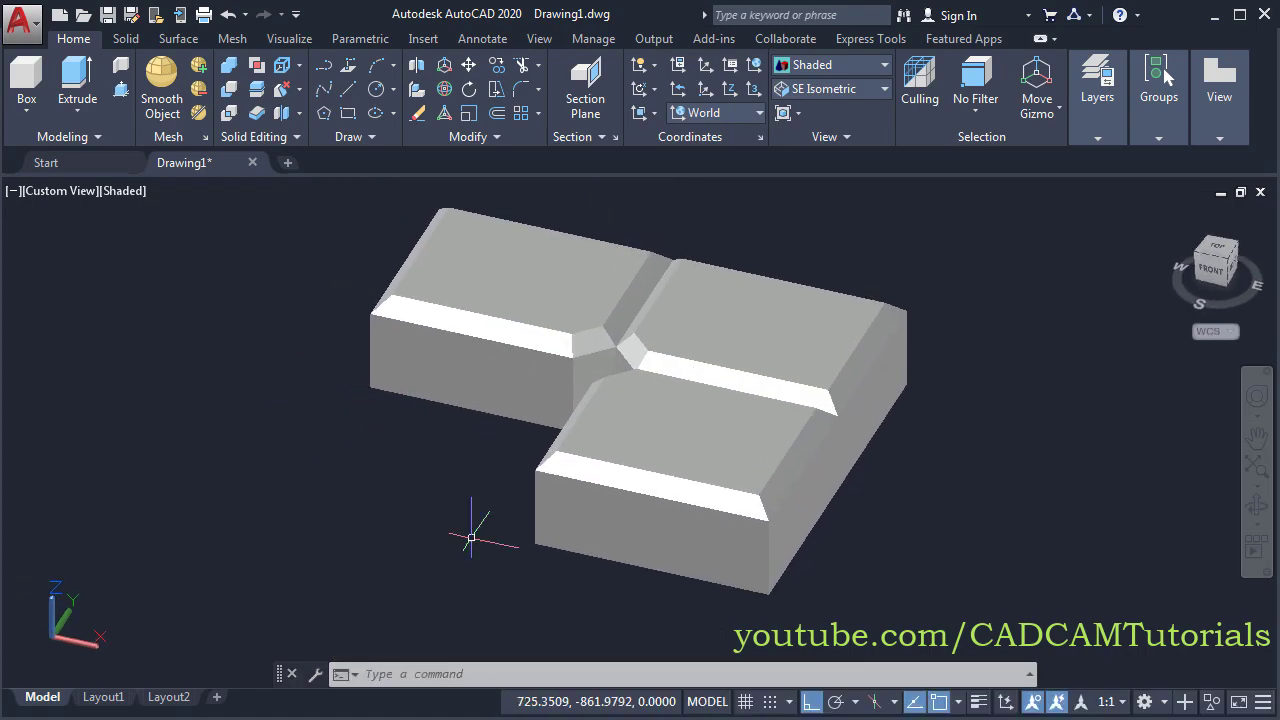
Apply FILLETEDGE with a radius of 150 to the two vertical edges at the outer end of the original solid
middle_click_drag(332, 374, 528, 403, "shift")
type("l")
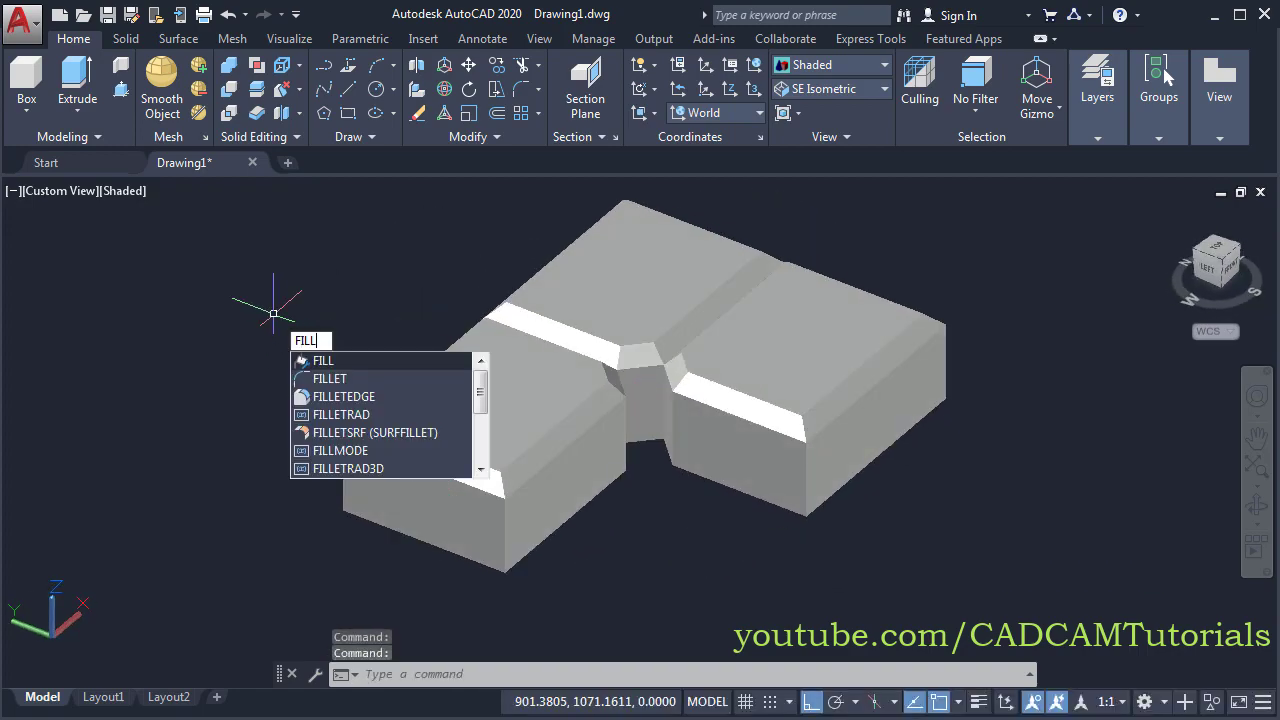
key("Down")
key("Down")
key("Return")
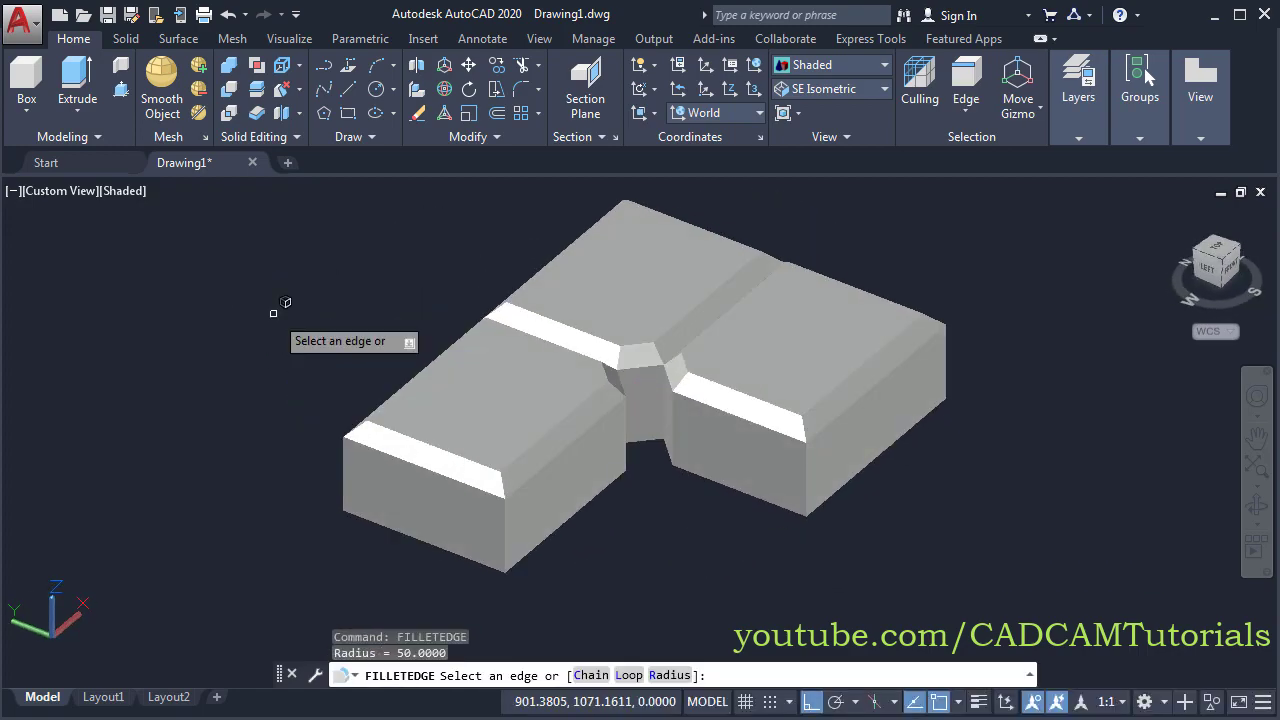
left_click(346, 470)
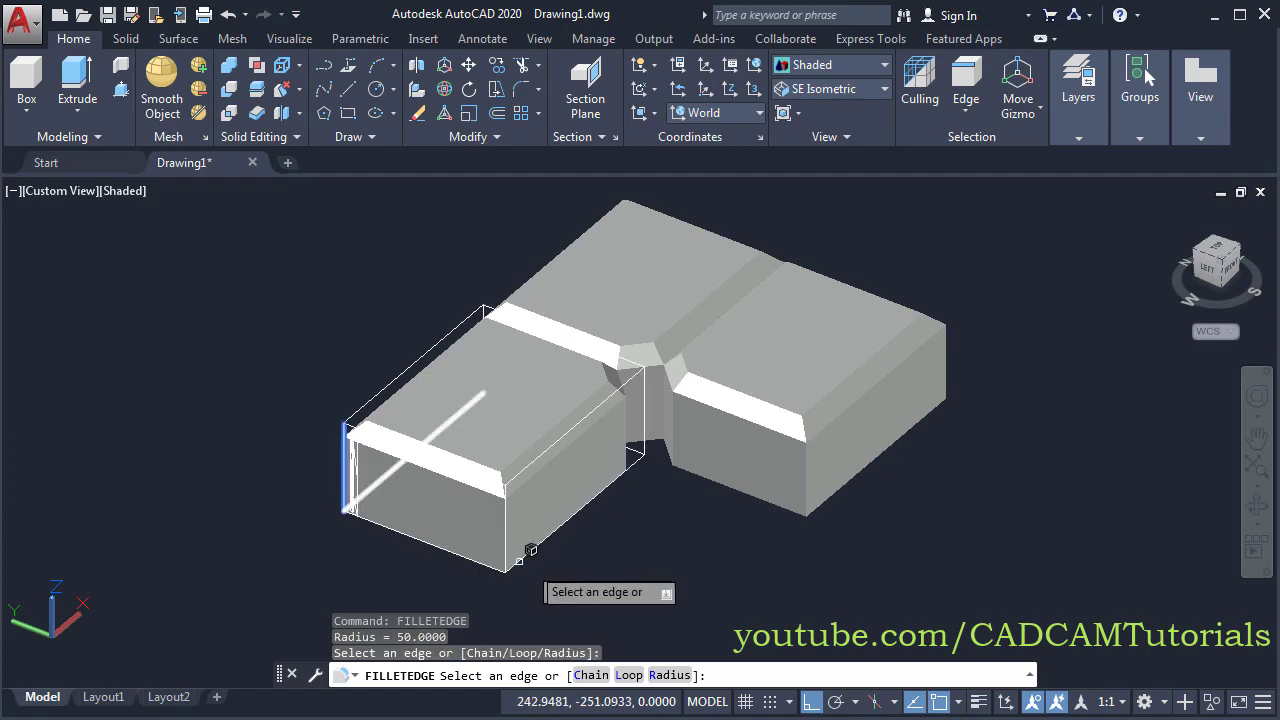
left_click(517, 527)
key("Return")
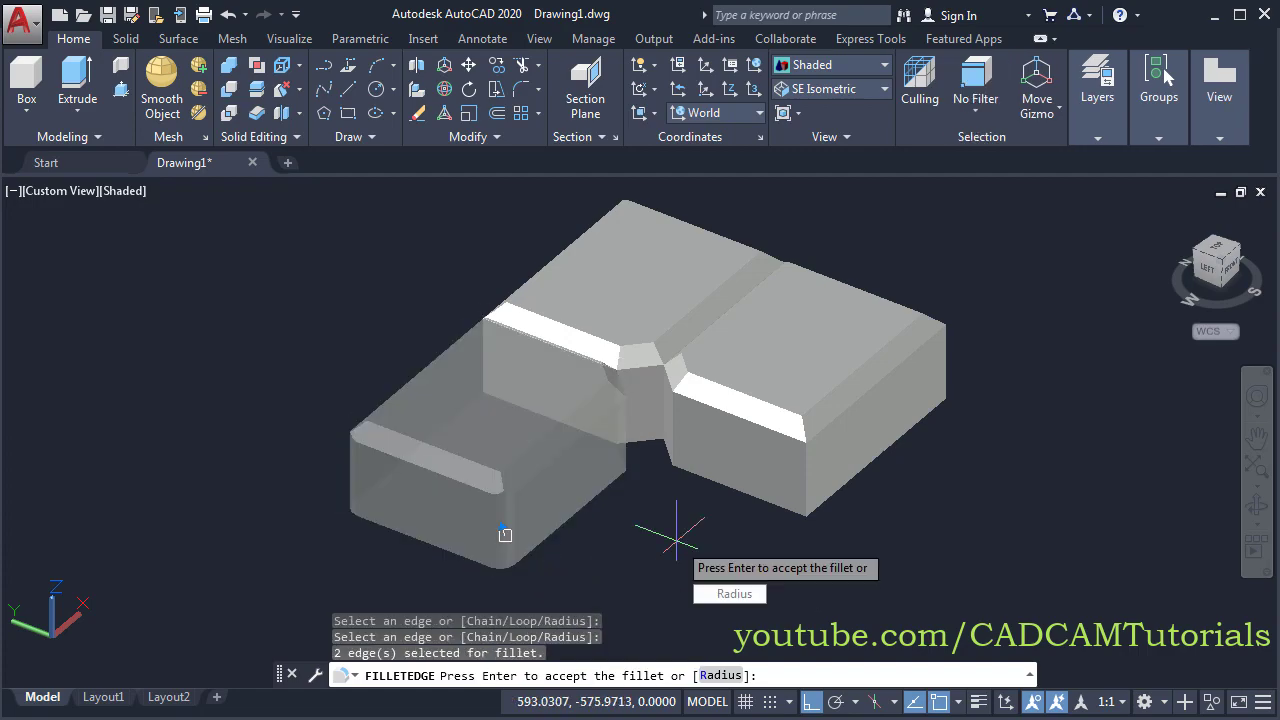
left_click(734, 594)
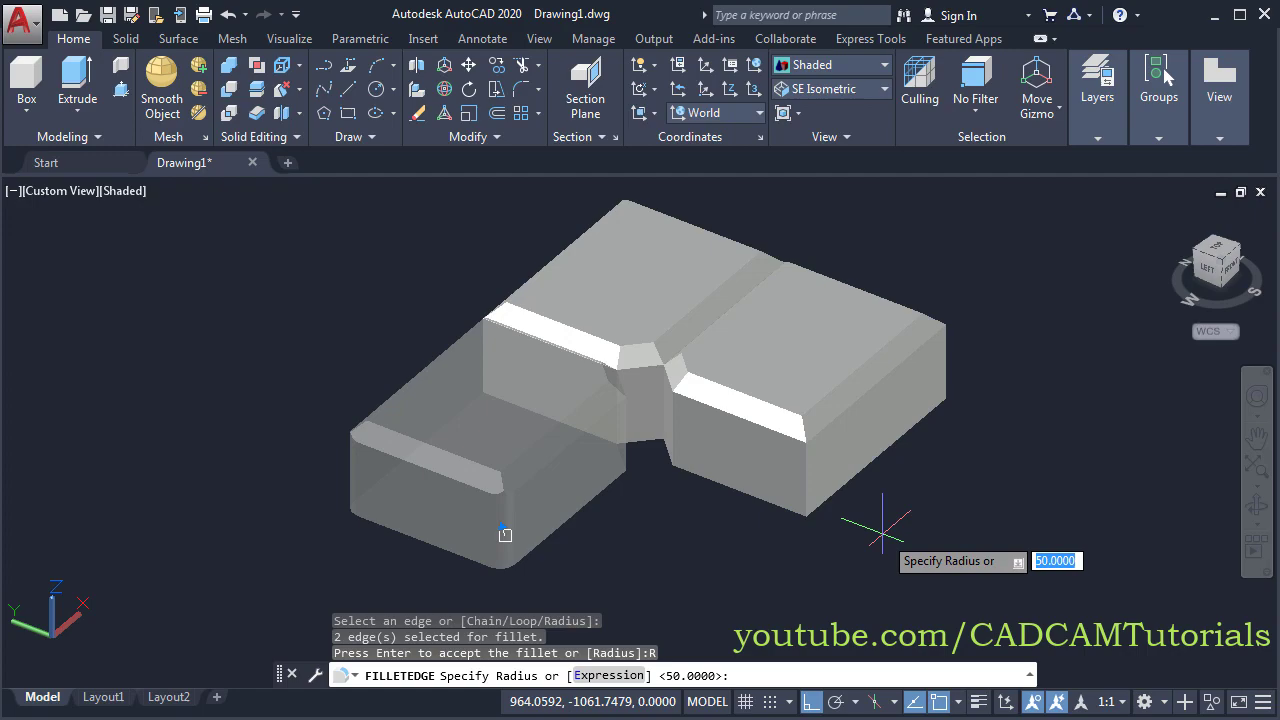
type("150")
key("Return")
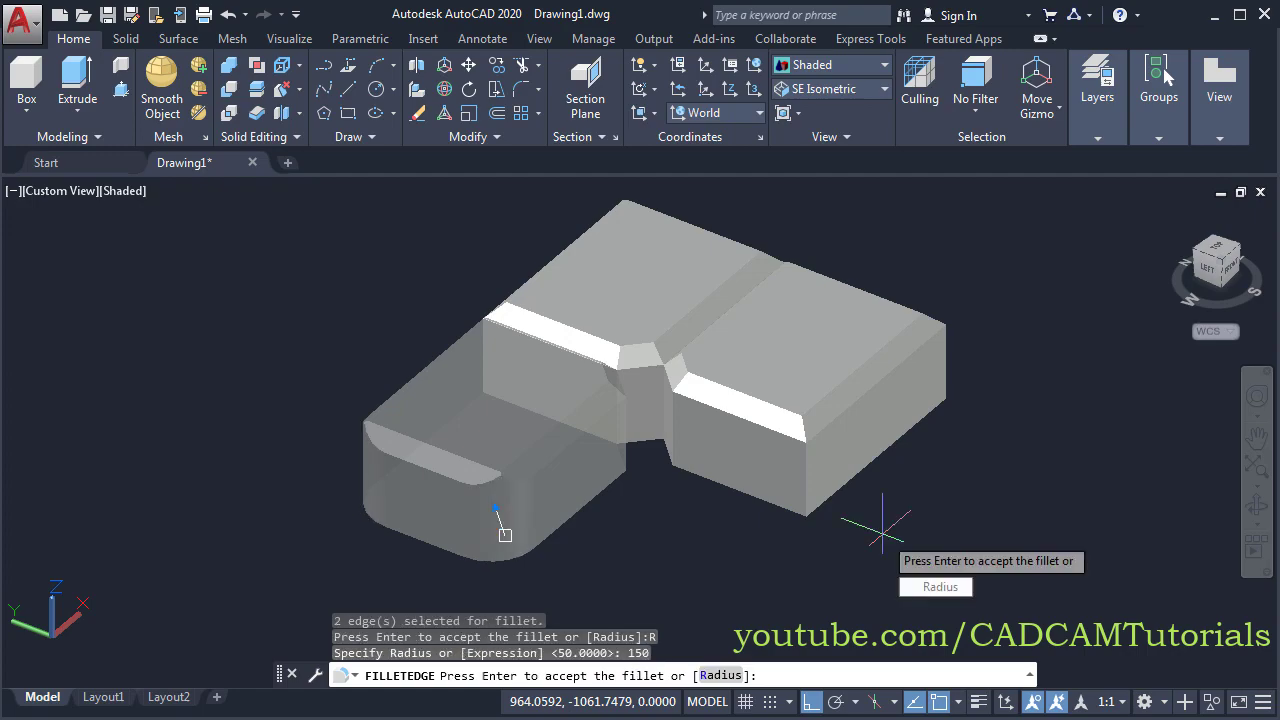
key("Return")
Run 3D Align on the filleted solid, using its inner vertical edge's bottom and top ends and the rear top corner as source points
middle_click_drag(505, 534, 436, 416, "shift")
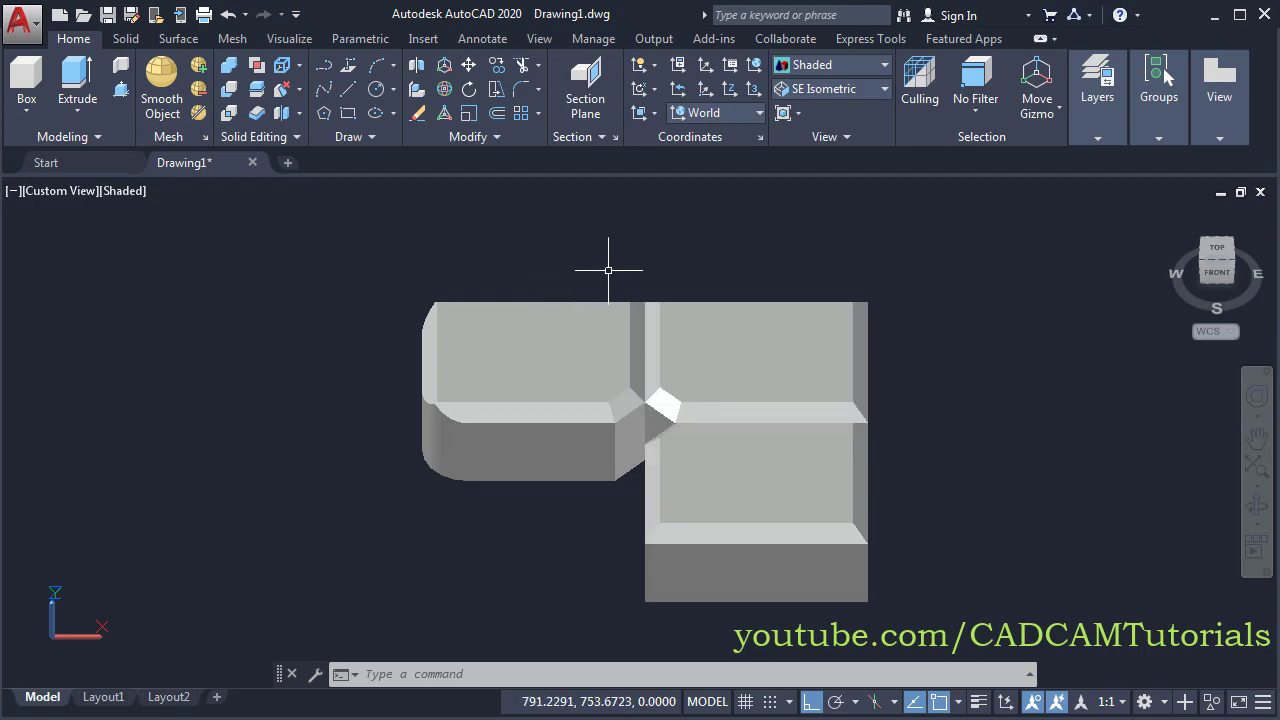
left_click(416, 91)
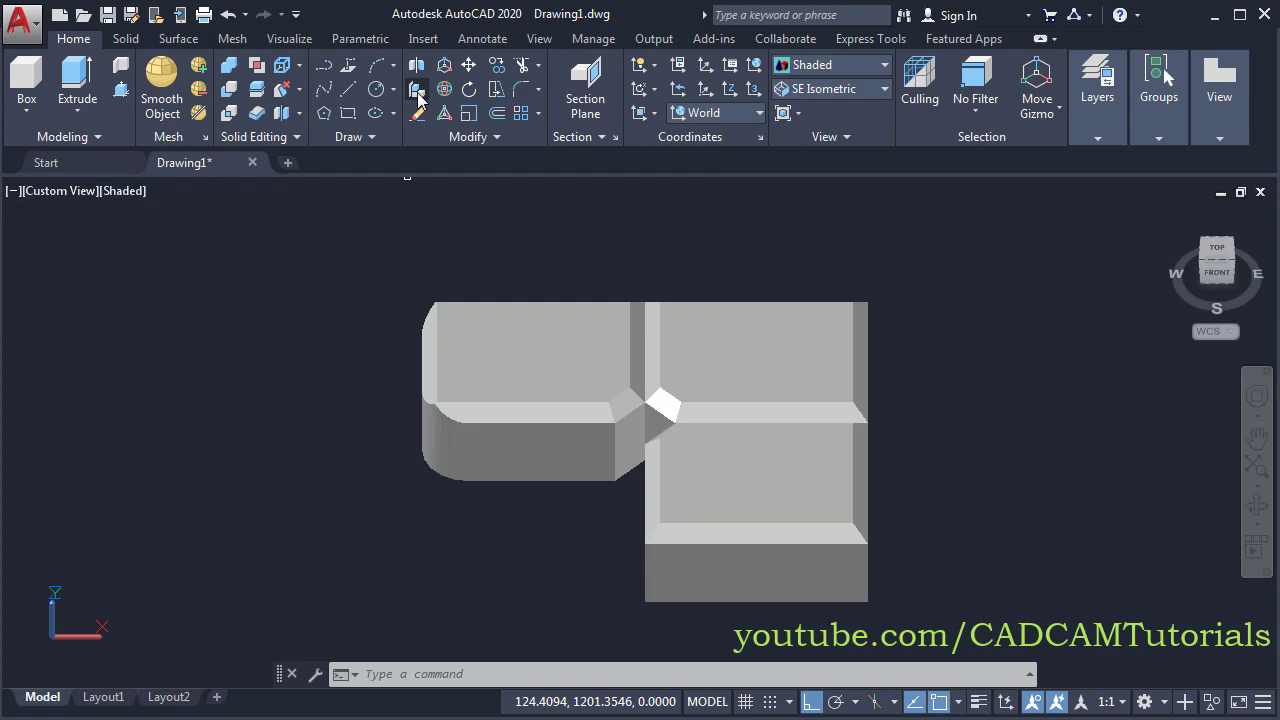
left_click(518, 456)
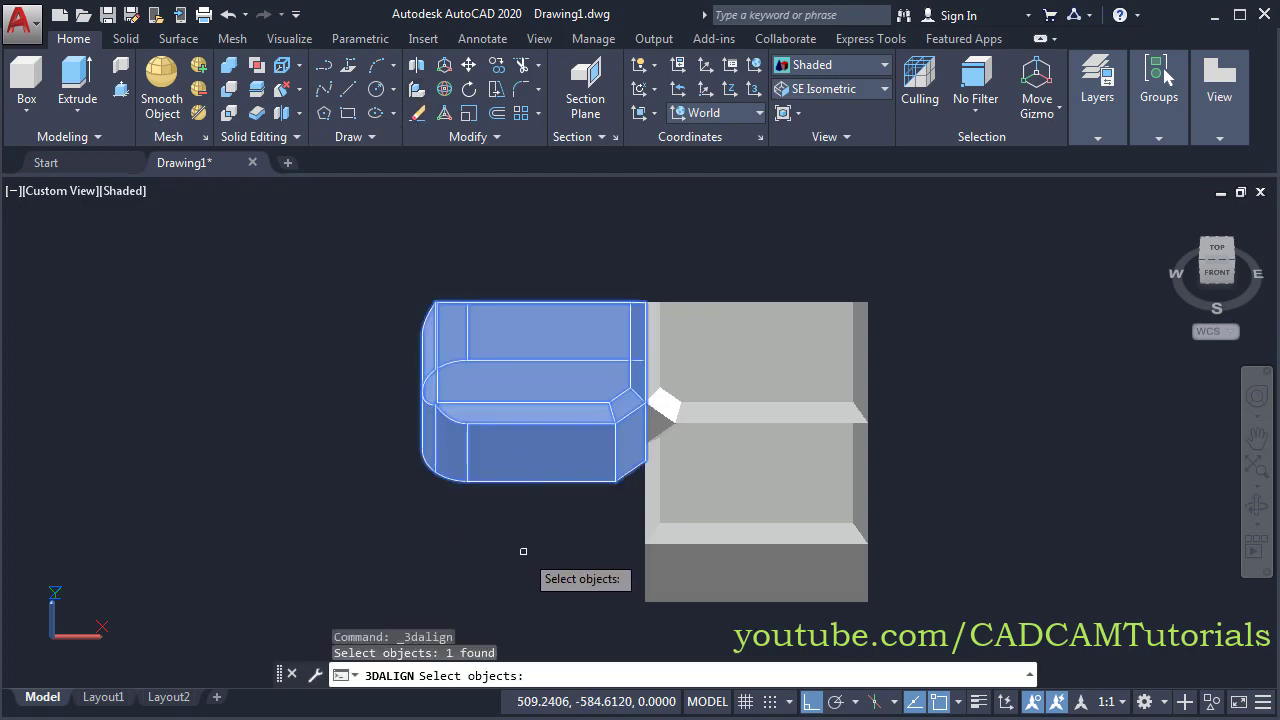
key("Return")
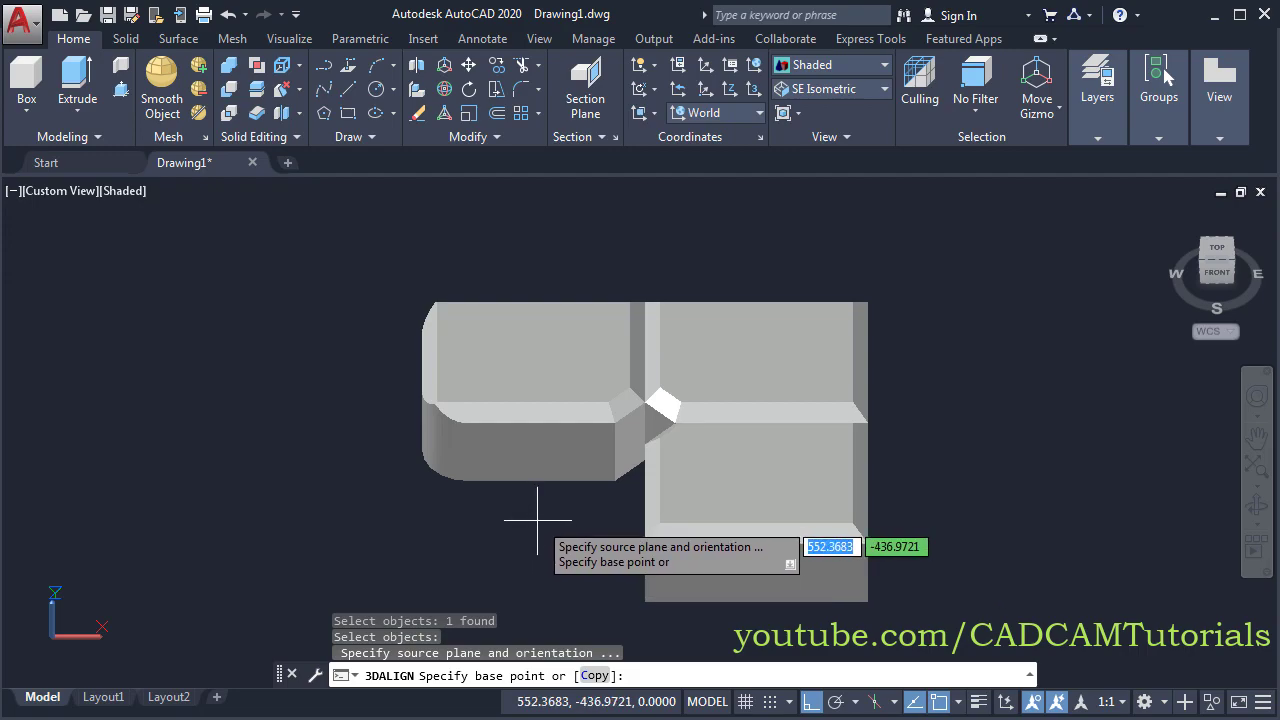
scroll(640, 470, "up", 3)
middle_click_drag(663, 423, 556, 500, "shift")
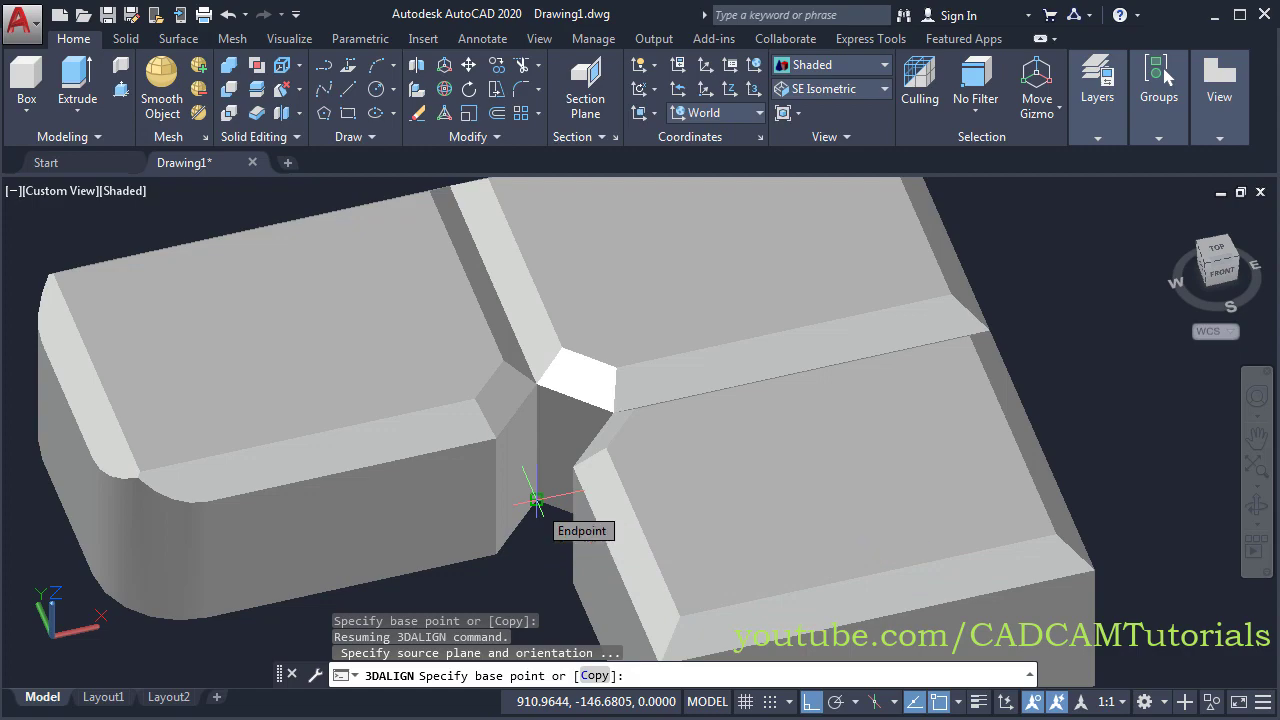
left_click(536, 500)
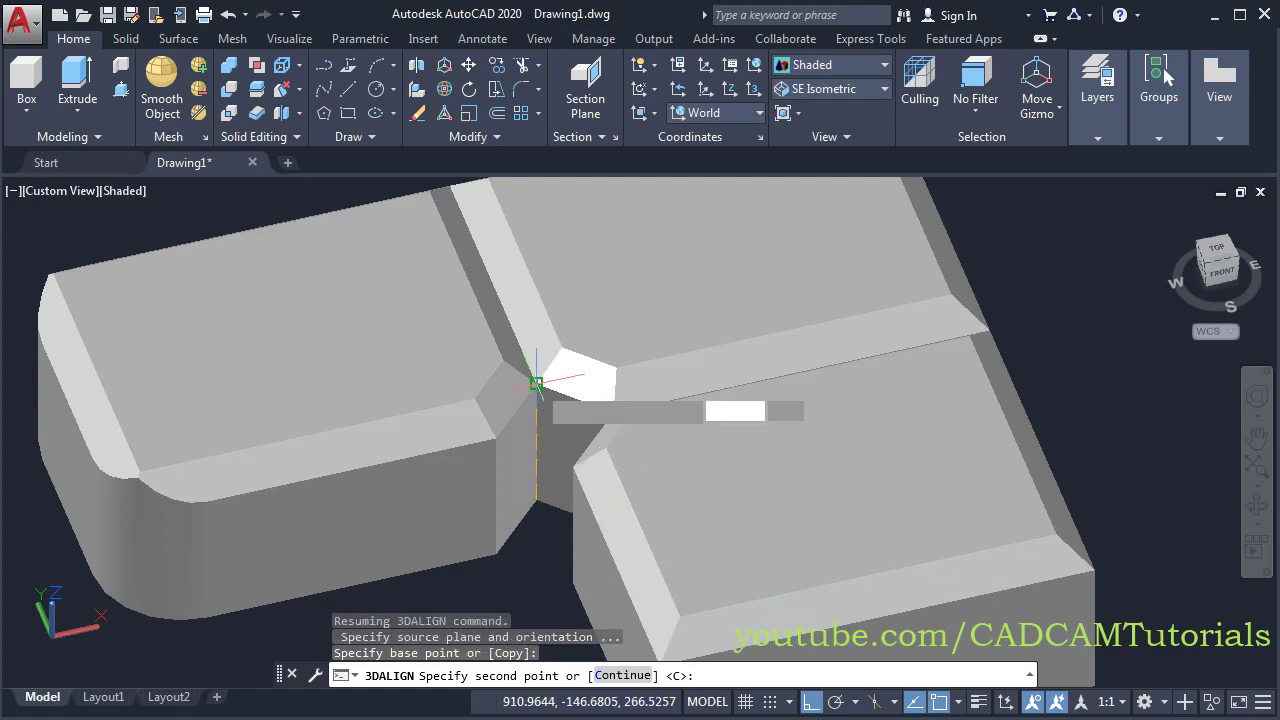
left_click(536, 383)
scroll(490, 260, "up", 2)
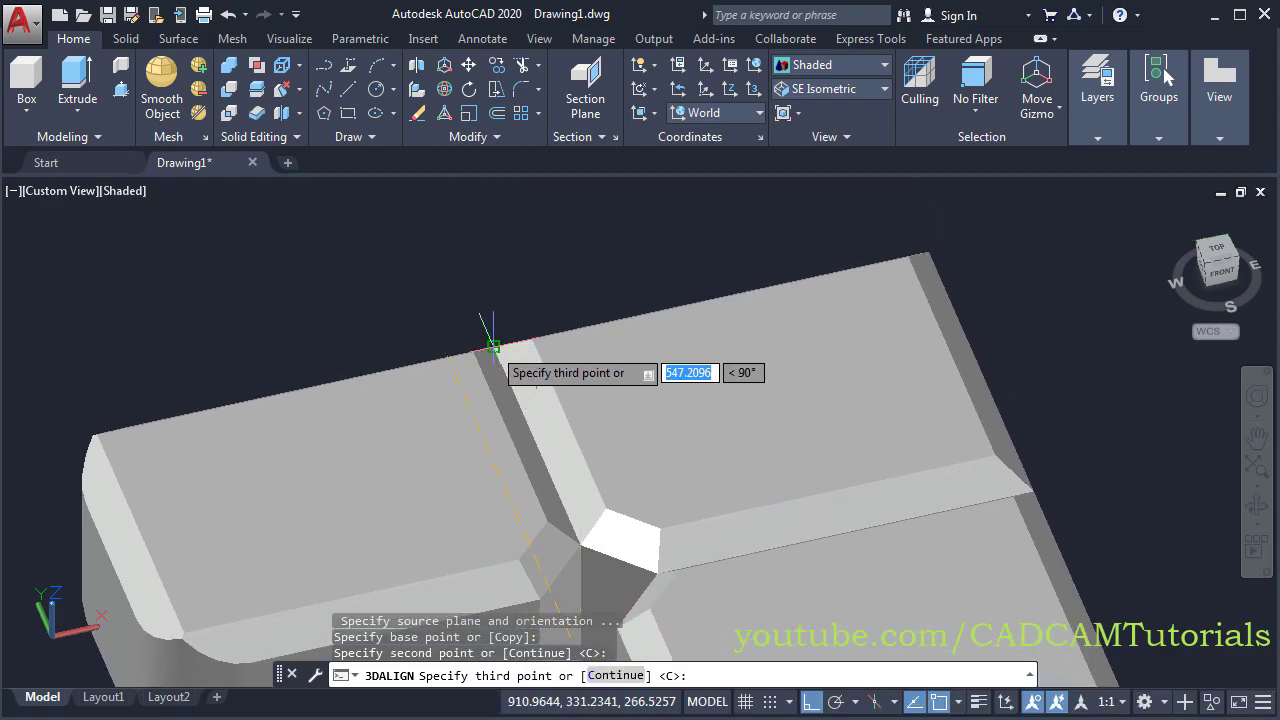
left_click(492, 346)
Finish the 3D Align by placing the filleted solid on the adjacent solid's top face, using its front edge's inner and outer ends as destination points
scroll(514, 300, "down", 3)
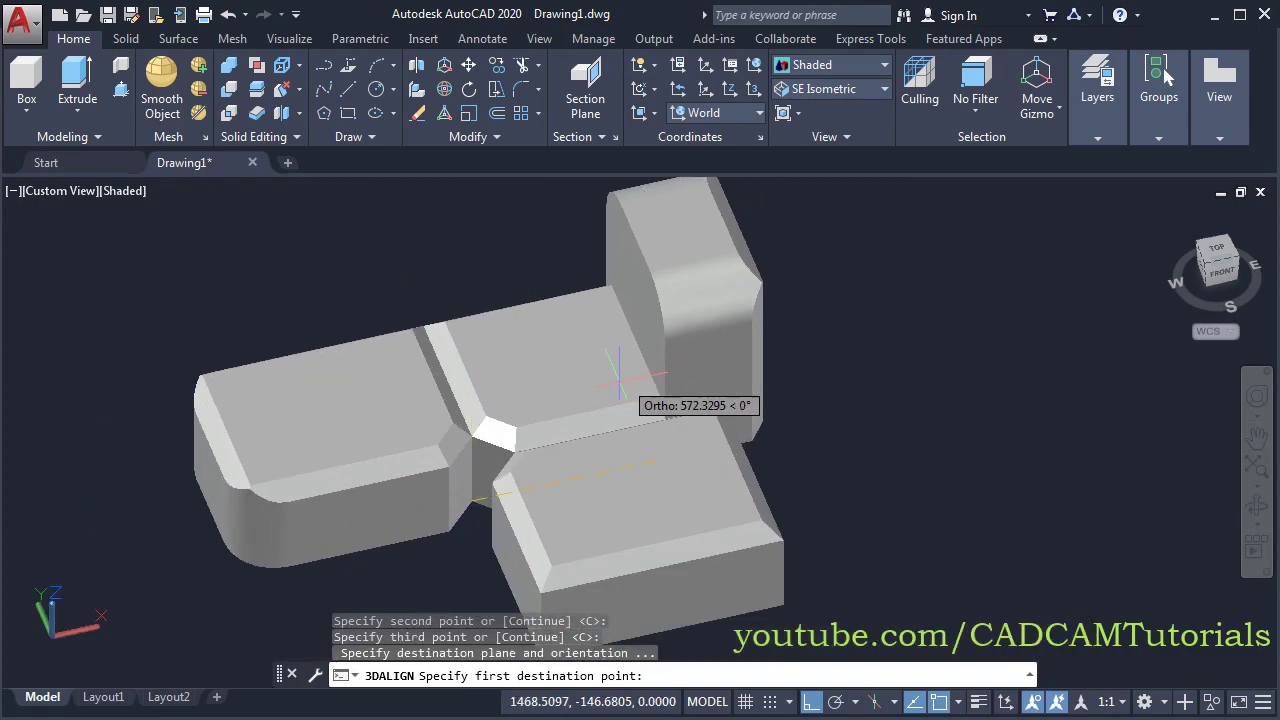
scroll(605, 430, "up", 2)
scroll(590, 370, "up", 1)
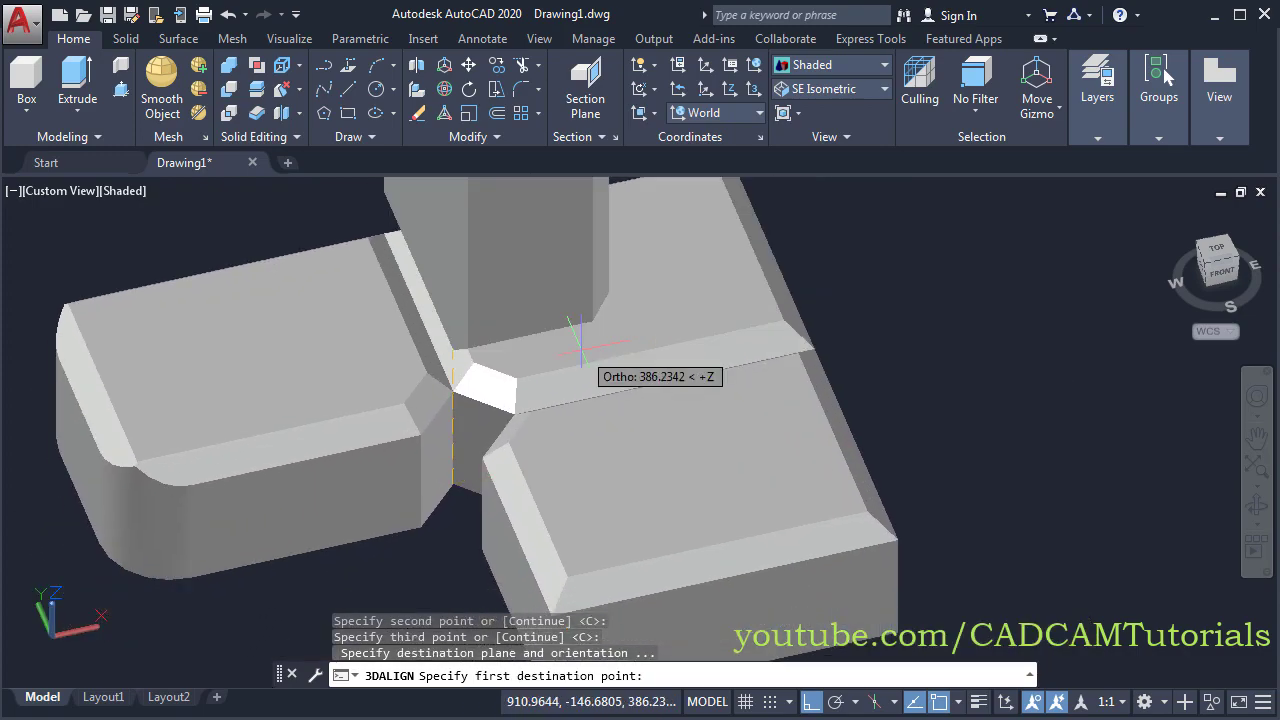
mouse_move(579, 348)
middle_mouse_down()
mouse_move(663, 400)
mouse_move(676, 430)
middle_mouse_up()
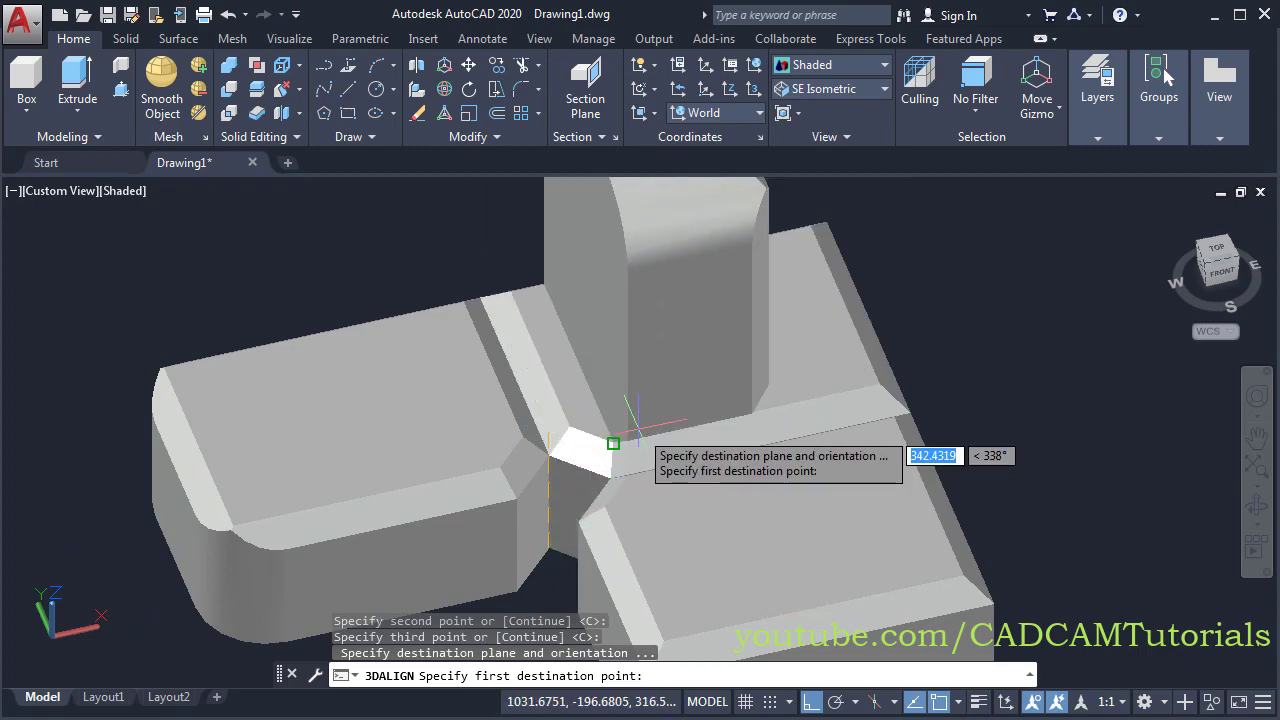
left_click(612, 442)
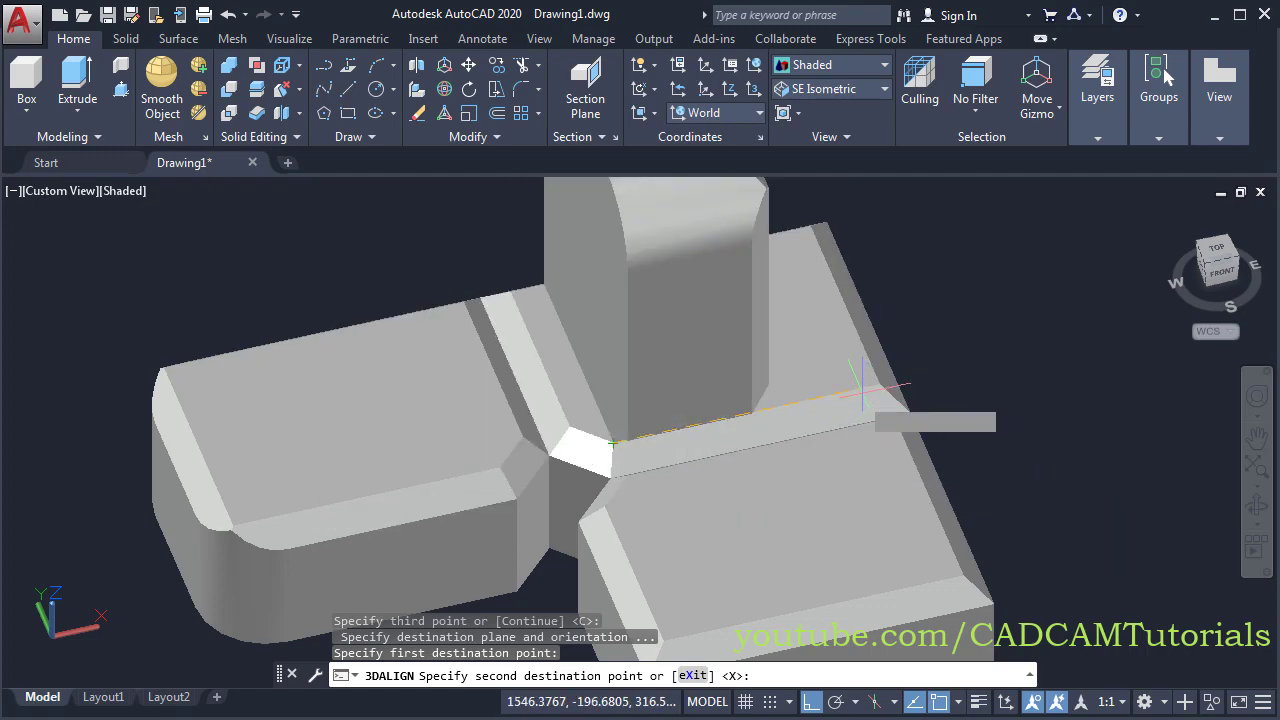
left_click(879, 383)
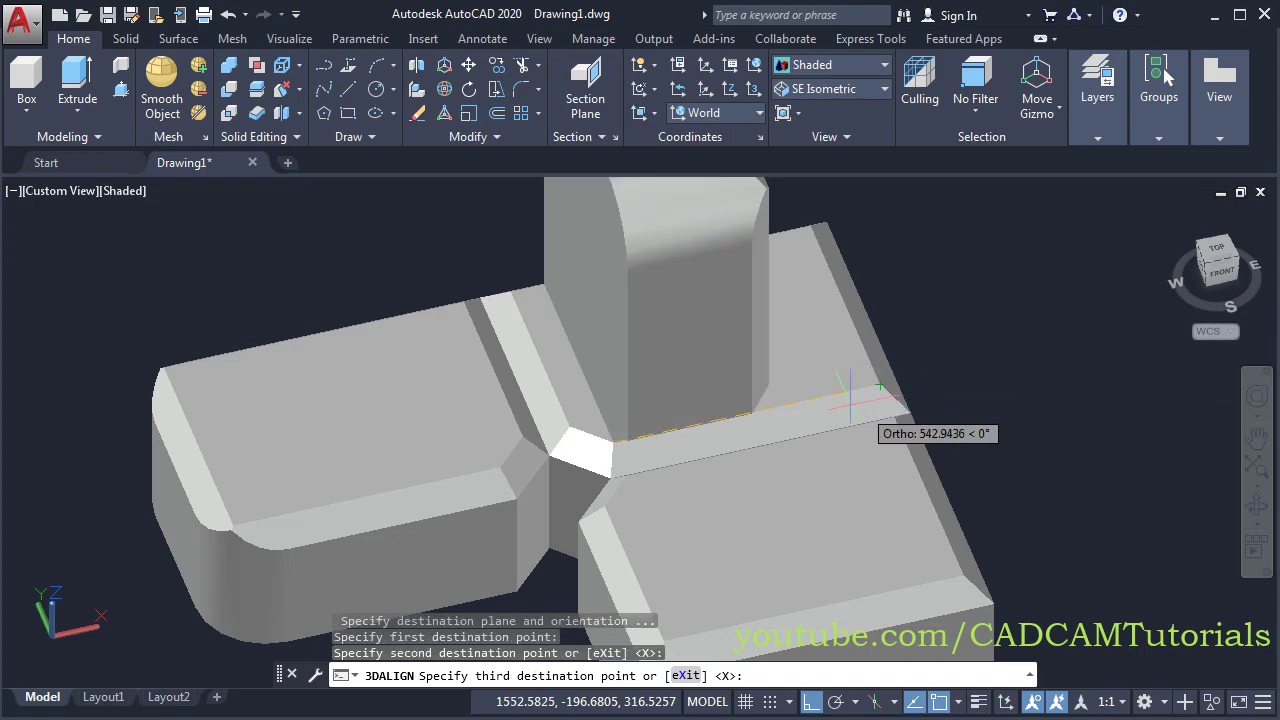
scroll(850, 395, "down", 3)
middle_click_drag(850, 395, 943, 457)
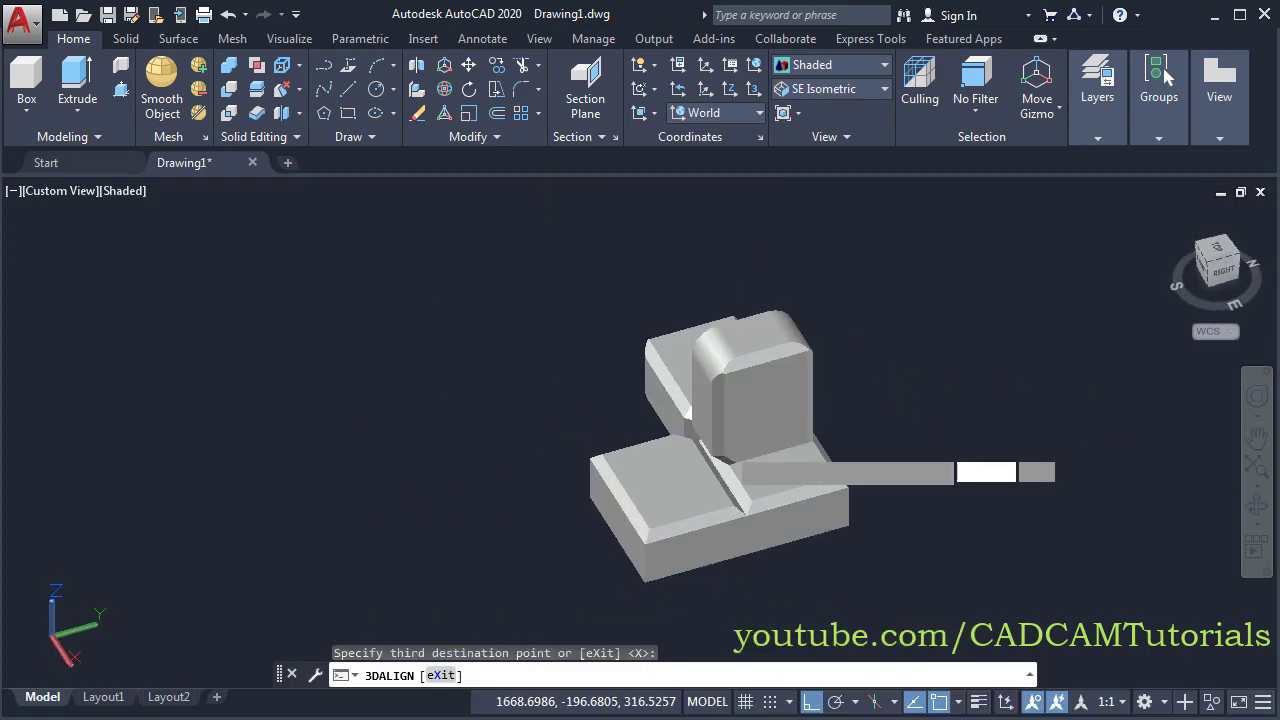
scroll(849, 434, "up", 3)
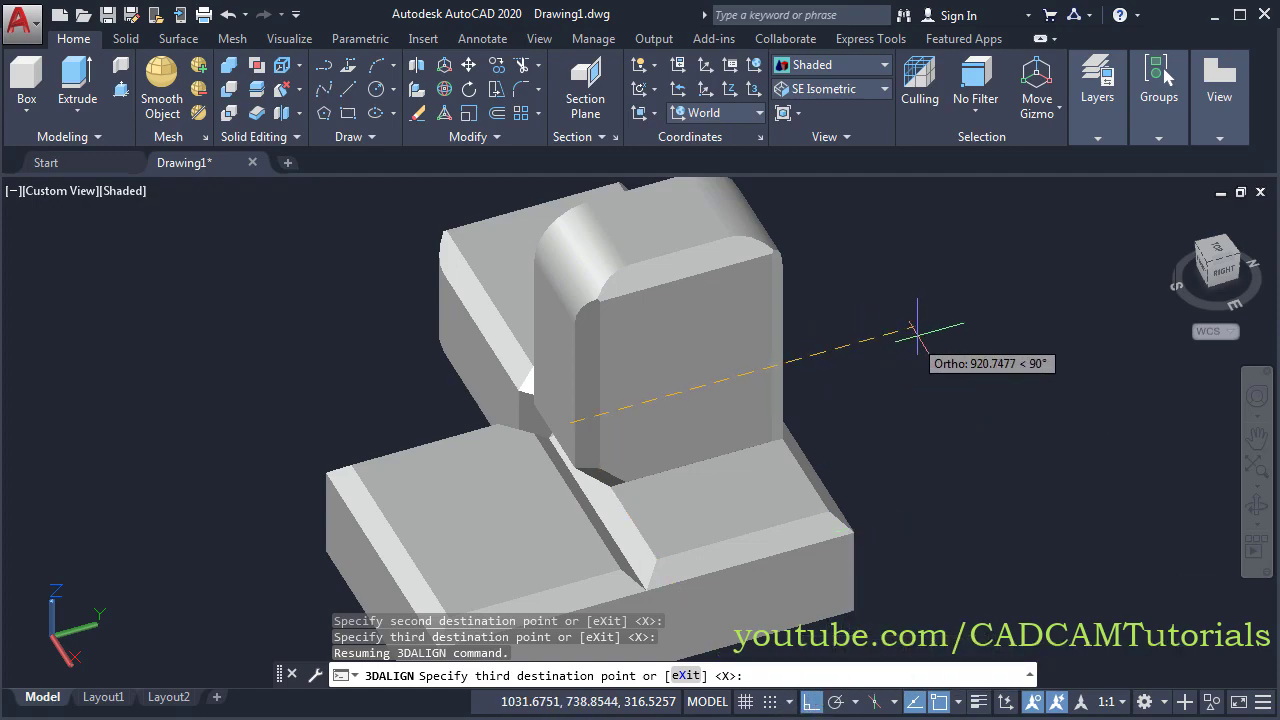
key("Return")
3D Rotate the upright filleted solid 270° about the vertical Z axis through its centre
middle_click_drag(623, 423, 694, 428, "shift")
scroll(787, 416, "up", 3)
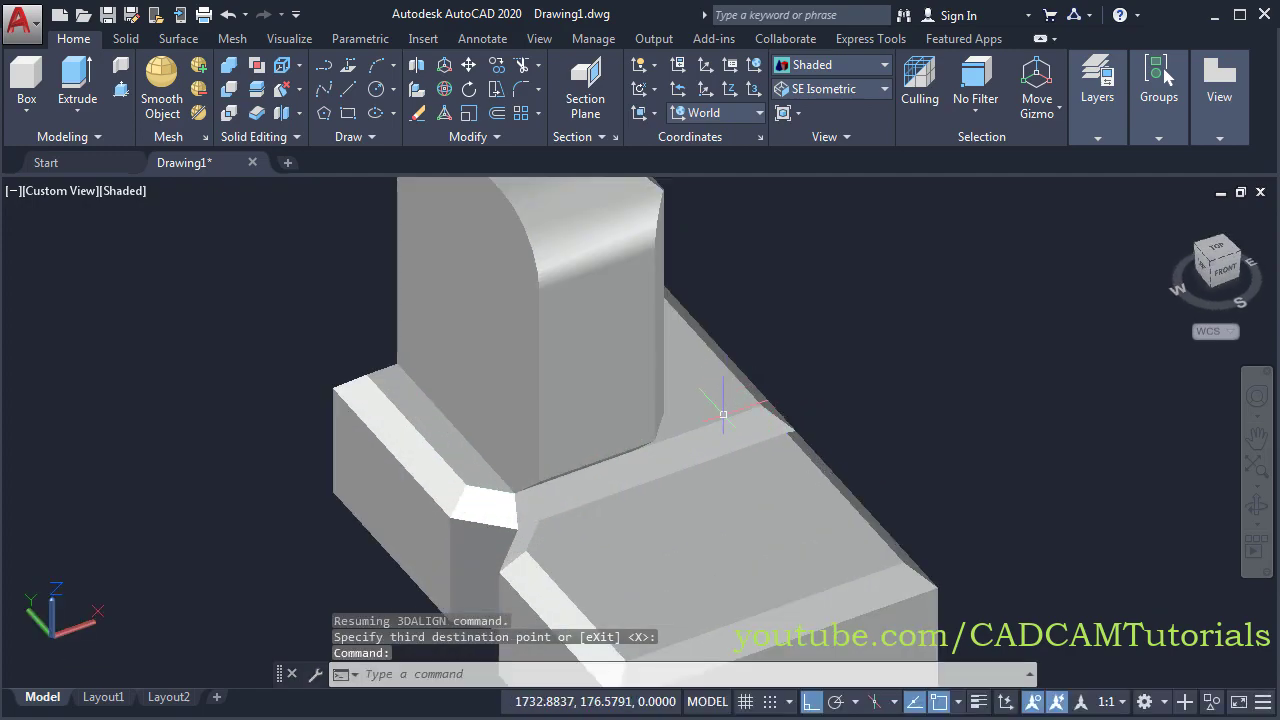
middle_click_drag(829, 423, 677, 486, "shift")
scroll(674, 466, "down", 5)
scroll(800, 523, "up", 2)
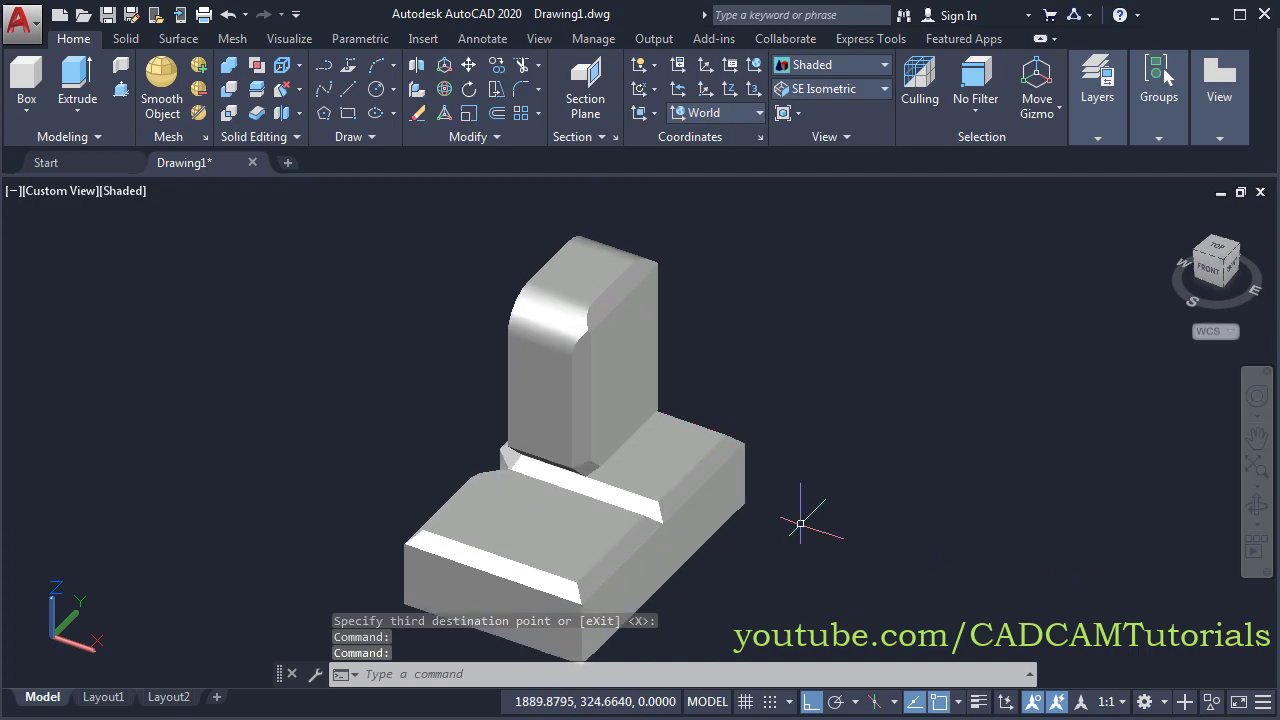
middle_click_drag(800, 523, 768, 478)
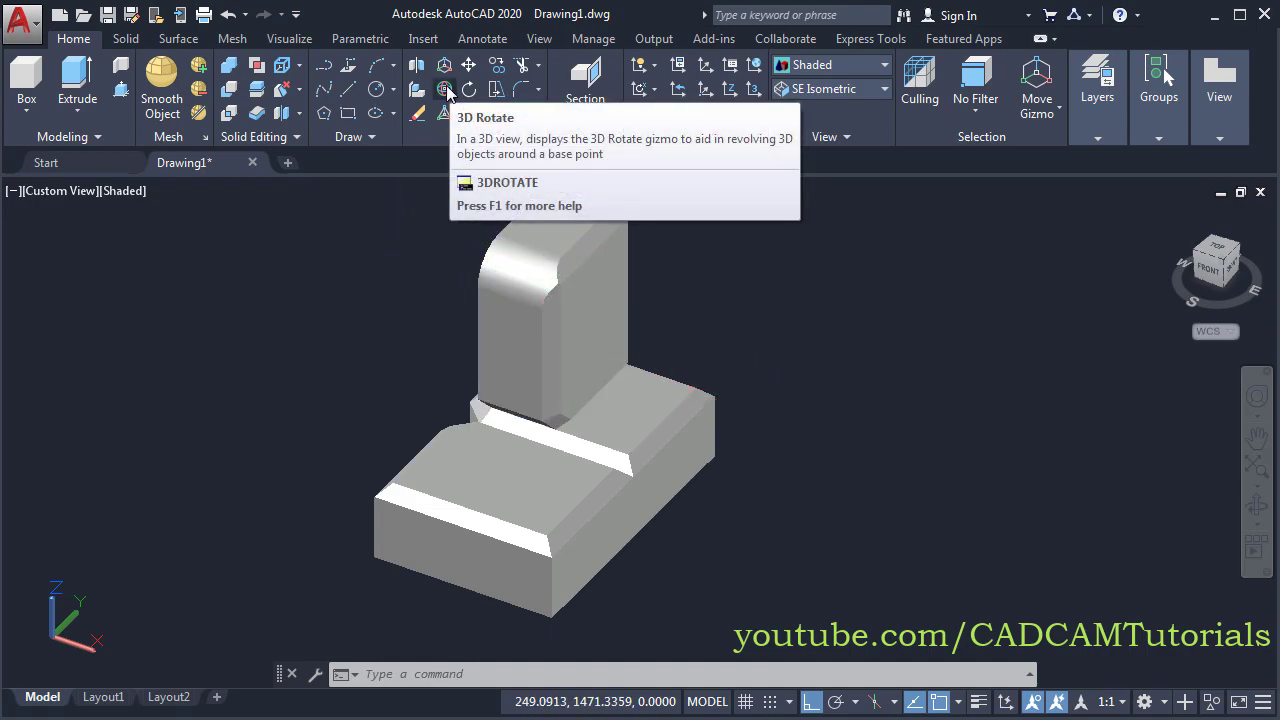
left_click(446, 90)
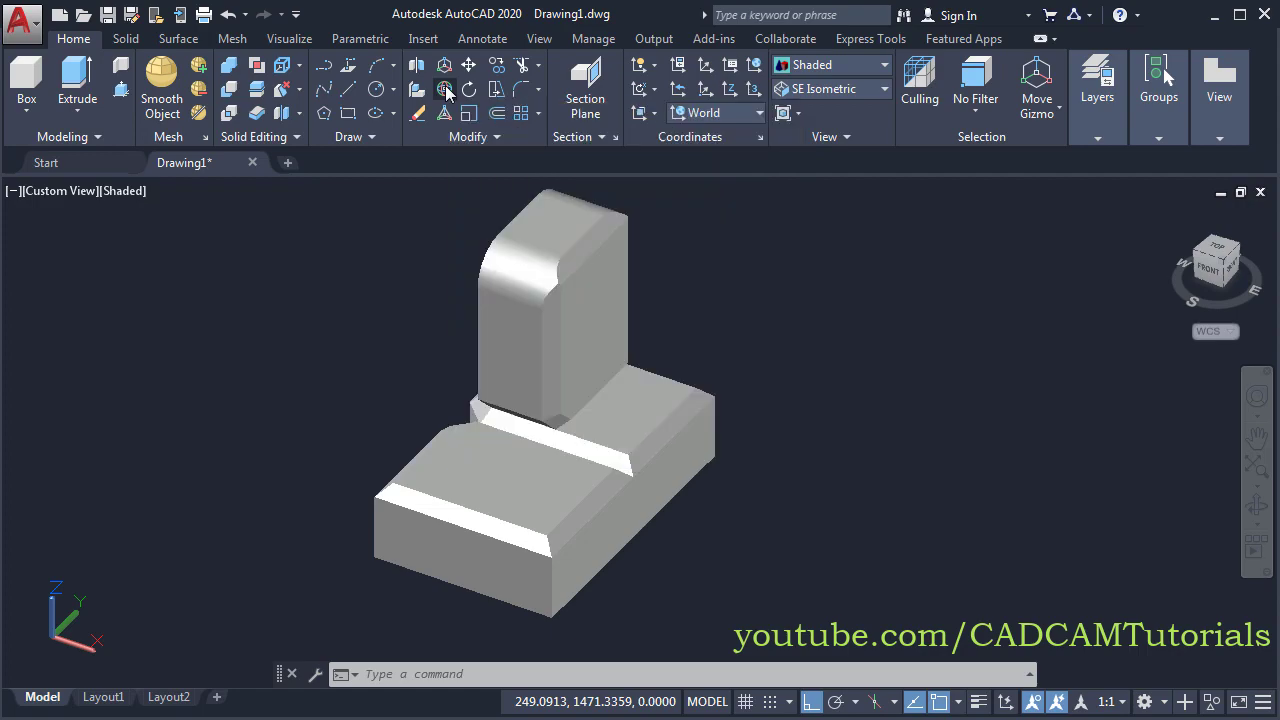
left_click(595, 329)
middle_click_drag(725, 343, 790, 430)
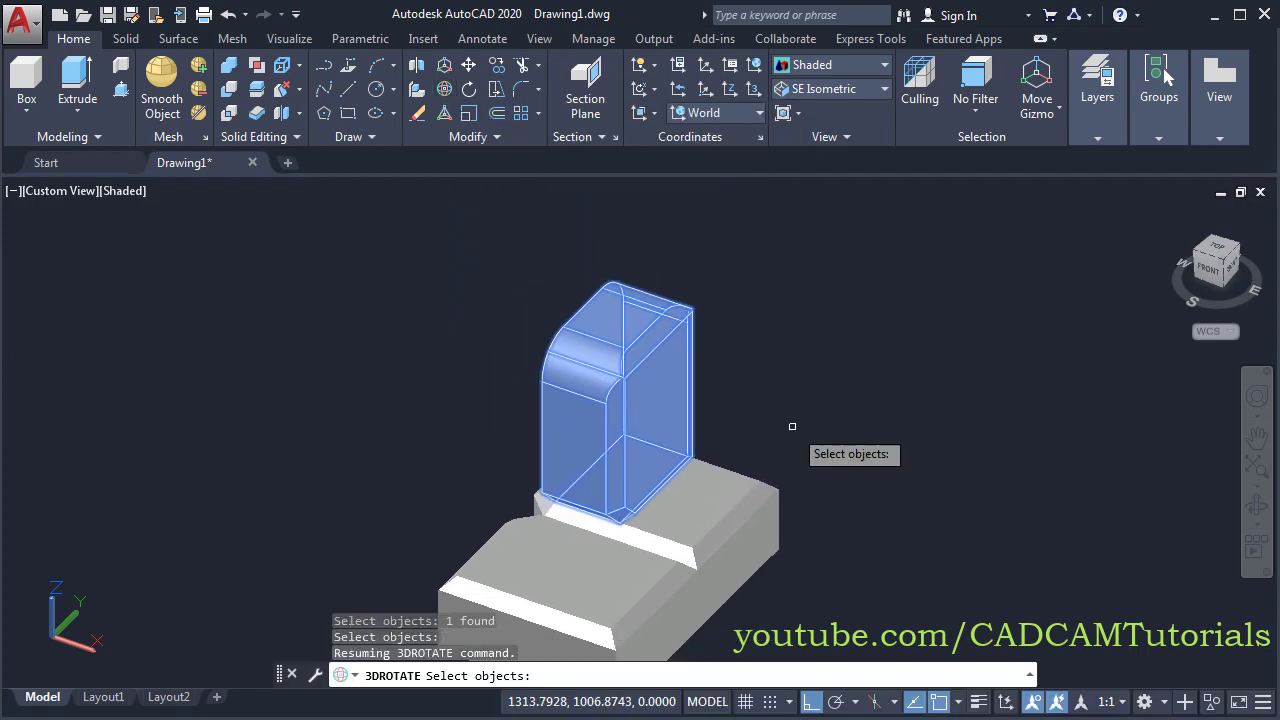
key("Return")
scroll(781, 483, "up", 3)
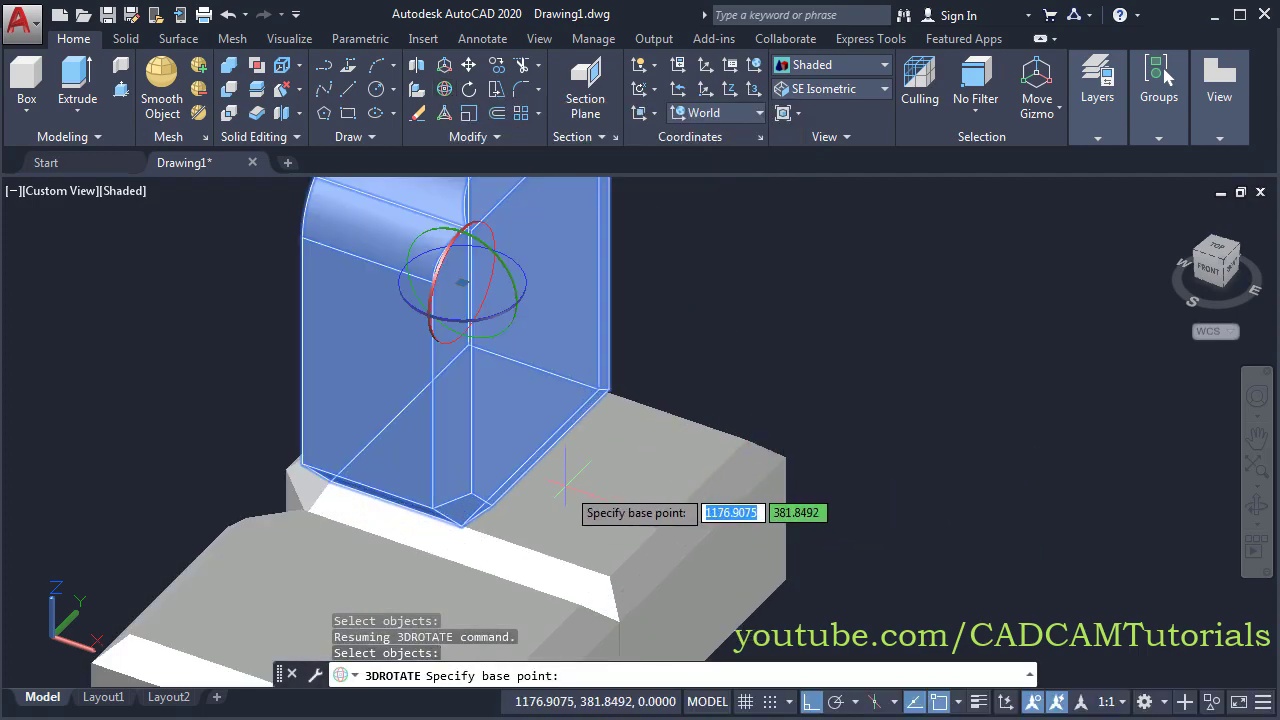
scroll(712, 430, "down", 2)
middle_click_drag(812, 370, 848, 406)
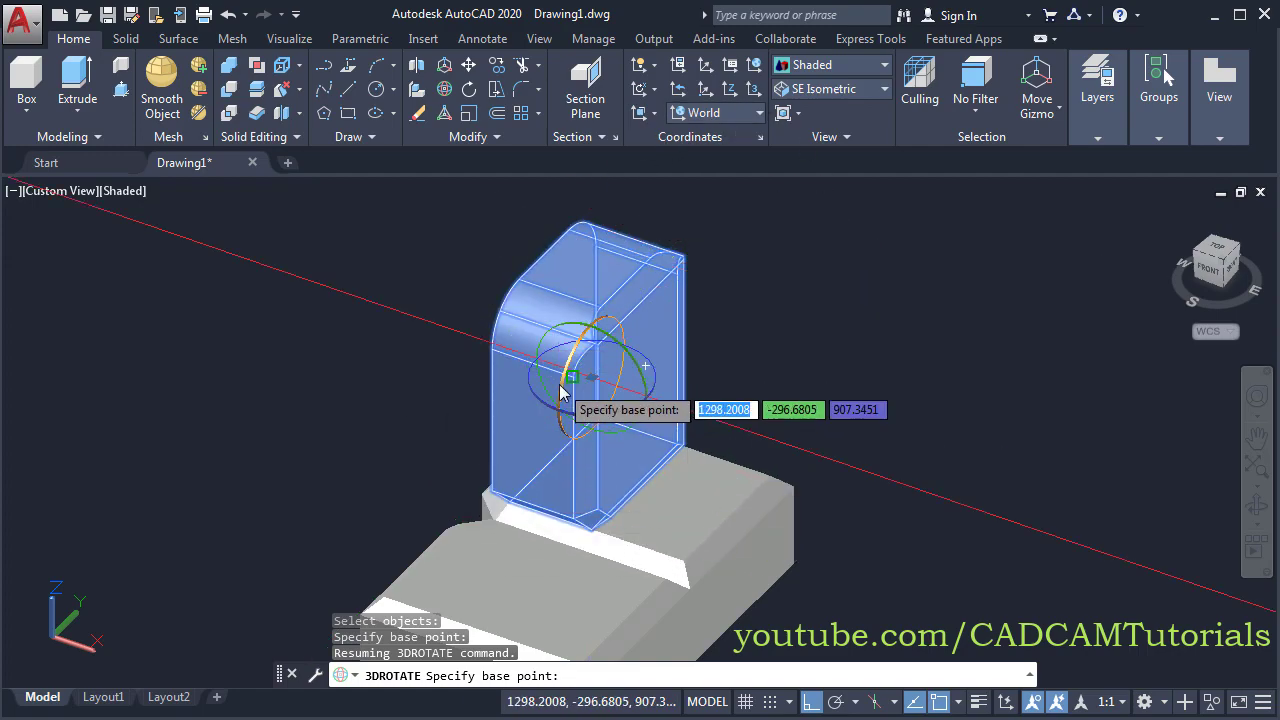
left_click(645, 392)
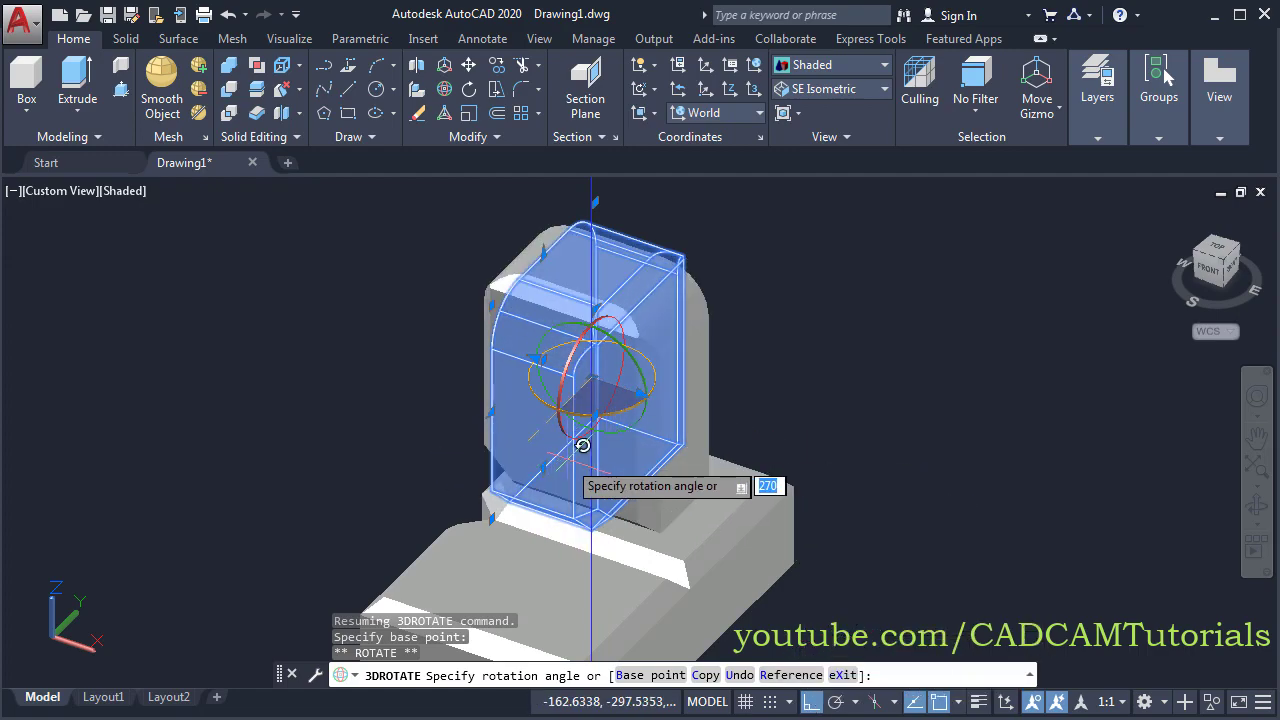
scroll(440, 404, "down", 1)
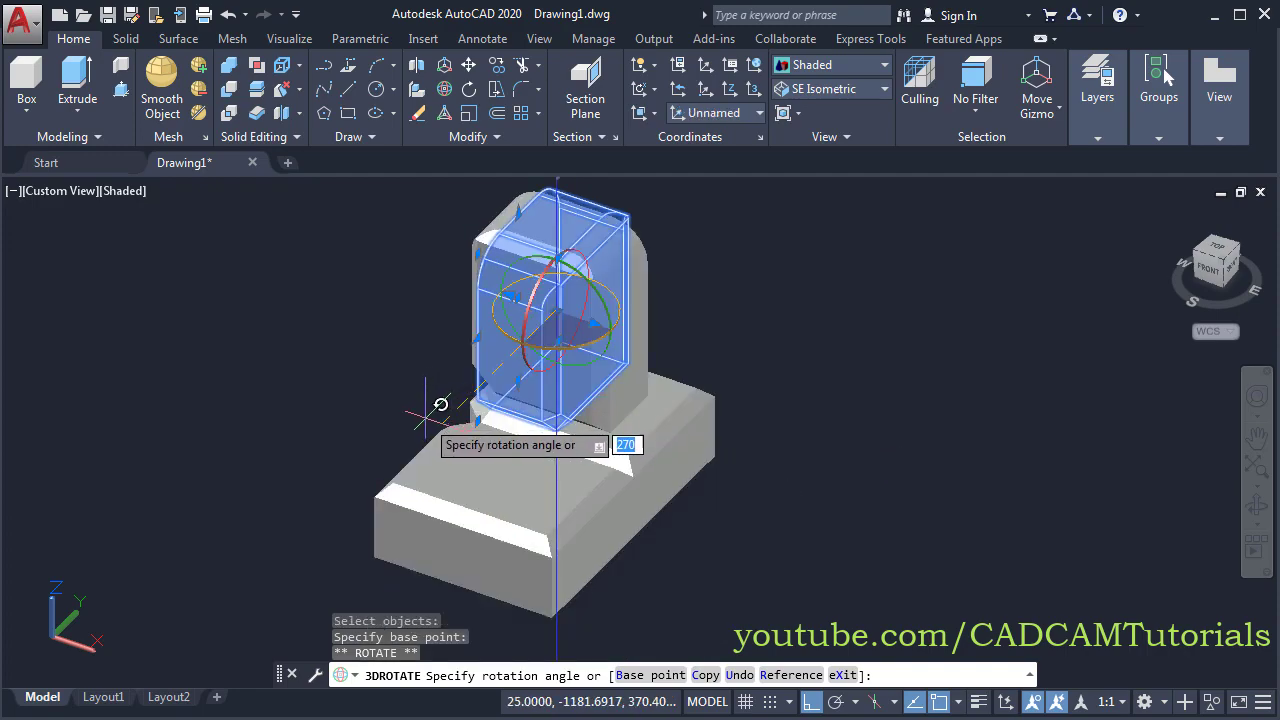
left_click(447, 398)
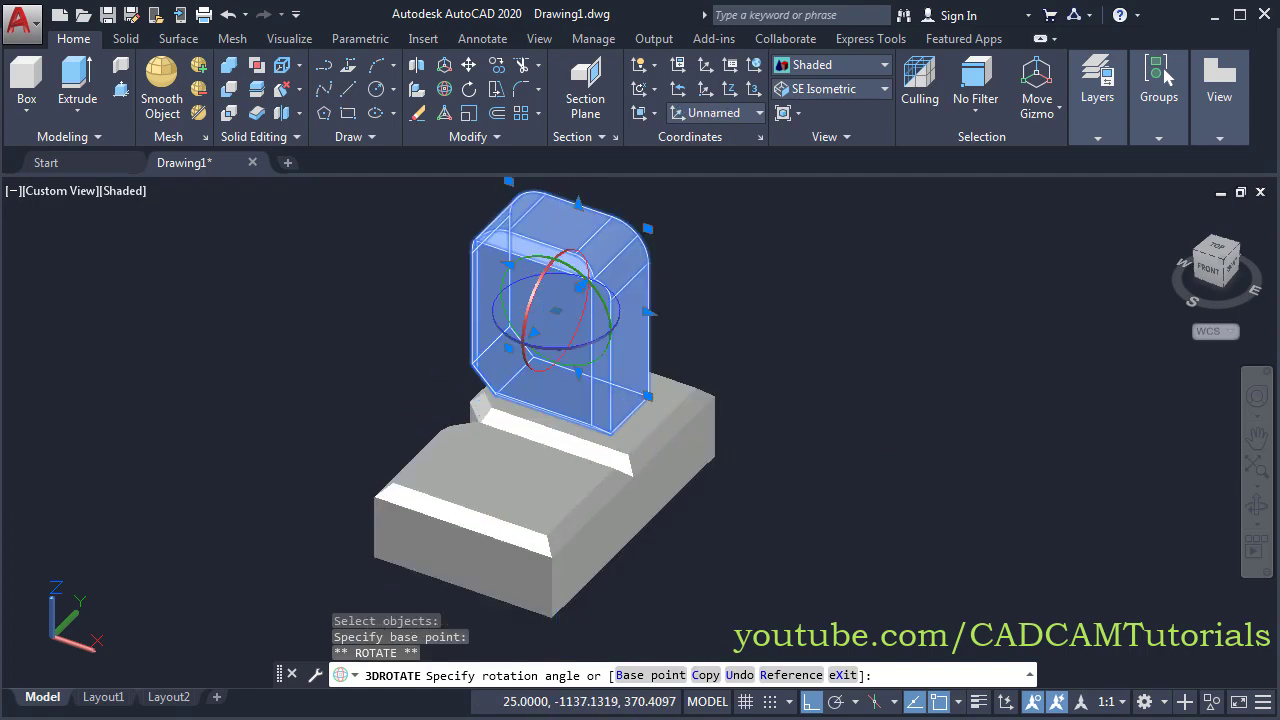
key("Escape")
3D Rotate the front chamfered solid by -90° about the Y axis through its rear bottom right corner
middle_click_drag(723, 463, 600, 440, "shift")
scroll(640, 491, "up", 5)
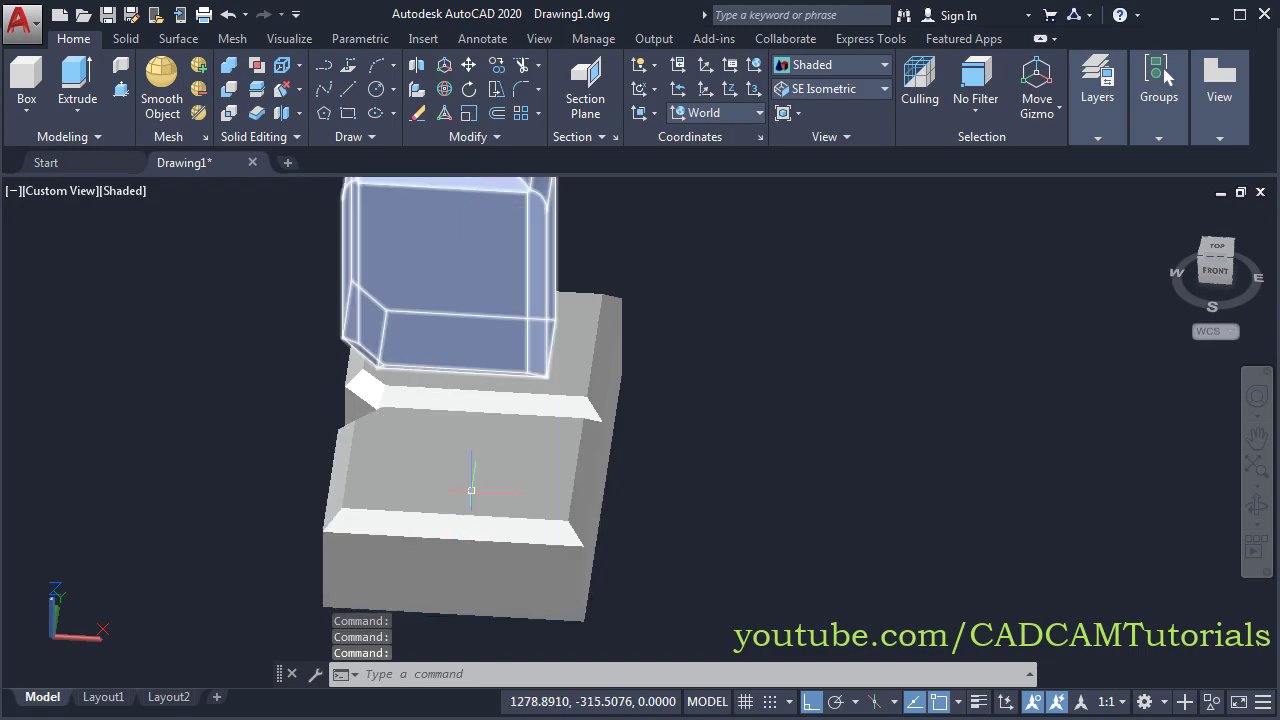
left_click(455, 280)
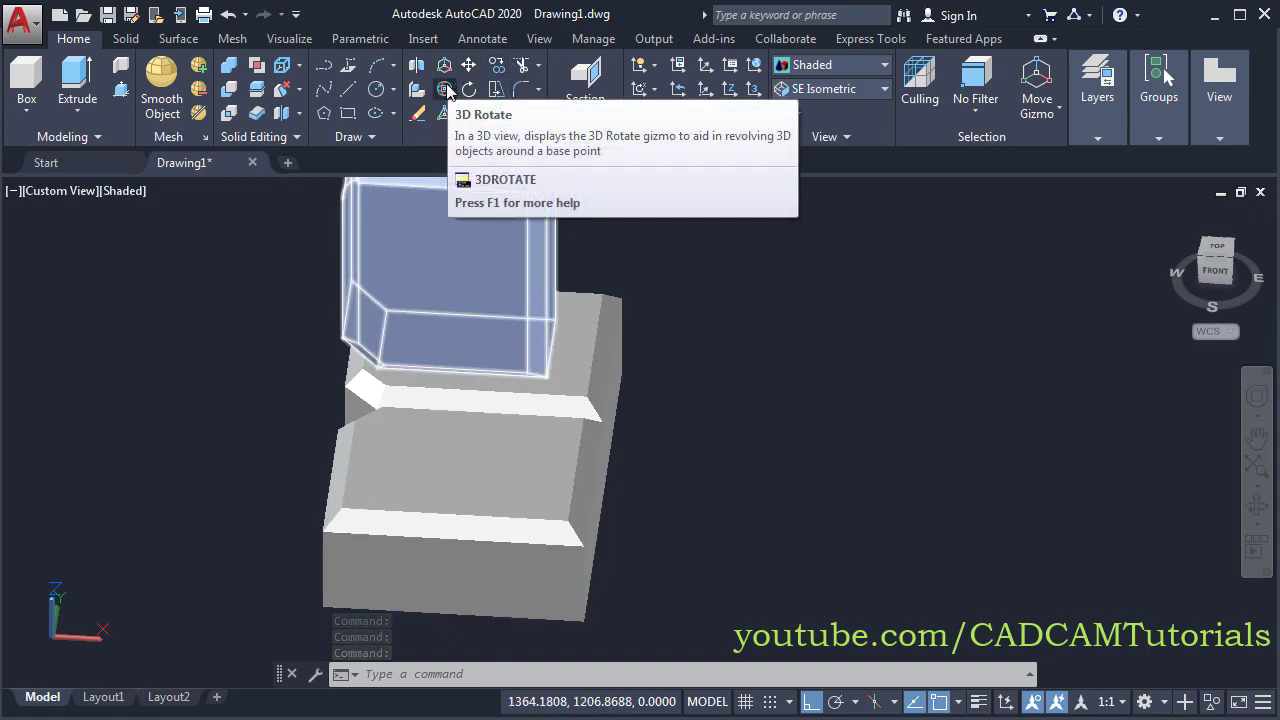
left_click(446, 89)
left_click(537, 501)
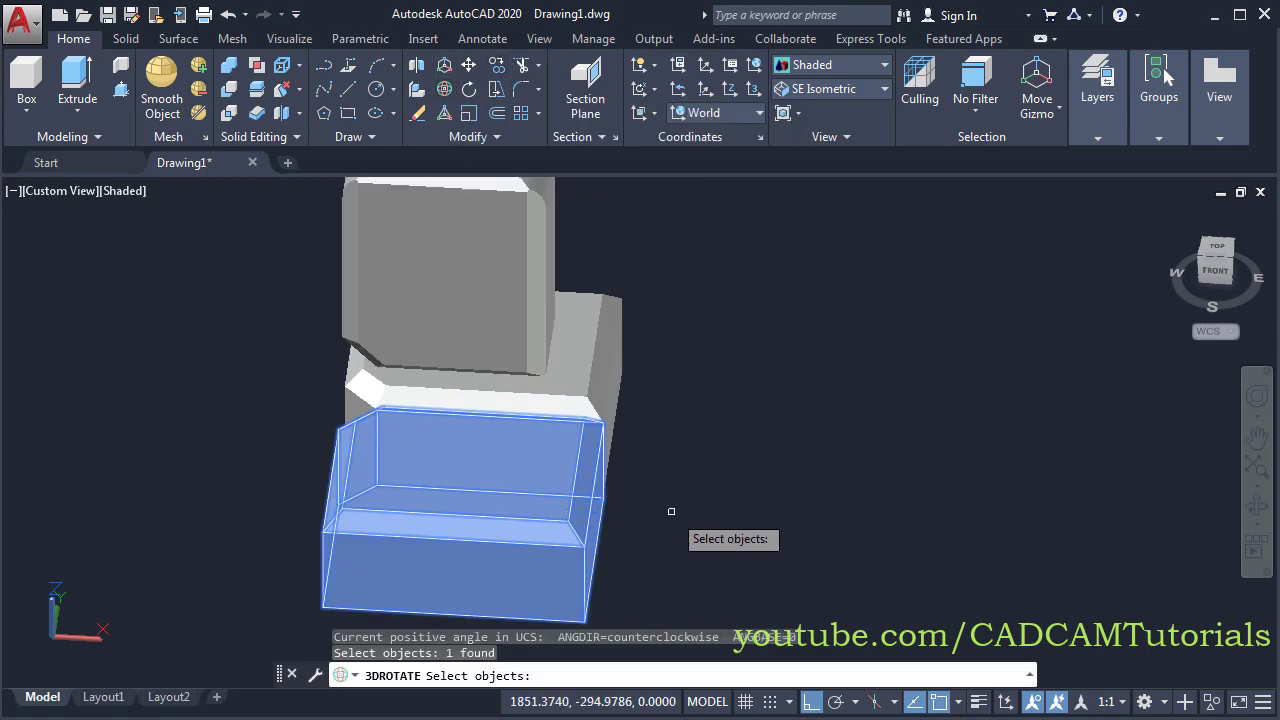
key("Return")
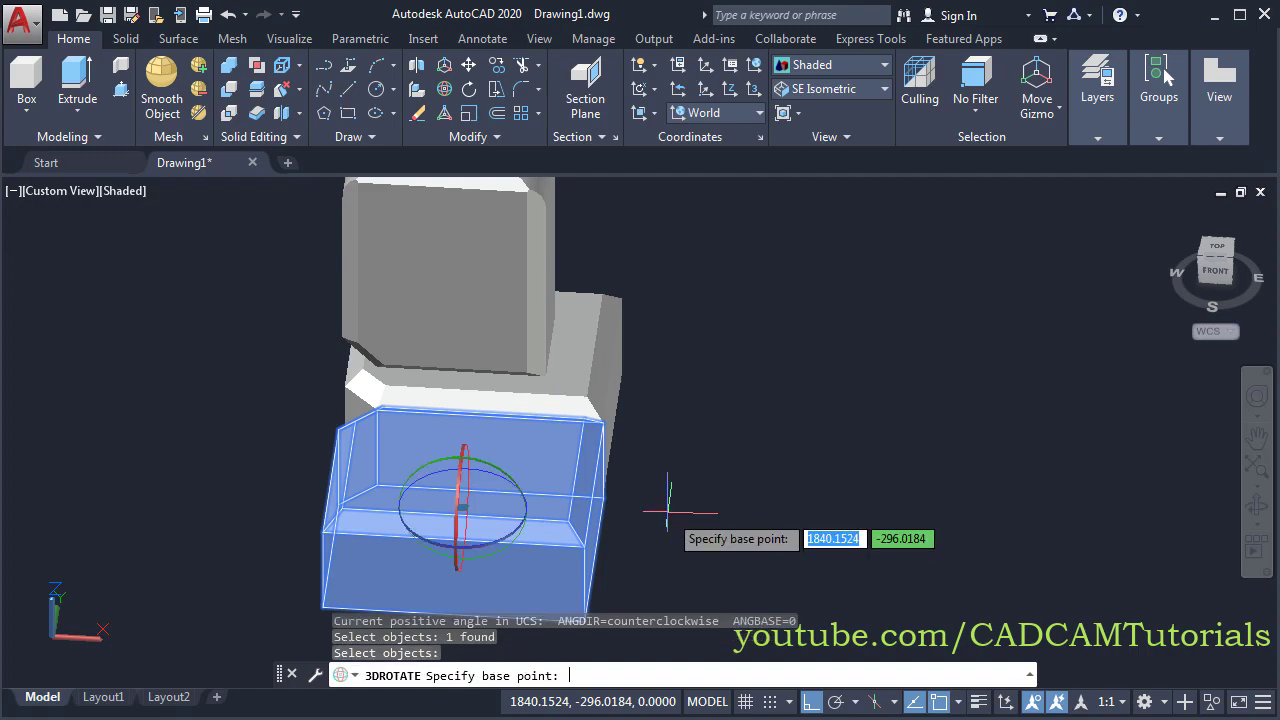
left_click(601, 497)
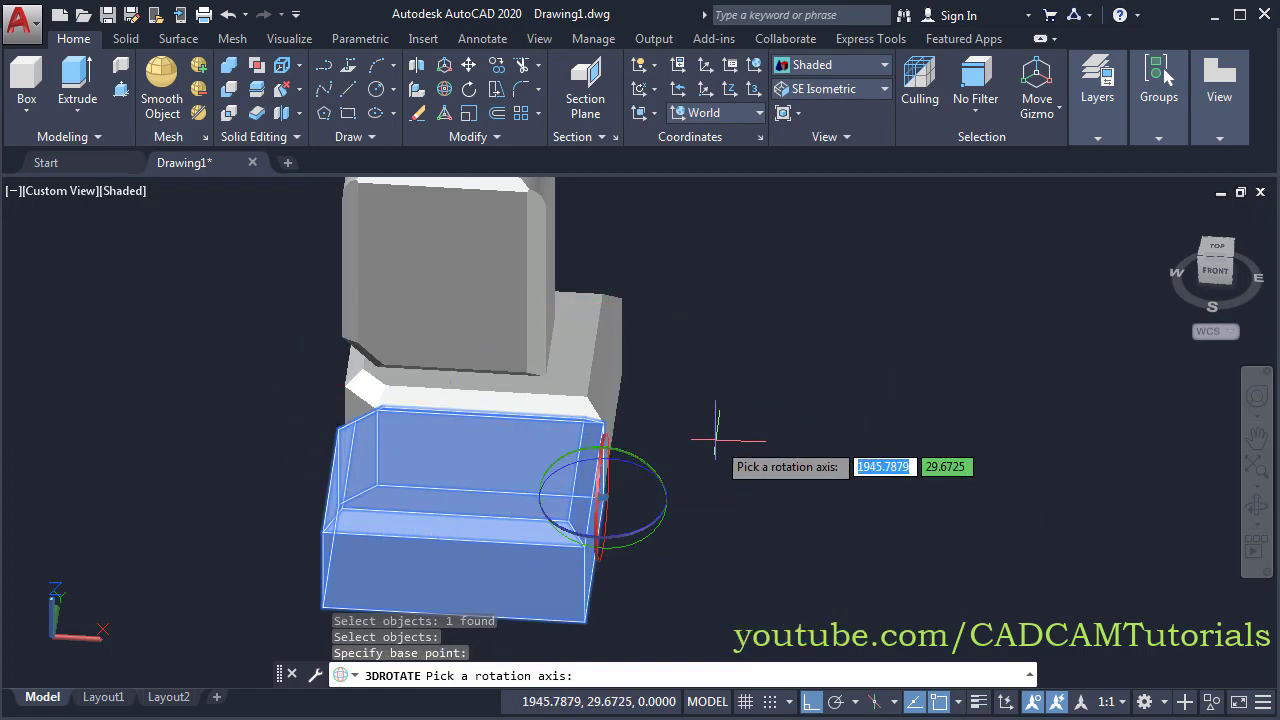
middle_click_drag(716, 438, 670, 395, "shift")
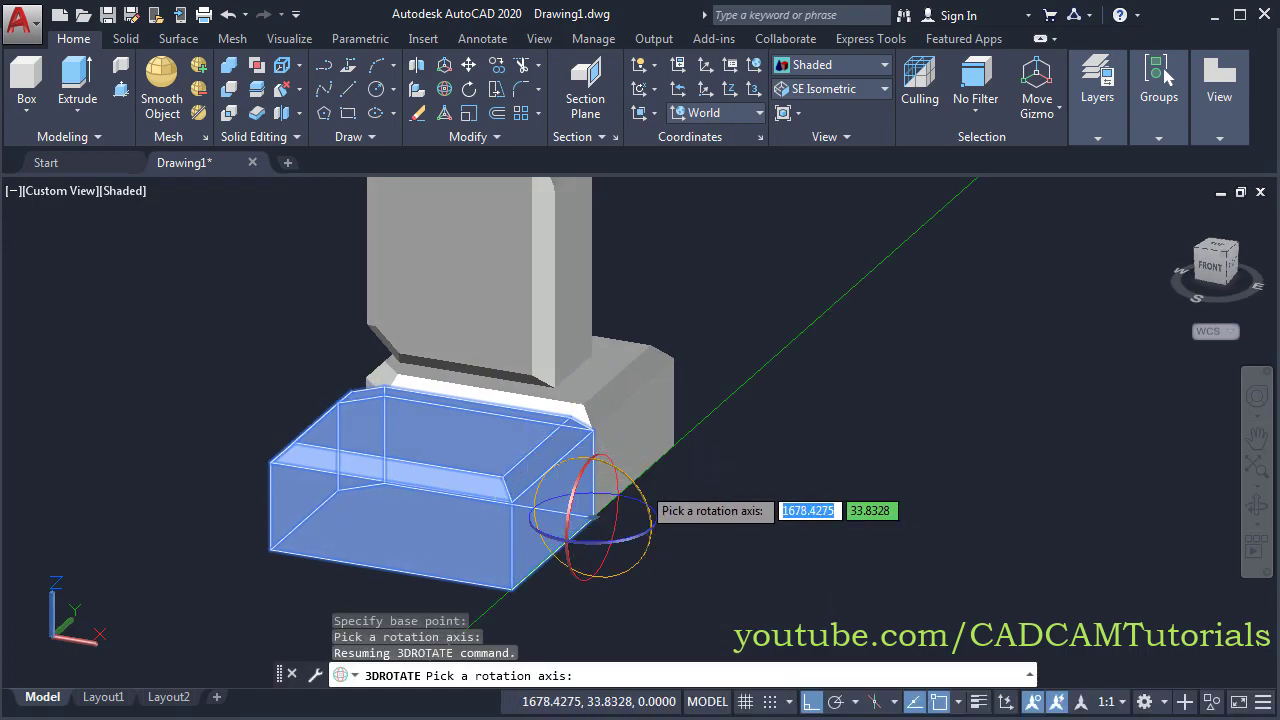
left_click(641, 492)
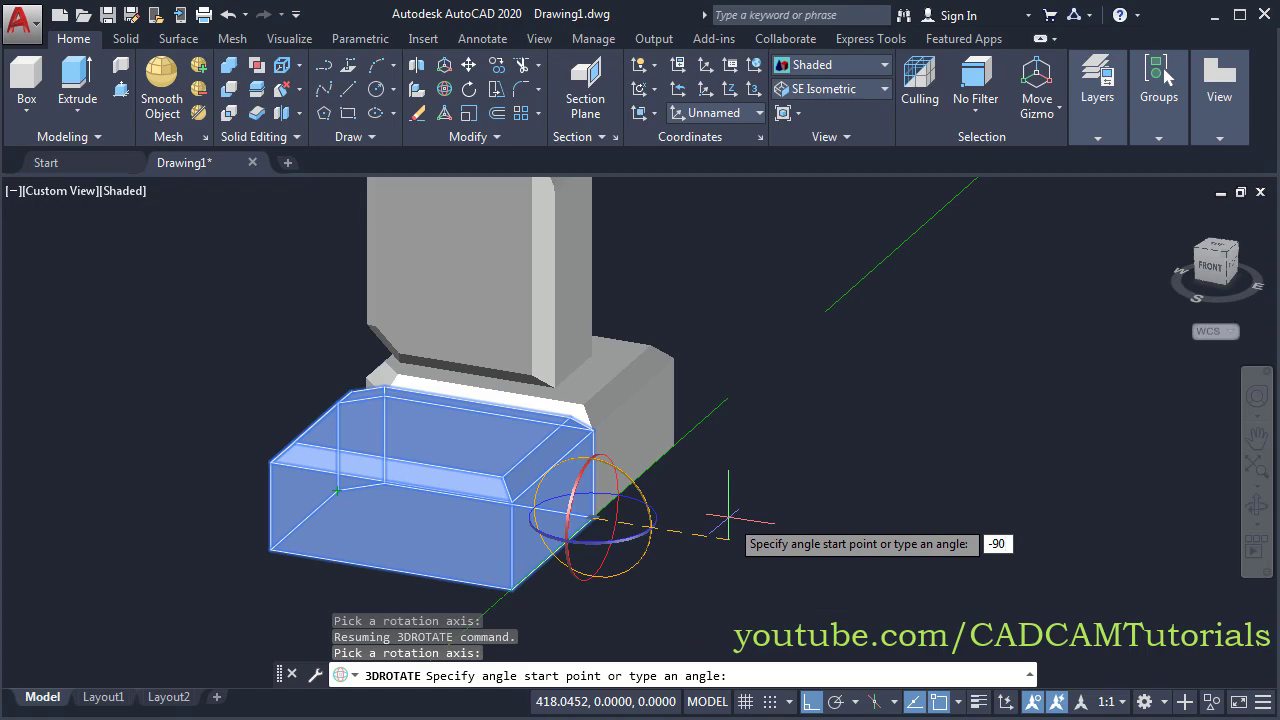
key("Return")
Set the model view to SE Isometric
middle_click_drag(431, 494, 367, 509, "shift")
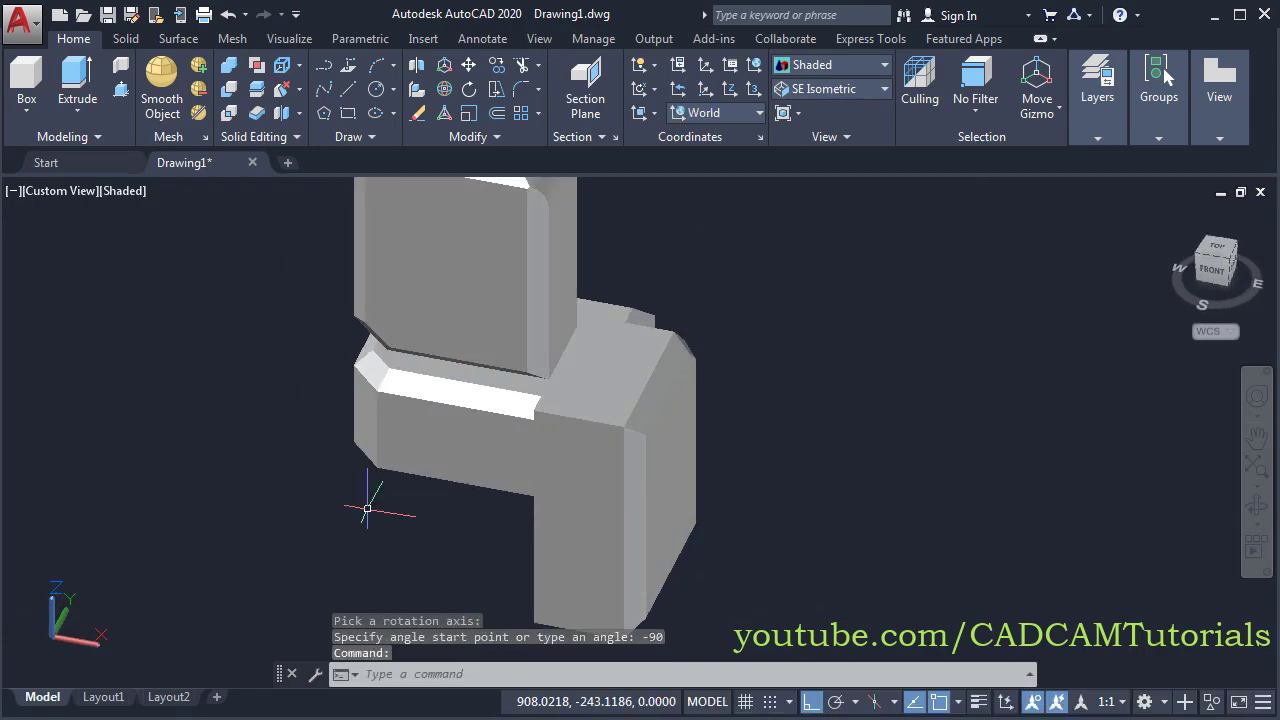
left_click(840, 89)
left_click(822, 249)
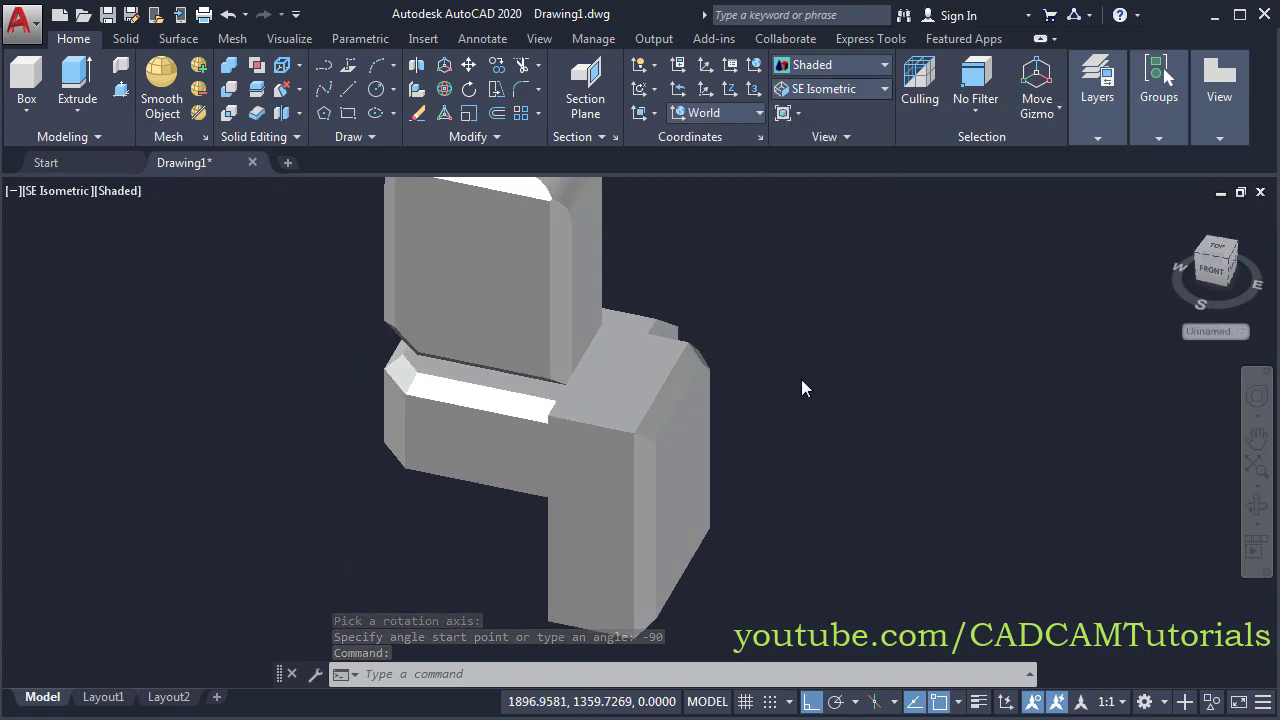